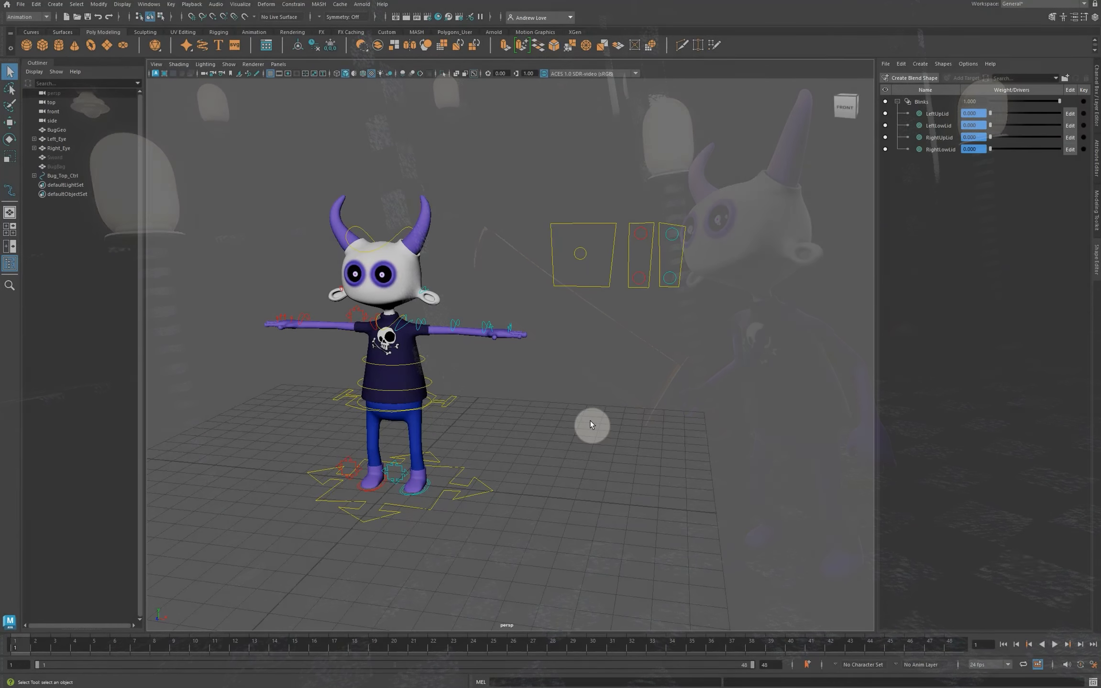
pyautogui.click(640, 244)
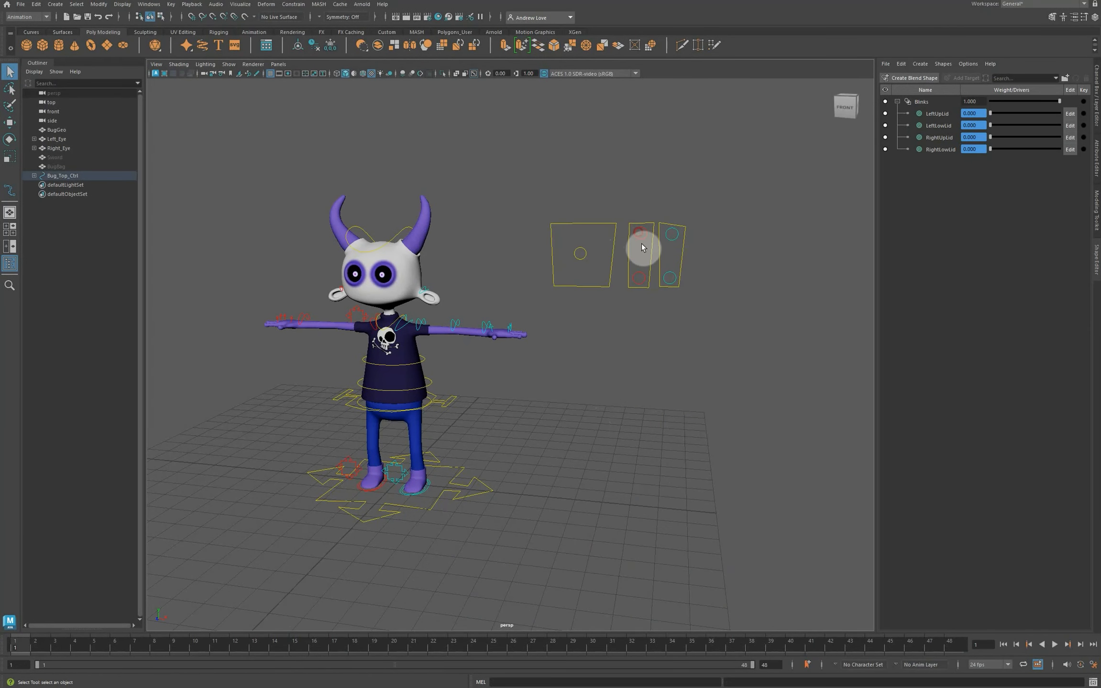
pyautogui.press('w')
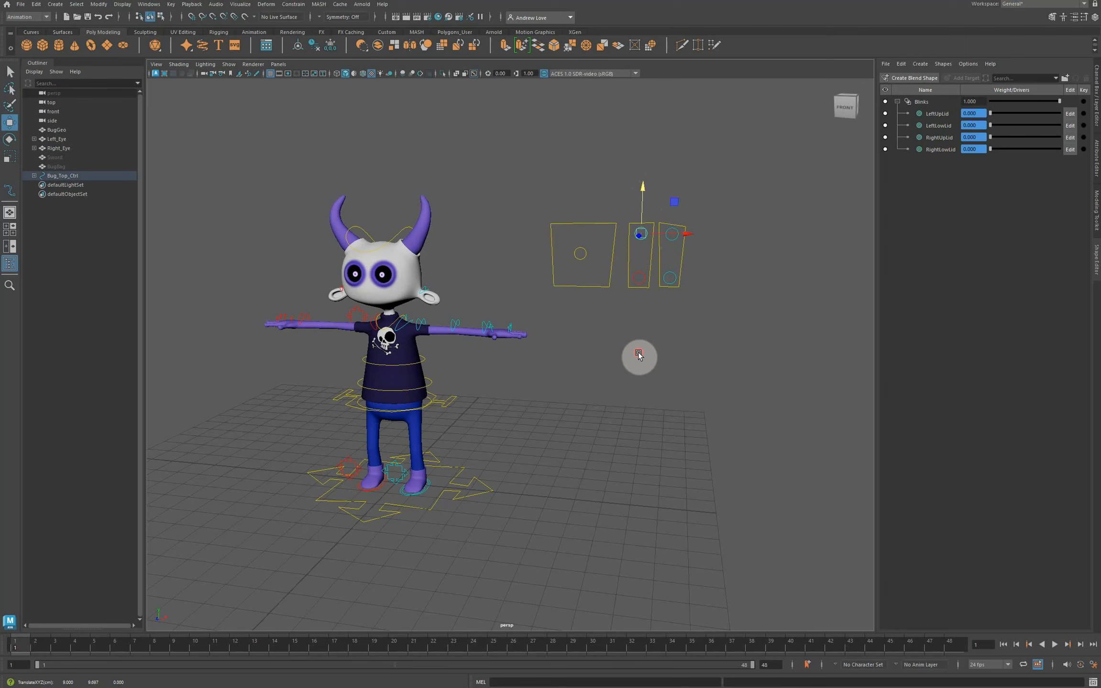
pyautogui.click(638, 354)
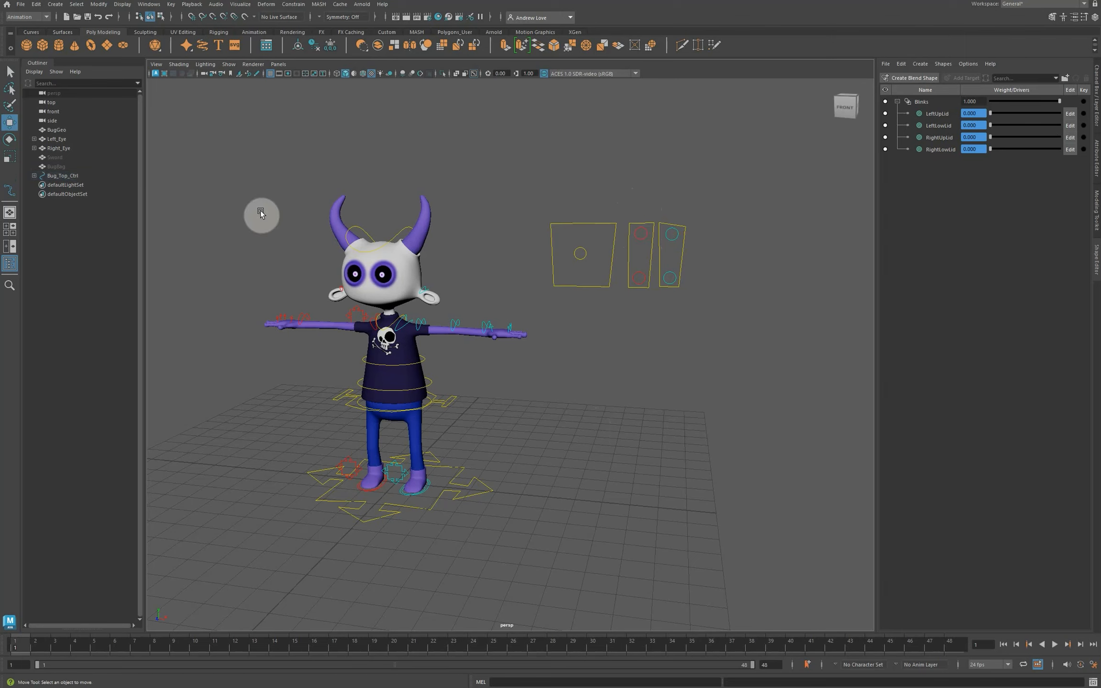
# Turn on the visibility of the hidden Sword object so it shows in the viewport.
pyautogui.click(53, 157)
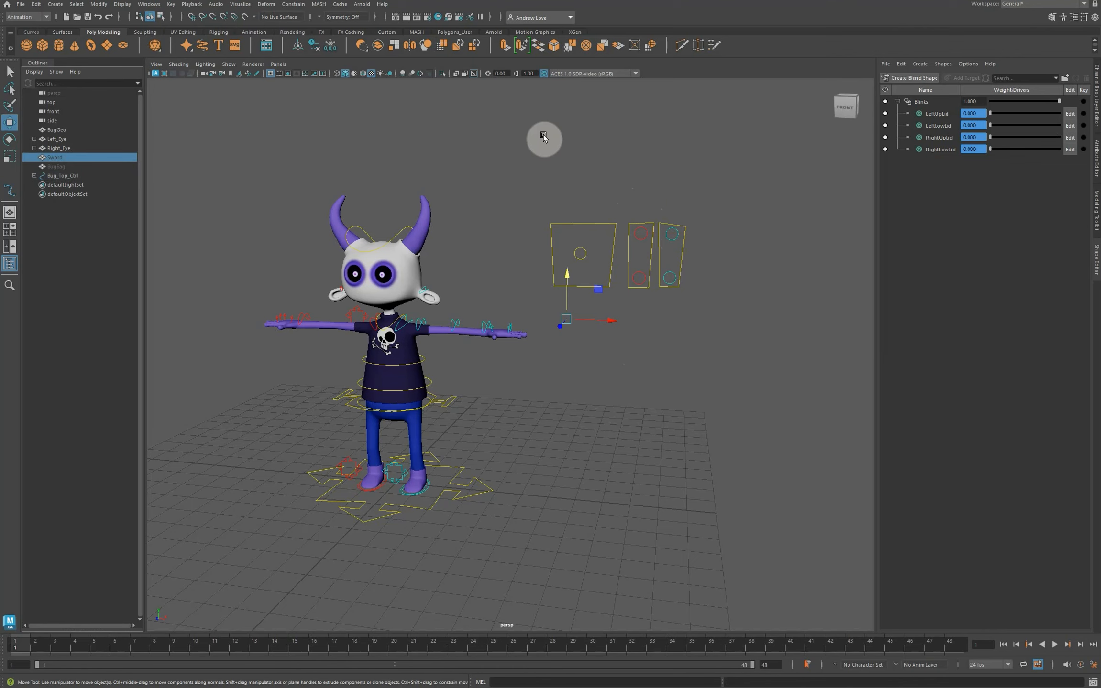
pyautogui.click(1095, 100)
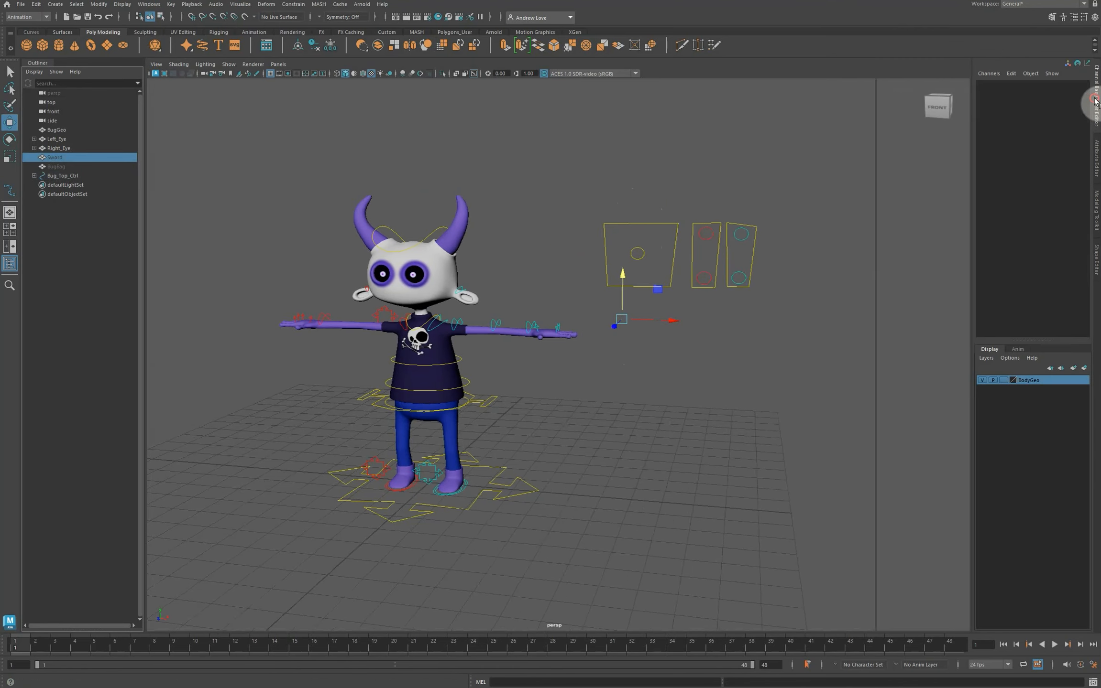
pyautogui.click(1039, 158)
pyautogui.moveTo(873, 144); pyautogui.dragTo(905, 128, button='middle')
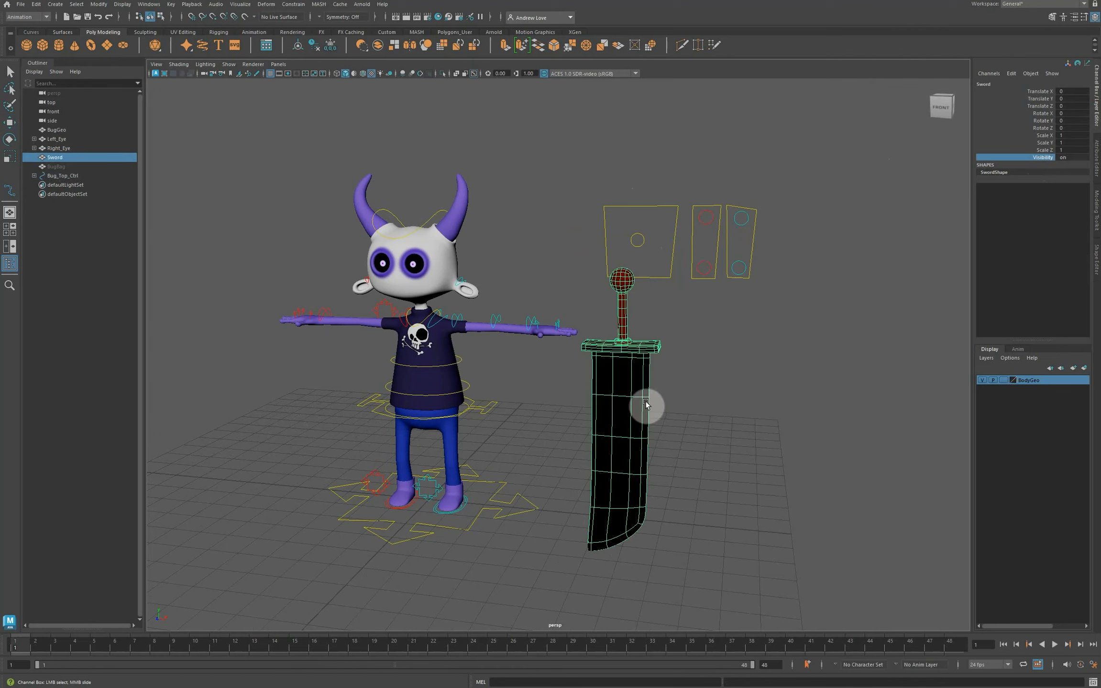
pyautogui.keyDown('alt'); pyautogui.moveTo(590, 460); pyautogui.dragTo(604, 498); pyautogui.keyUp('alt')
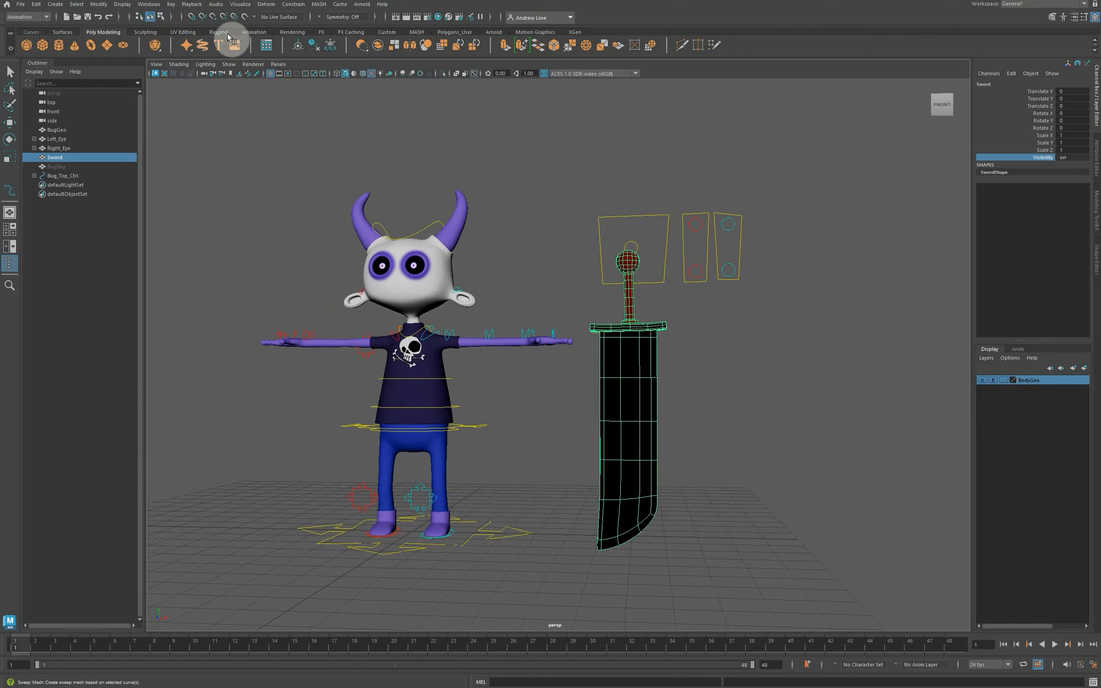
# Apply a blend shape deformer to the sword with the node name SwordShape.
pyautogui.click(264, 4)
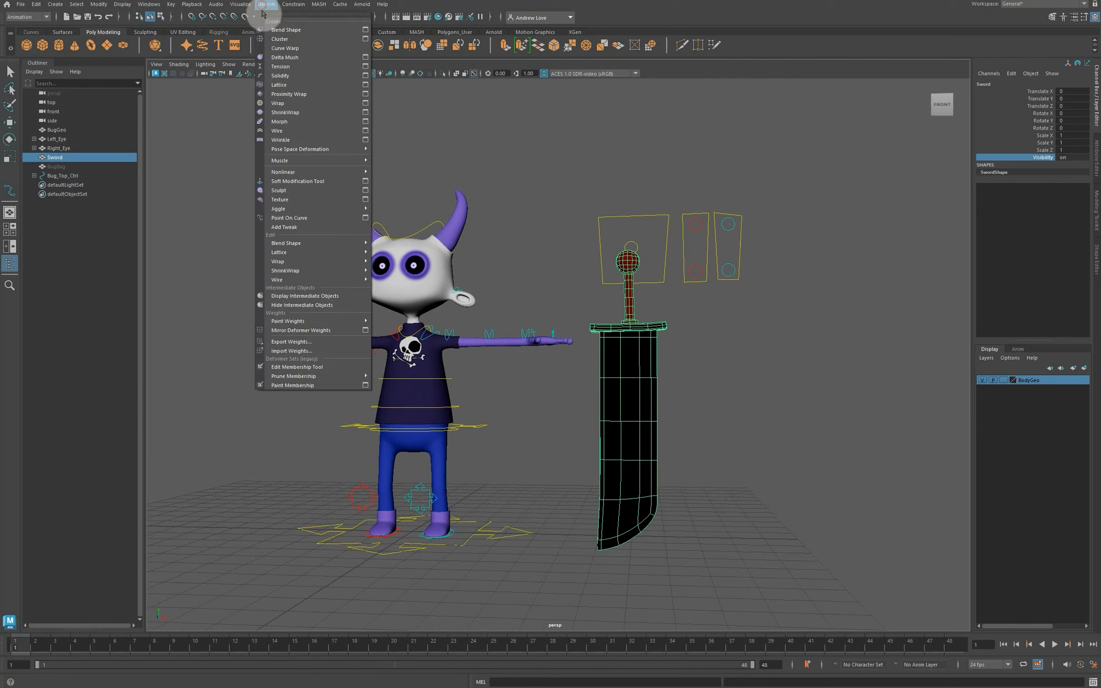
pyautogui.click(365, 30)
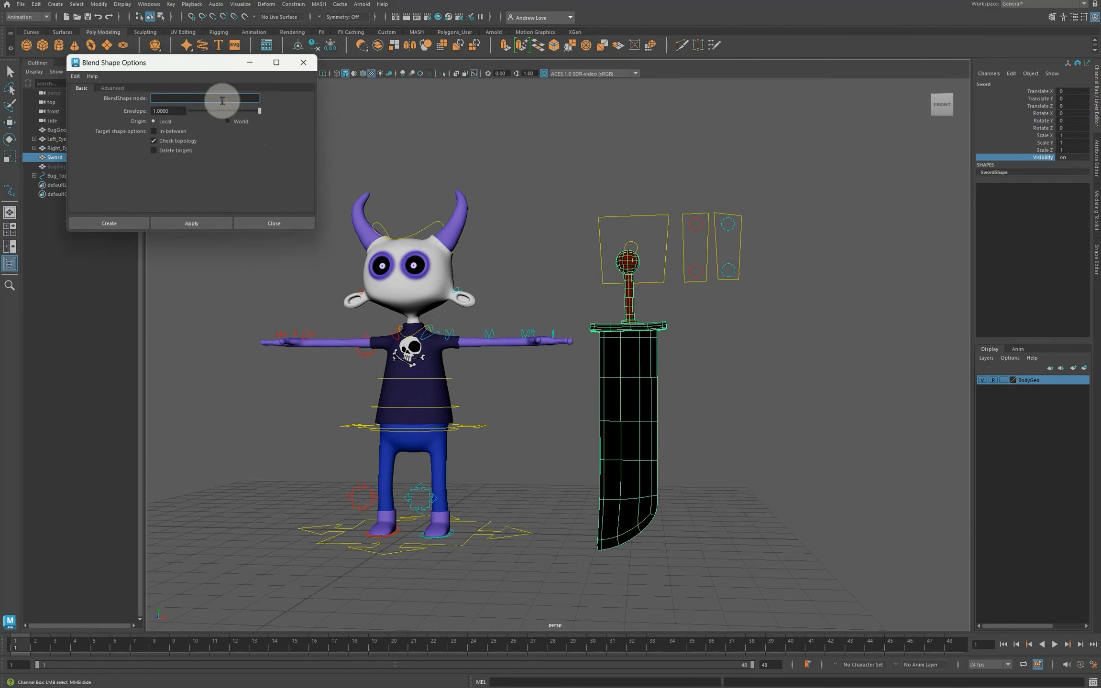
pyautogui.write('Sword')
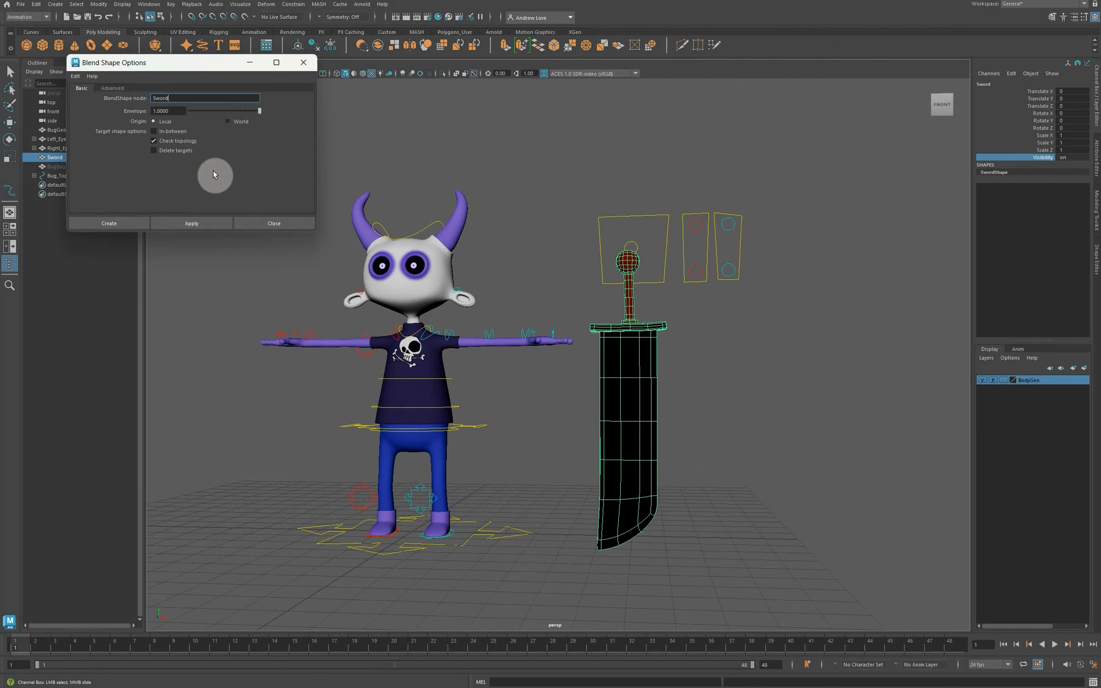
pyautogui.write('Shape')
pyautogui.click(212, 224)
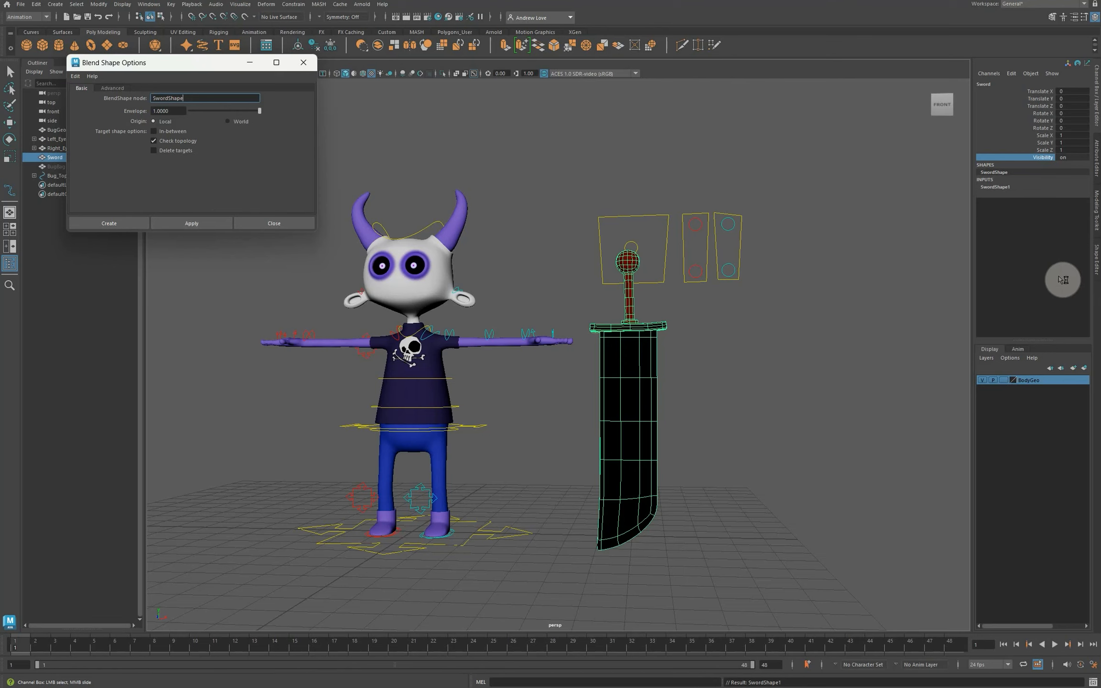
# Add a target to the sword's new blend shape node in the Shape Editor and close the blend shape options.
pyautogui.click(1092, 266)
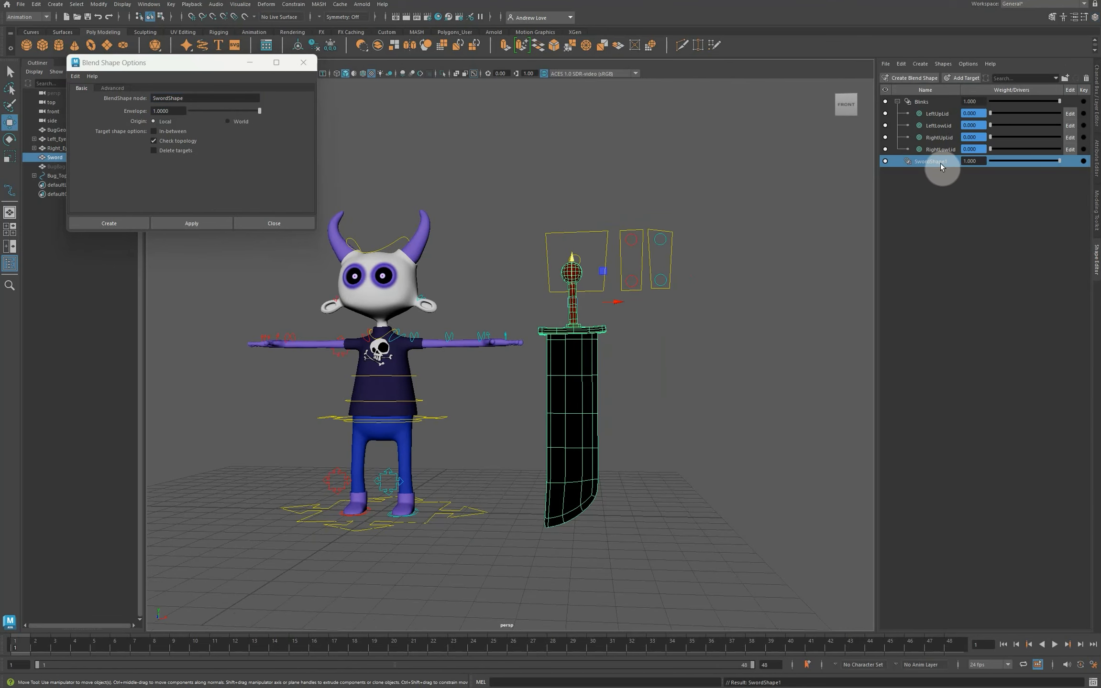
pyautogui.click(947, 164)
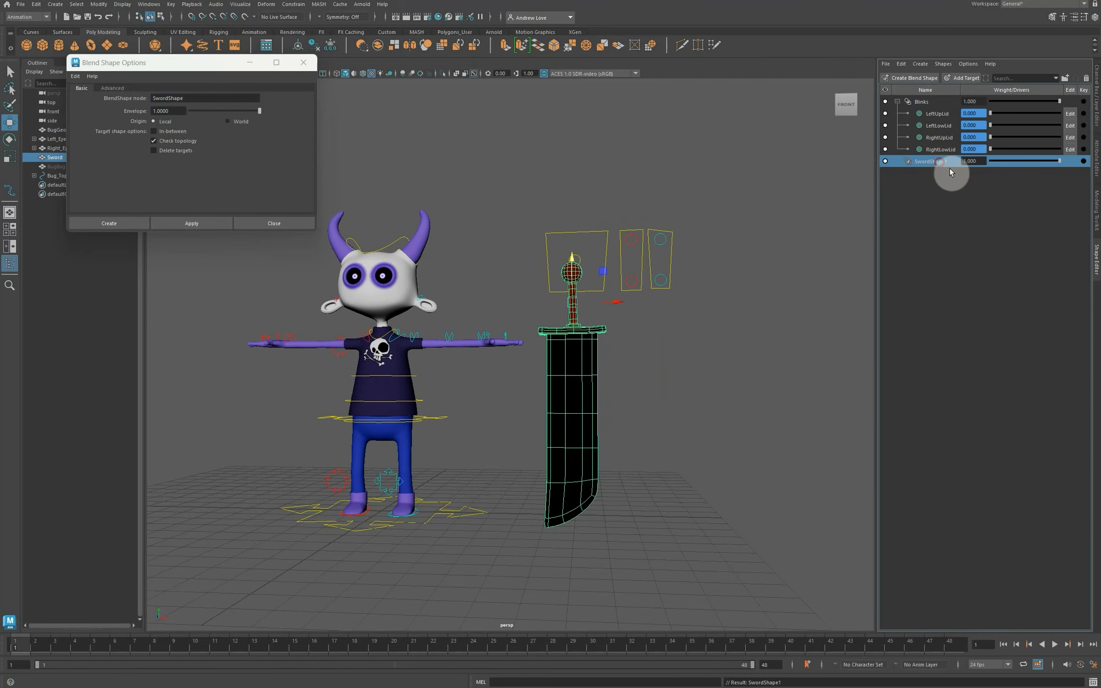
pyautogui.click(965, 79)
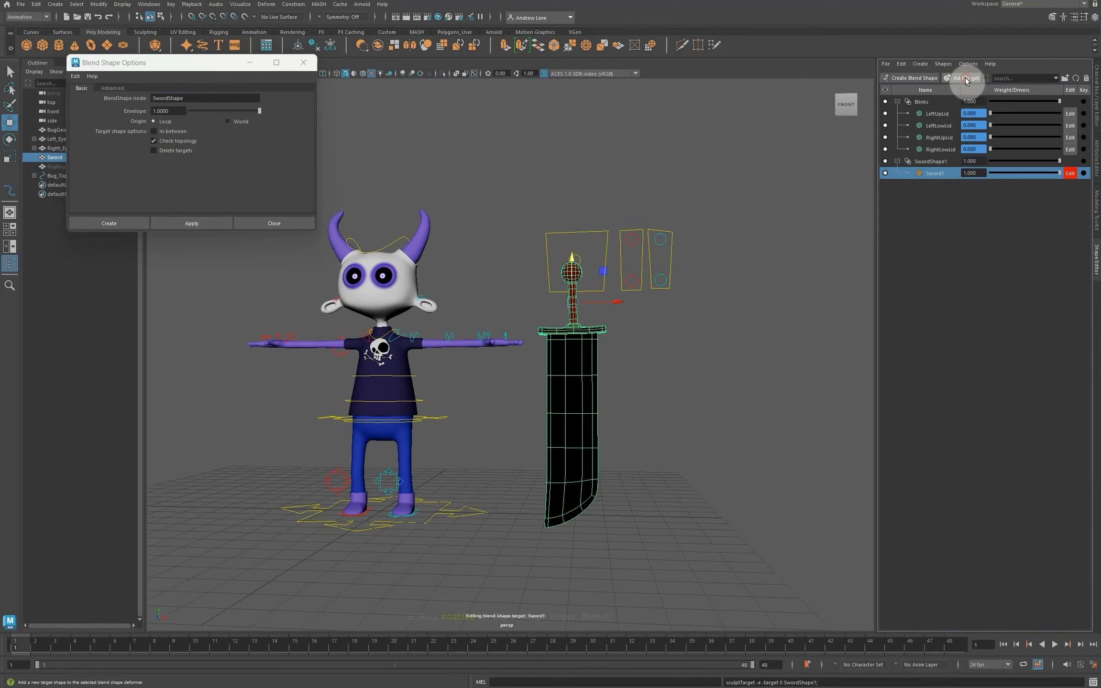
pyautogui.click(303, 63)
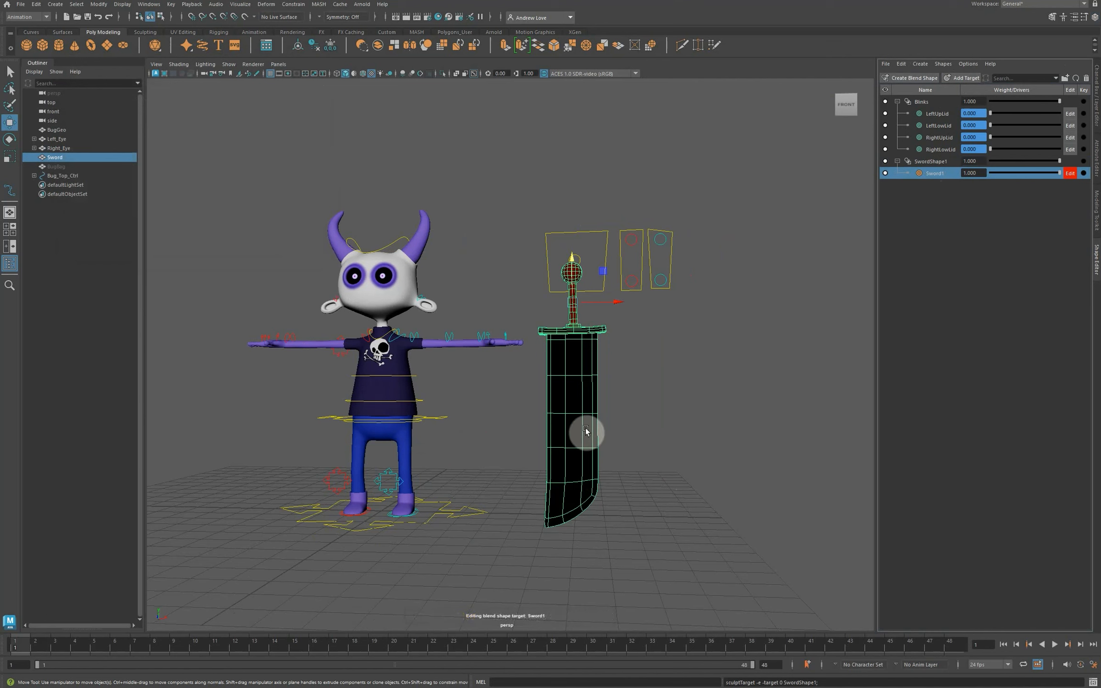
# Select all of the blade's vertices, leaving out the guard and handle, and scale them flat along the vertical axis.
pyautogui.moveTo(581, 429); pyautogui.dragTo(549, 427, button='right')
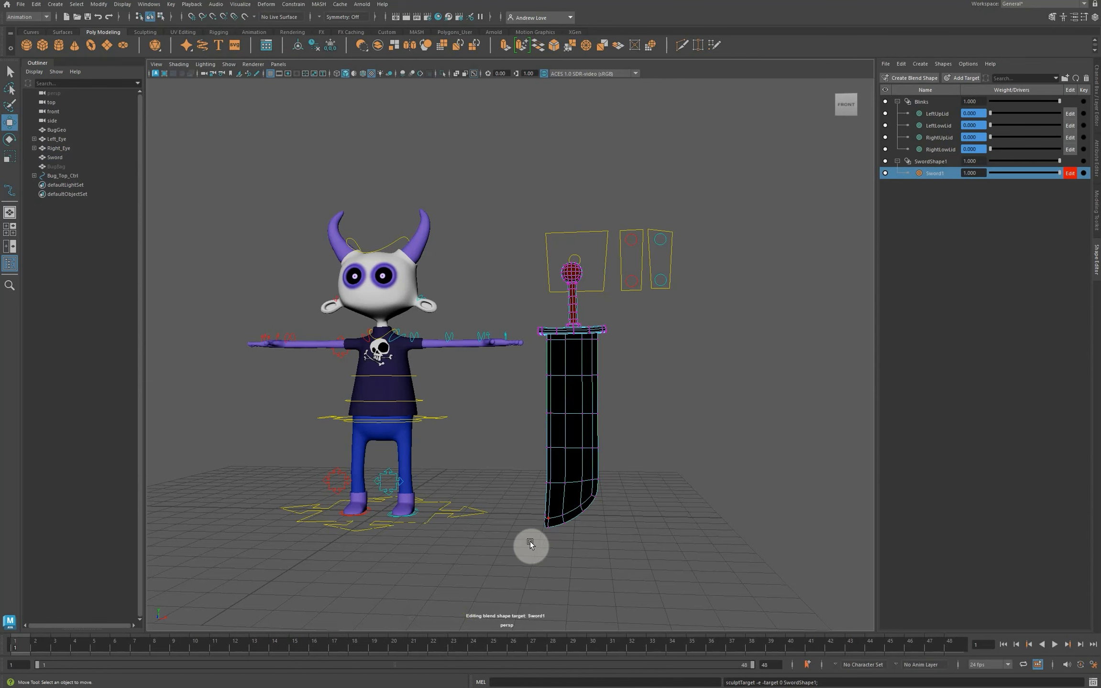
pyautogui.moveTo(530, 548); pyautogui.dragTo(612, 444)
pyautogui.hotkey('shift', '.')
pyautogui.hotkey('shift', '.')
pyautogui.hotkey('shift', '.')
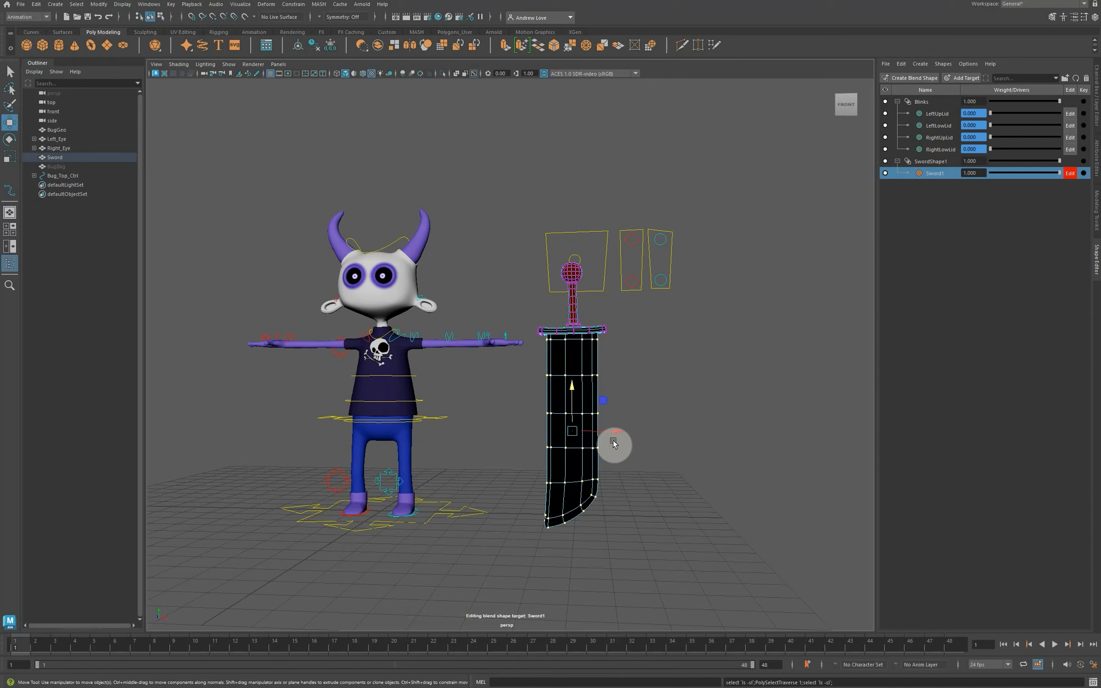
pyautogui.press('r')
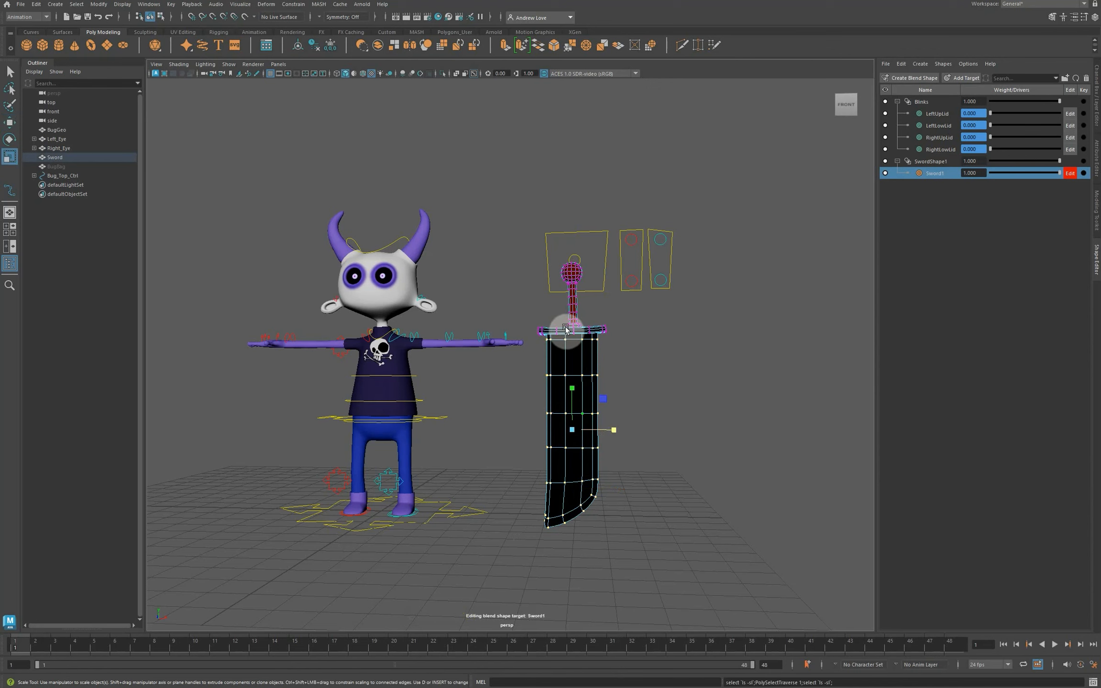
pyautogui.moveTo(573, 389); pyautogui.dragTo(583, 527)
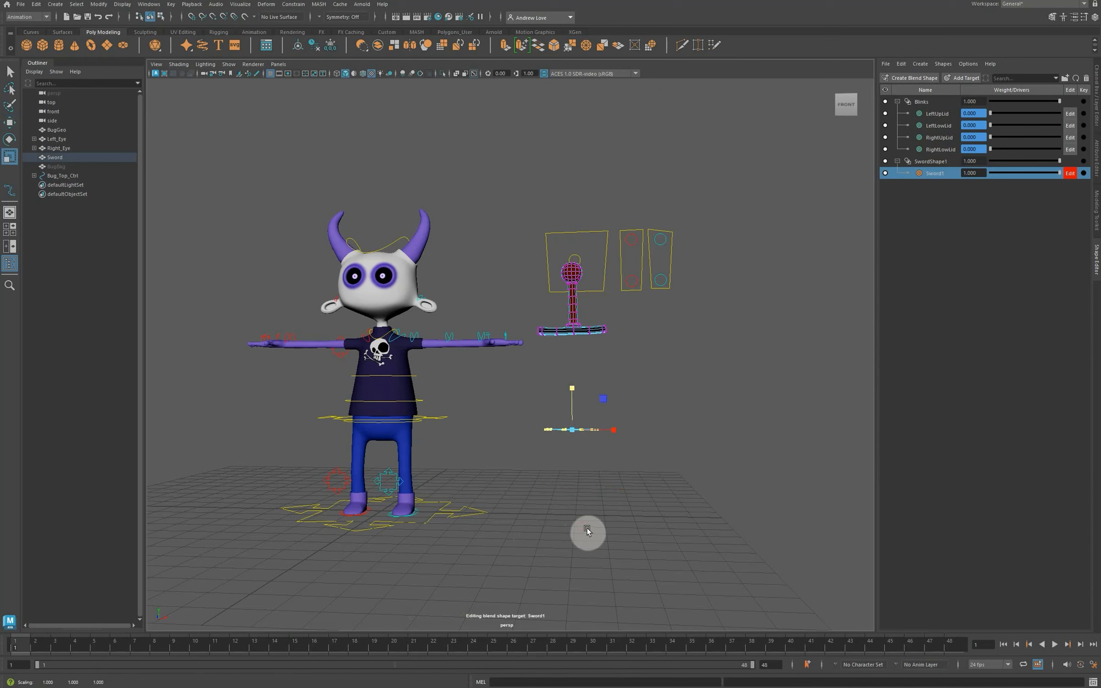
# Move the flattened blade vertices straight up into the sword's guard and centre them inside it using wireframe display.
pyautogui.press('w')
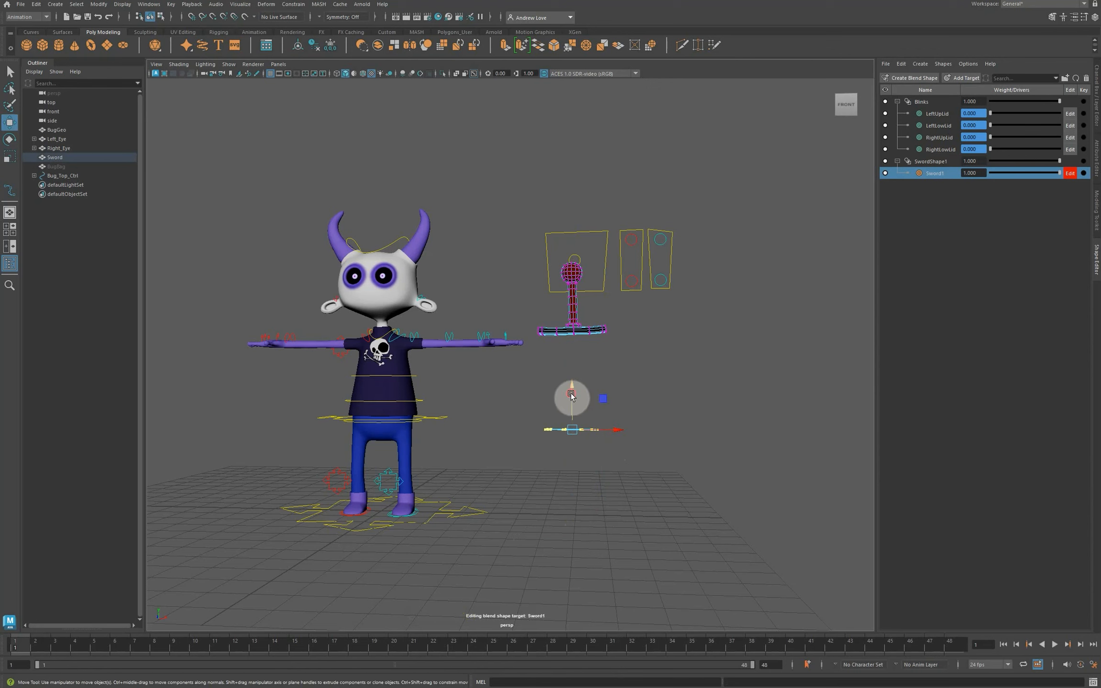
pyautogui.moveTo(566, 393); pyautogui.dragTo(567, 298)
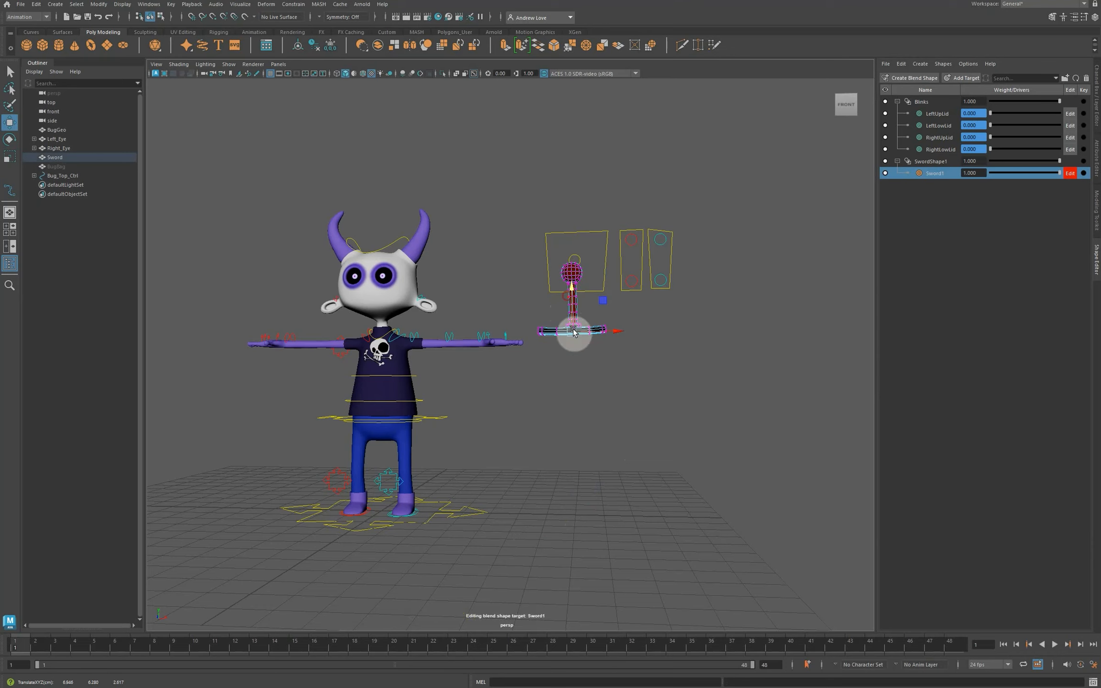
pyautogui.keyDown('alt'); pyautogui.moveTo(563, 481); pyautogui.dragTo(561, 458); pyautogui.keyUp('alt')
pyautogui.keyDown('alt'); pyautogui.moveTo(578, 414); pyautogui.dragTo(614, 421); pyautogui.keyUp('alt')
pyautogui.press('3')
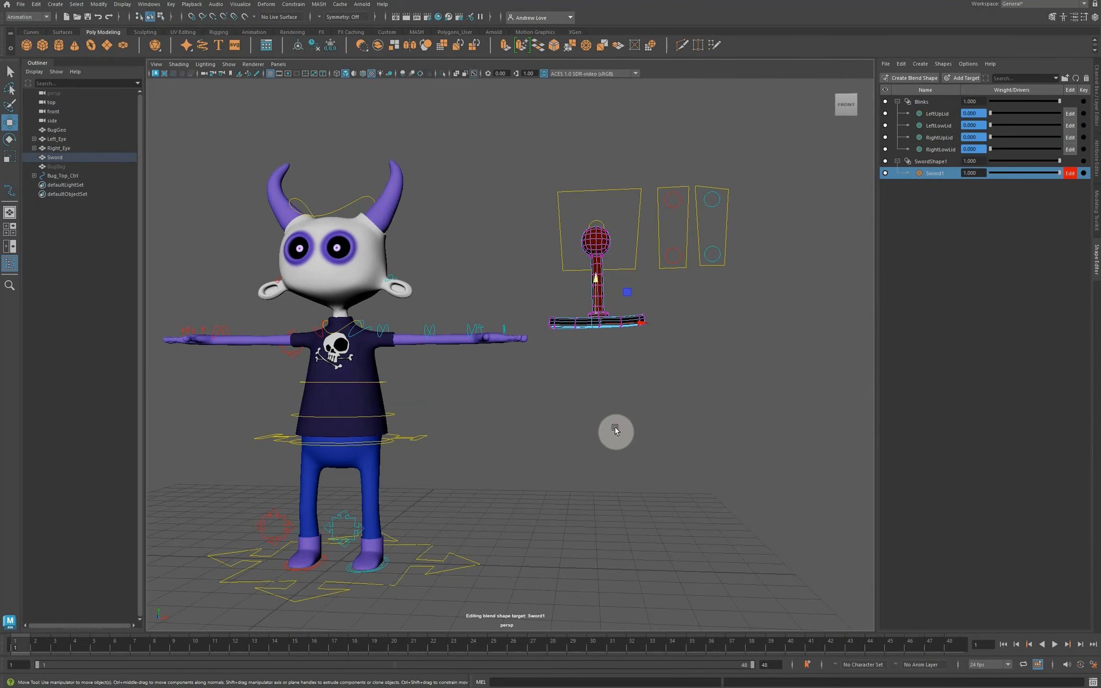
pyautogui.press('4')
pyautogui.scroll(5, 615, 424)
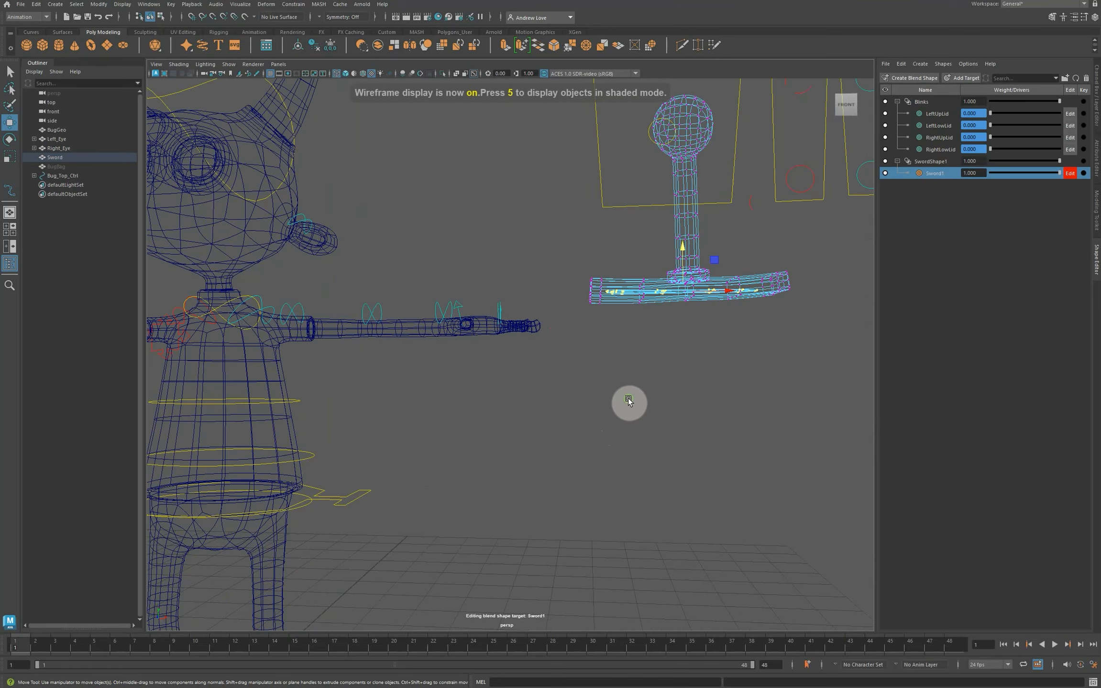
pyautogui.keyDown('alt'); pyautogui.moveTo(628, 401); pyautogui.dragTo(587, 458, button='middle'); pyautogui.keyUp('alt')
pyautogui.scroll(3, 623, 389)
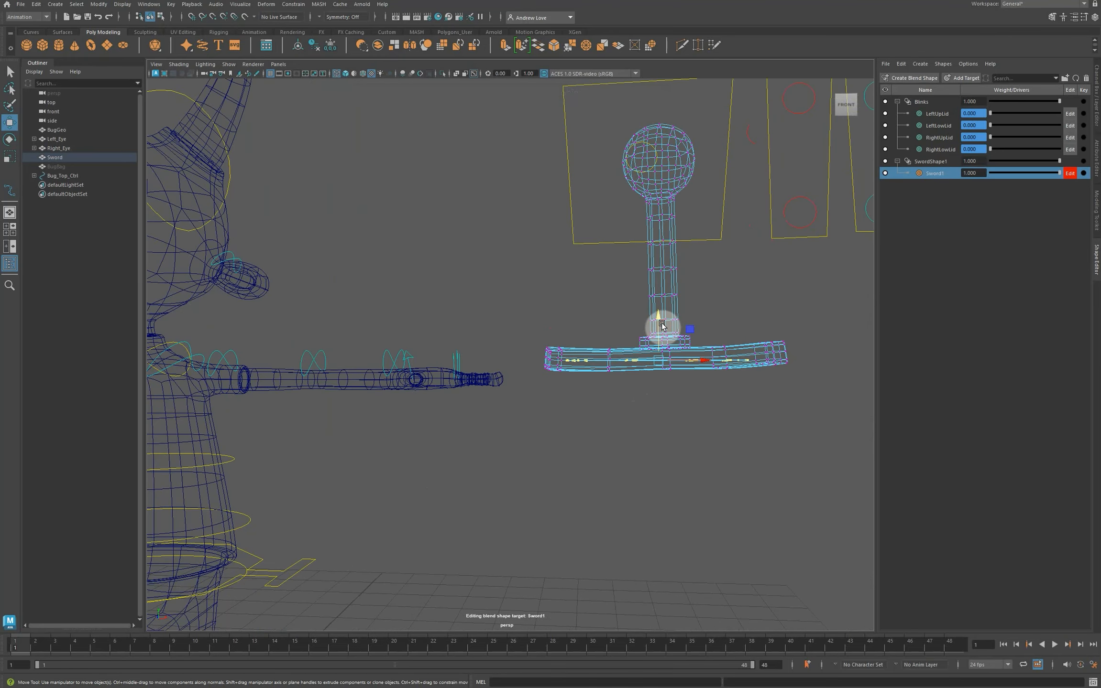
pyautogui.moveTo(659, 322); pyautogui.dragTo(659, 322)
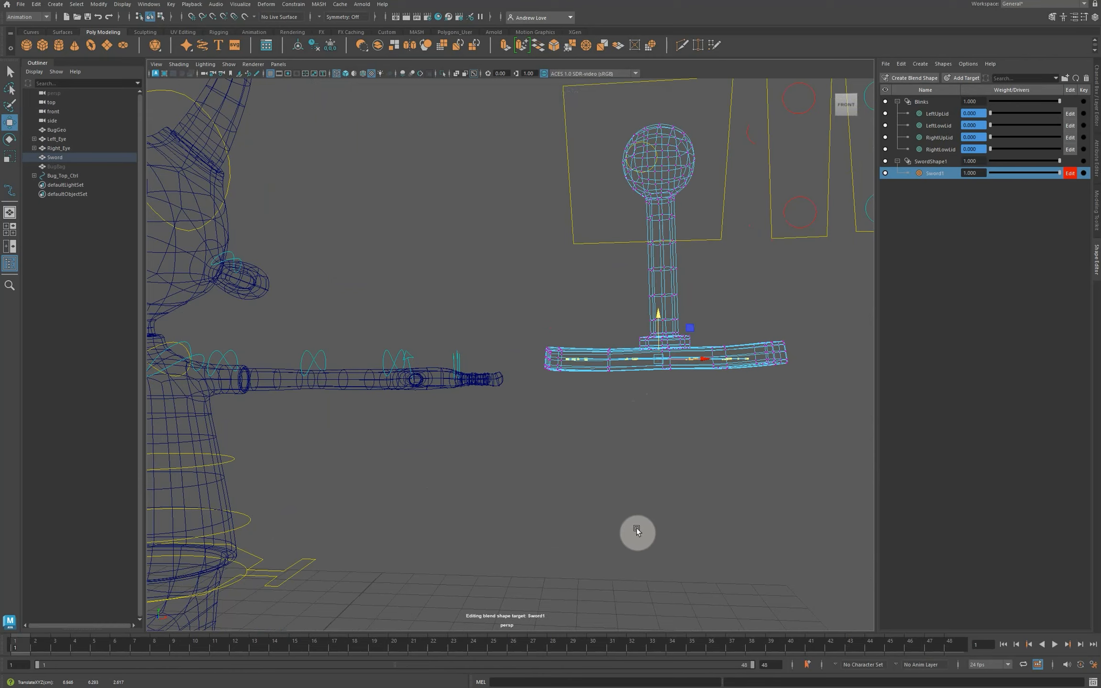
# Fine-tune the collapsed blade's height inside the guard in the side view, check the front view, and return to textured shaded perspective.
pyautogui.press('space')
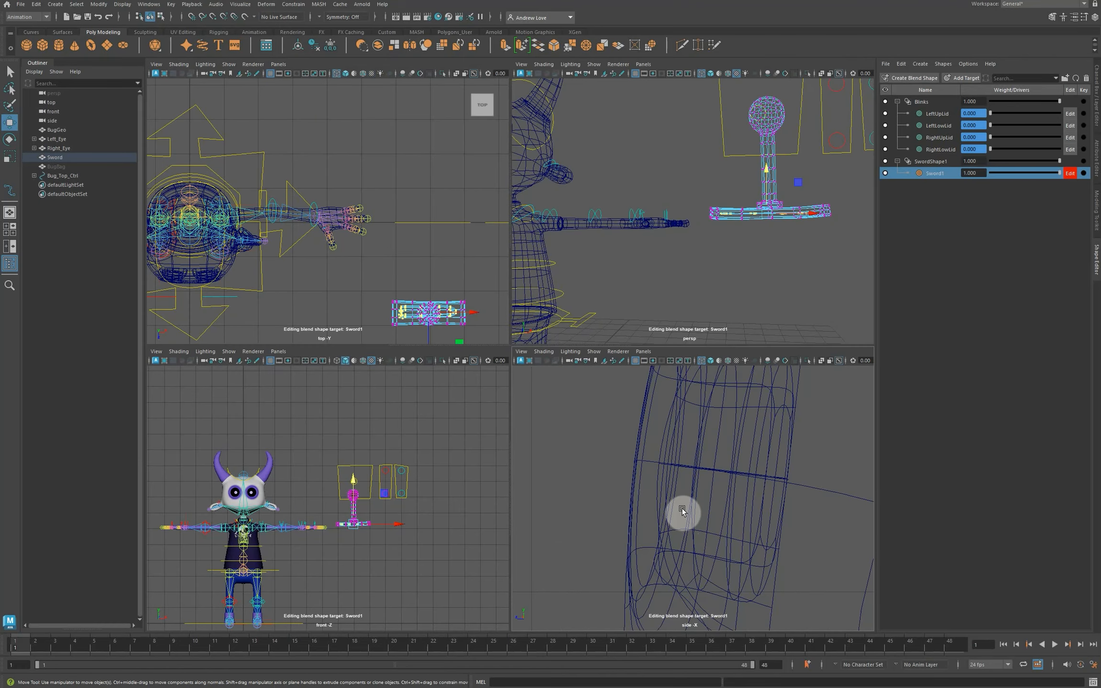
pyautogui.press('f')
pyautogui.moveTo(692, 470); pyautogui.dragTo(694, 469)
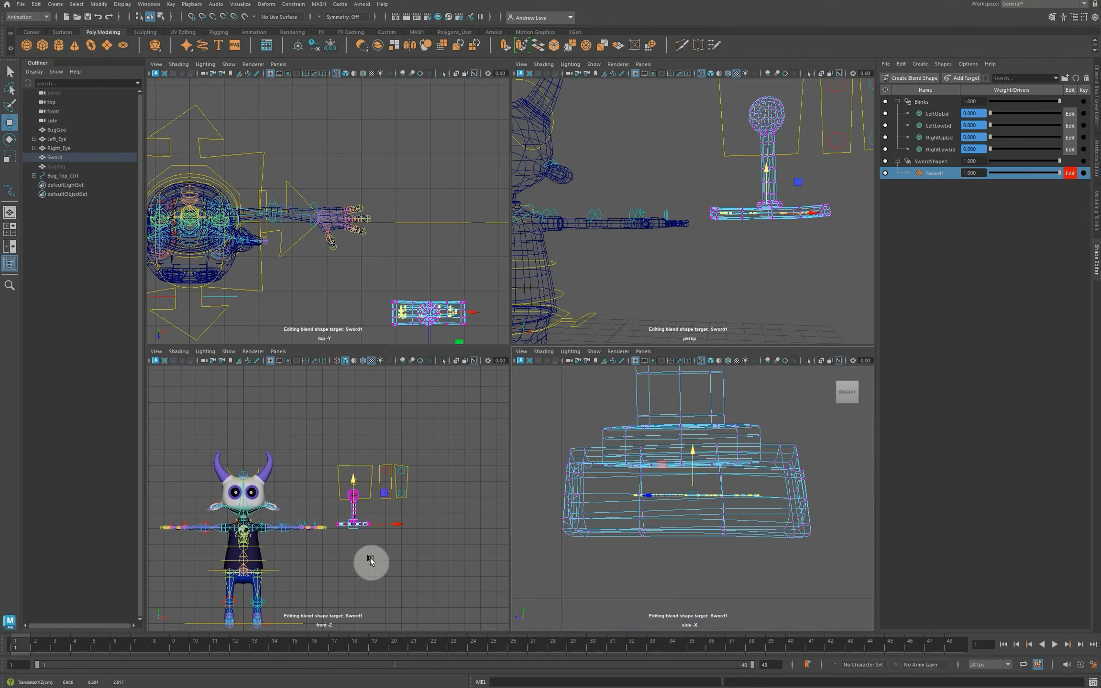
pyautogui.press('f')
pyautogui.scroll(-5, 355, 564)
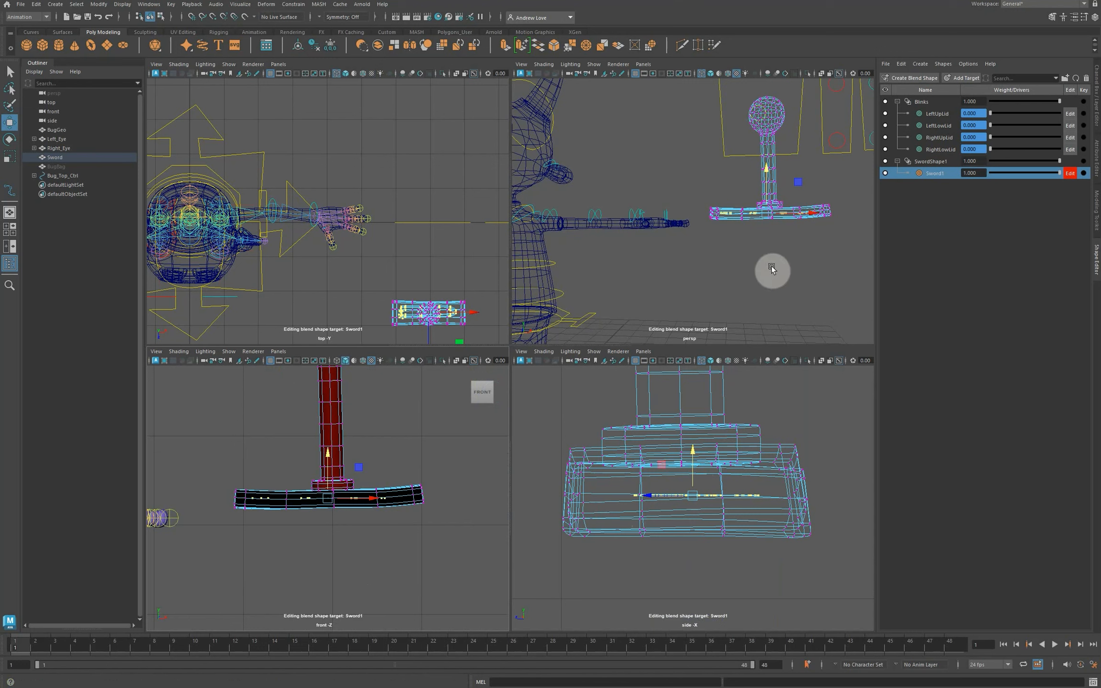
pyautogui.press('6')
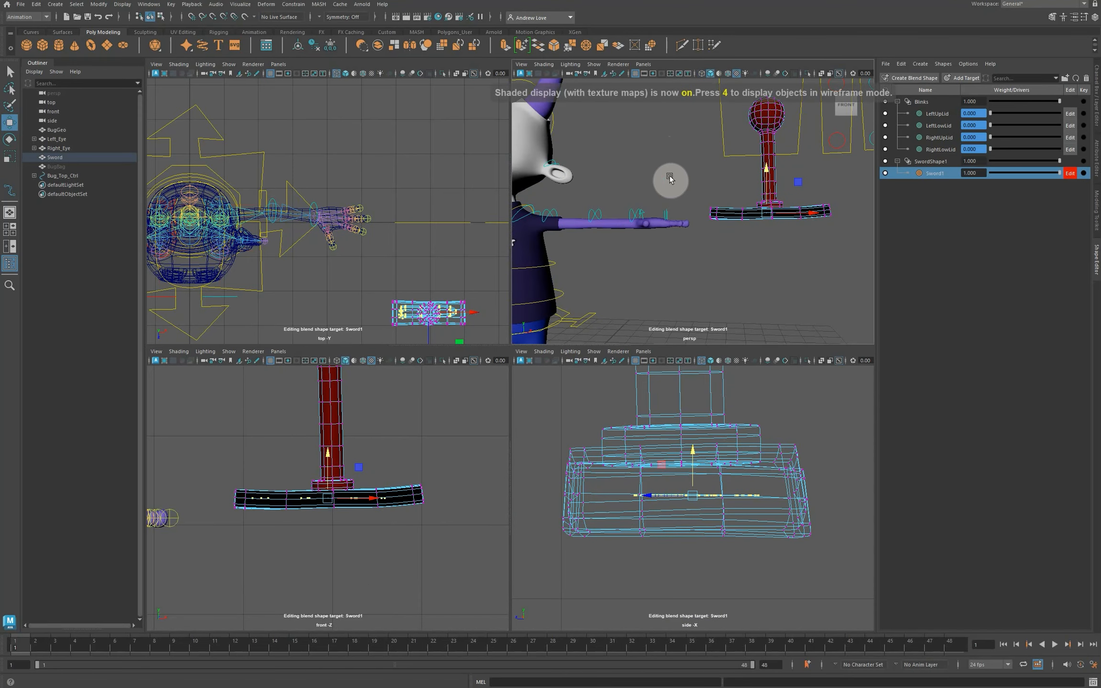
pyautogui.press('space')
pyautogui.press('a')
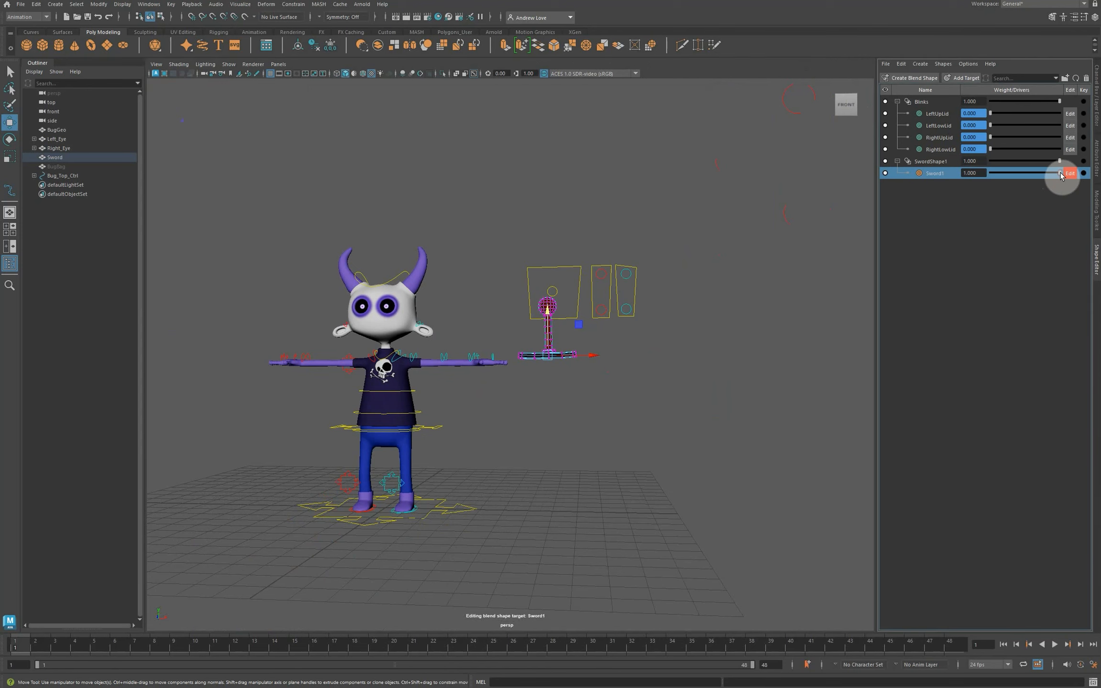
# Test the sword's blend shape target by setting its weight to 0, reselecting the whole sword in object mode, and setting the weight to 1.
pyautogui.moveTo(1058, 173); pyautogui.dragTo(846, 187)
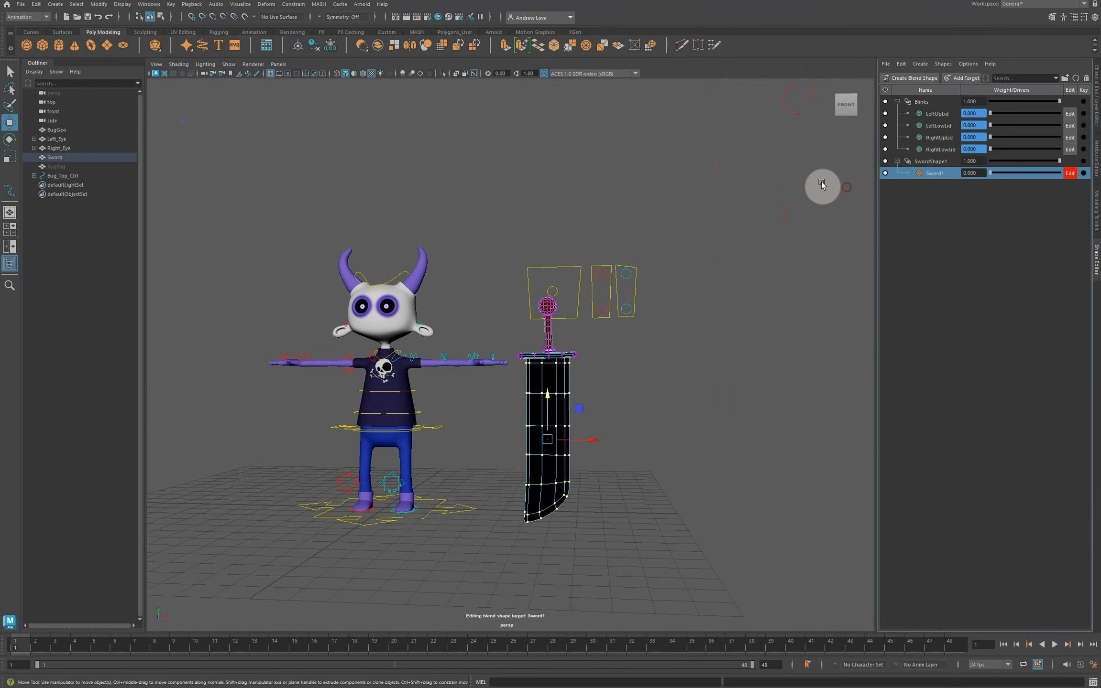
pyautogui.click(732, 386)
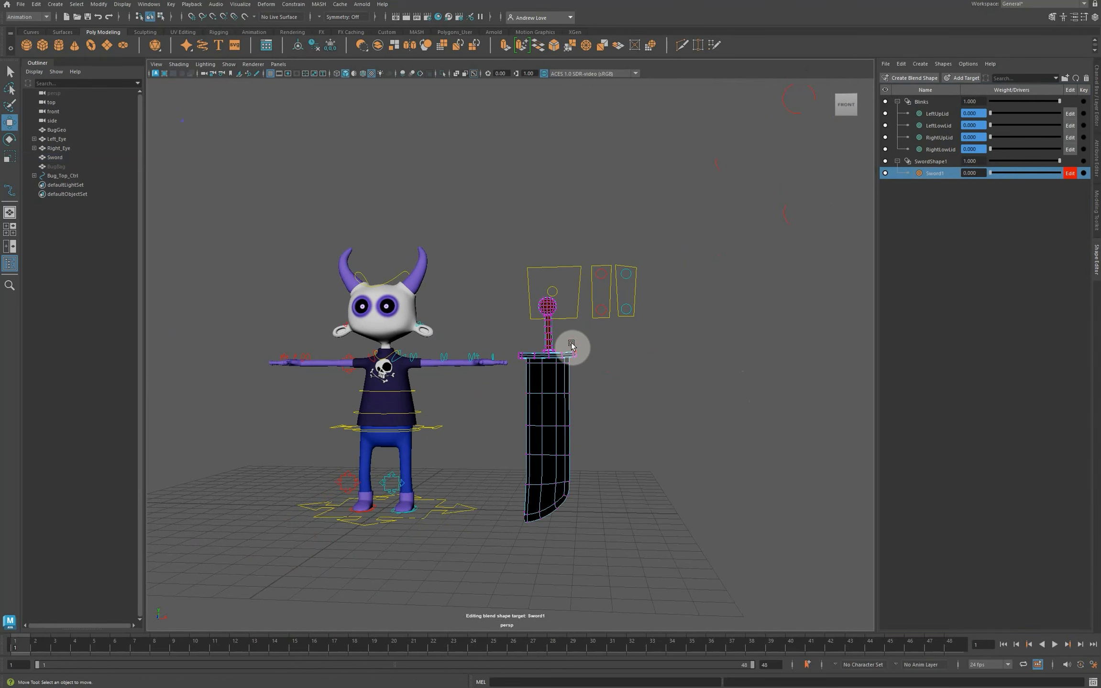
pyautogui.moveTo(547, 345); pyautogui.dragTo(601, 356, button='right')
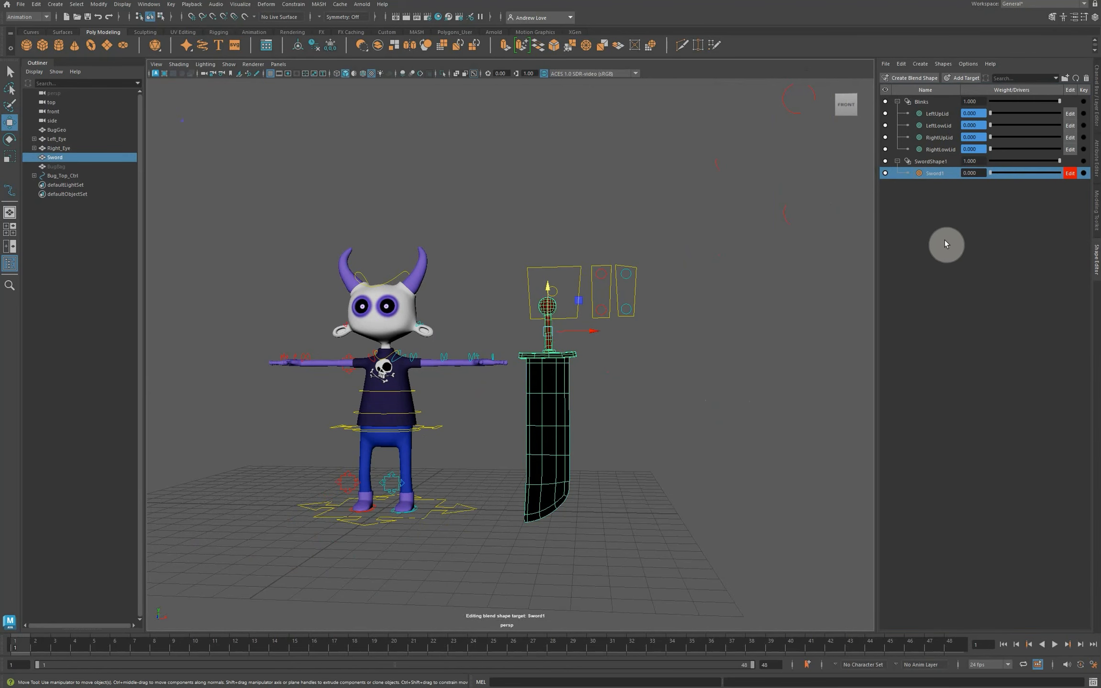
pyautogui.moveTo(992, 175); pyautogui.dragTo(1087, 185)
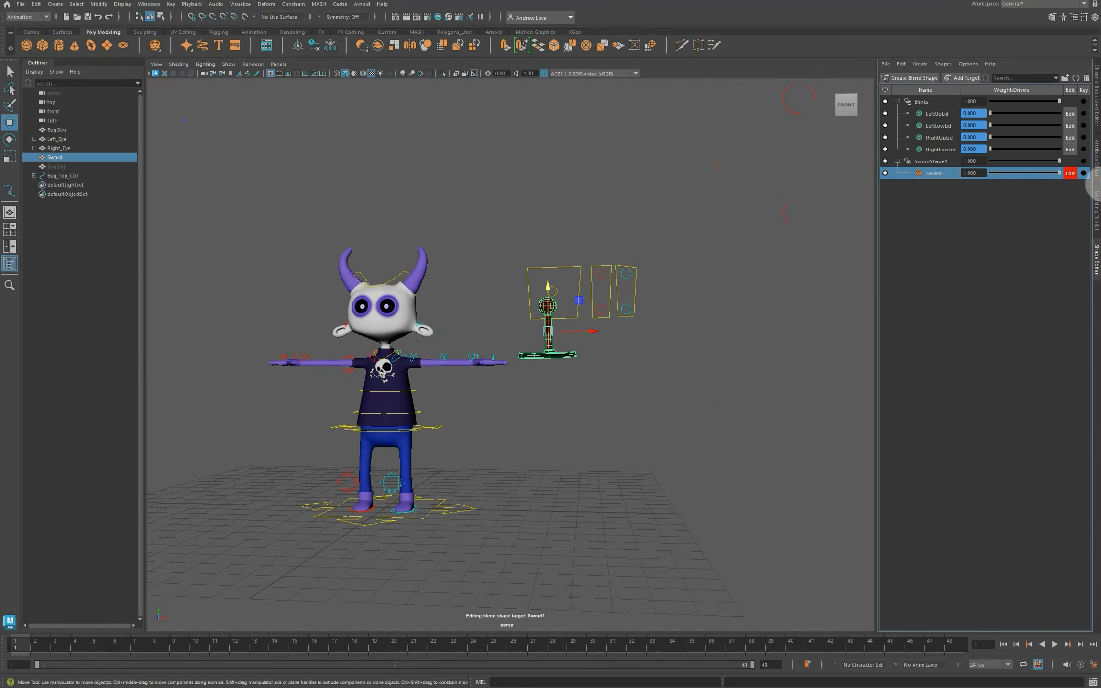
pyautogui.keyDown('alt'); pyautogui.moveTo(707, 374); pyautogui.dragTo(664, 407, button='right'); pyautogui.keyUp('alt')
pyautogui.keyDown('alt'); pyautogui.moveTo(631, 457); pyautogui.dragTo(654, 474); pyautogui.keyUp('alt')
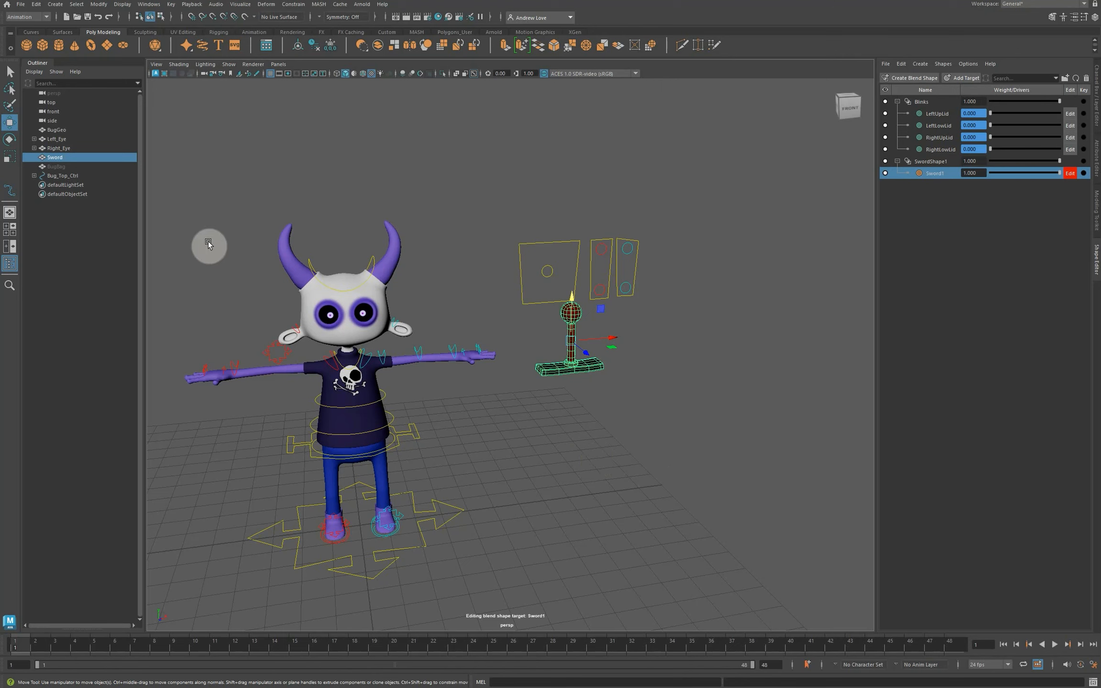
# Create a locator, move it sideways towards the sword, and turn on locator display in the viewport.
pyautogui.click(55, 4)
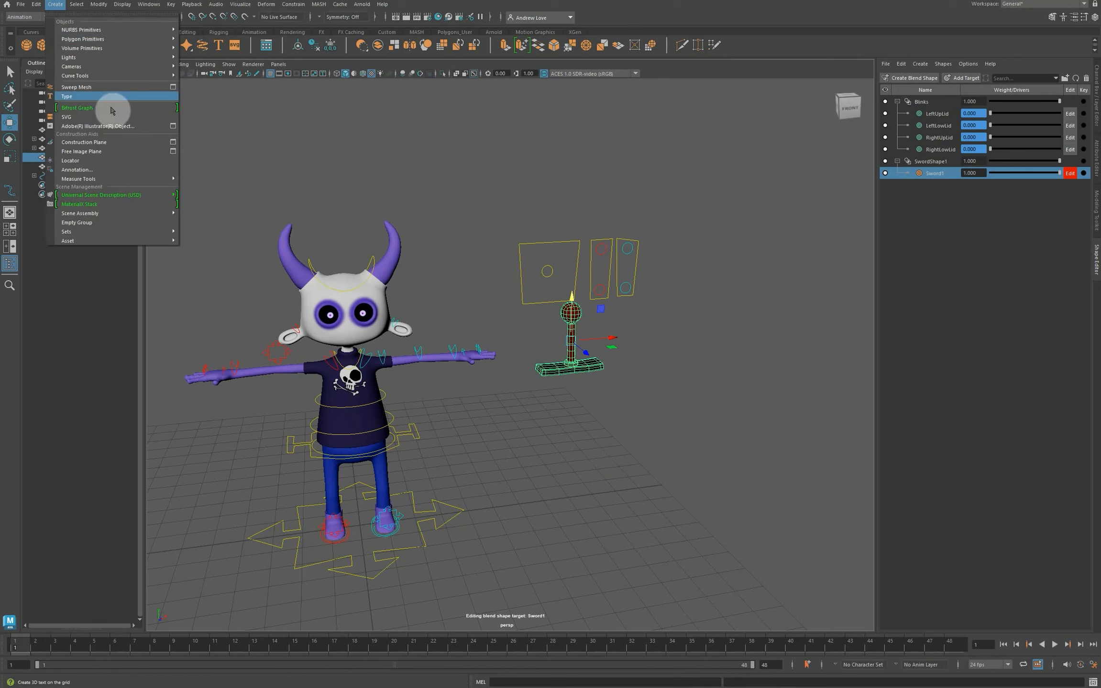
pyautogui.click(118, 160)
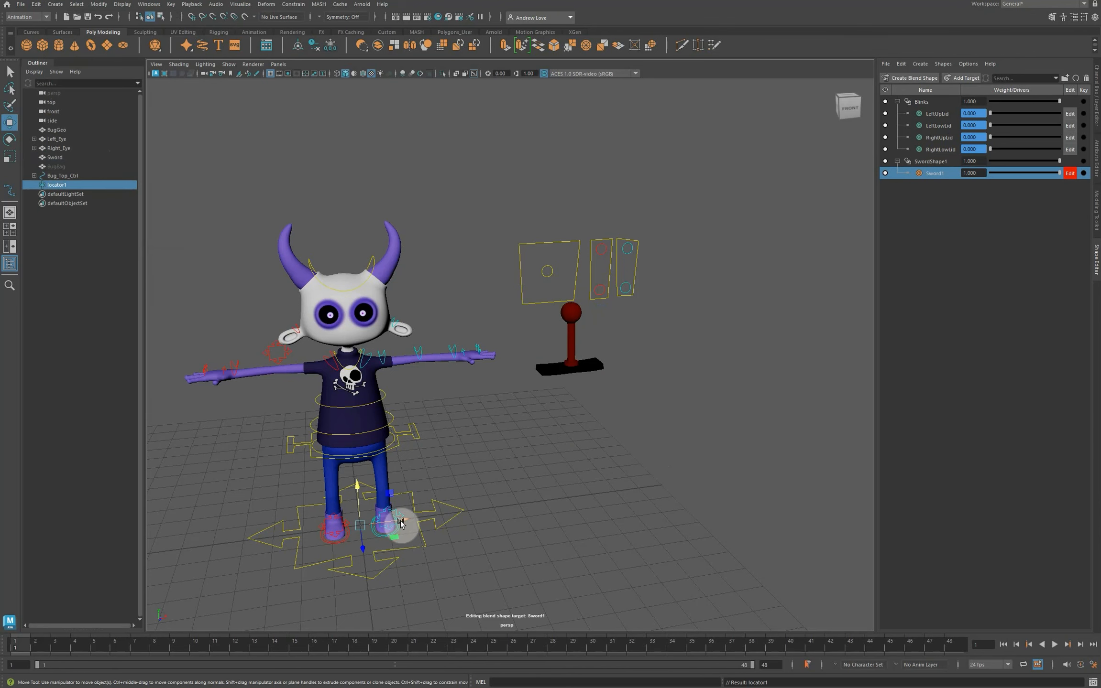
pyautogui.moveTo(399, 521); pyautogui.dragTo(592, 477)
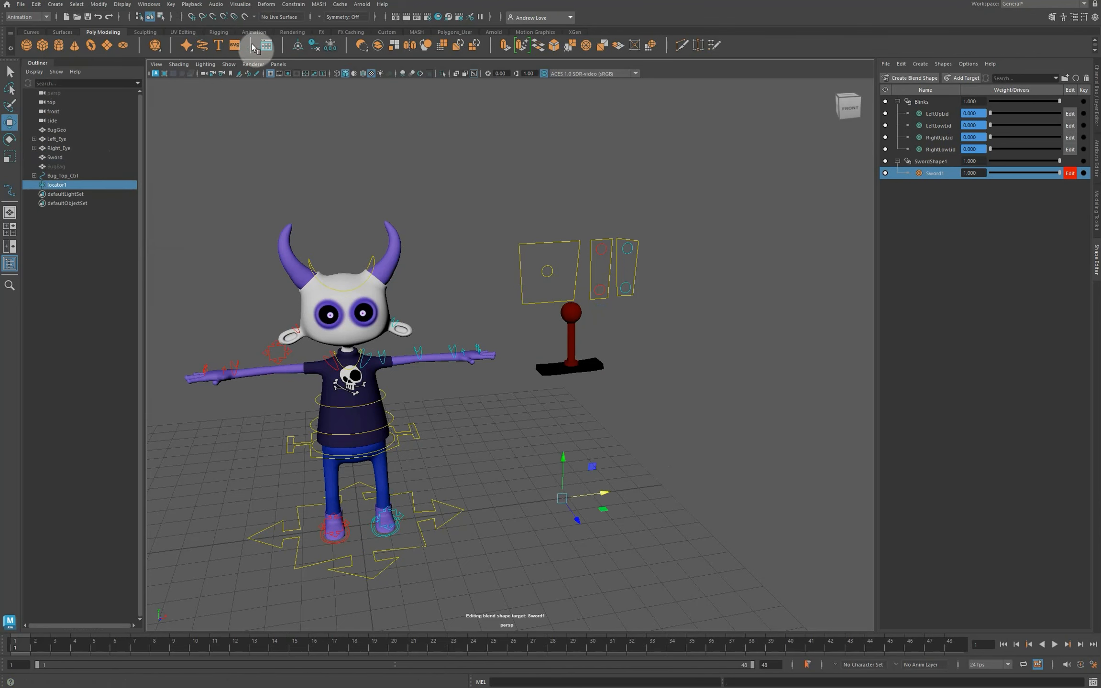
pyautogui.click(227, 64)
pyautogui.moveTo(287, 103)
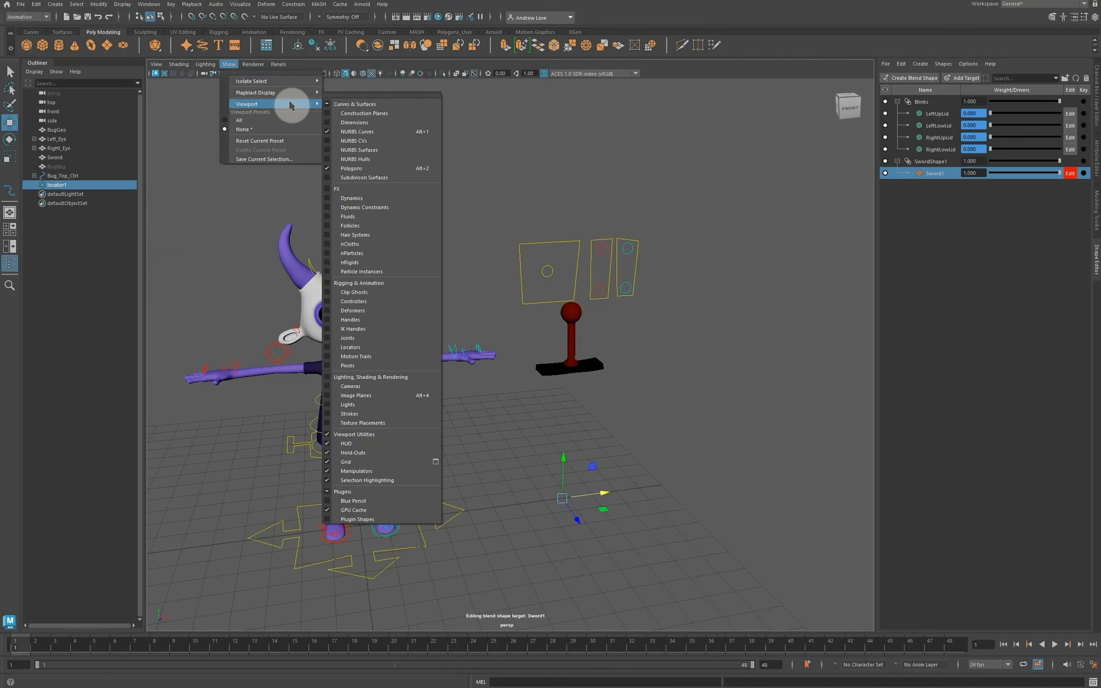
pyautogui.click(363, 348)
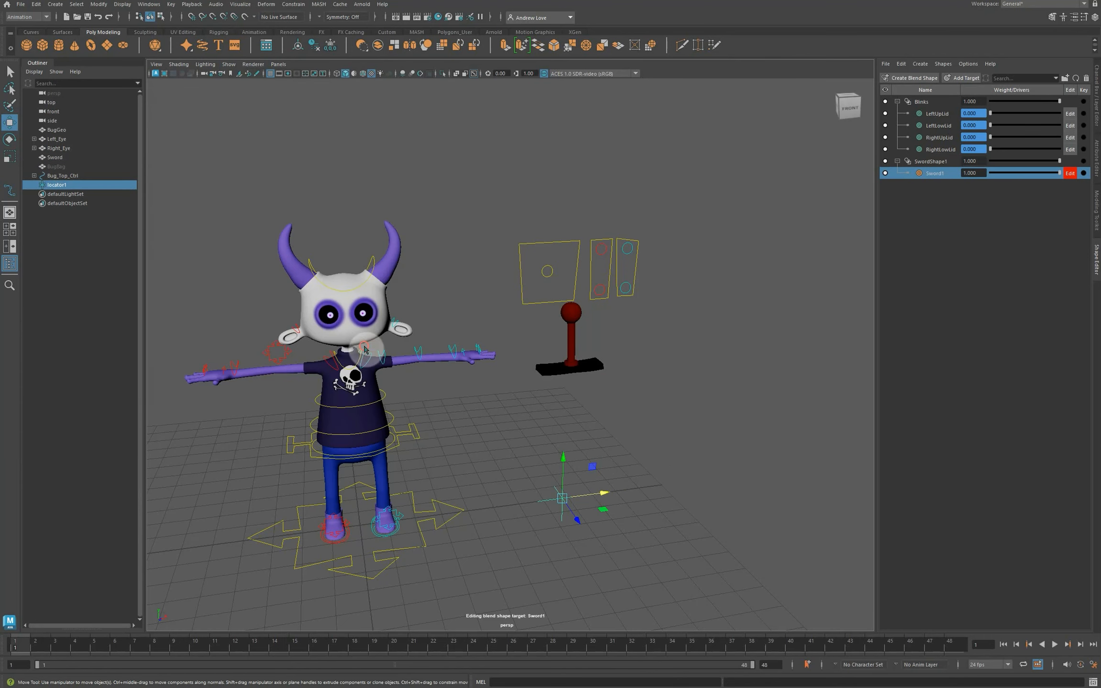
# Move the locator up to the sword and centre it on the middle of the handle.
pyautogui.moveTo(578, 520); pyautogui.dragTo(596, 546)
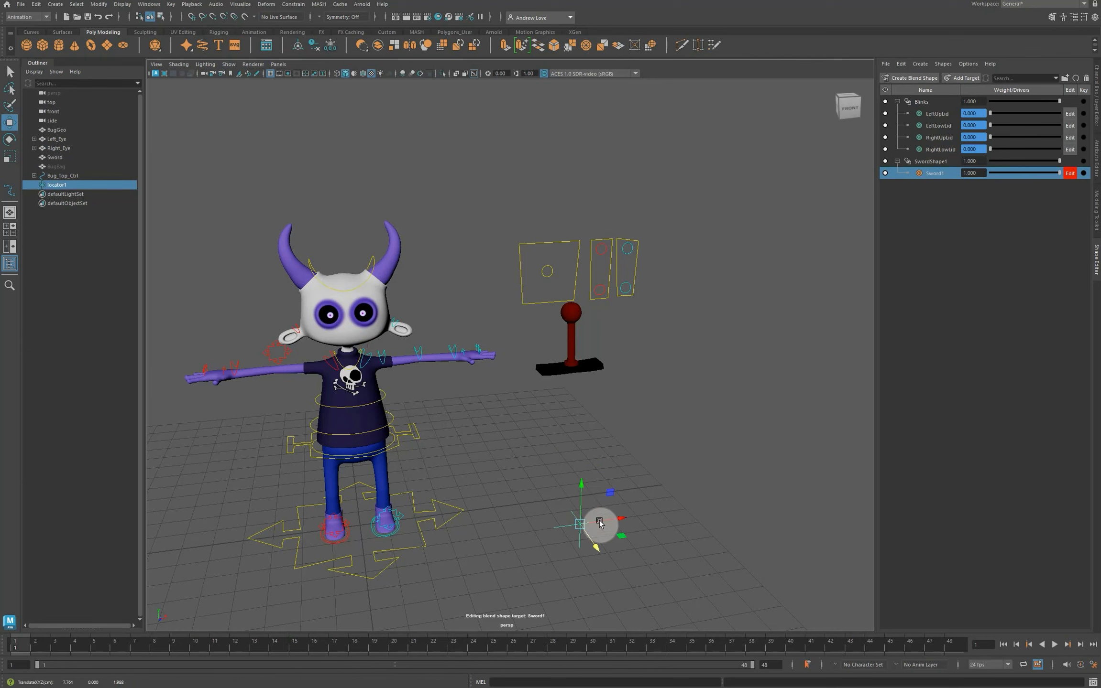
pyautogui.moveTo(582, 495); pyautogui.dragTo(616, 330)
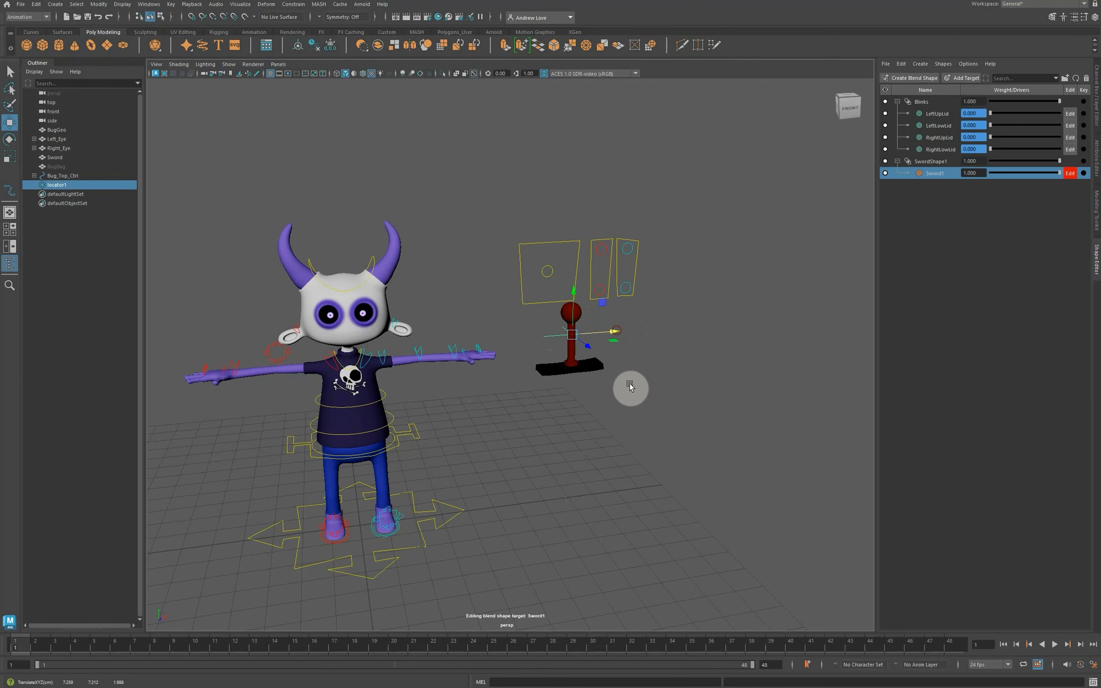
pyautogui.press('f')
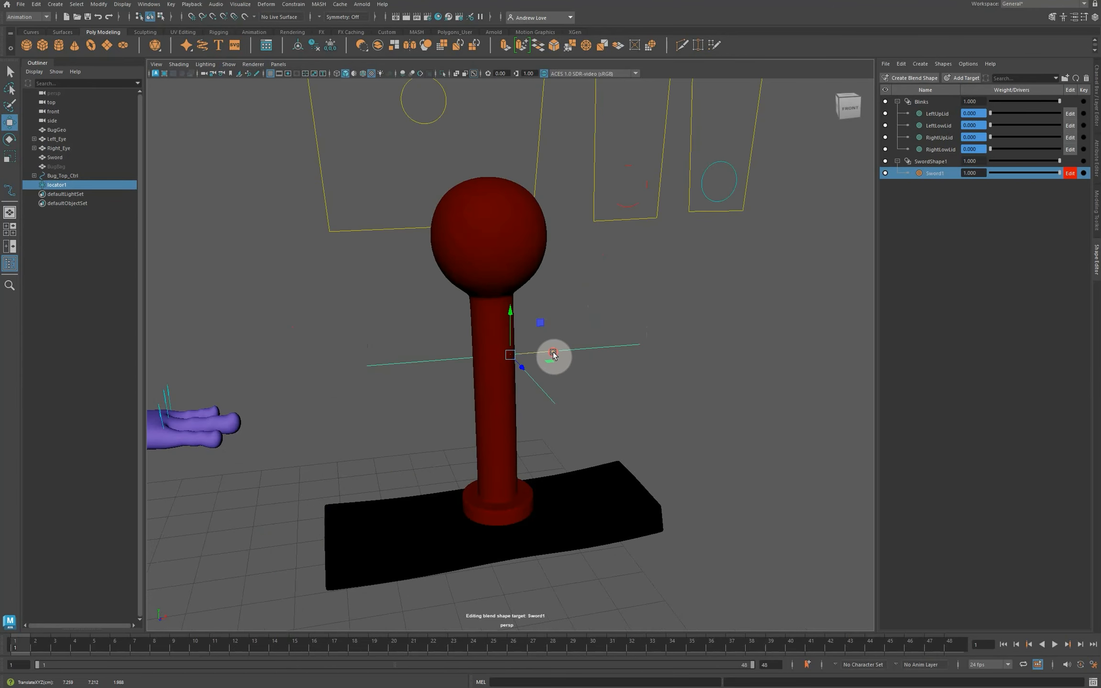
pyautogui.moveTo(552, 353); pyautogui.dragTo(510, 356)
pyautogui.click(515, 363)
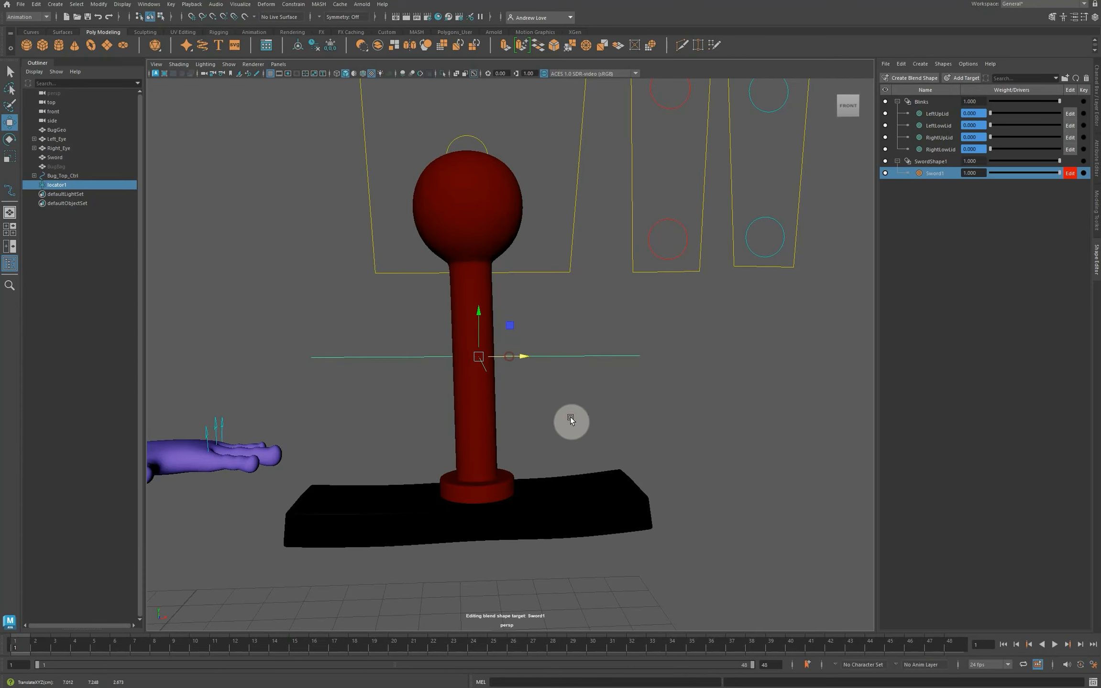
# Duplicate the locator in place and rename the original SwordGround and the copy SwordHand.
pyautogui.moveTo(570, 417)
pyautogui.keyDown('alt'); pyautogui.mouseDown()
pyautogui.moveTo(563, 429)
pyautogui.moveTo(473, 431)
pyautogui.moveTo(587, 426)
pyautogui.mouseUp(); pyautogui.keyUp('alt')
pyautogui.hotkey('ctrl', 'd')
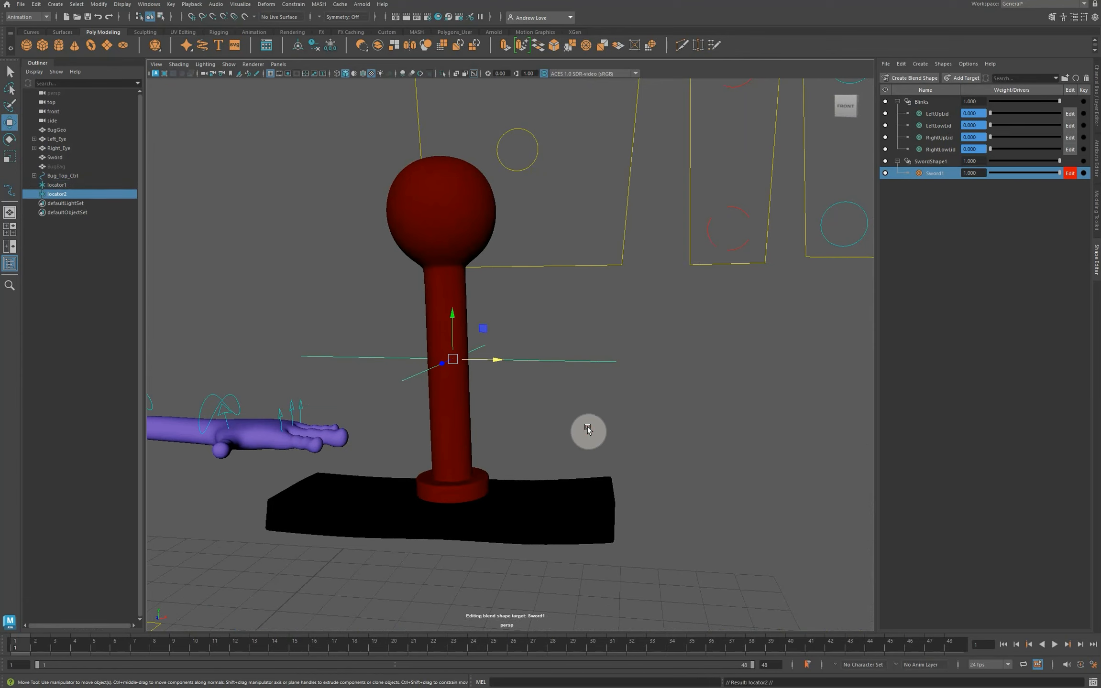
pyautogui.doubleClick(58, 185)
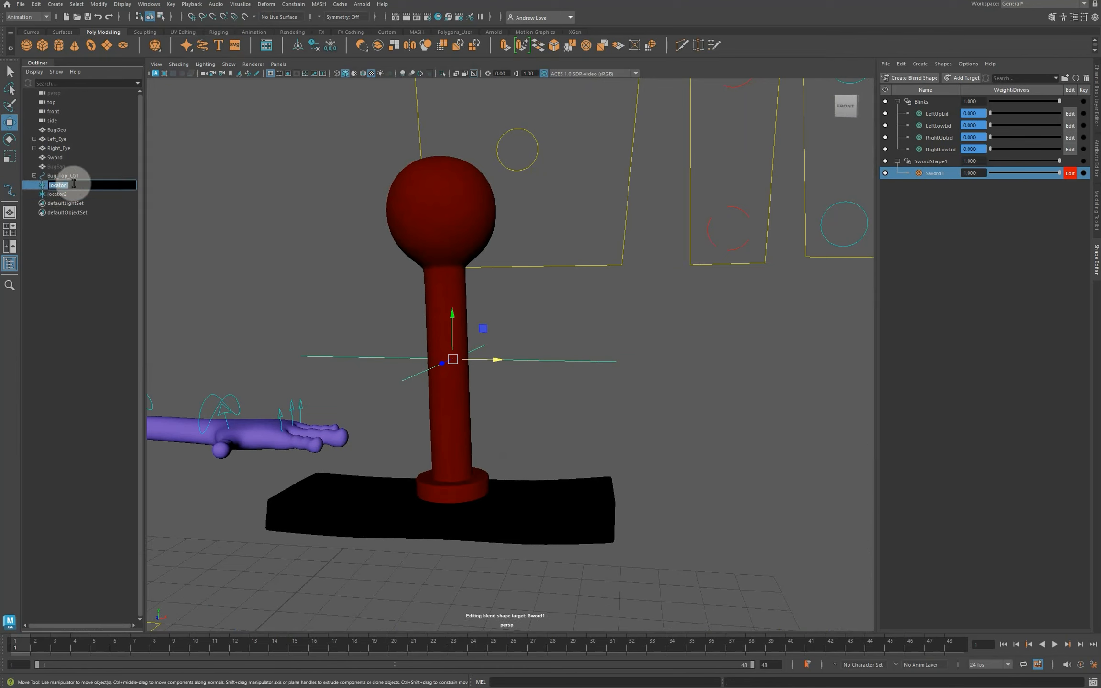
pyautogui.write('Swo')
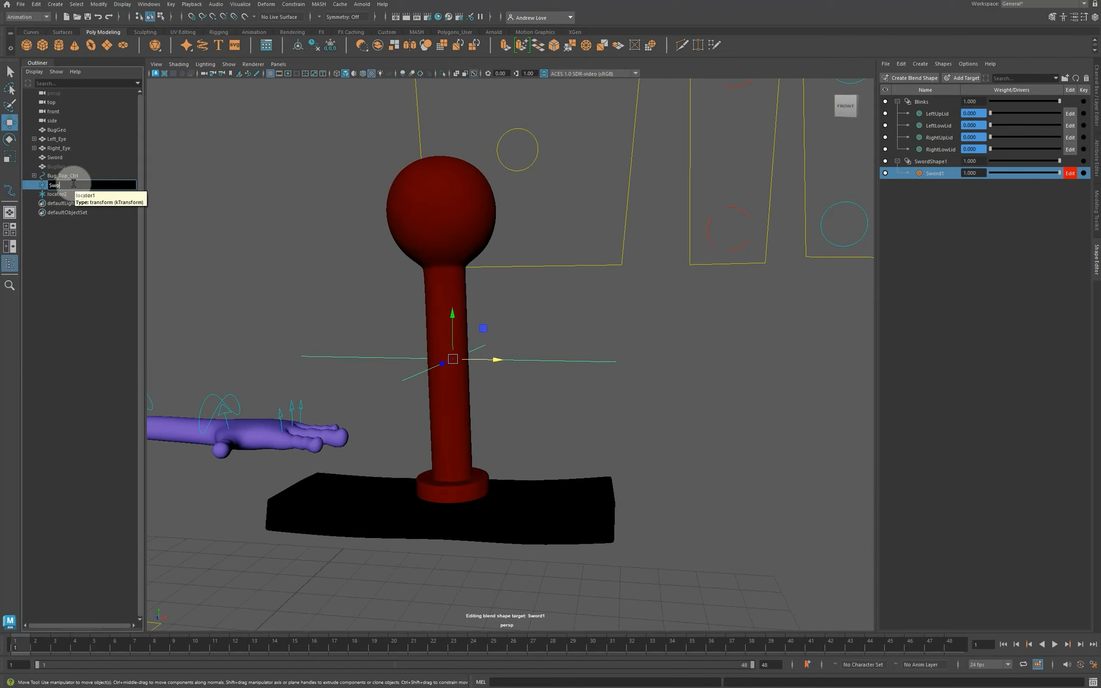
pyautogui.write('rdGround')
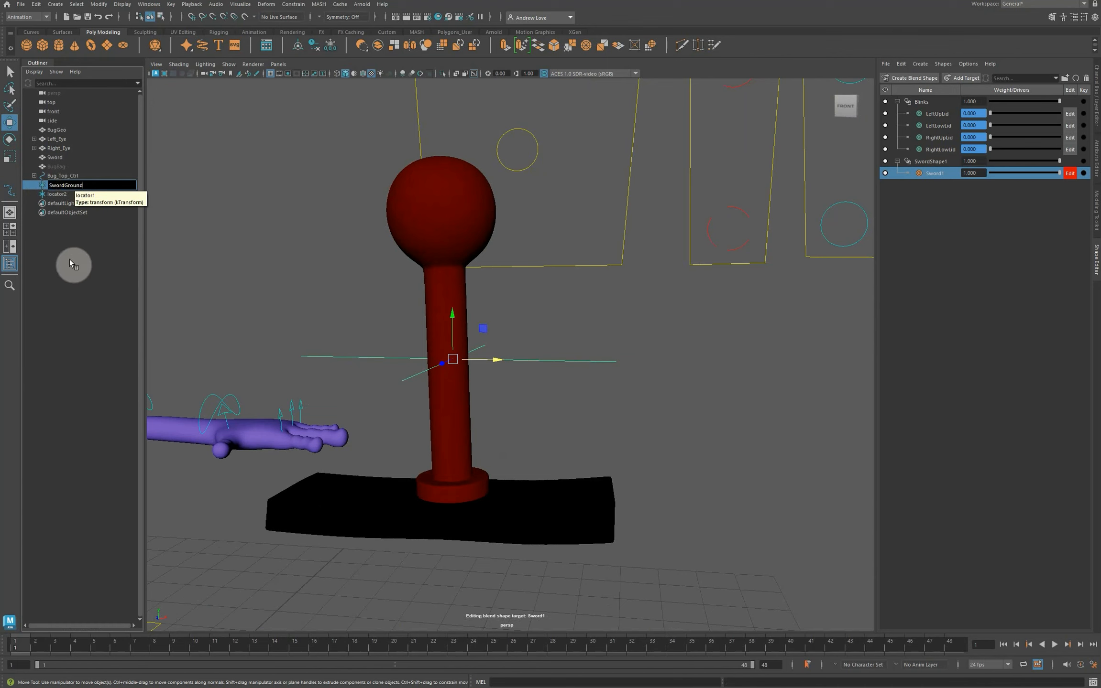
pyautogui.press('Return')
pyautogui.doubleClick(63, 195)
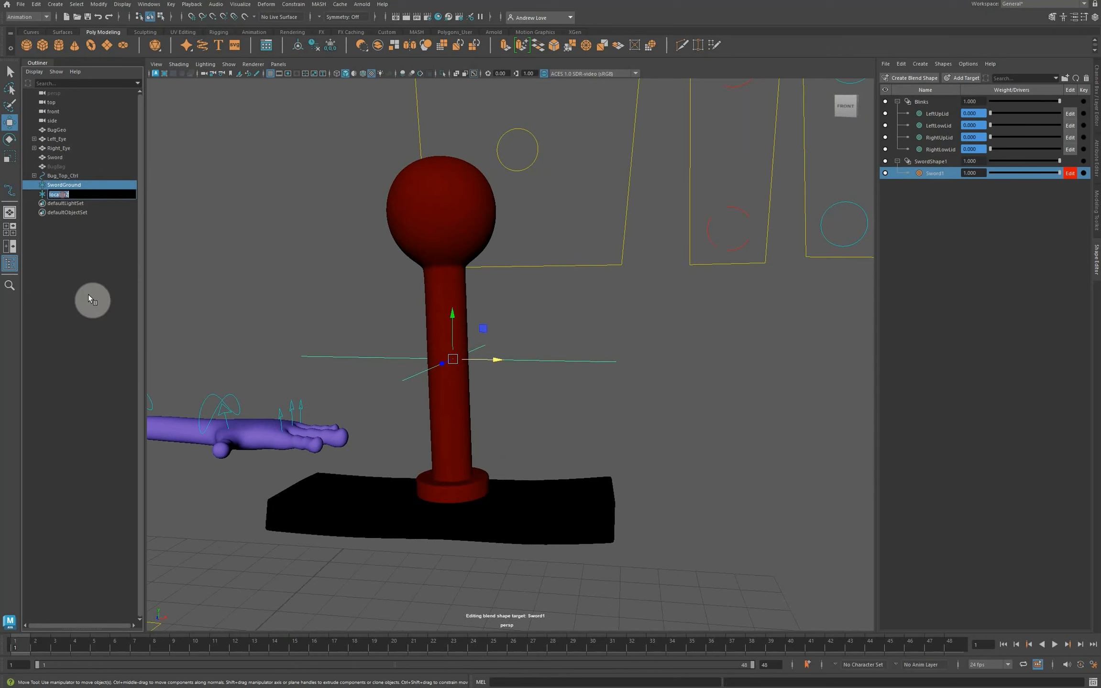
pyautogui.write('SwordHand')
pyautogui.press('Return')
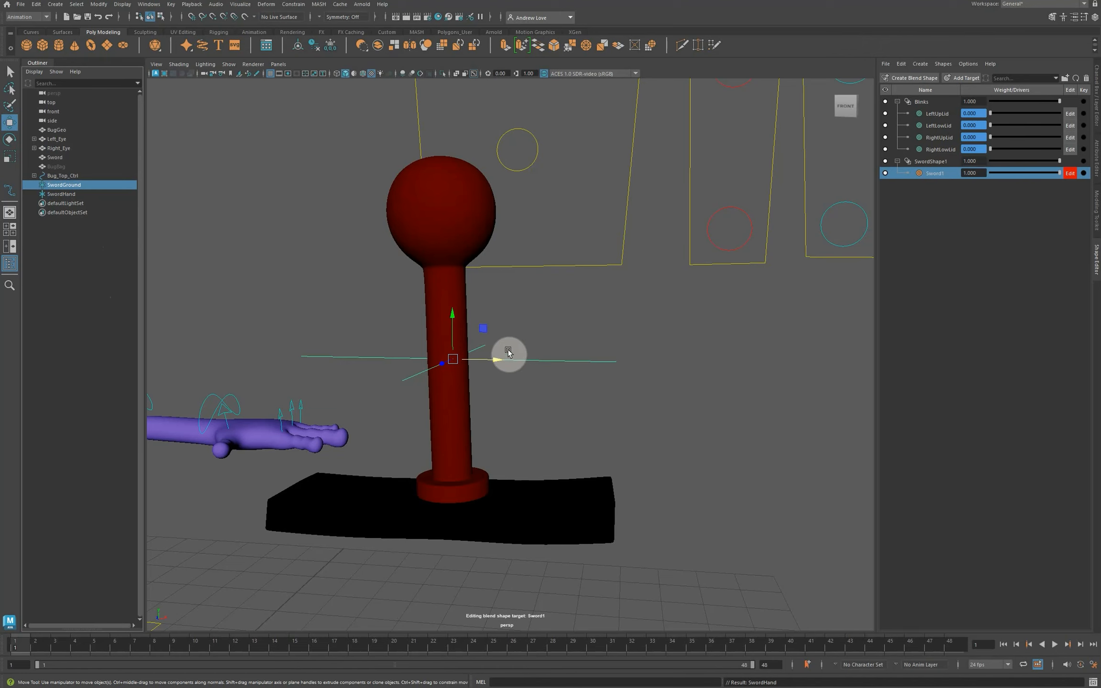
# Parent-constrain the sword to both the SwordGround and SwordHand locators with Maintain offset on and all translate and rotate axes.
pyautogui.click(526, 387)
pyautogui.moveTo(517, 340); pyautogui.dragTo(526, 379)
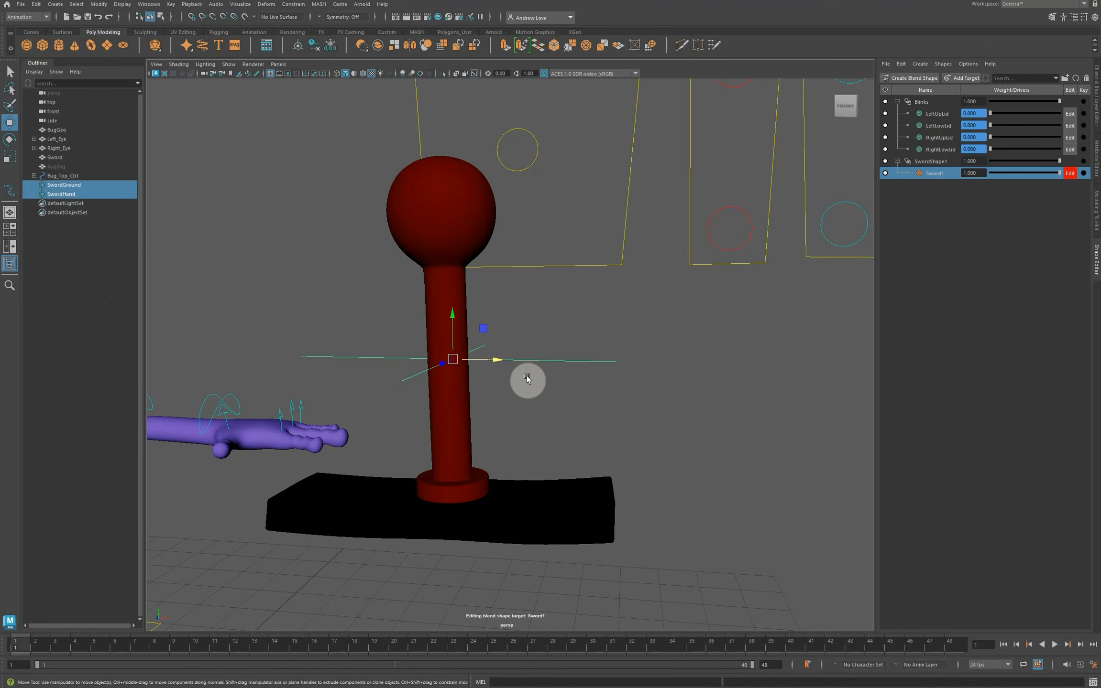
pyautogui.keyDown('shift'); pyautogui.click(455, 400); pyautogui.keyUp('shift')
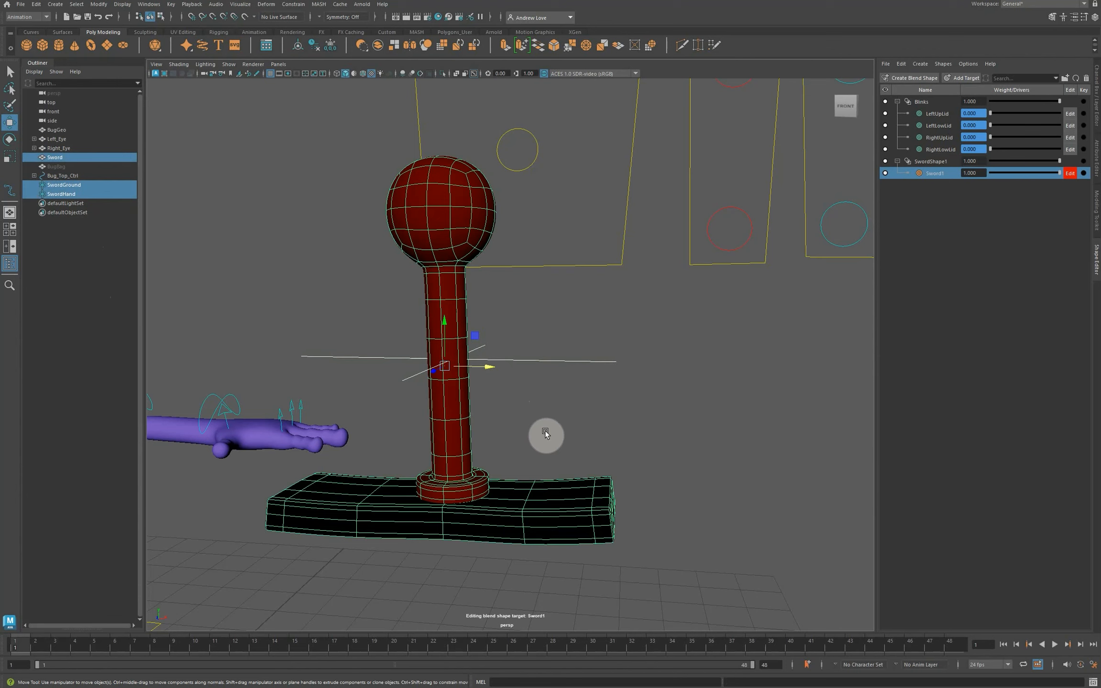
pyautogui.click(287, 4)
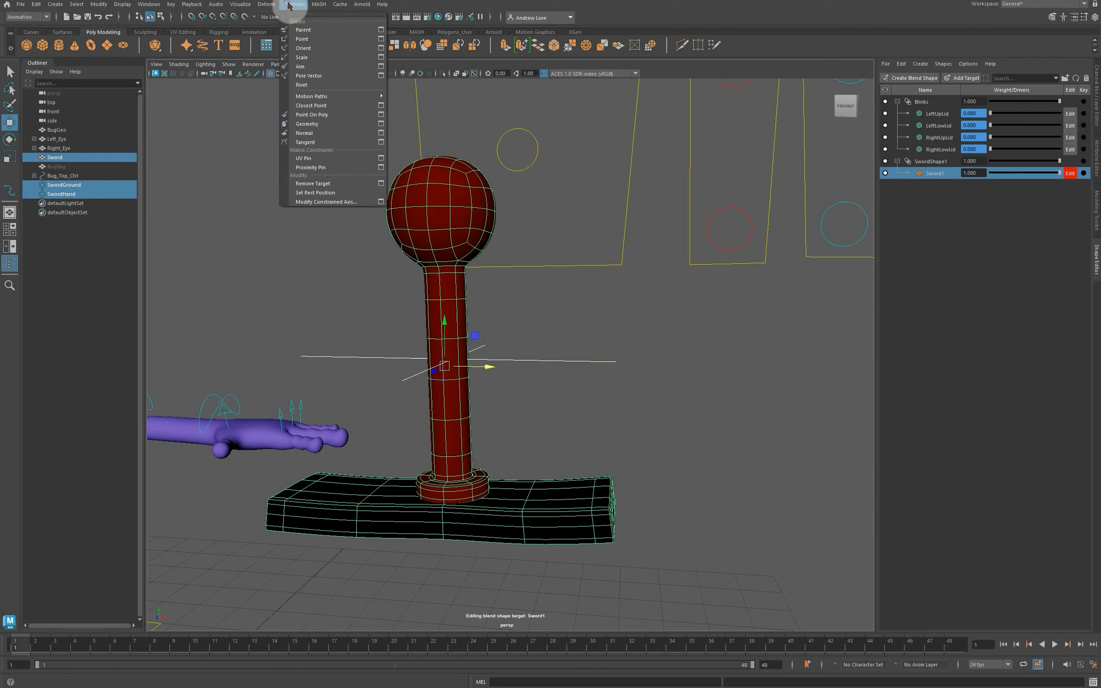
pyautogui.click(381, 30)
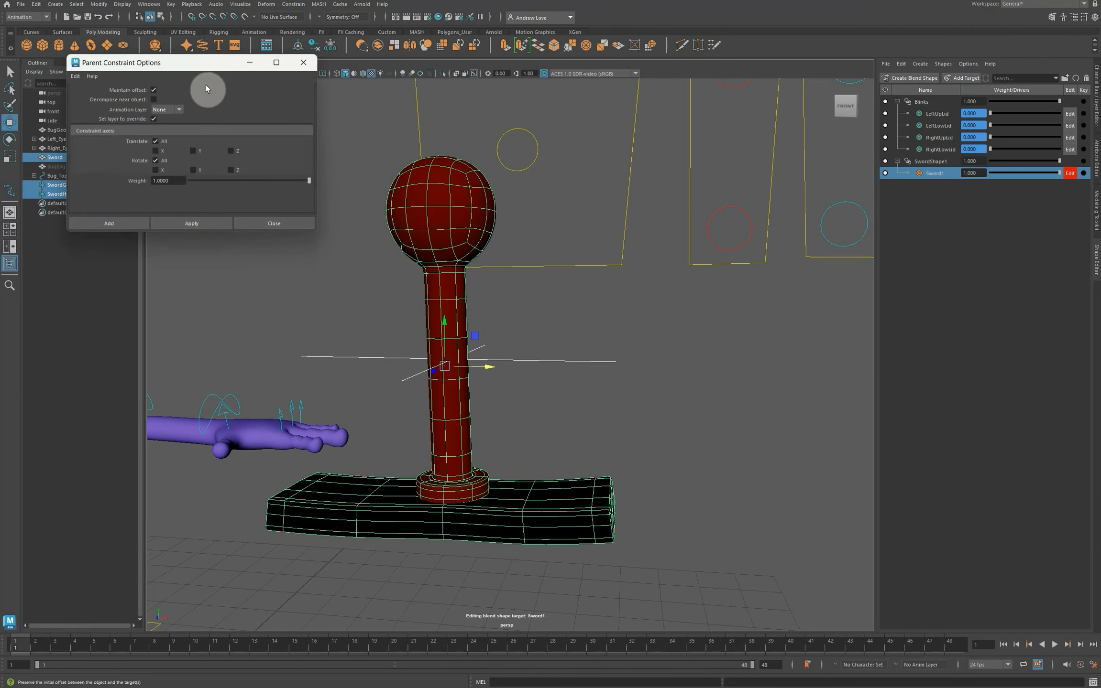
pyautogui.click(184, 223)
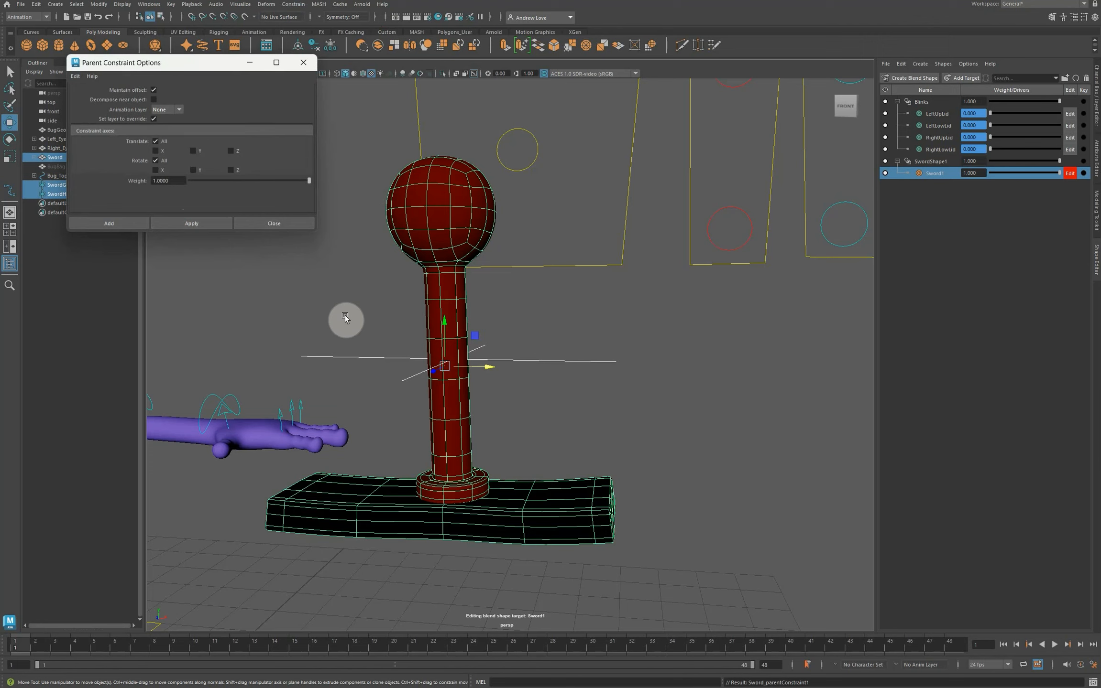
pyautogui.click(258, 223)
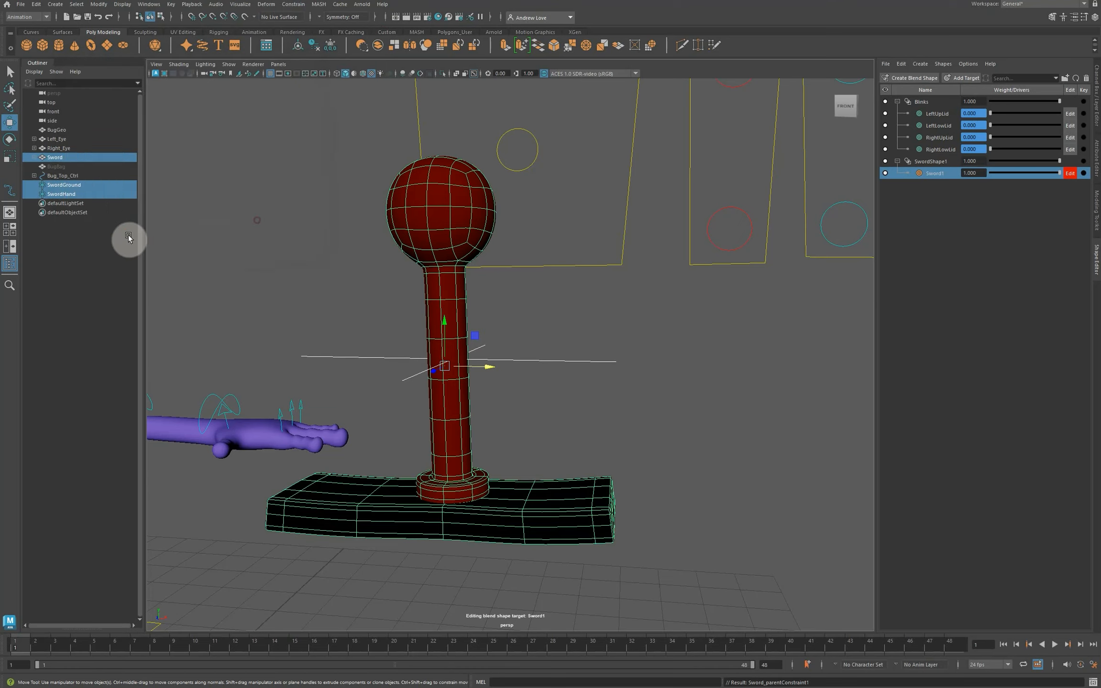
# Select only the SwordHand locator and try moving it sideways to test how the constrained sword follows.
pyautogui.click(89, 223)
pyautogui.click(70, 194)
pyautogui.scroll(-10, 216, 246)
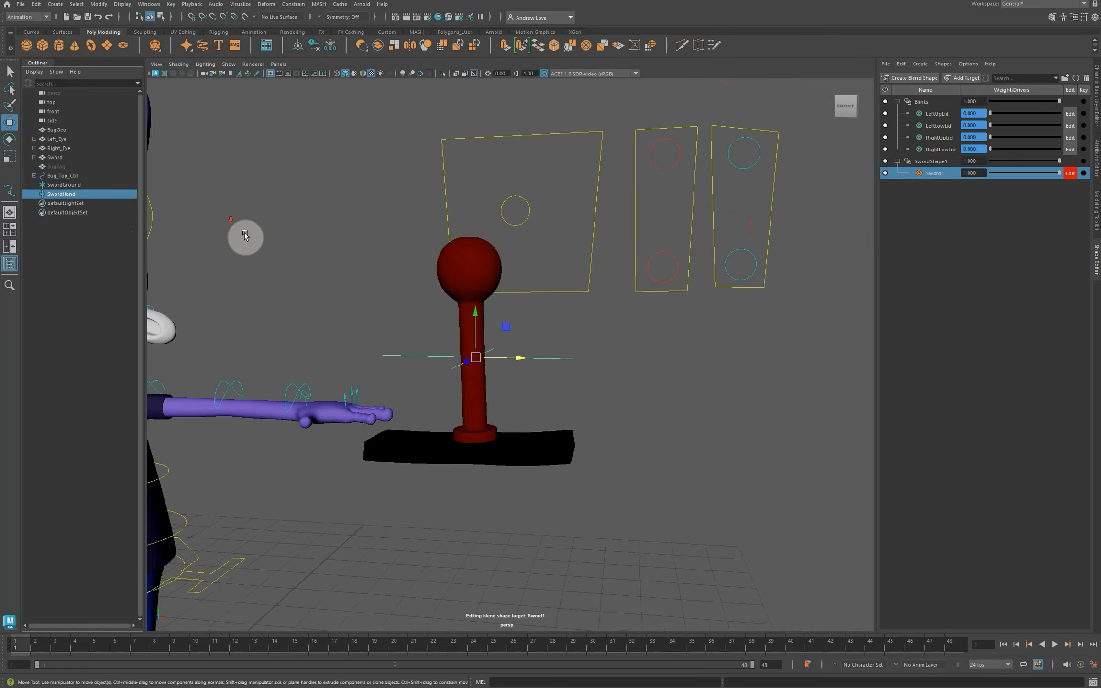
pyautogui.moveTo(535, 359)
pyautogui.mouseDown()
pyautogui.moveTo(359, 361)
pyautogui.moveTo(732, 352)
pyautogui.moveTo(498, 355)
pyautogui.moveTo(538, 357)
pyautogui.mouseUp()
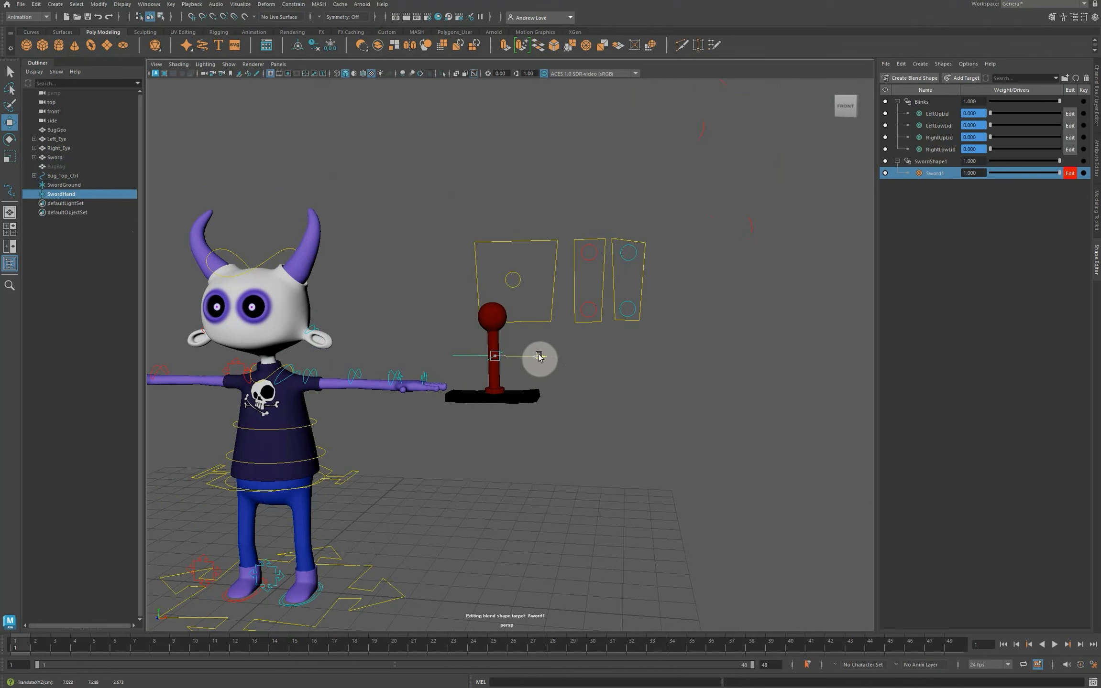
# Set the Sword Ground W1 weight of the sword's parent constraint to 0 and undo the test move of the sword.
pyautogui.click(484, 328)
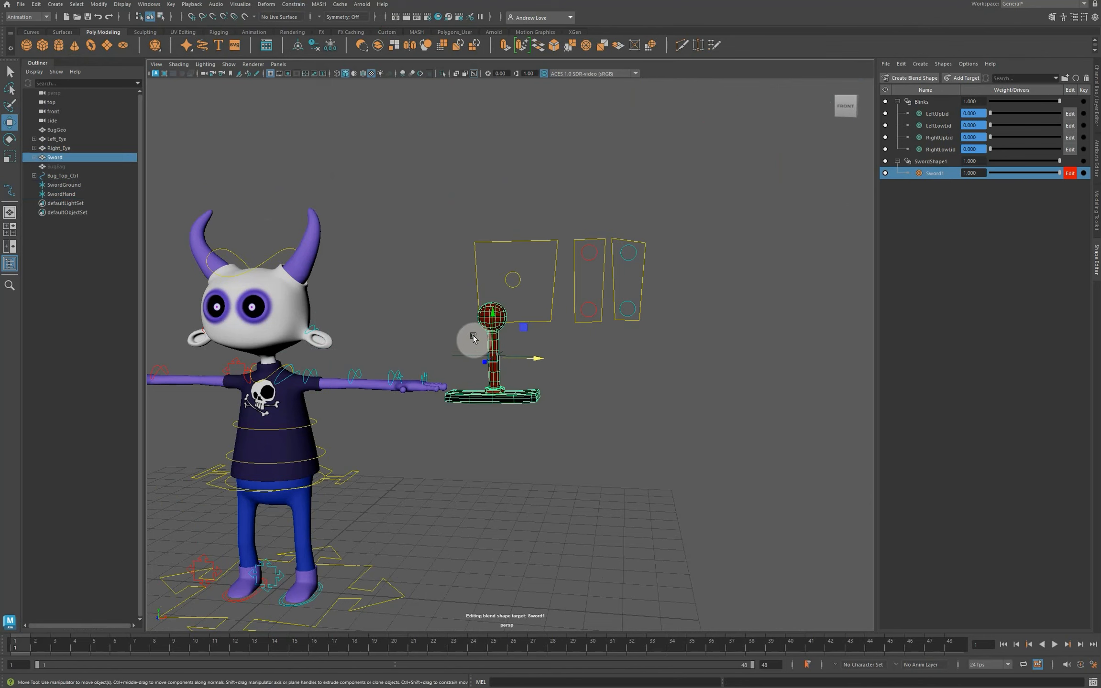
pyautogui.click(1095, 114)
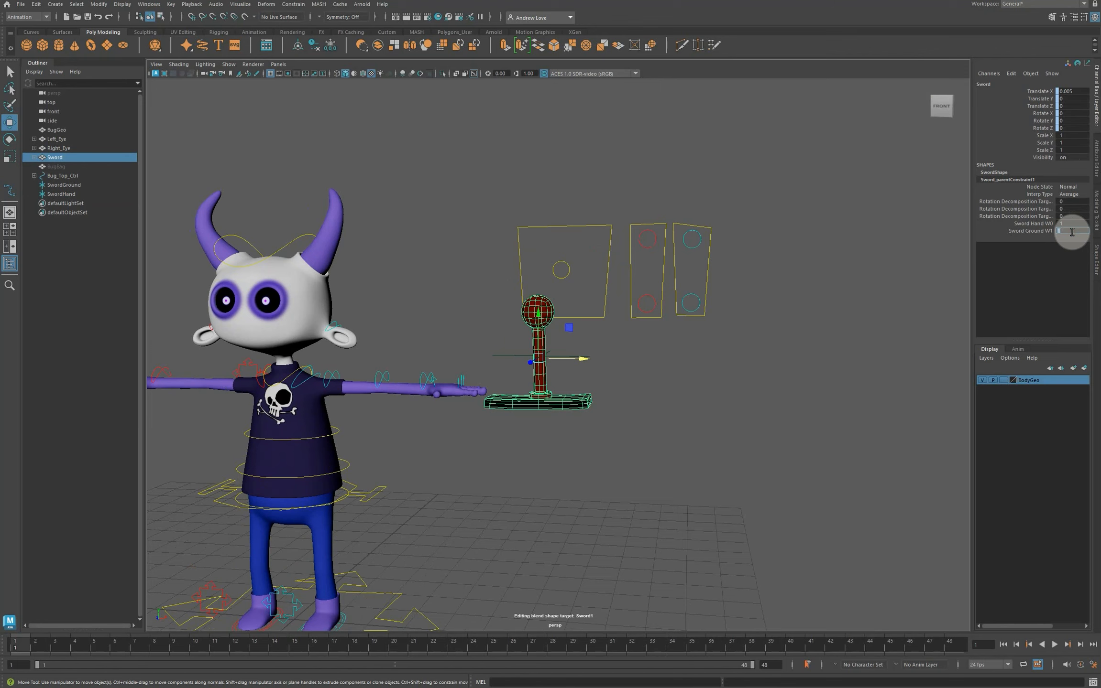
pyautogui.moveTo(579, 359); pyautogui.dragTo(554, 359)
pyautogui.hotkey('ctrl', 'z')
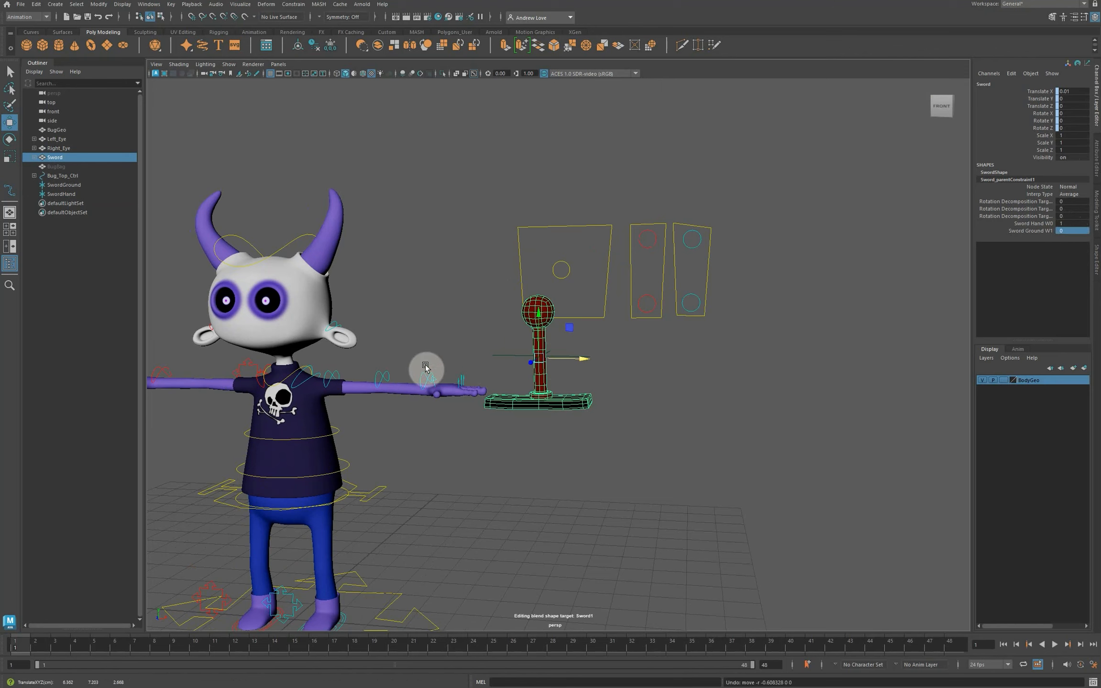
# Move the SwordHand locator across the character to its right hand, at about -3.643 in X.
pyautogui.click(71, 194)
pyautogui.moveTo(580, 359); pyautogui.dragTo(230, 360)
pyautogui.keyDown('alt'); pyautogui.moveTo(213, 451); pyautogui.dragTo(524, 478, button='middle'); pyautogui.keyUp('alt')
pyautogui.moveTo(521, 377); pyautogui.dragTo(394, 380)
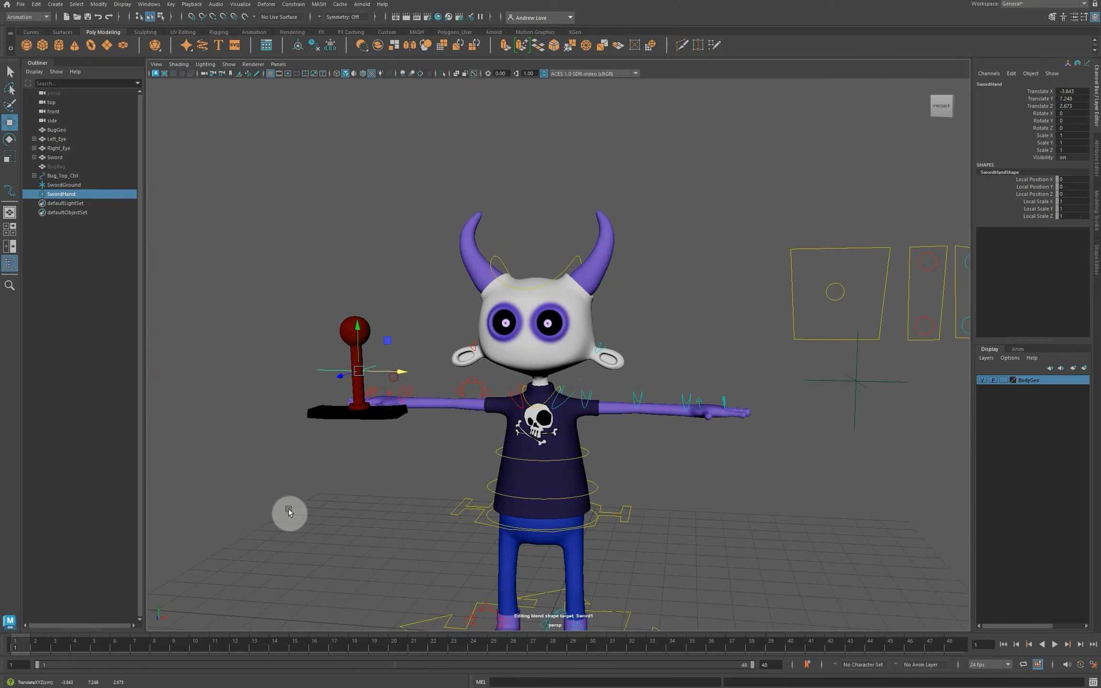
# Rotate the SwordHand locator to about 83.8, 181.1, 90.1 so the sword's handle lies horizontally with the guard facing forward.
pyautogui.keyDown('alt'); pyautogui.moveTo(276, 492); pyautogui.dragTo(396, 497); pyautogui.keyUp('alt')
pyautogui.press('e')
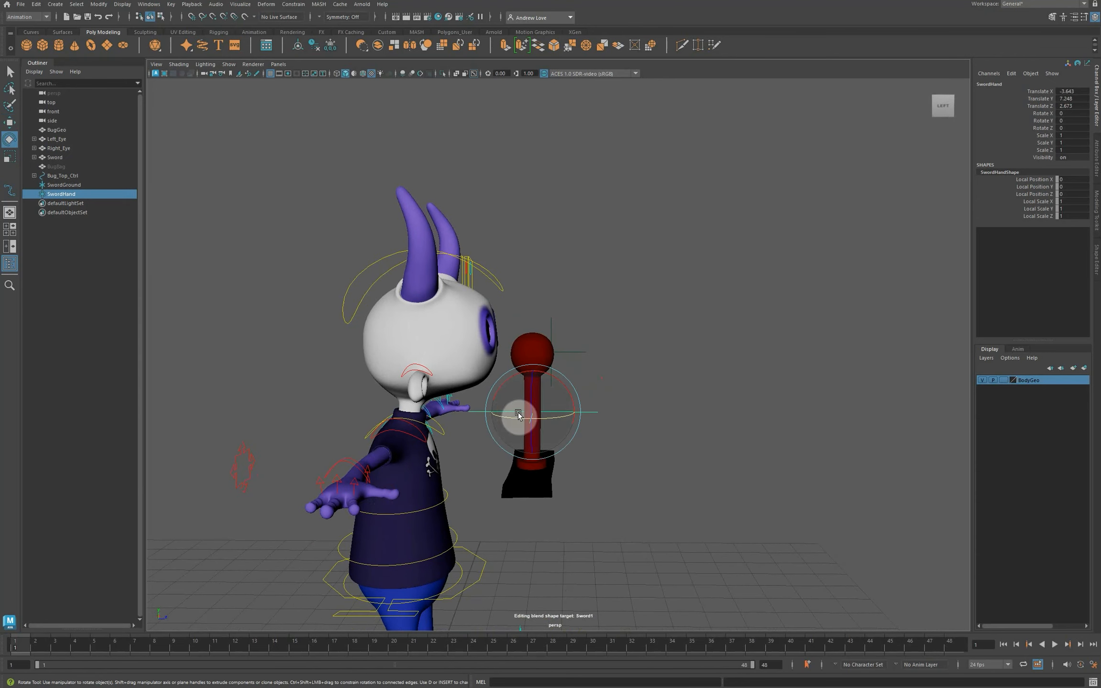
pyautogui.moveTo(519, 414); pyautogui.dragTo(527, 461)
# Move the SwordHand locator to about -4.293, 5.915, -0.059 so the handle sits under the character's right palm.
pyautogui.press('w')
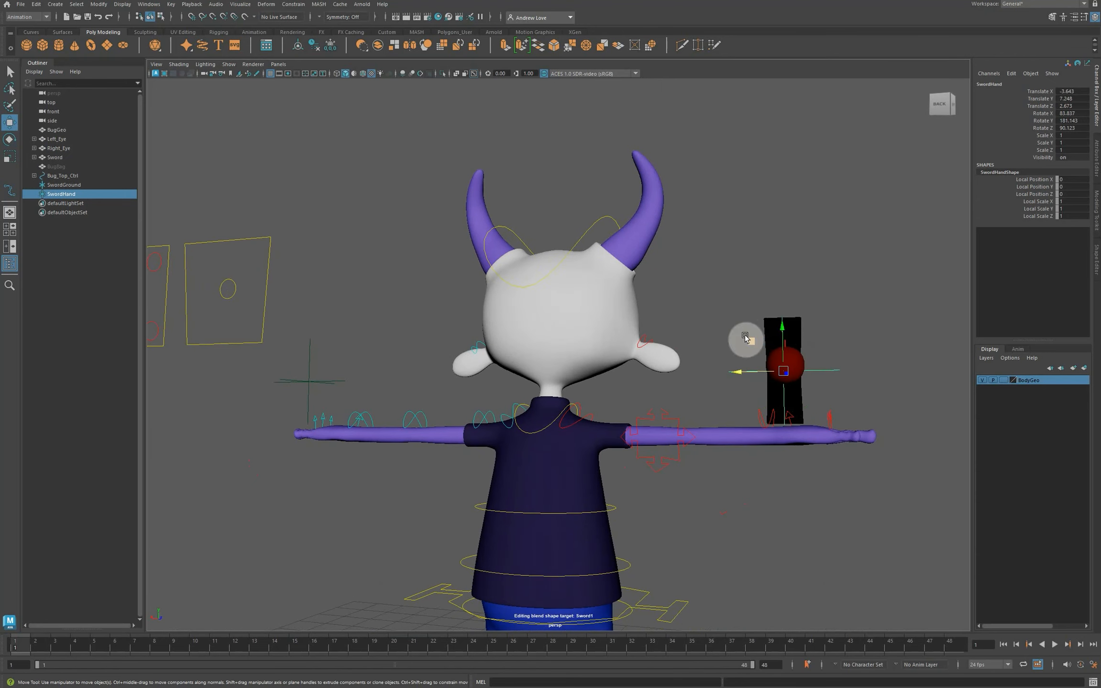
pyautogui.moveTo(781, 329); pyautogui.dragTo(716, 557)
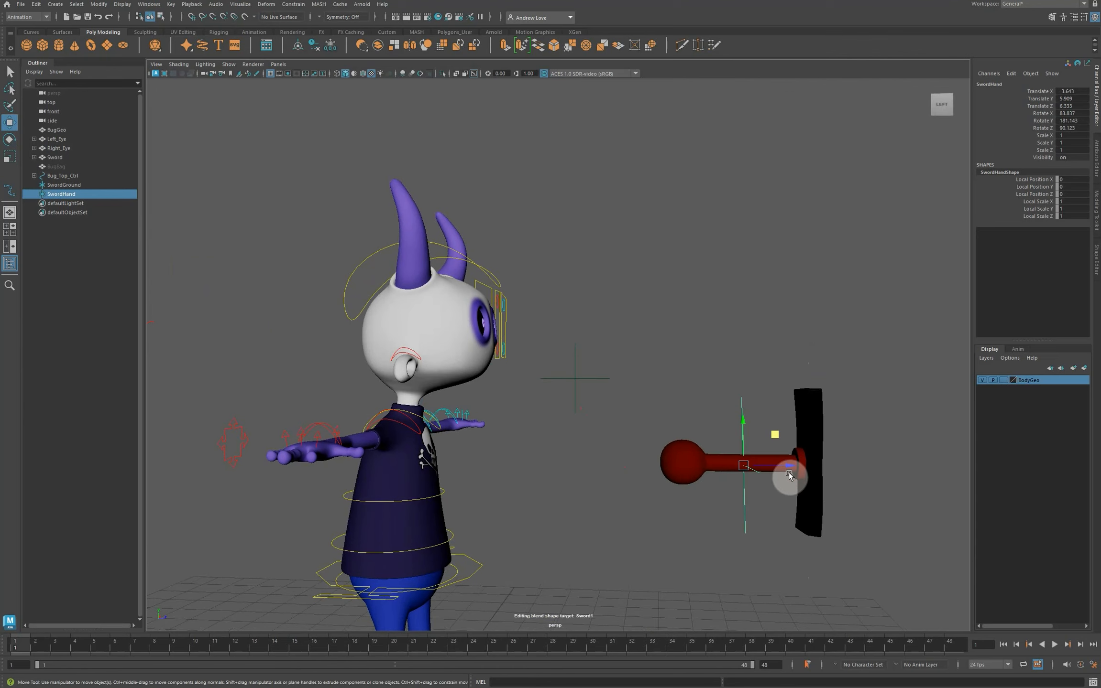
pyautogui.moveTo(789, 472); pyautogui.dragTo(359, 521)
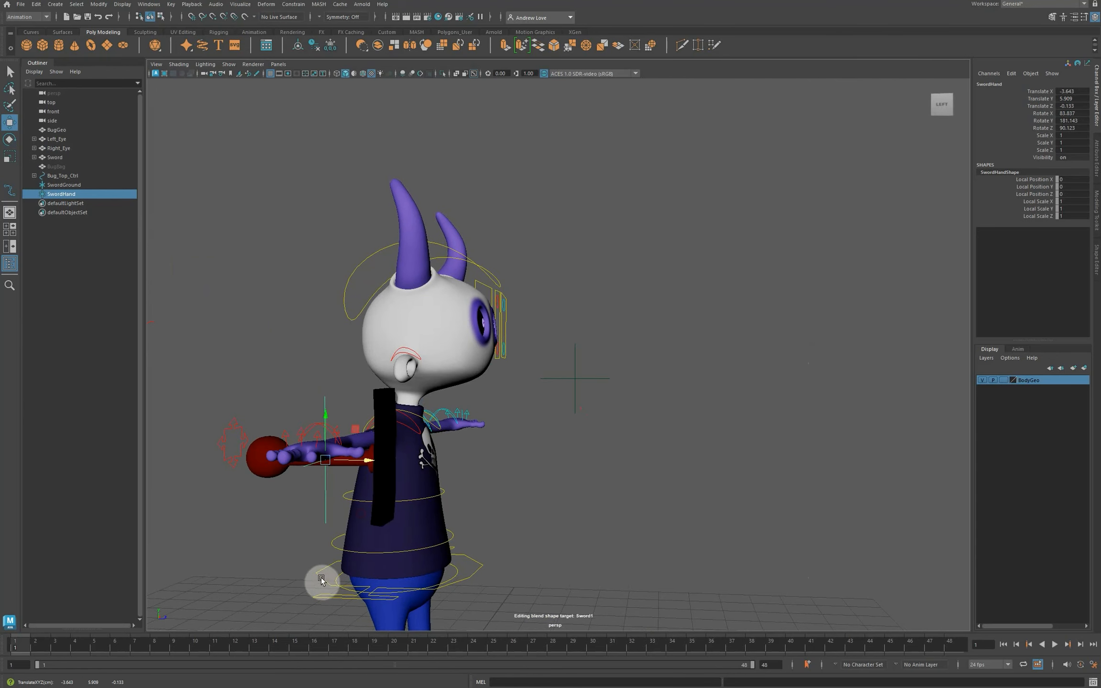
pyautogui.keyDown('alt'); pyautogui.moveTo(320, 578); pyautogui.dragTo(430, 516); pyautogui.keyUp('alt')
pyautogui.moveTo(607, 501); pyautogui.dragTo(641, 500)
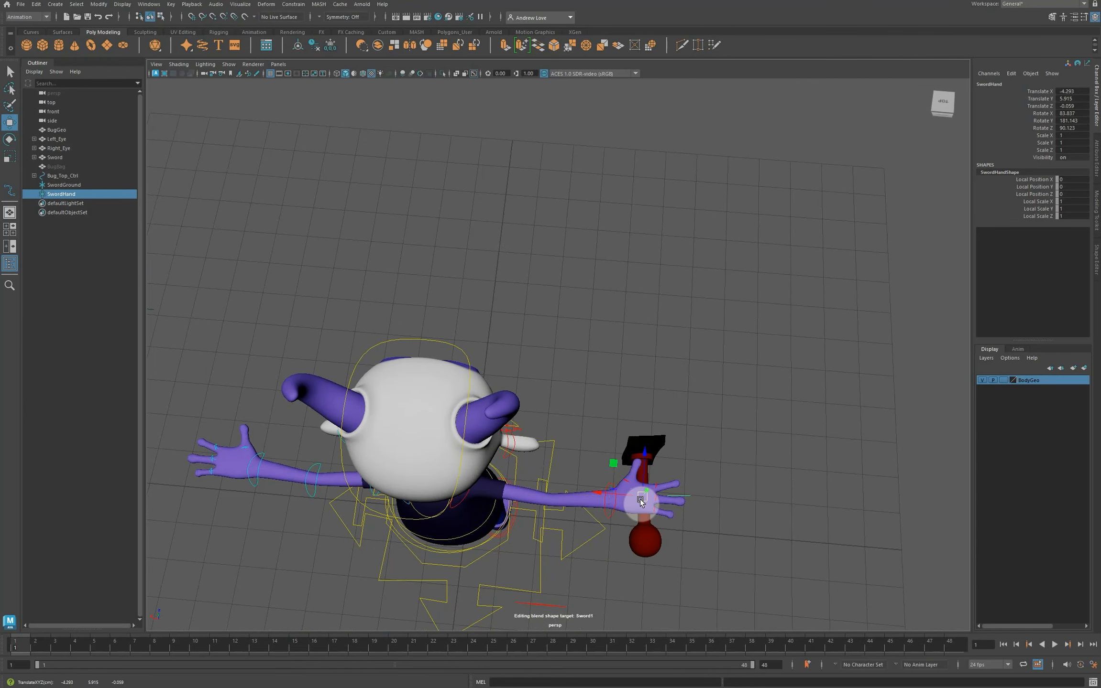
# Level the handle by rotating SwordHand to about 94.9 in X, and nudge it to about X -4.25, Y 5.843 beneath the right palm.
pyautogui.press('e')
pyautogui.moveTo(625, 531); pyautogui.dragTo(636, 494)
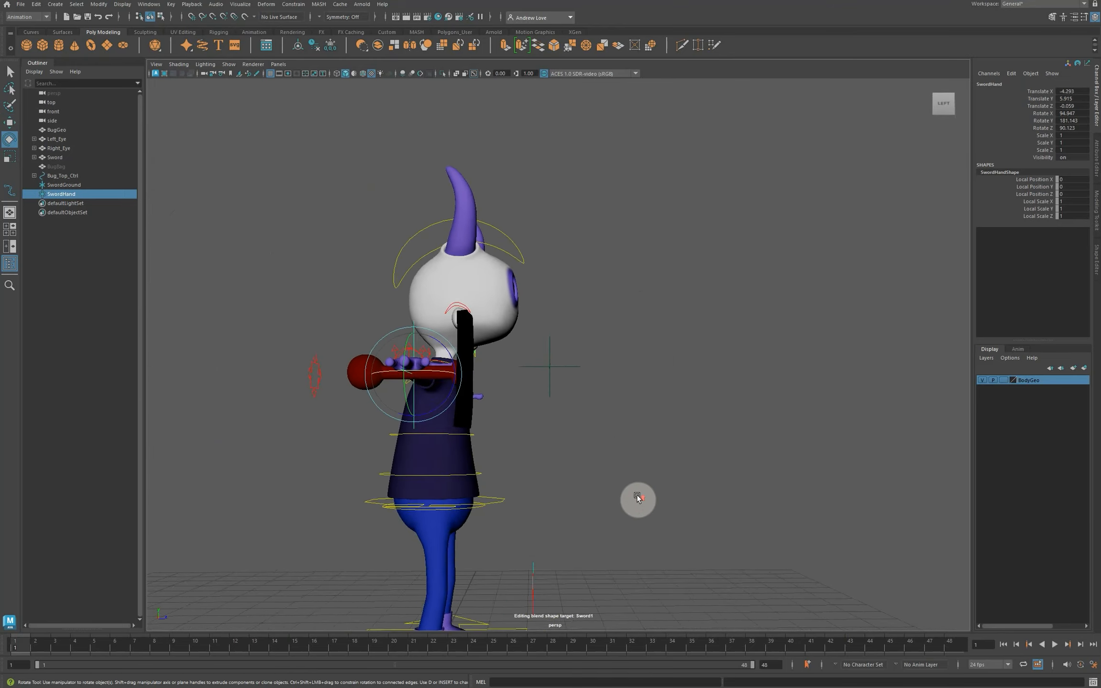
pyautogui.keyDown('alt'); pyautogui.moveTo(637, 495); pyautogui.dragTo(761, 471, button='right'); pyautogui.keyUp('alt')
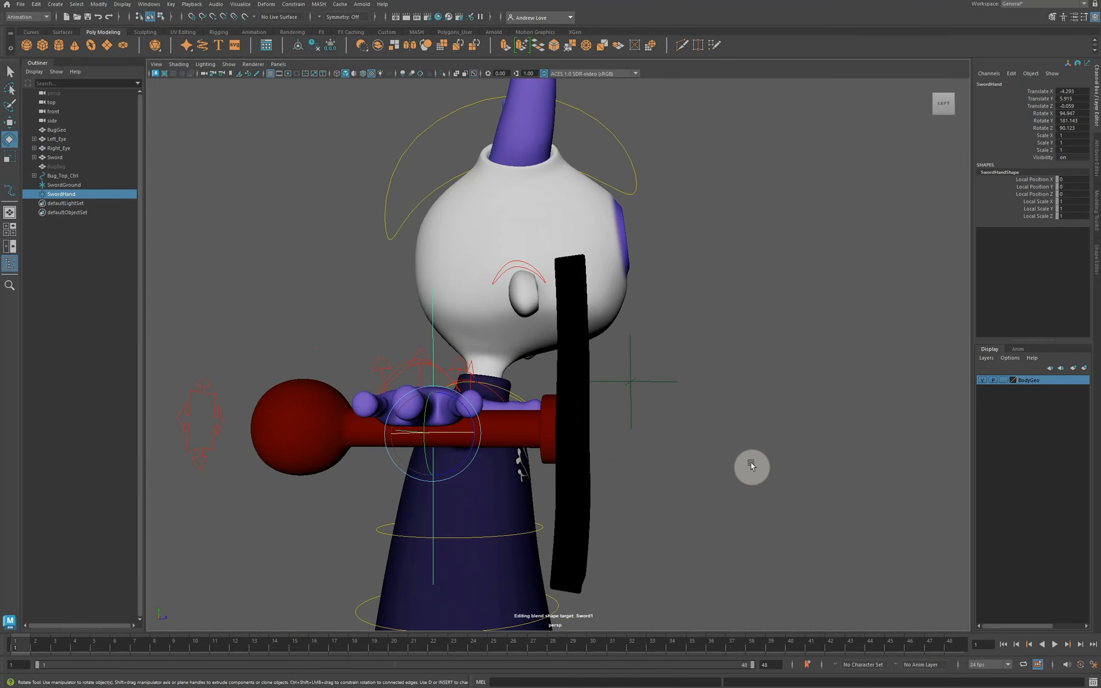
pyautogui.press('w')
pyautogui.moveTo(432, 392); pyautogui.dragTo(432, 401)
pyautogui.keyDown('alt'); pyautogui.moveTo(347, 530); pyautogui.dragTo(275, 474); pyautogui.keyUp('alt')
pyautogui.moveTo(333, 314); pyautogui.dragTo(196, 478)
pyautogui.keyDown('alt'); pyautogui.moveTo(221, 510); pyautogui.dragTo(203, 476, button='right'); pyautogui.keyUp('alt')
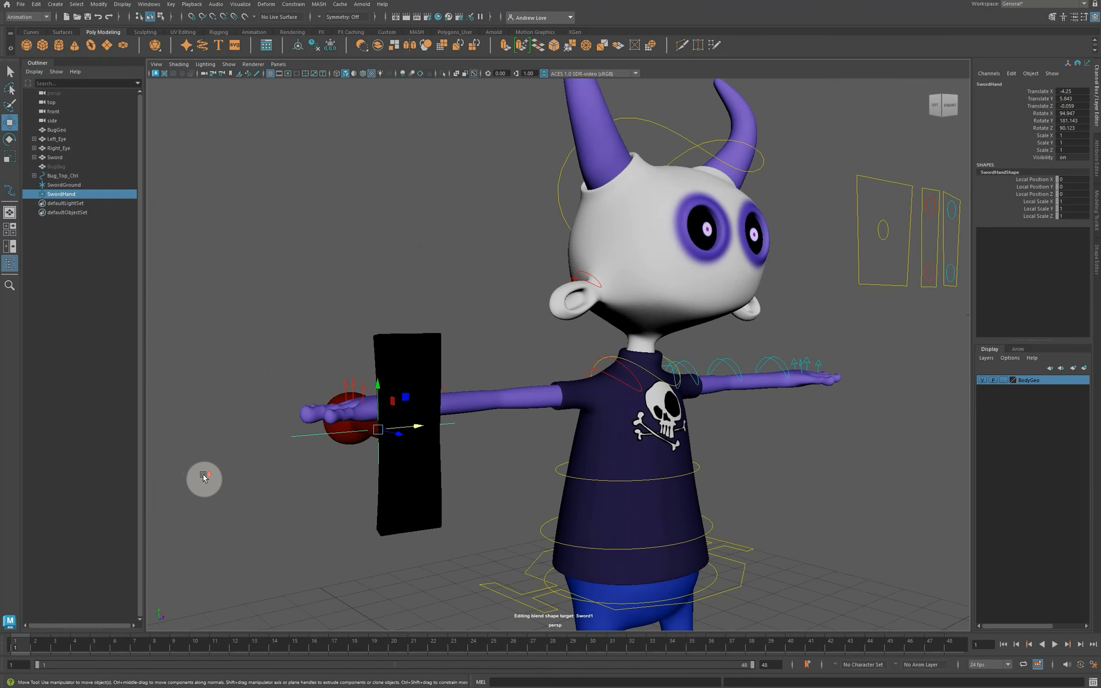
# Parent the SwordHand locator under the right wrist control, then clear the selection.
pyautogui.keyDown('alt'); pyautogui.moveTo(266, 498); pyautogui.dragTo(230, 509); pyautogui.keyUp('alt')
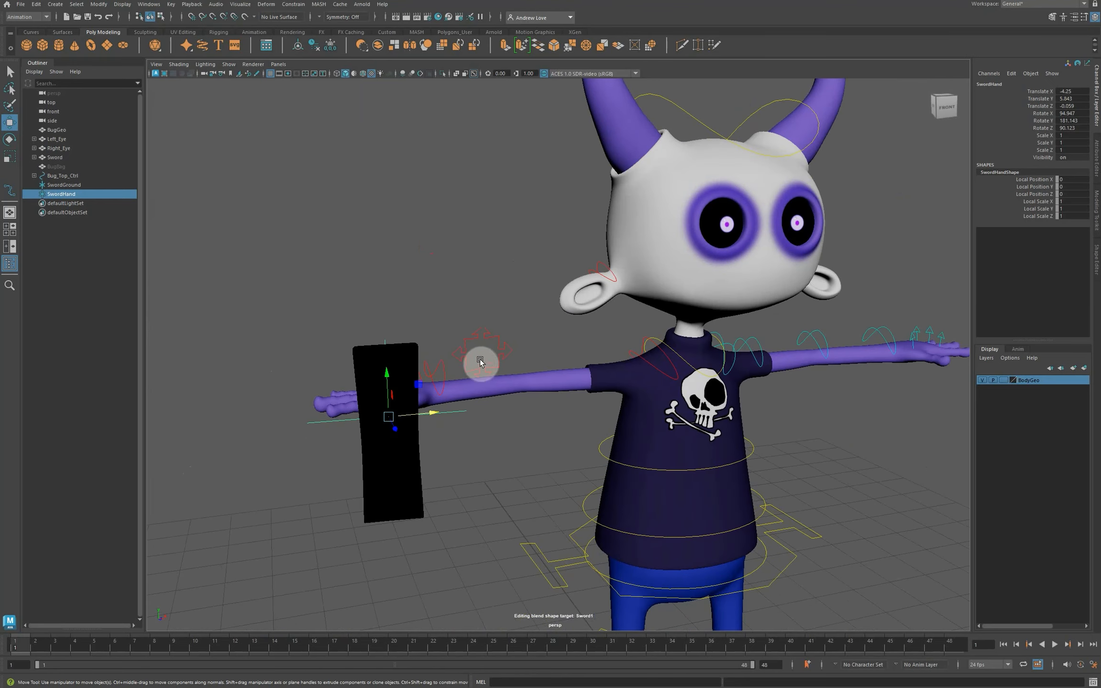
pyautogui.click(445, 361)
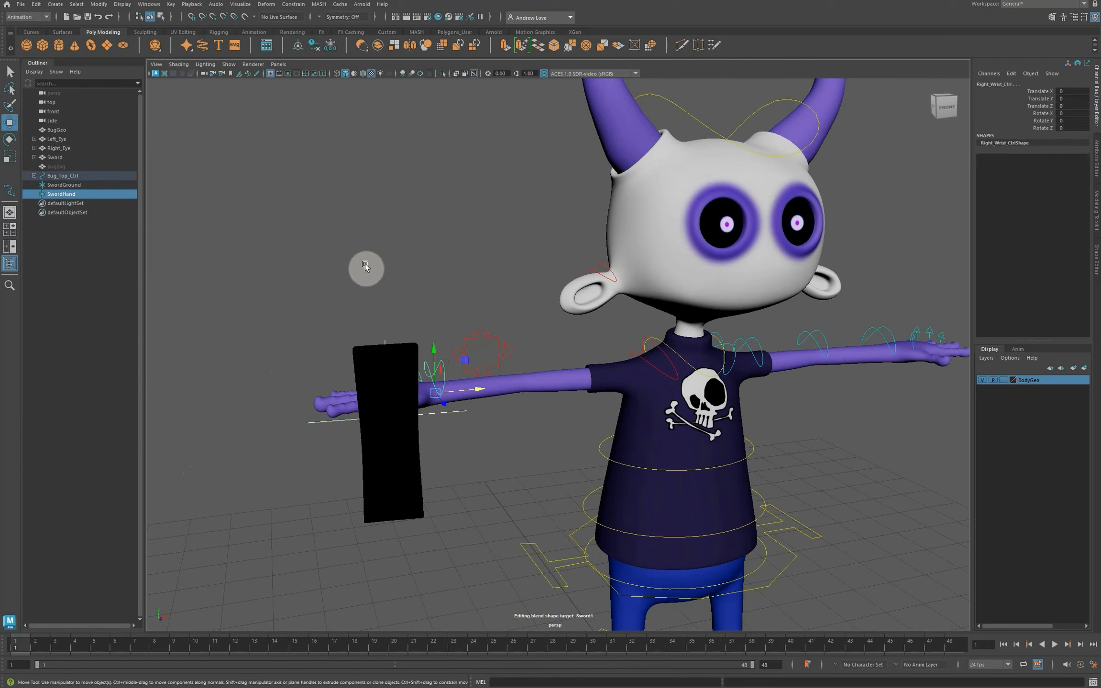
pyautogui.press('p')
pyautogui.click(267, 309)
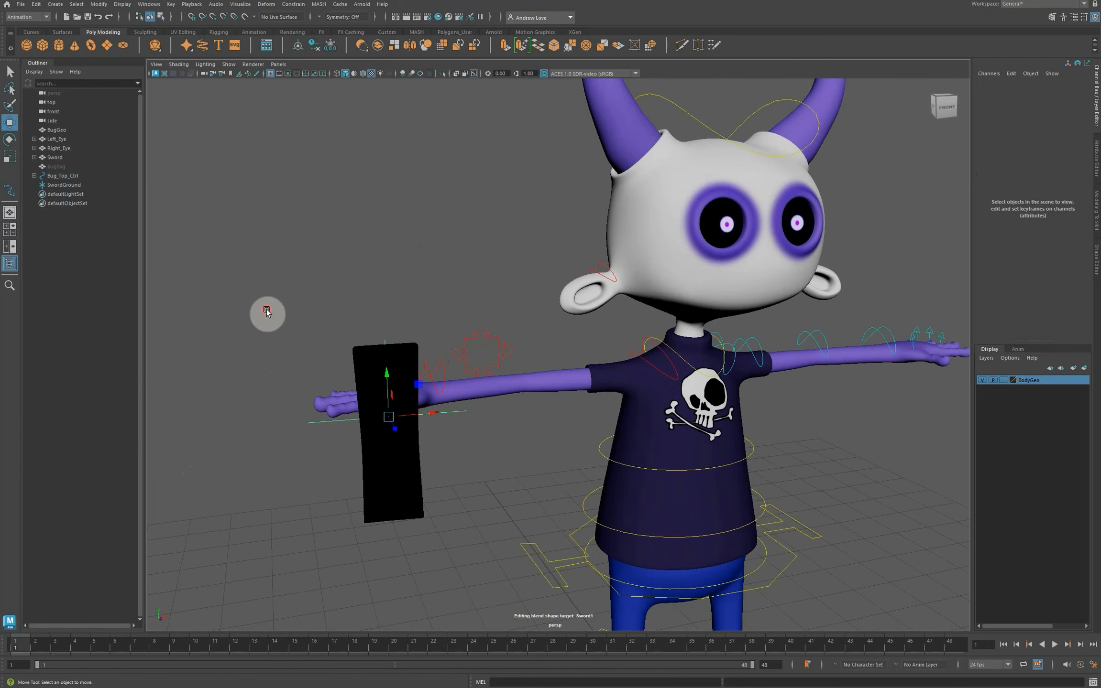
# Rotate the right wrist control to about -0.954 in Z to test that the sword follows the hand.
pyautogui.click(439, 364)
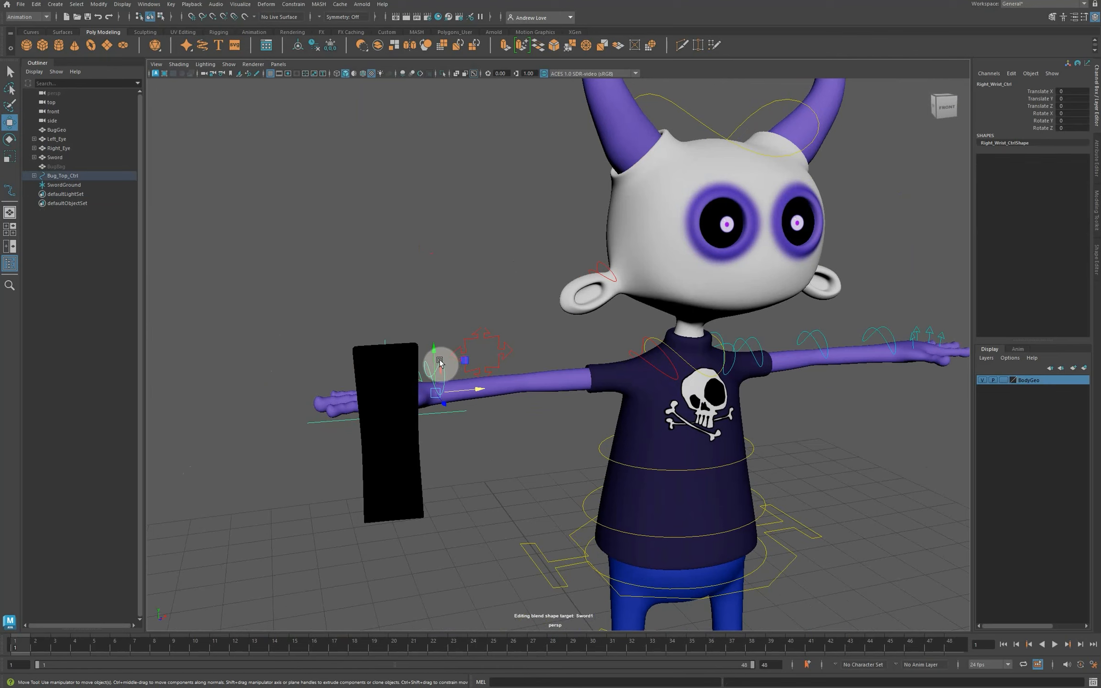
pyautogui.press('e')
pyautogui.moveTo(434, 363); pyautogui.dragTo(438, 392)
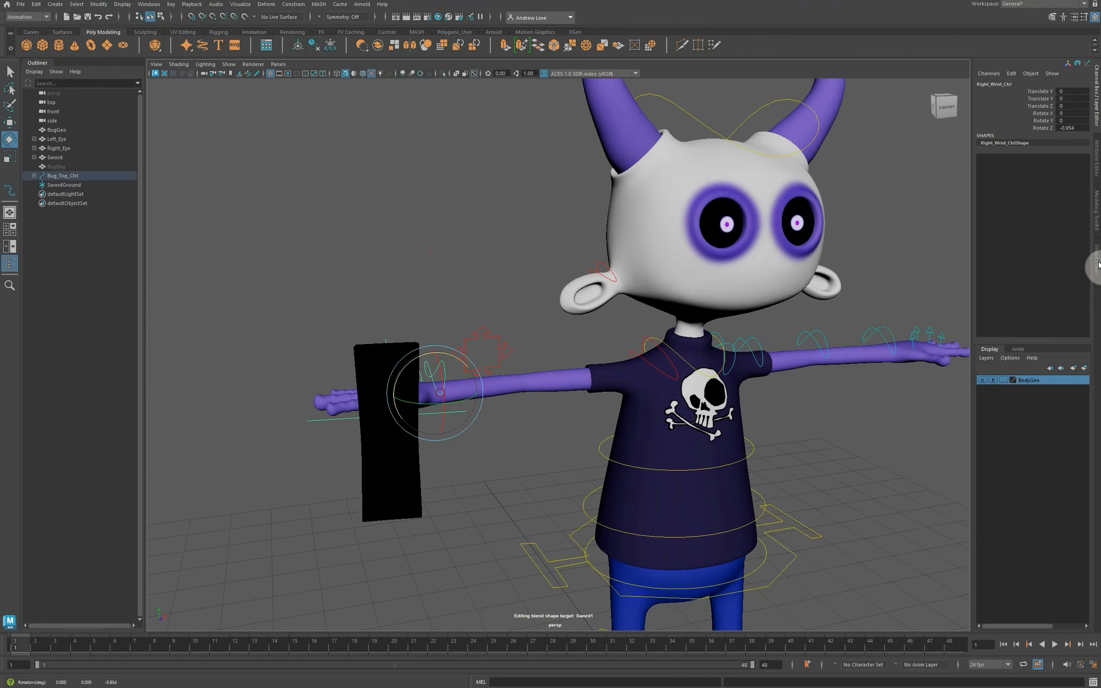
# Set the Sword1 blend shape target's weight to 0 and turn off editing for it.
pyautogui.click(1097, 261)
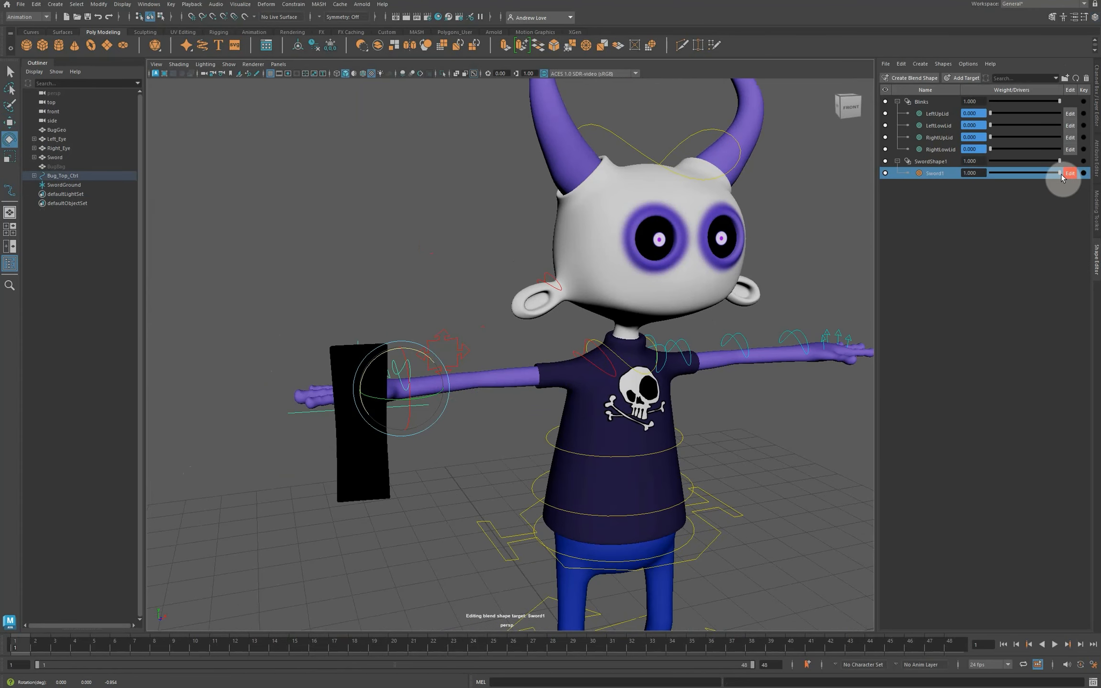
pyautogui.click(921, 186)
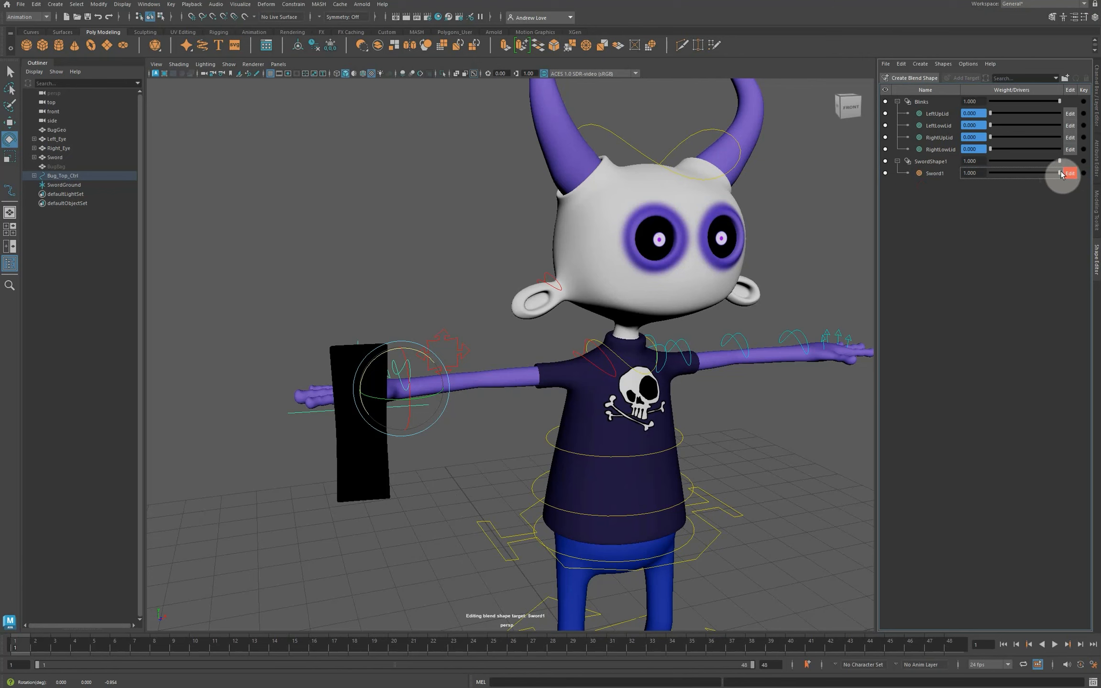
pyautogui.click(986, 177)
pyautogui.moveTo(1050, 176); pyautogui.dragTo(965, 174)
pyautogui.click(1070, 173)
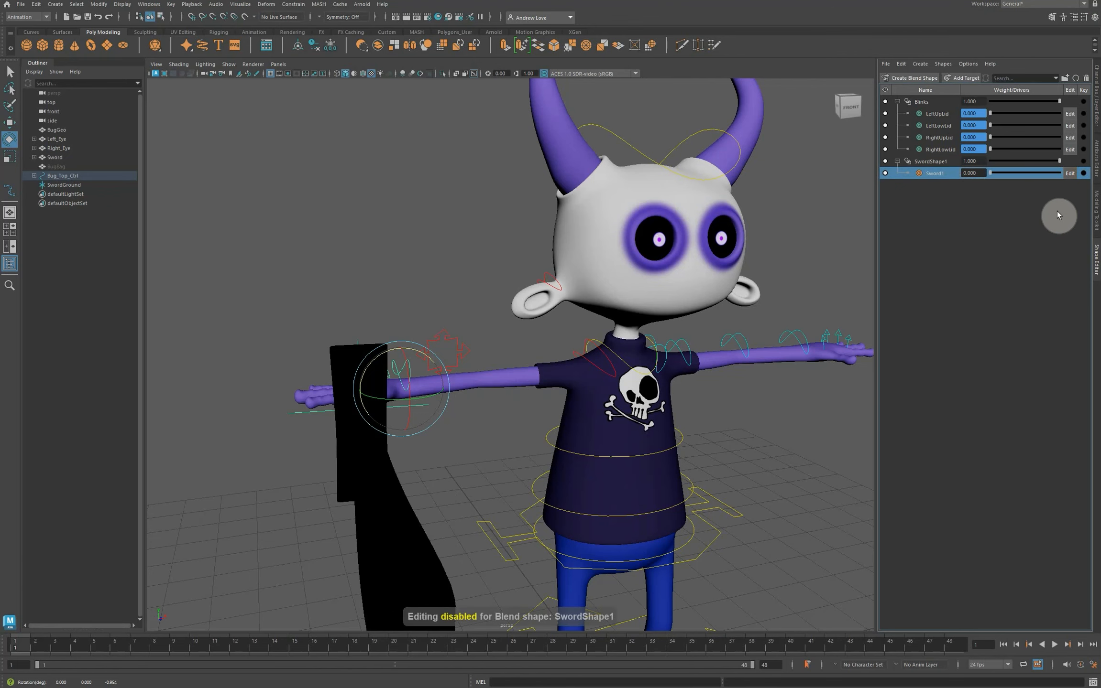
# Try rotating and moving the right wrist control to test how the extended sword follows, and undo the test transforms.
pyautogui.keyDown('alt'); pyautogui.moveTo(392, 354); pyautogui.dragTo(267, 381); pyautogui.keyUp('alt')
pyautogui.keyDown('alt'); pyautogui.moveTo(312, 464); pyautogui.dragTo(188, 464); pyautogui.keyUp('alt')
pyautogui.keyDown('alt'); pyautogui.moveTo(380, 448); pyautogui.dragTo(408, 447); pyautogui.keyUp('alt')
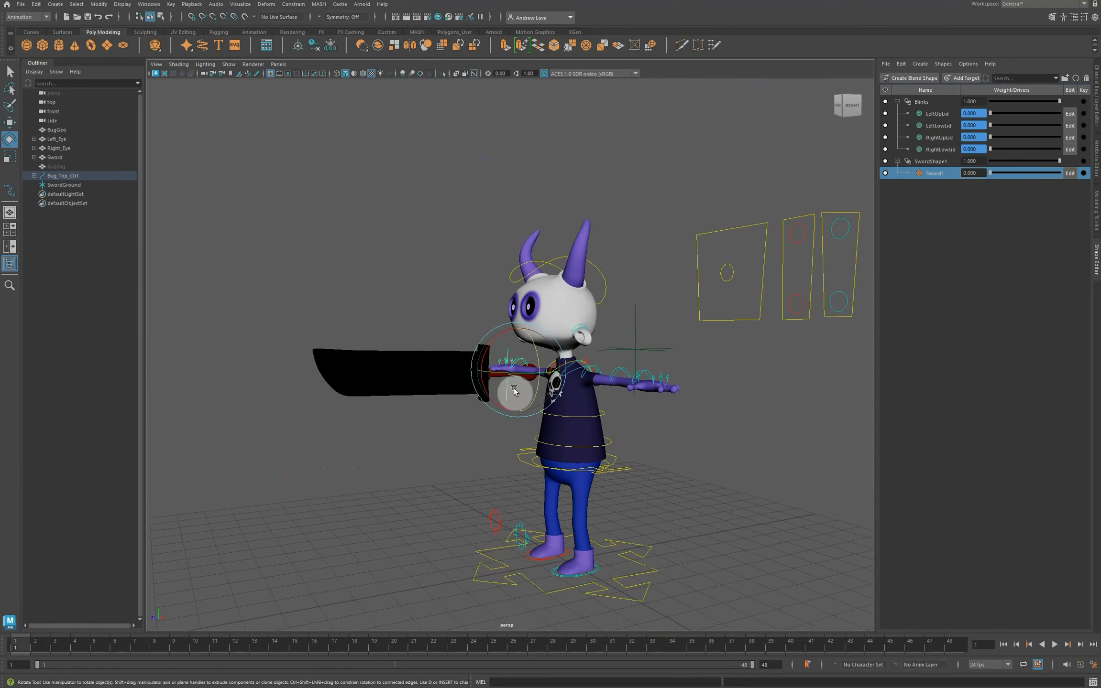
pyautogui.moveTo(475, 378); pyautogui.dragTo(488, 345)
pyautogui.keyDown('alt'); pyautogui.moveTo(455, 411); pyautogui.dragTo(659, 483); pyautogui.keyUp('alt')
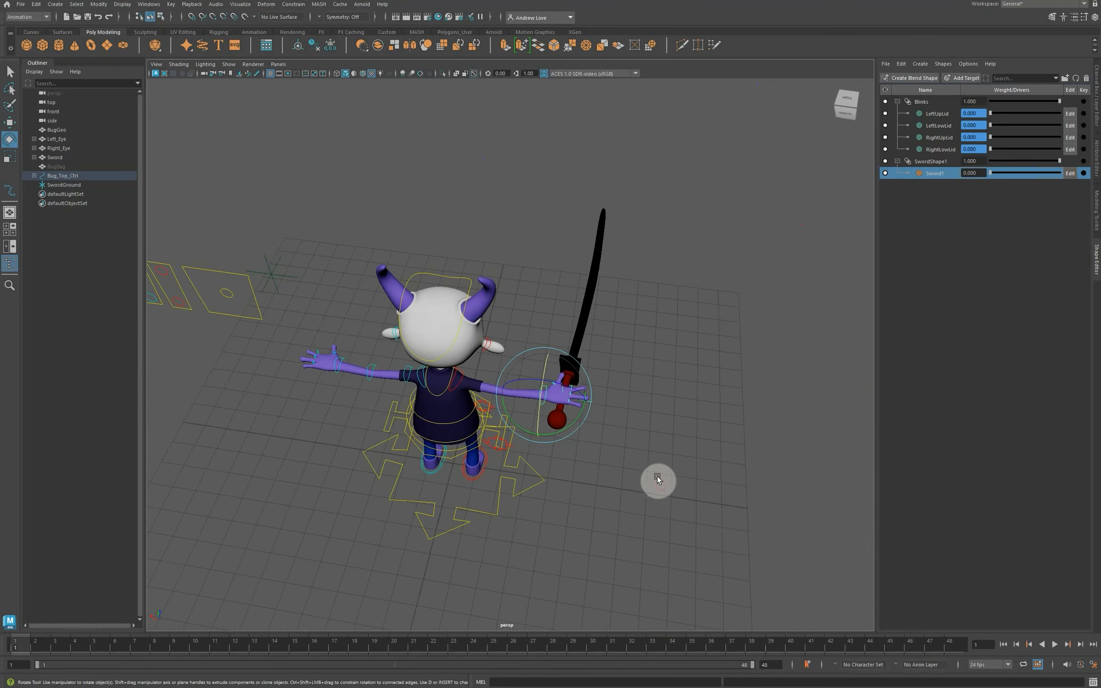
pyautogui.press('w')
pyautogui.moveTo(546, 403)
pyautogui.mouseDown()
pyautogui.moveTo(517, 388)
pyautogui.moveTo(540, 393)
pyautogui.moveTo(544, 419)
pyautogui.mouseUp()
pyautogui.hotkey('ctrl', 'z')
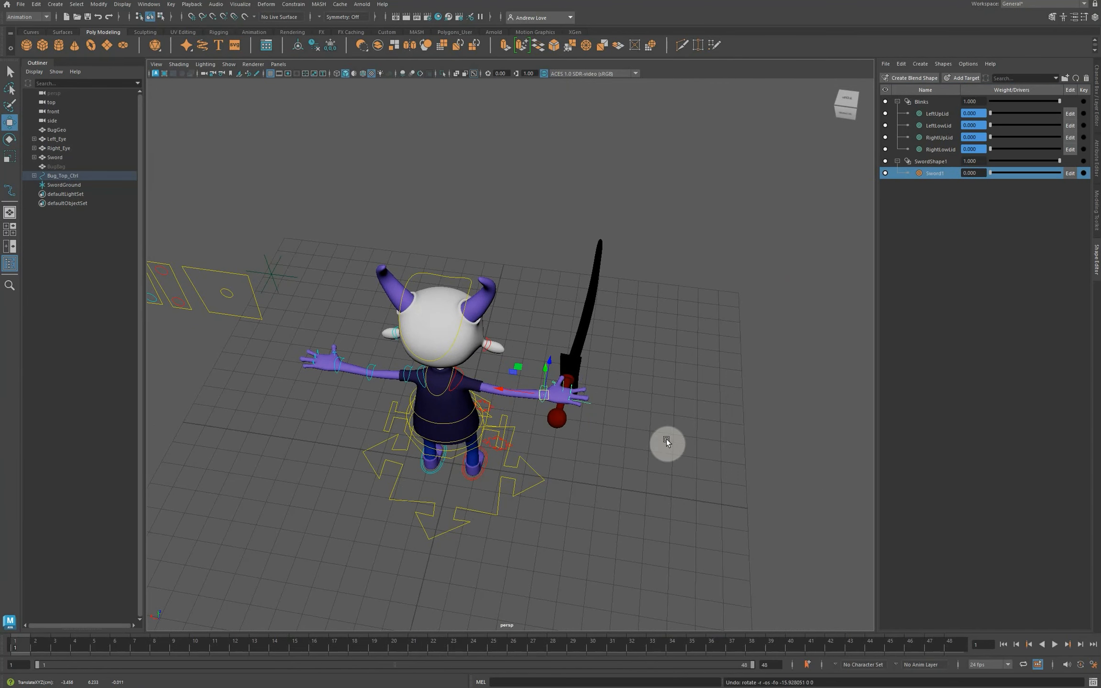
# Roll the SwordHand locator so the sword's blade lies flat while still pointing forward from the right hand, then deselect it.
pyautogui.keyDown('alt'); pyautogui.moveTo(696, 469); pyautogui.dragTo(404, 446); pyautogui.keyUp('alt')
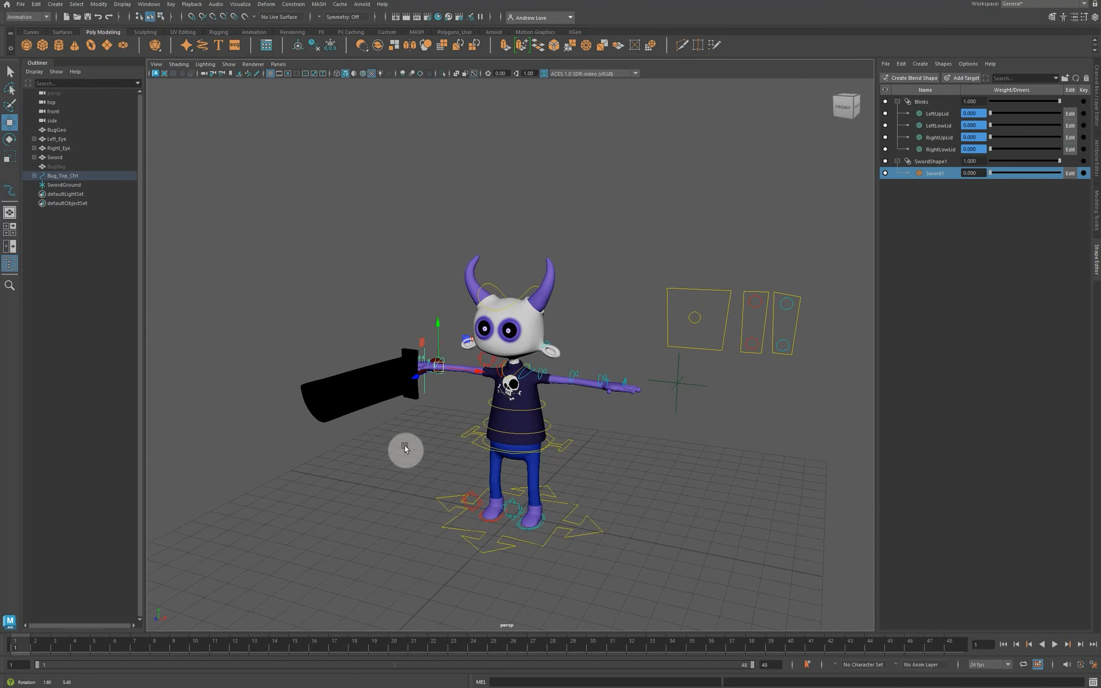
pyautogui.keyDown('alt'); pyautogui.moveTo(415, 431); pyautogui.dragTo(398, 446, button='right'); pyautogui.keyUp('alt')
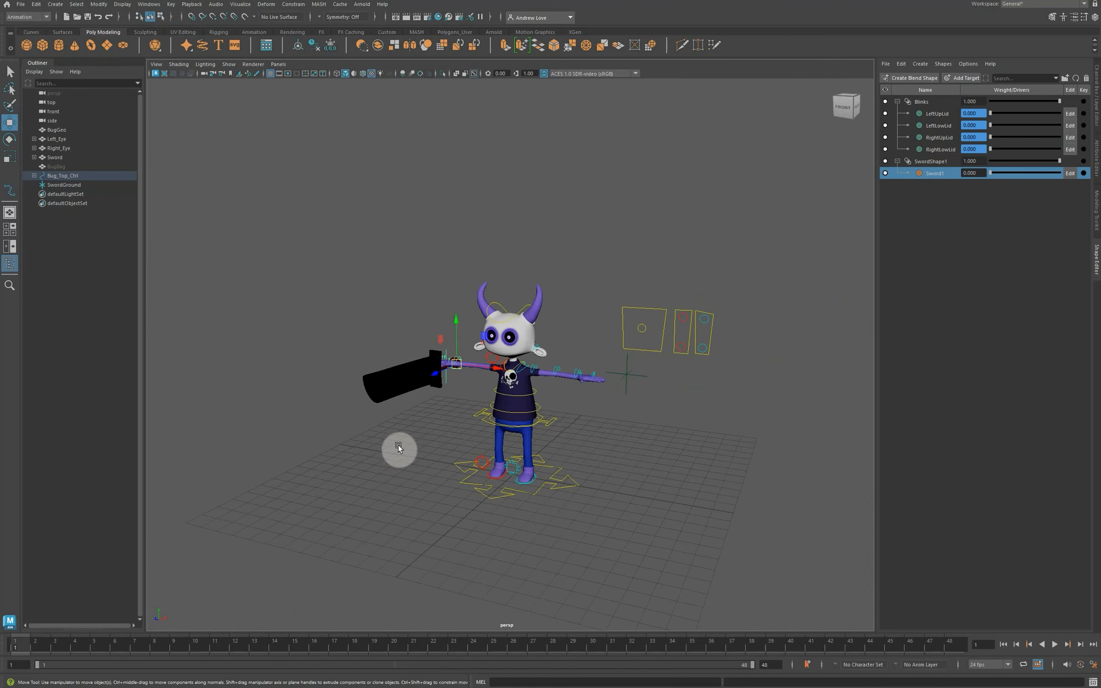
pyautogui.moveTo(391, 453)
pyautogui.keyDown('alt'); pyautogui.mouseDown()
pyautogui.moveTo(347, 438)
pyautogui.moveTo(300, 446)
pyautogui.moveTo(297, 437)
pyautogui.moveTo(484, 450)
pyautogui.moveTo(364, 443)
pyautogui.moveTo(374, 445)
pyautogui.mouseUp(); pyautogui.keyUp('alt')
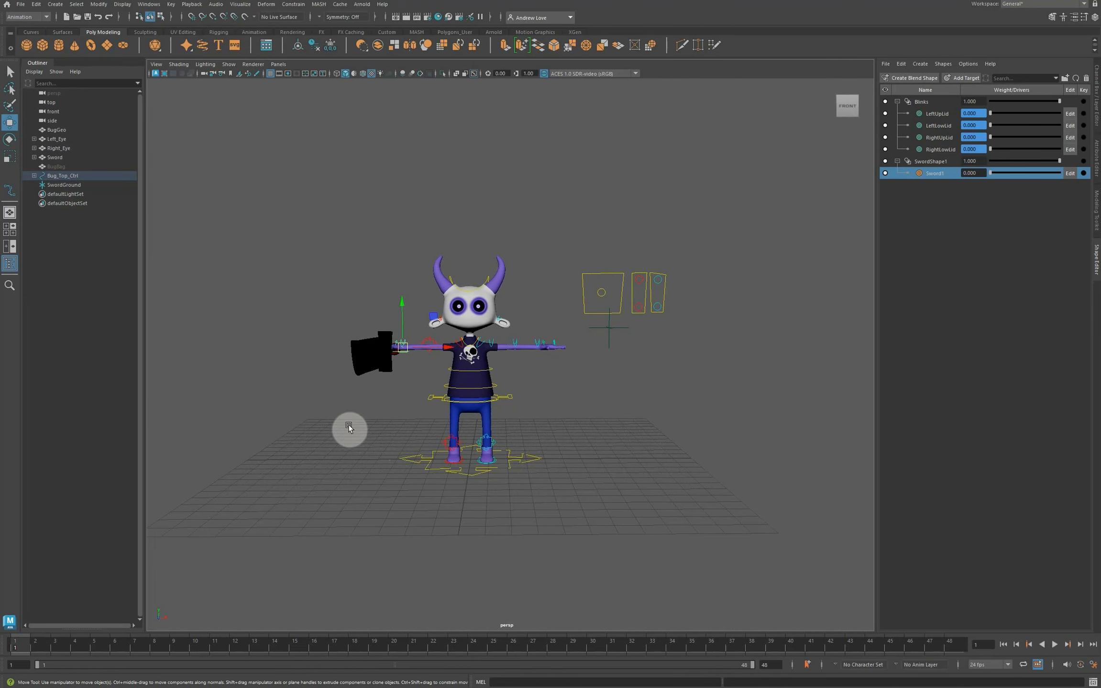
pyautogui.keyDown('alt'); pyautogui.moveTo(325, 380); pyautogui.dragTo(315, 376); pyautogui.keyUp('alt')
pyautogui.keyDown('alt'); pyautogui.moveTo(312, 435); pyautogui.dragTo(362, 452); pyautogui.keyUp('alt')
pyautogui.keyDown('alt'); pyautogui.moveTo(334, 393); pyautogui.dragTo(253, 444, button='right'); pyautogui.keyUp('alt')
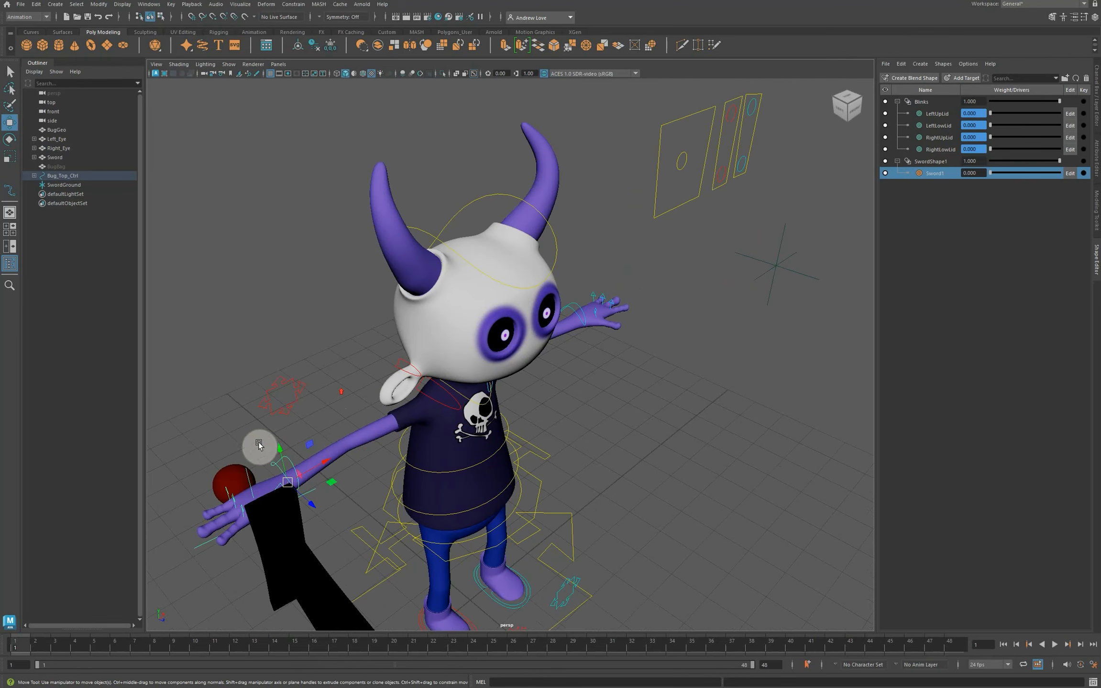
pyautogui.click(247, 475)
pyautogui.press('e')
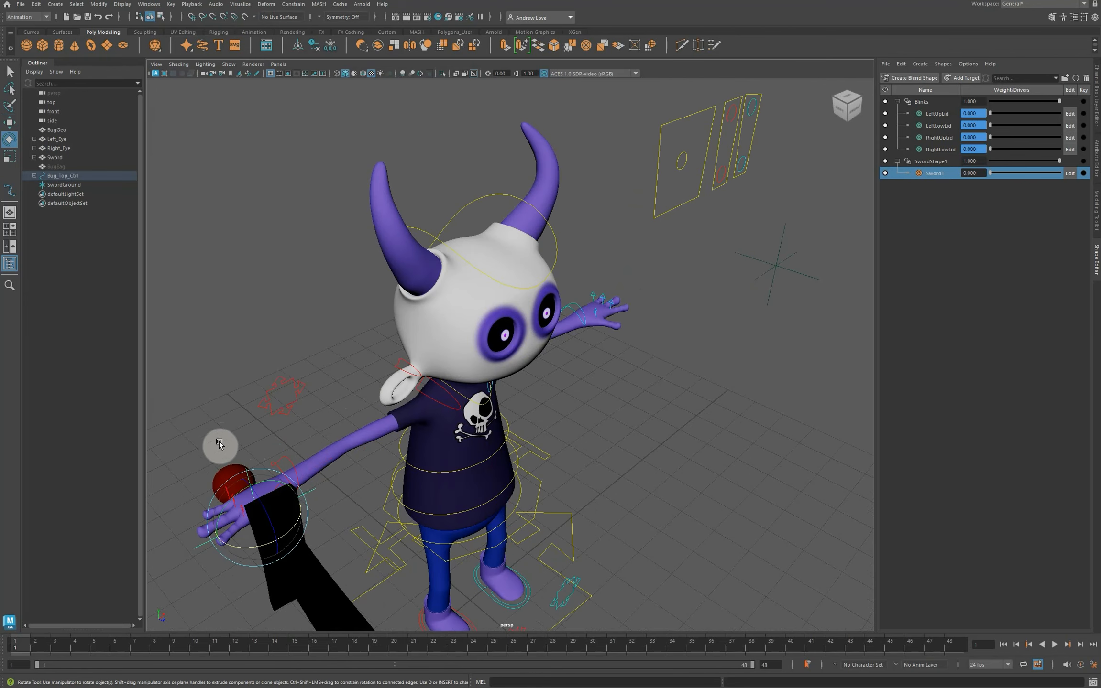
pyautogui.moveTo(234, 497); pyautogui.dragTo(411, 517)
pyautogui.keyDown('alt'); pyautogui.moveTo(316, 545); pyautogui.dragTo(175, 517); pyautogui.keyUp('alt')
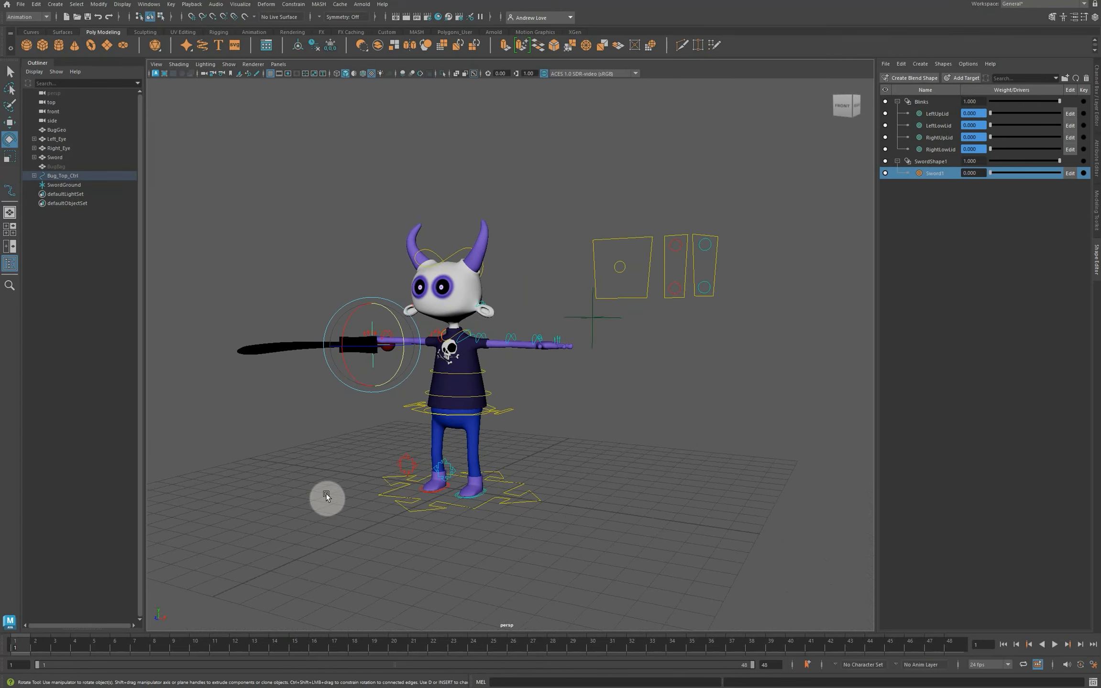
pyautogui.click(648, 456)
# In the front view, begin a straight-segment EP curve beside the facial controls, outlining one end of a sword guard.
pyautogui.keyDown('alt'); pyautogui.moveTo(659, 443); pyautogui.dragTo(624, 442); pyautogui.keyUp('alt')
pyautogui.press('space')
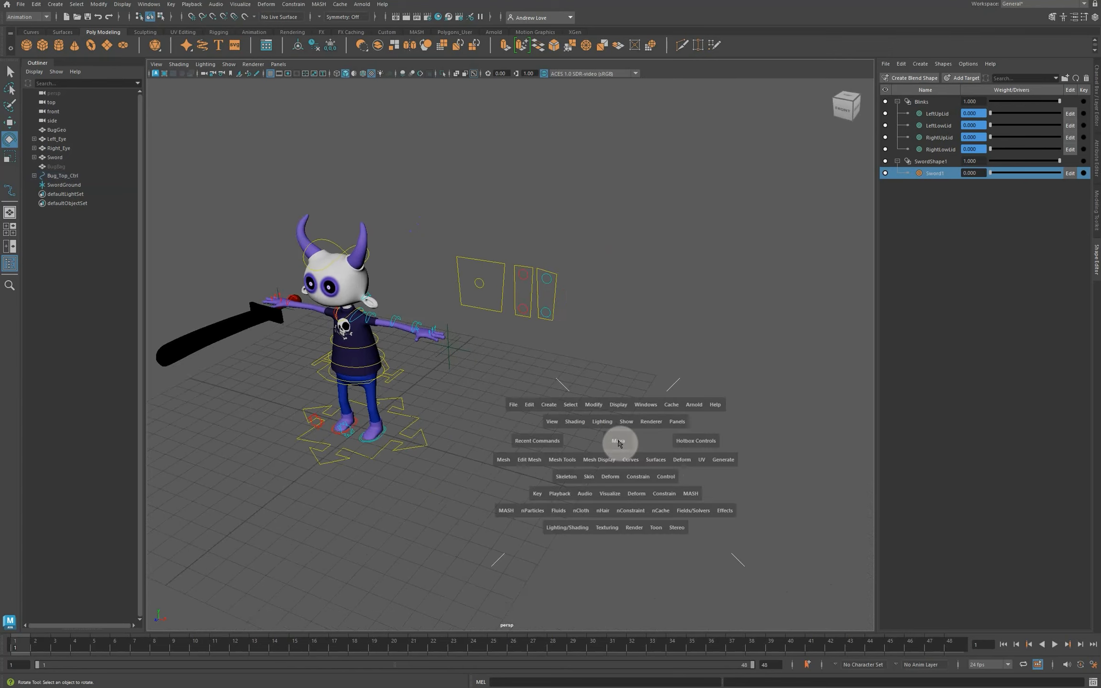
pyautogui.press('space')
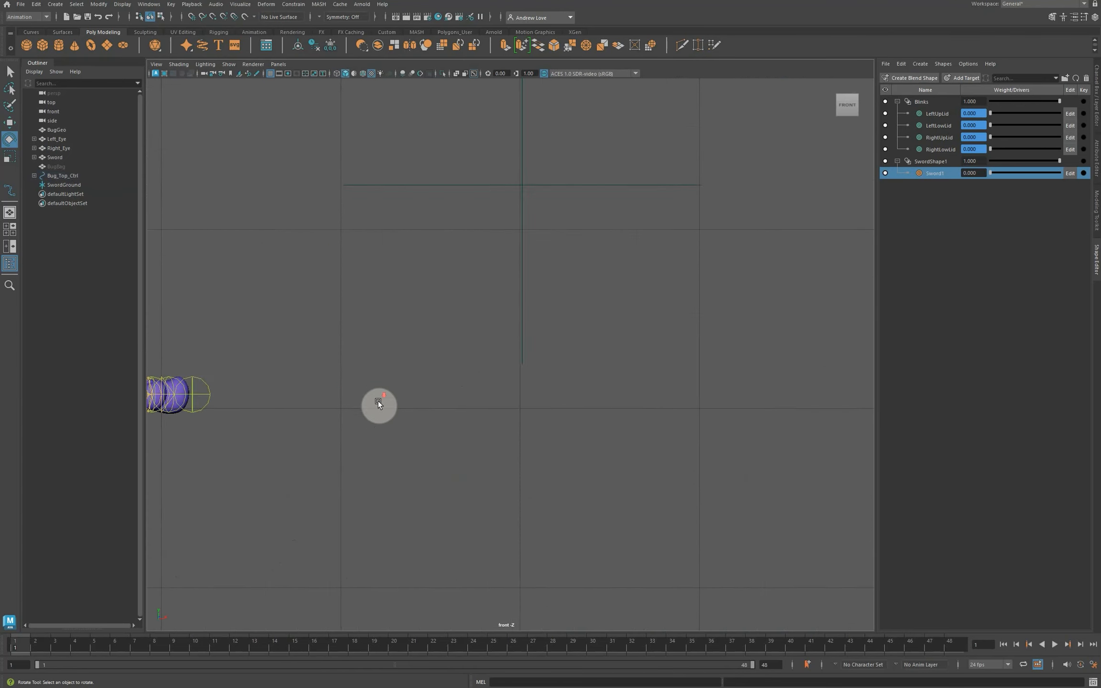
pyautogui.press('a')
pyautogui.keyDown('alt'); pyautogui.moveTo(615, 399); pyautogui.dragTo(530, 440, button='middle'); pyautogui.keyUp('alt')
pyautogui.scroll(5, 553, 427)
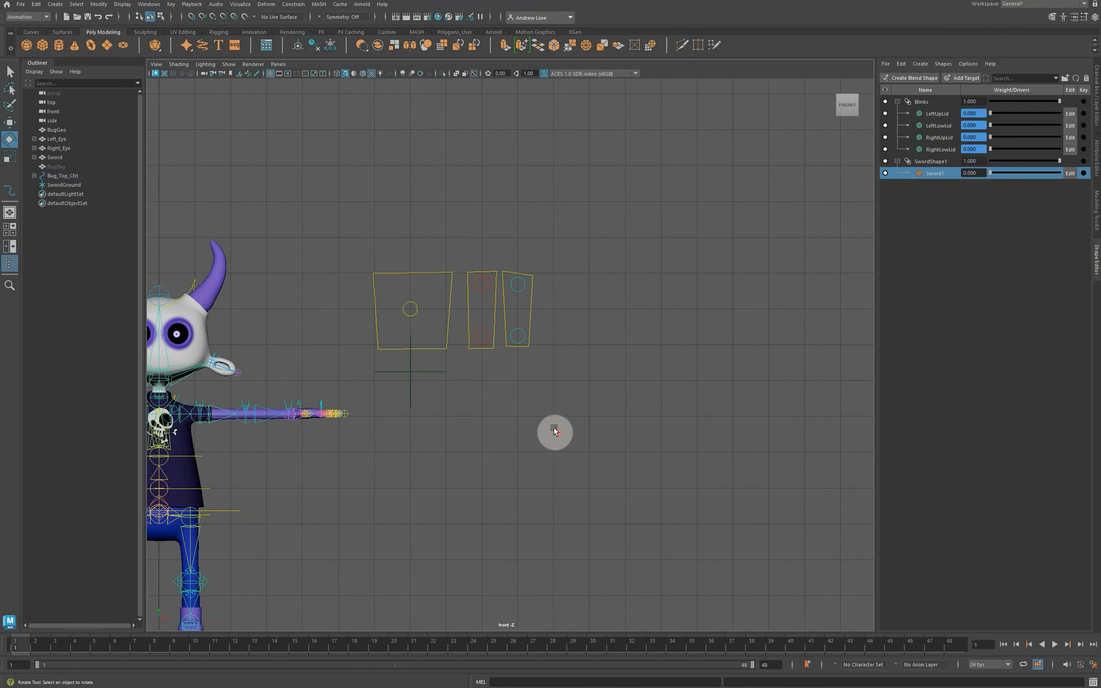
pyautogui.click(55, 5)
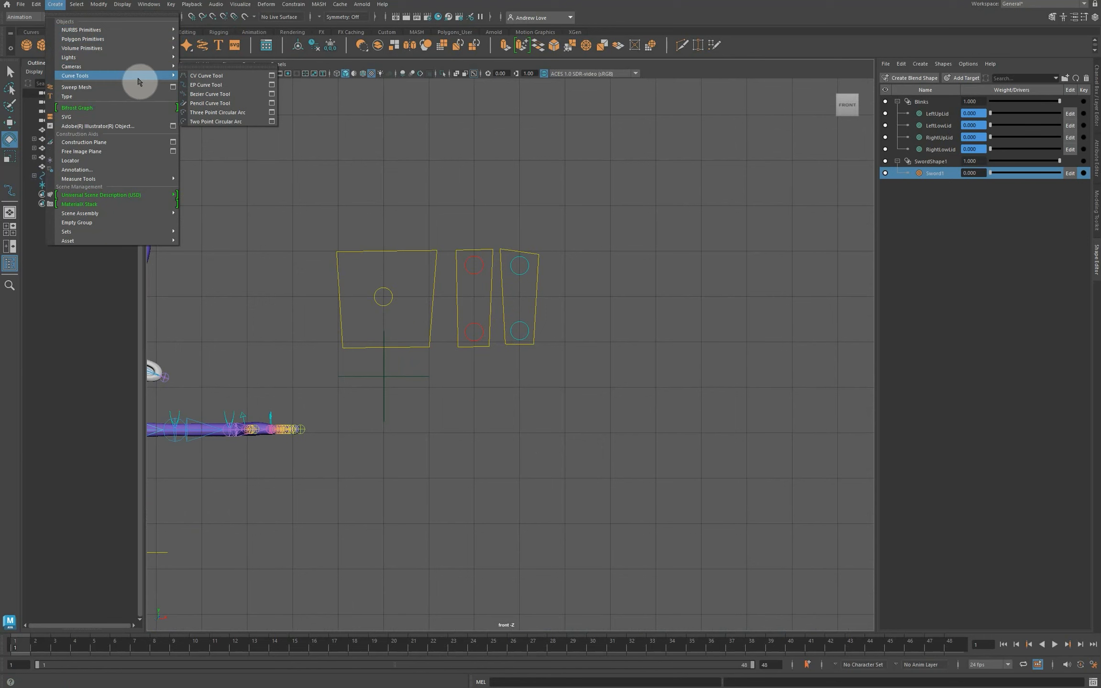
pyautogui.click(210, 85)
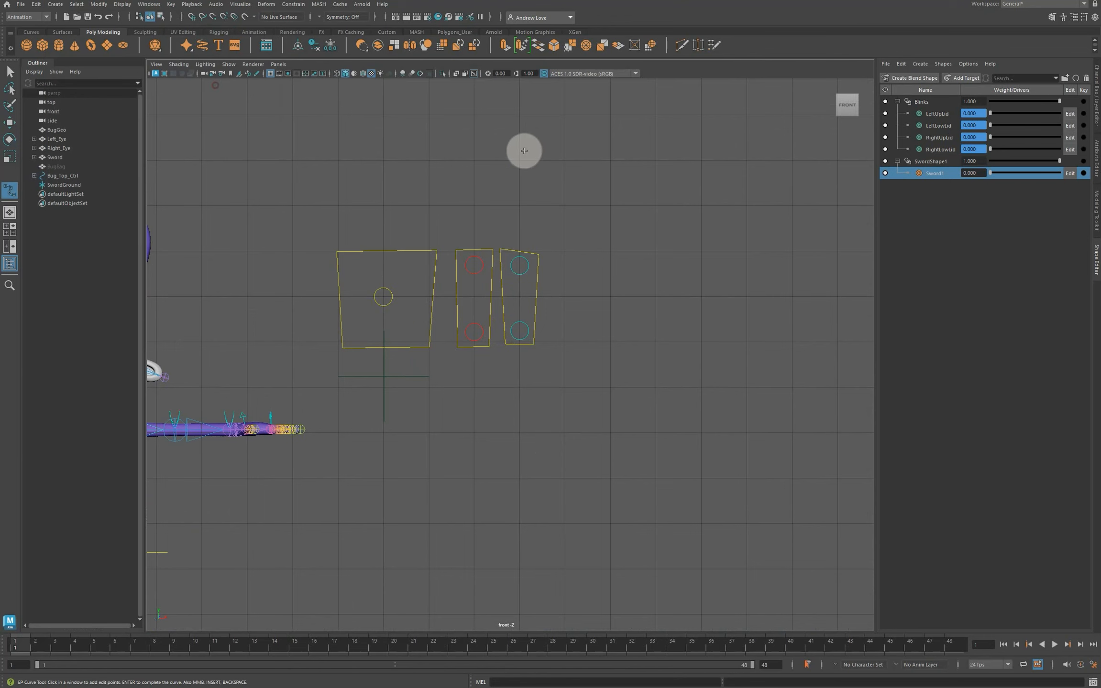
pyautogui.click(585, 234)
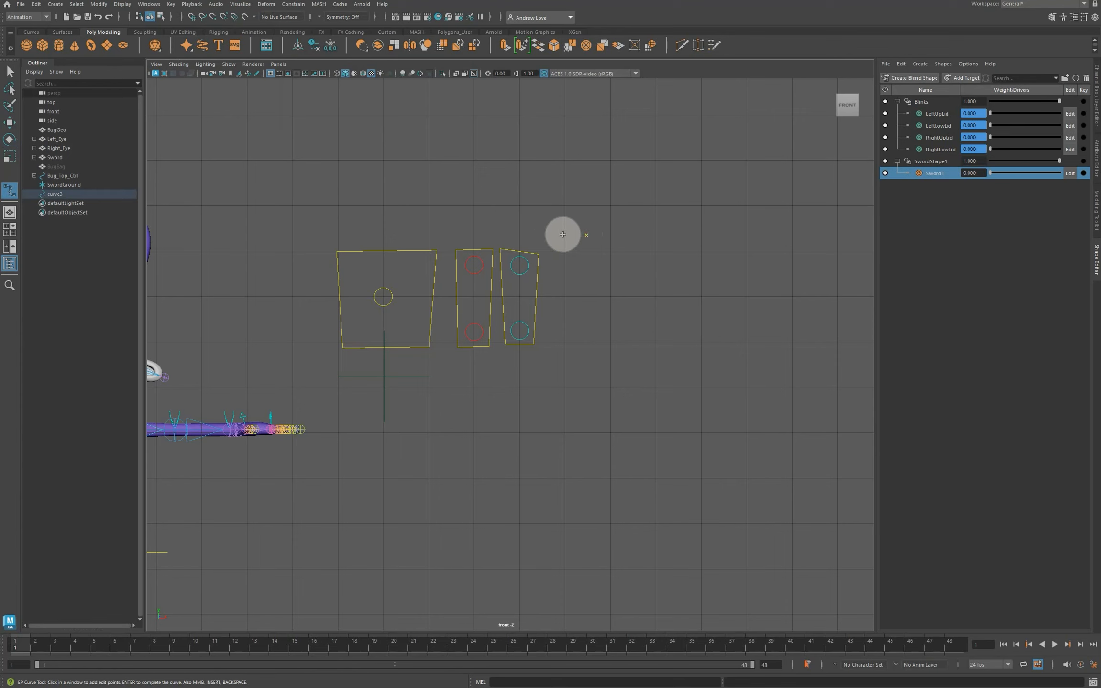
pyautogui.click(566, 237)
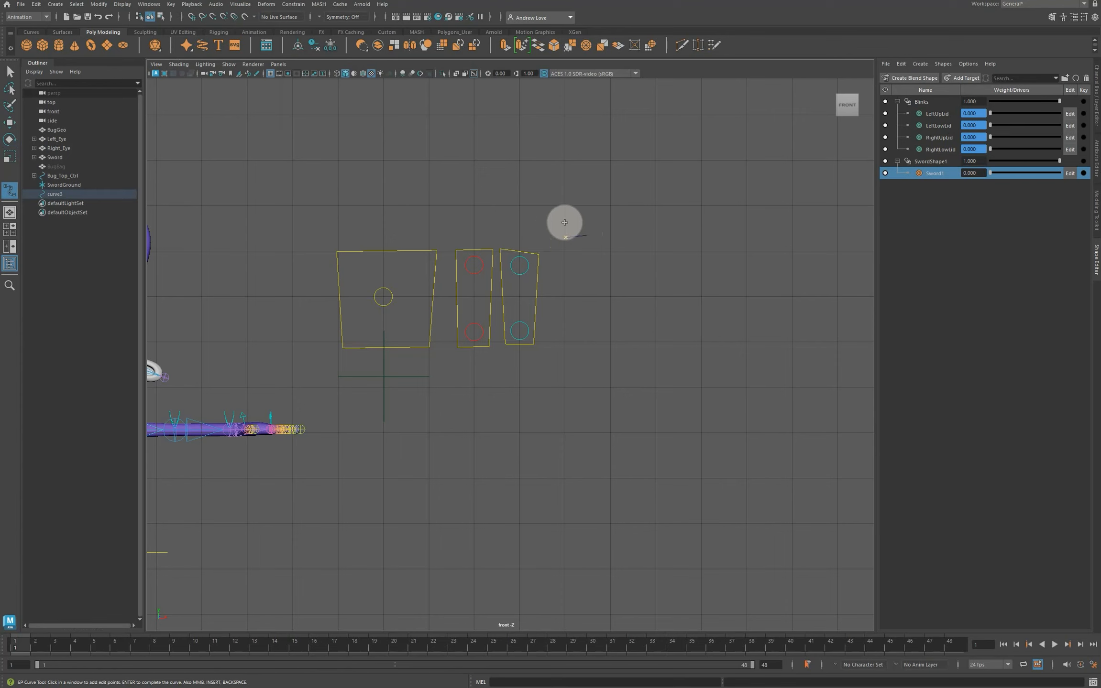
pyautogui.click(566, 224)
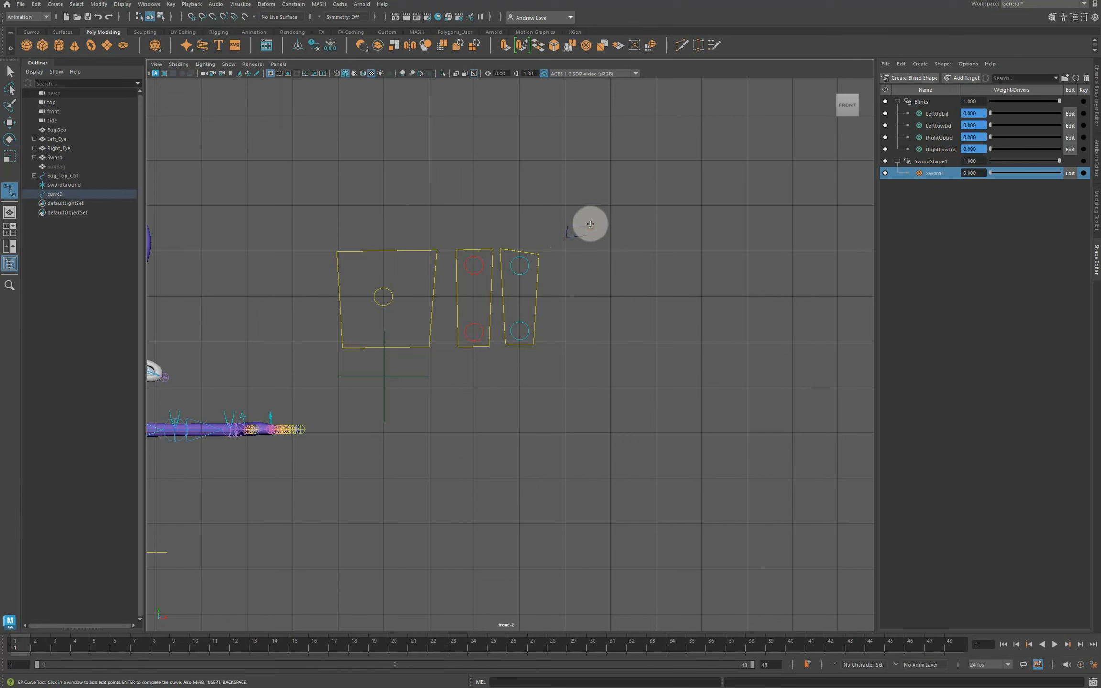
pyautogui.click(590, 224)
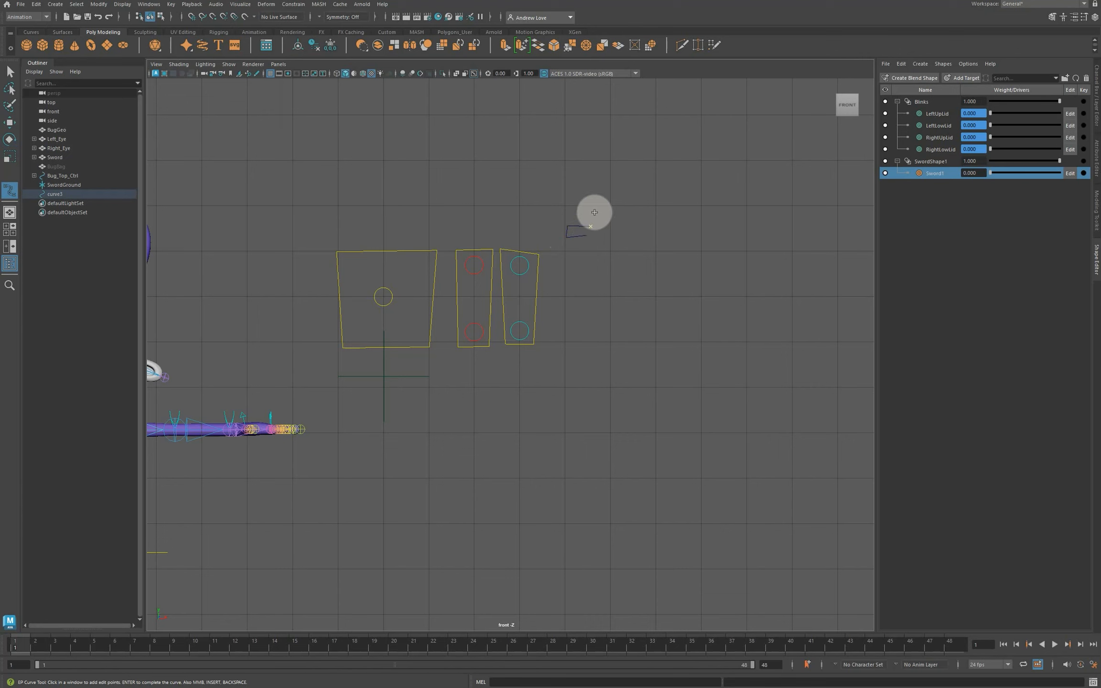
# Continue the curve around the sword's handle and rounded pommel and down to the other end of the guard.
pyautogui.click(588, 182)
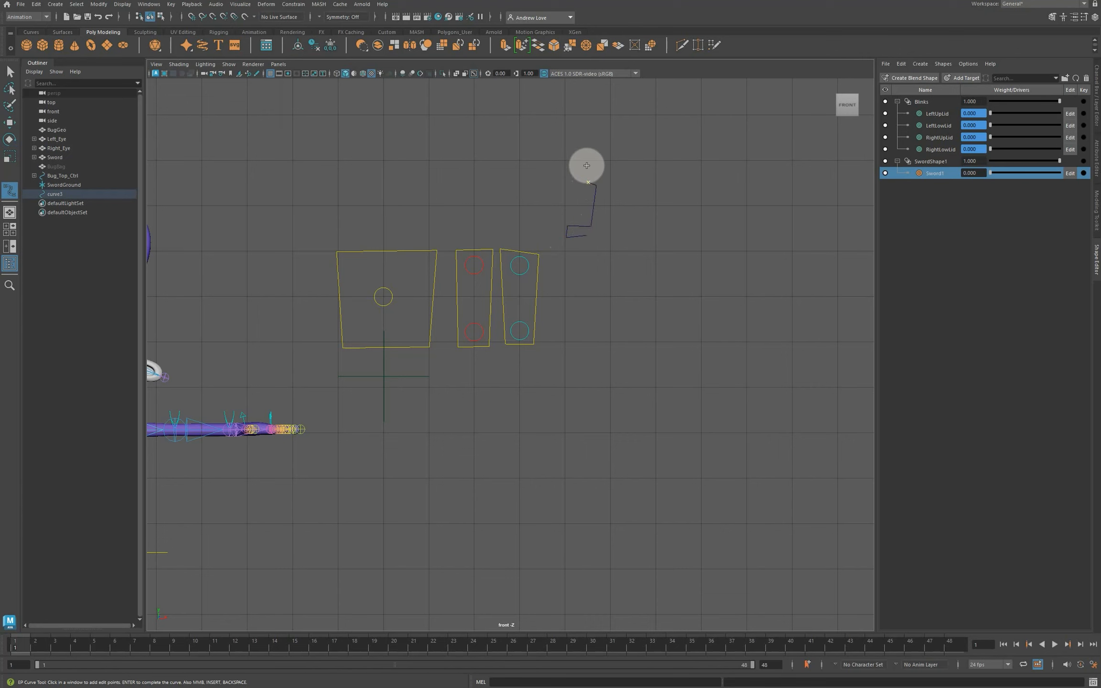
pyautogui.click(614, 169)
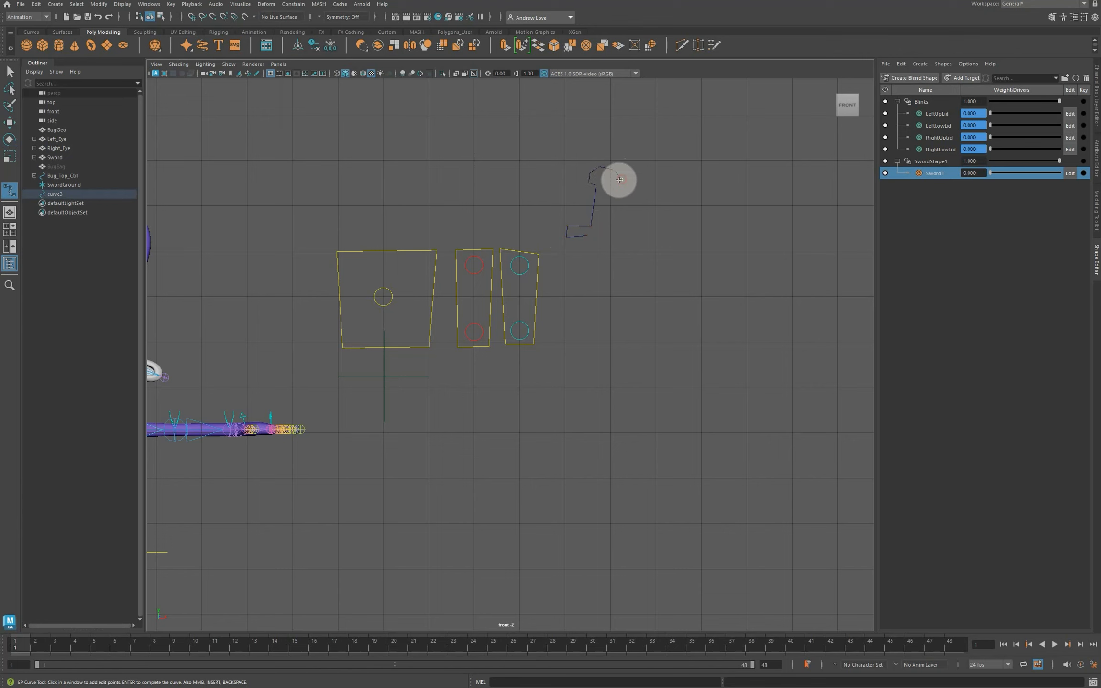
pyautogui.click(619, 192)
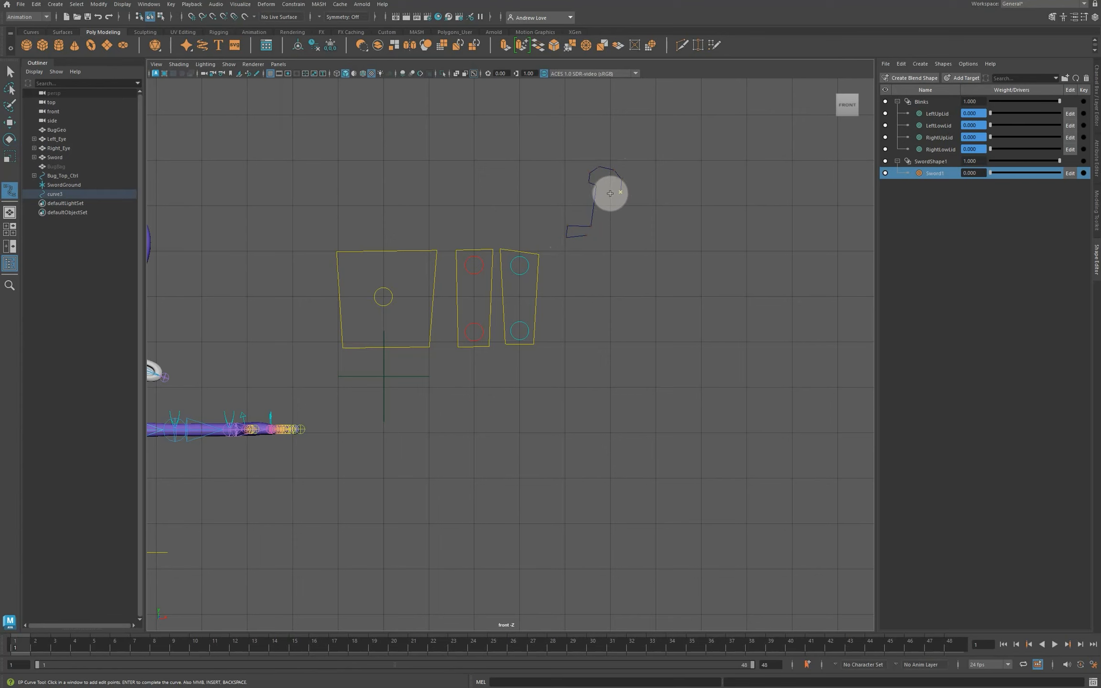
pyautogui.click(612, 196)
pyautogui.click(608, 229)
pyautogui.click(638, 231)
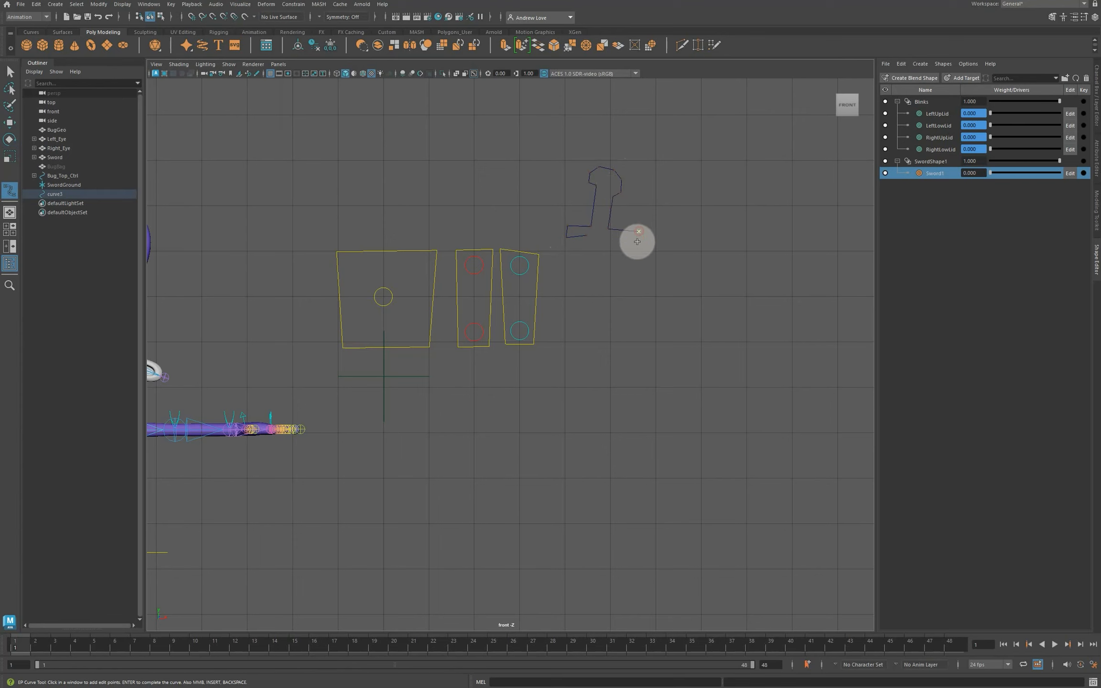
pyautogui.click(638, 247)
pyautogui.click(625, 247)
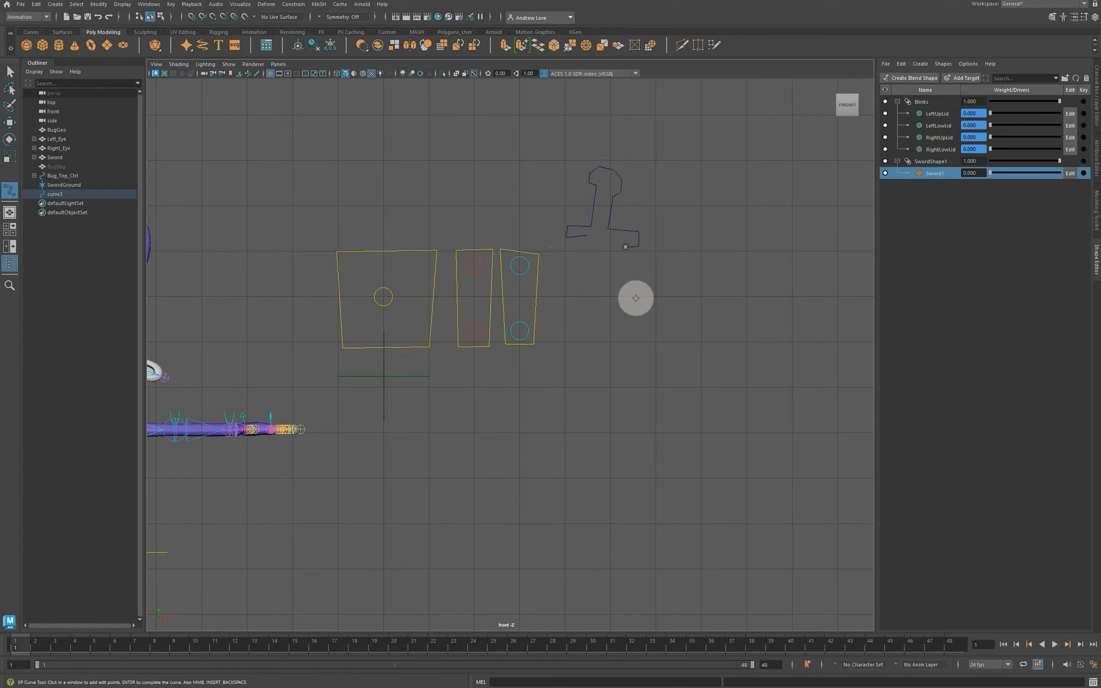
# Outline the long blade with its curved tip and bring the curve back to its starting point at the guard.
pyautogui.click(624, 381)
pyautogui.click(613, 405)
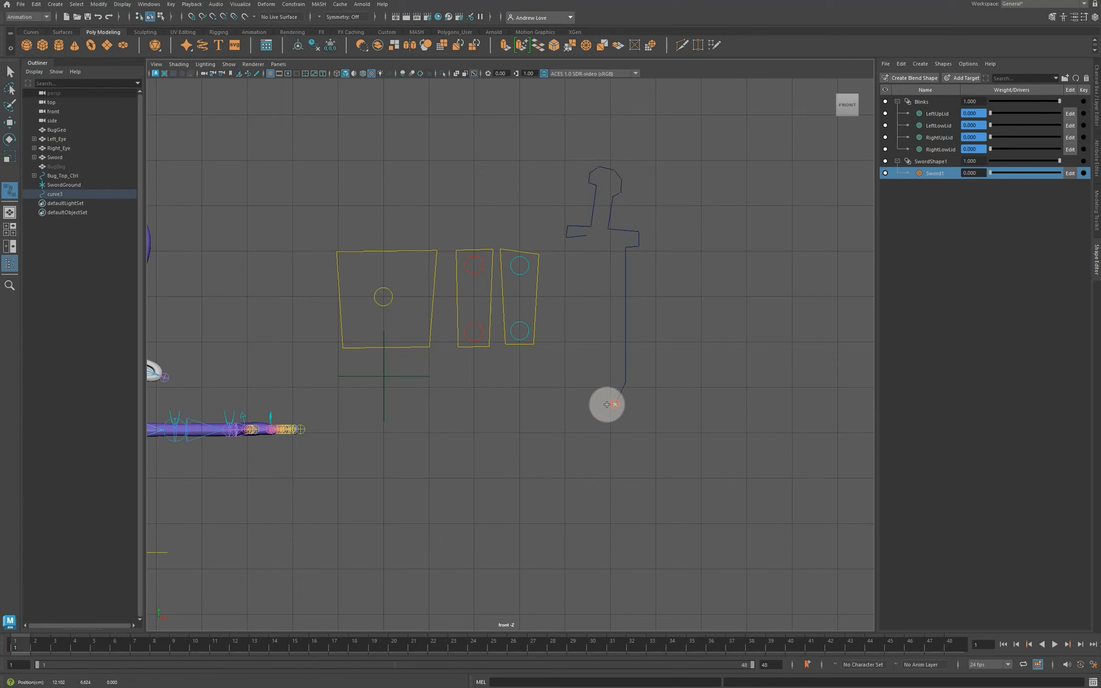
pyautogui.click(594, 415)
pyautogui.click(579, 417)
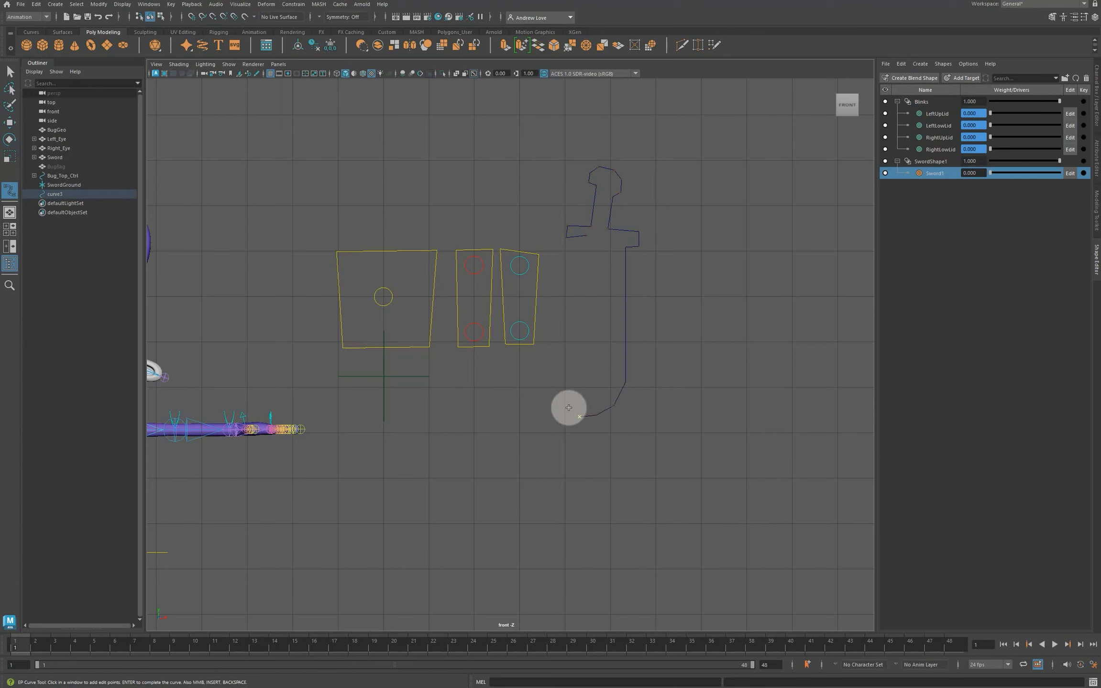
pyautogui.click(568, 415)
pyautogui.click(577, 389)
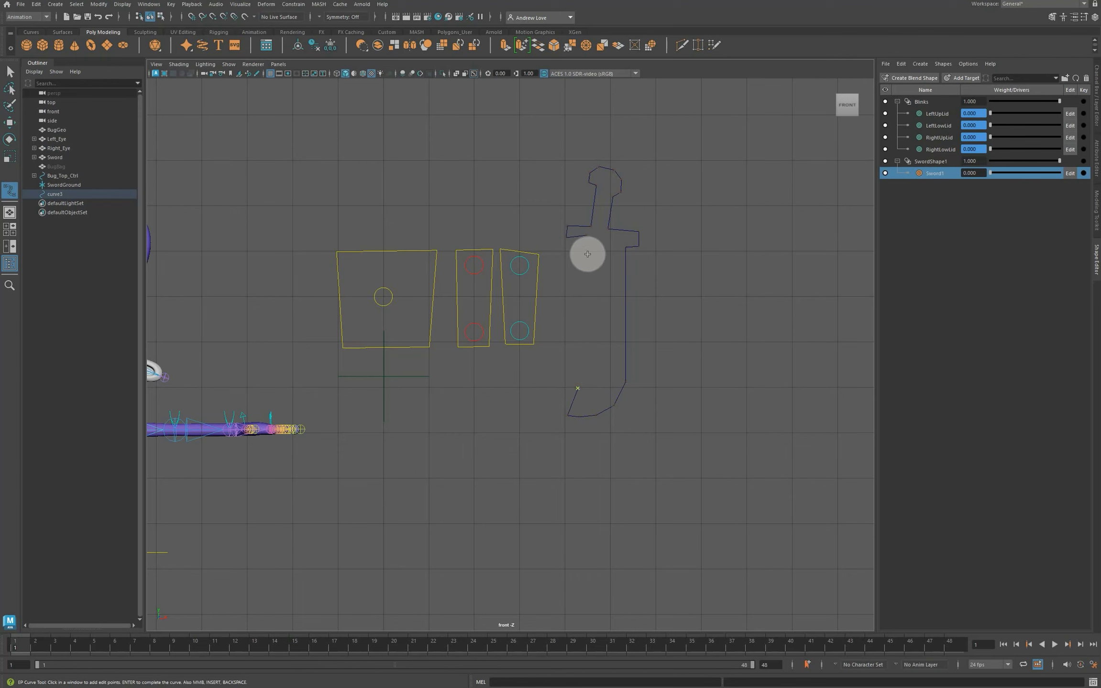
pyautogui.click(587, 237)
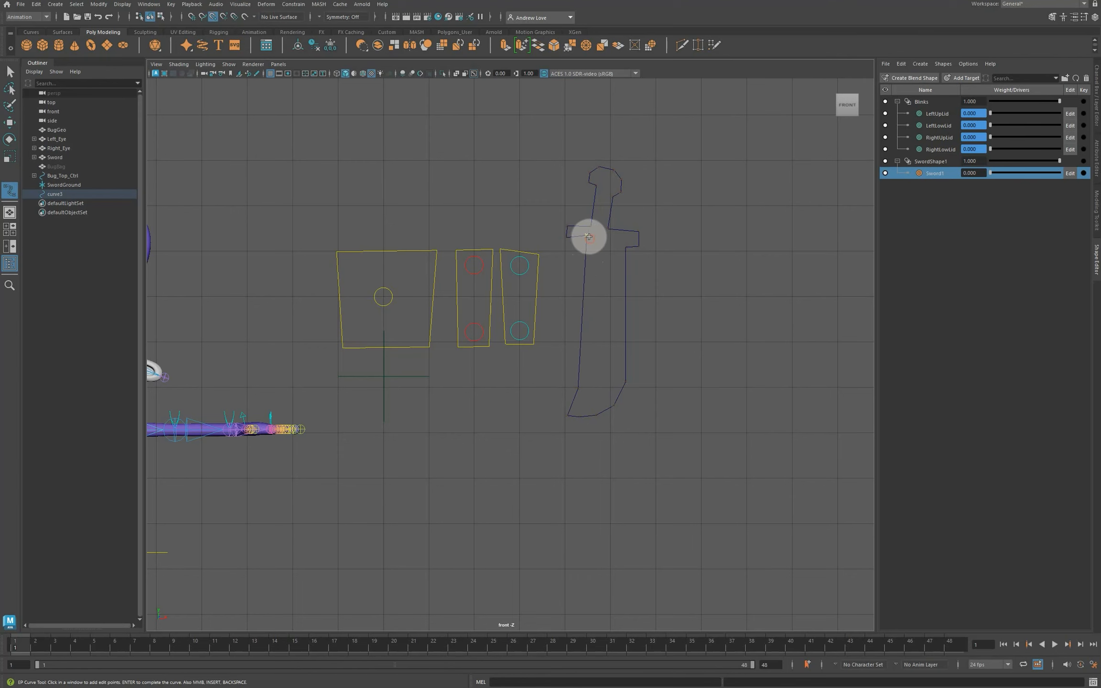
# Finish the sword curve and reposition the control vertices at its start to square off one lower corner of the guard.
pyautogui.press('Return')
pyautogui.scroll(1, 569, 241)
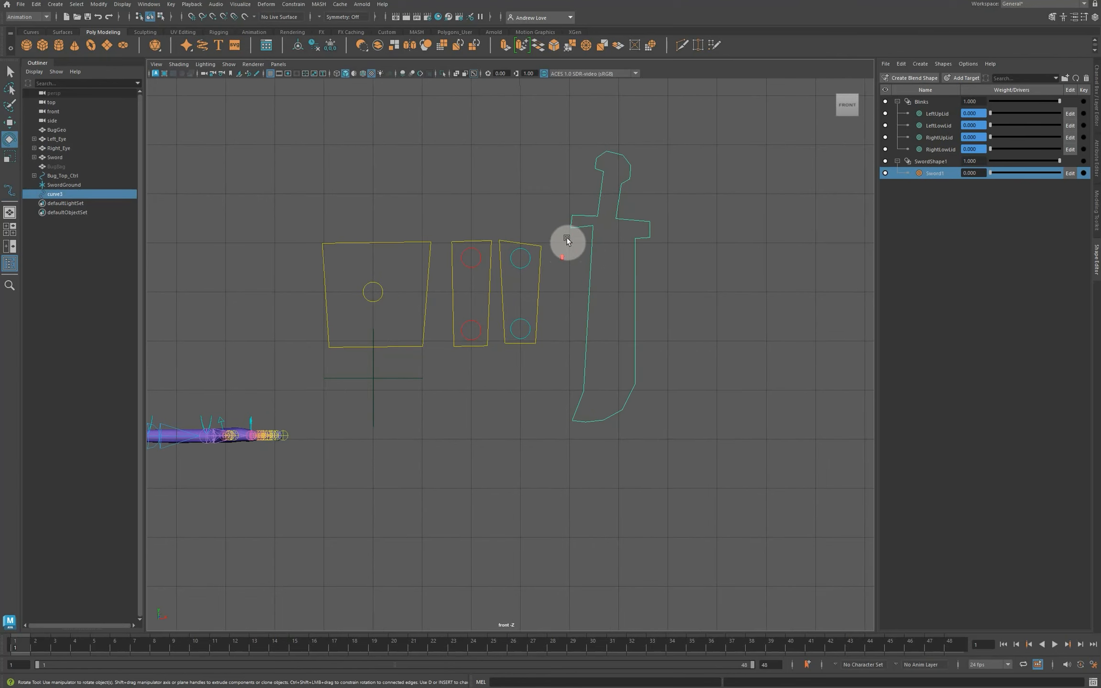
pyautogui.press('e')
pyautogui.moveTo(598, 211); pyautogui.dragTo(550, 213, button='right')
pyautogui.scroll(1, 588, 207)
pyautogui.click(608, 208)
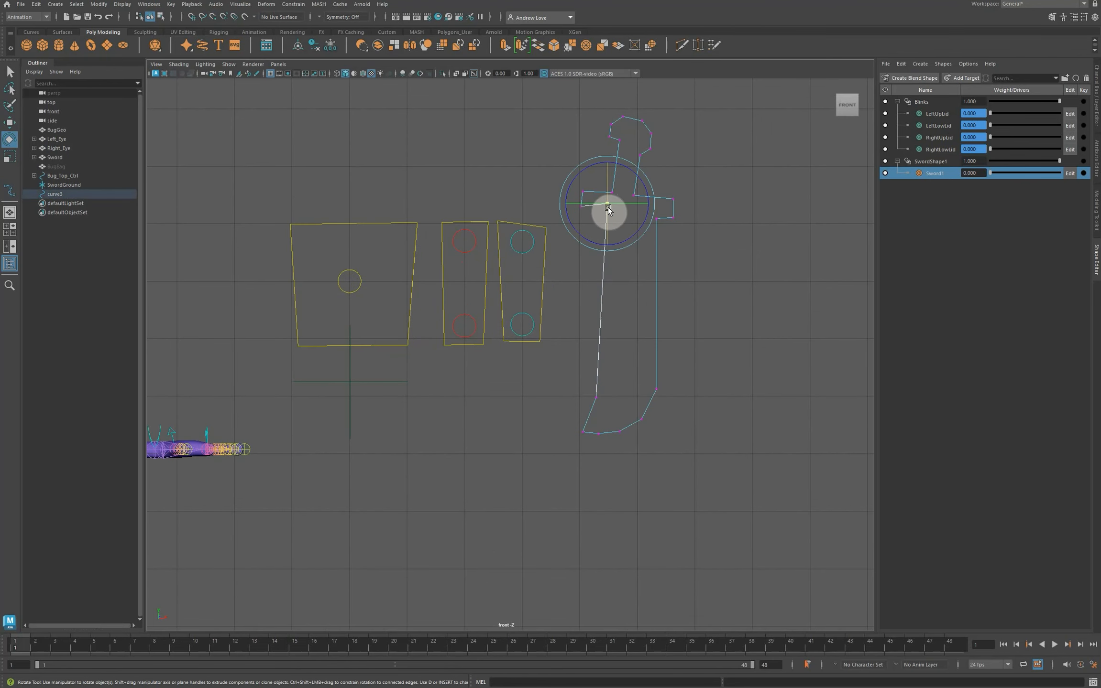
pyautogui.press('w')
pyautogui.moveTo(605, 211); pyautogui.dragTo(576, 222)
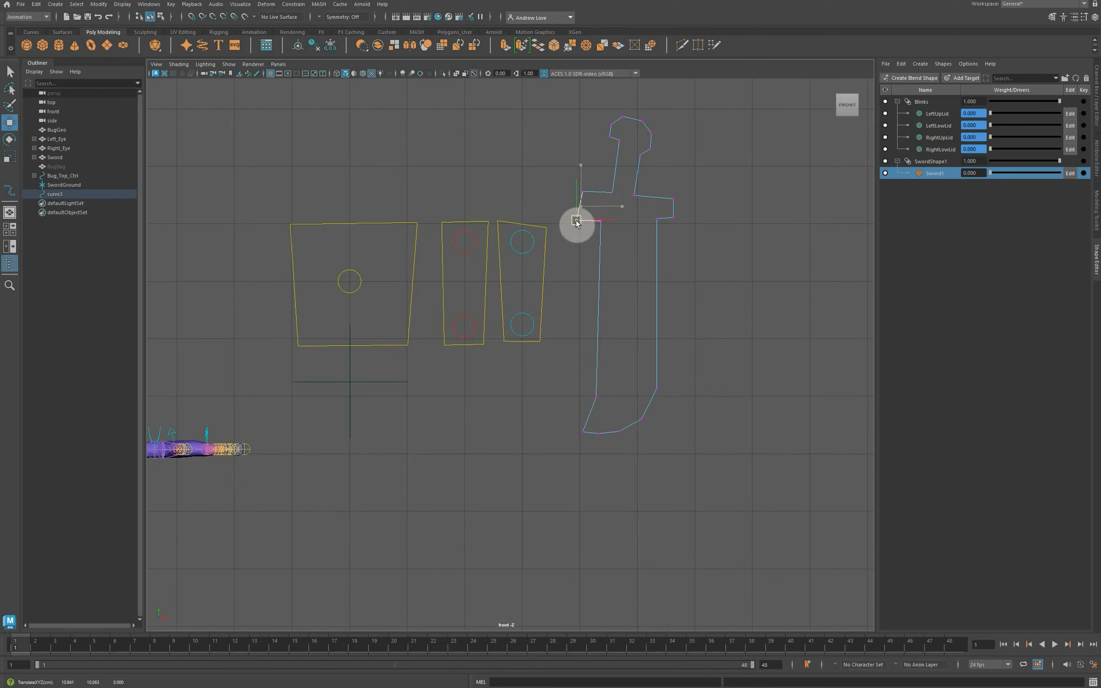
# Align the guard's other lower corner, then flatten its upper control vertices into a level line and lower them to thin the guard.
pyautogui.click(668, 219)
pyautogui.moveTo(571, 181); pyautogui.dragTo(695, 211)
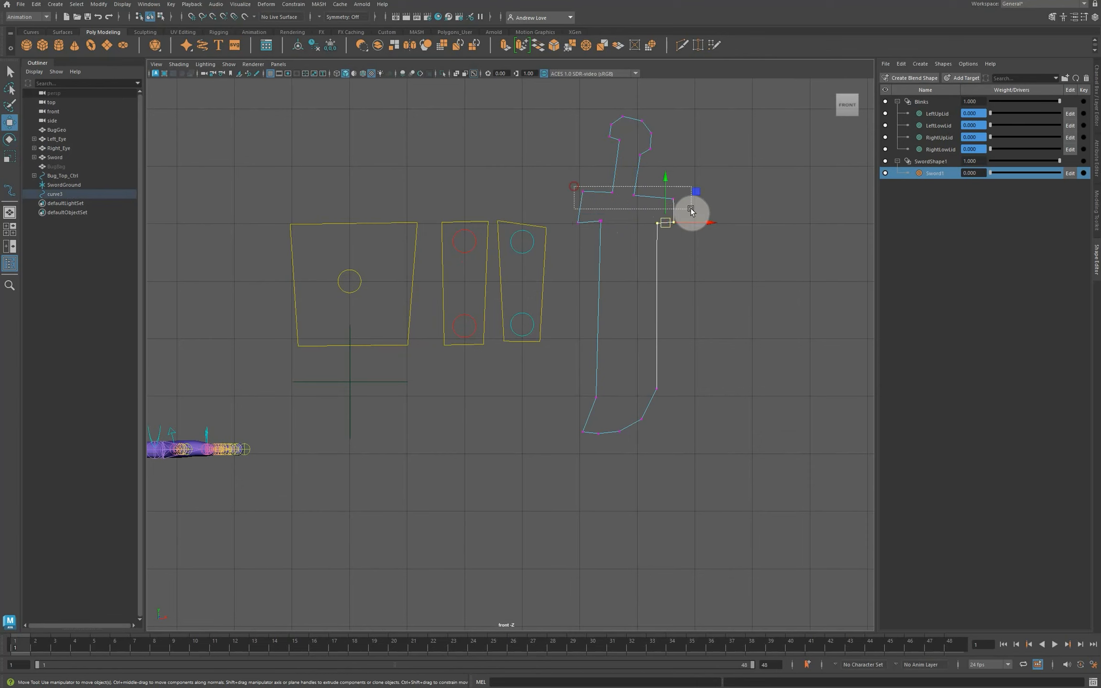
pyautogui.press('r')
pyautogui.moveTo(627, 154); pyautogui.dragTo(624, 212)
pyautogui.press('w')
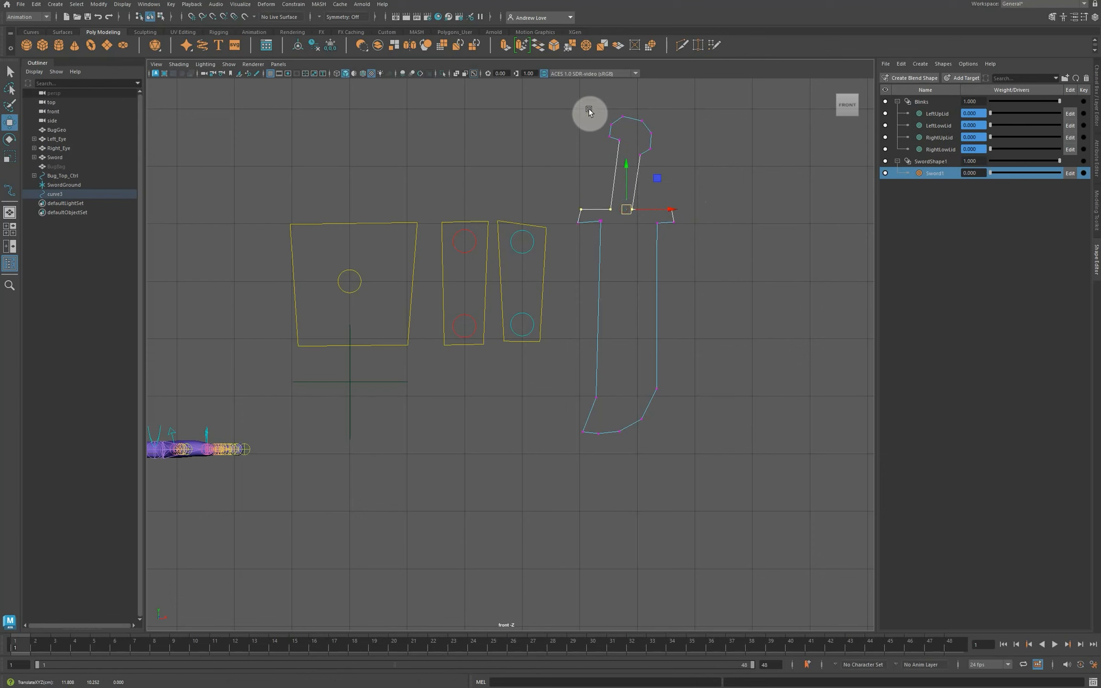
# Narrow the sword's handle and reposition the pommel's control vertices into an even, rounded shape centred on the handle.
pyautogui.moveTo(589, 111); pyautogui.dragTo(622, 216)
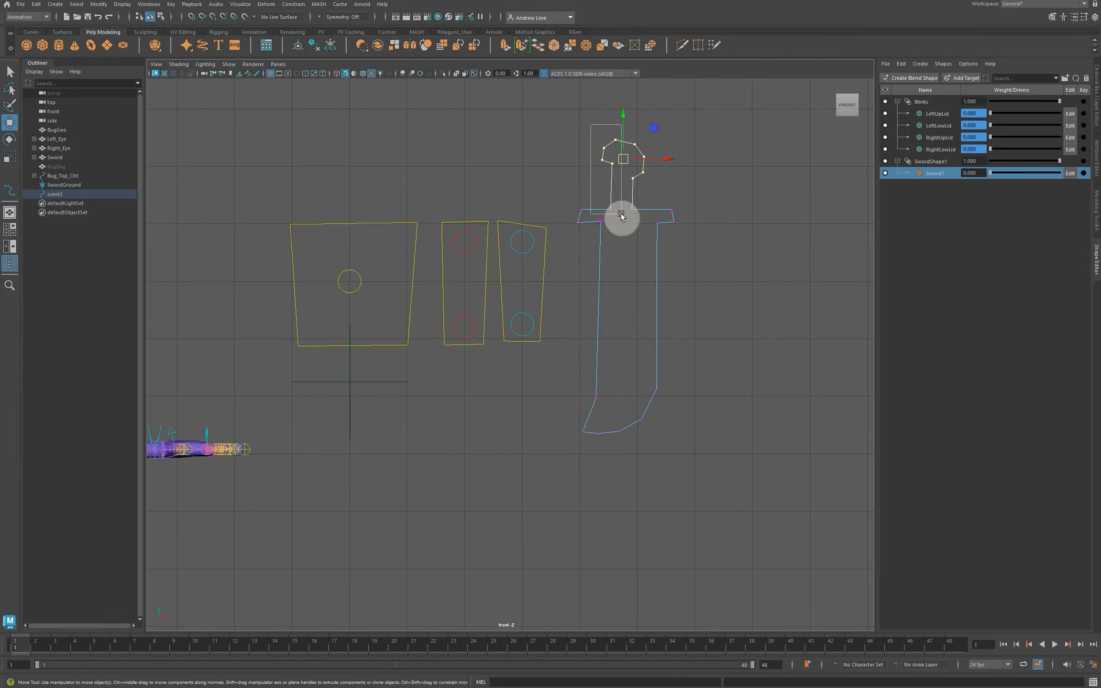
pyautogui.moveTo(647, 177); pyautogui.dragTo(657, 177)
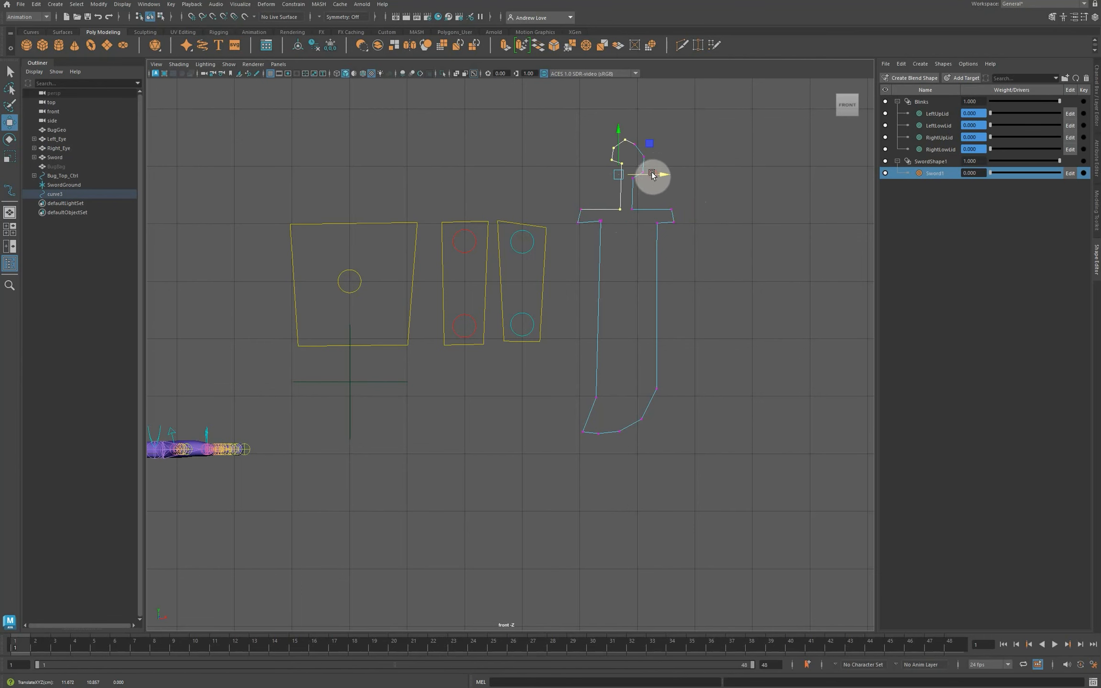
pyautogui.keyDown('alt'); pyautogui.moveTo(657, 176); pyautogui.dragTo(690, 153, button='right'); pyautogui.keyUp('alt')
pyautogui.moveTo(694, 98); pyautogui.dragTo(648, 160)
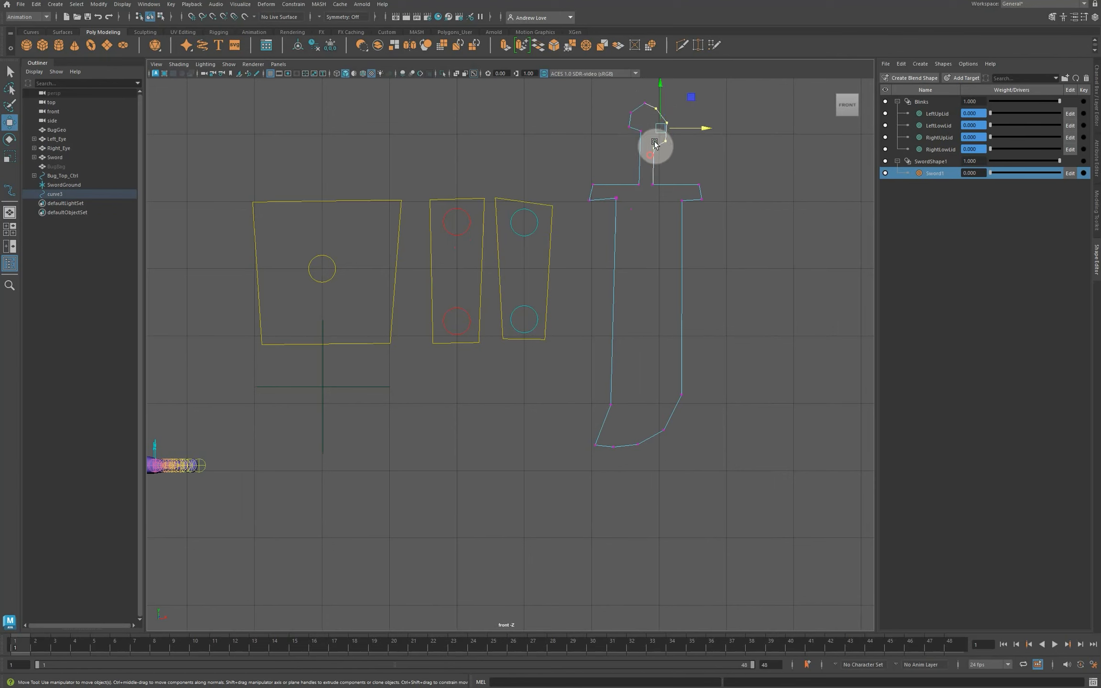
pyautogui.moveTo(660, 116); pyautogui.dragTo(631, 126)
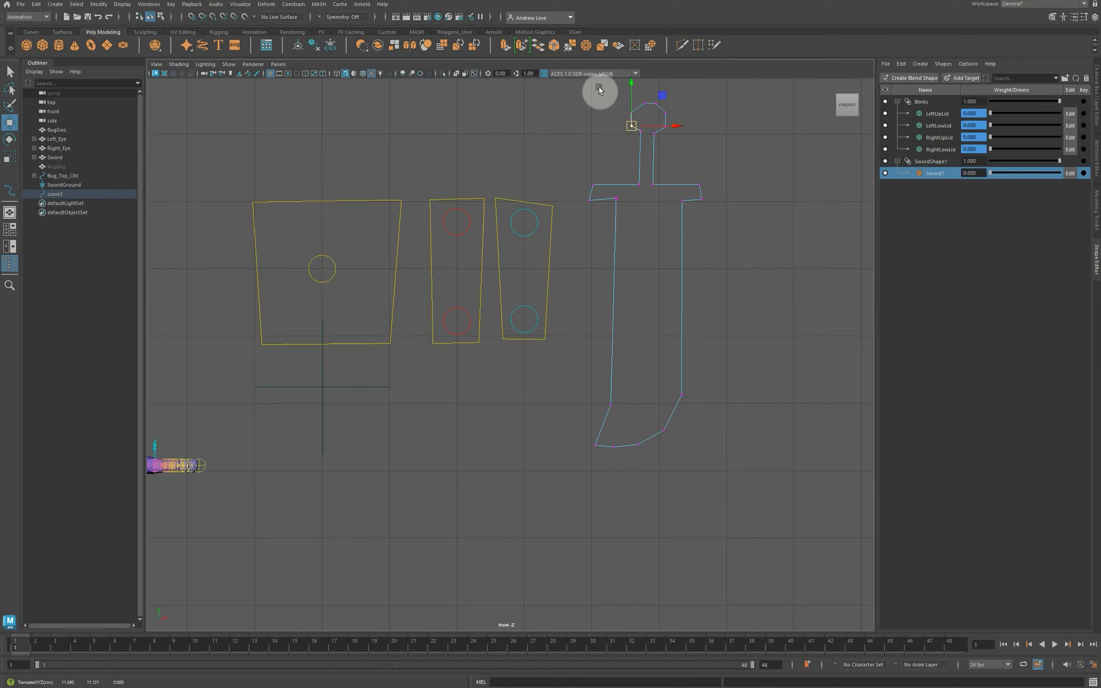
pyautogui.click(647, 46)
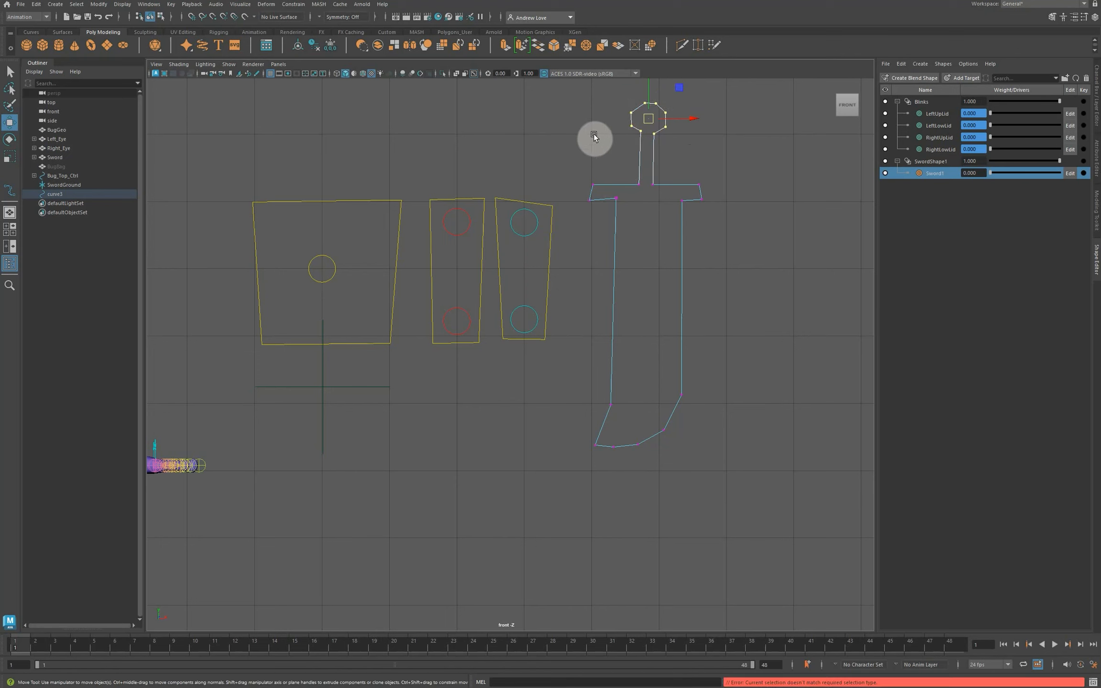
# Straighten the guard's outer ends and lower its inner control vertices so both arms angle slightly upward.
pyautogui.keyDown('alt'); pyautogui.moveTo(584, 146); pyautogui.dragTo(532, 130, button='middle'); pyautogui.keyUp('alt')
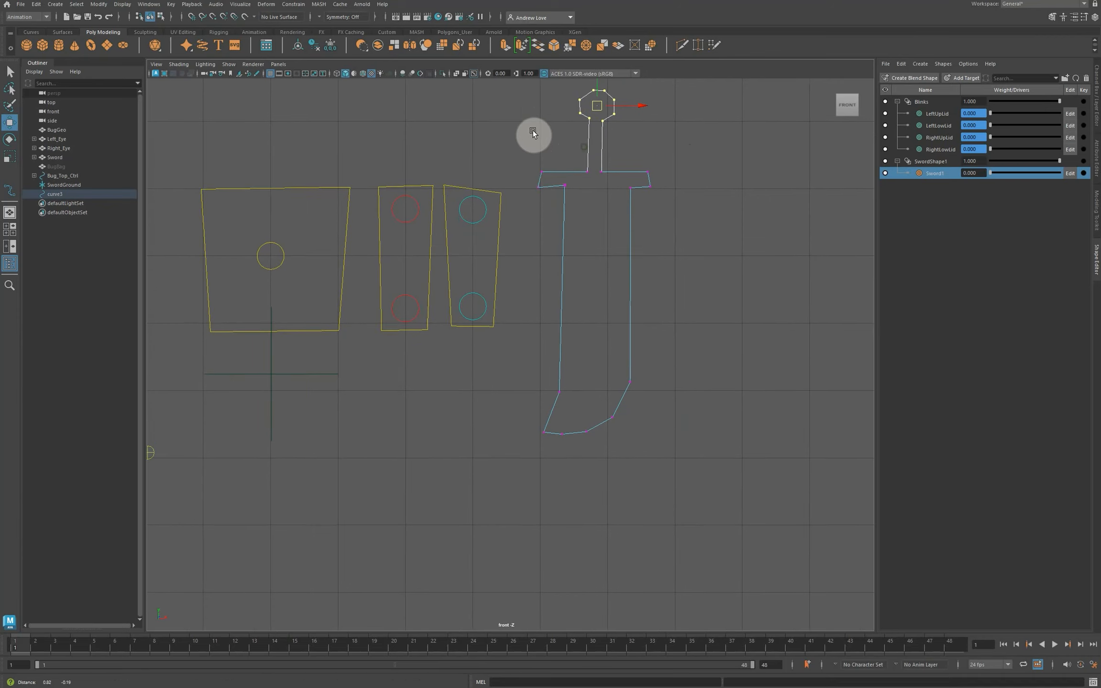
pyautogui.click(543, 184)
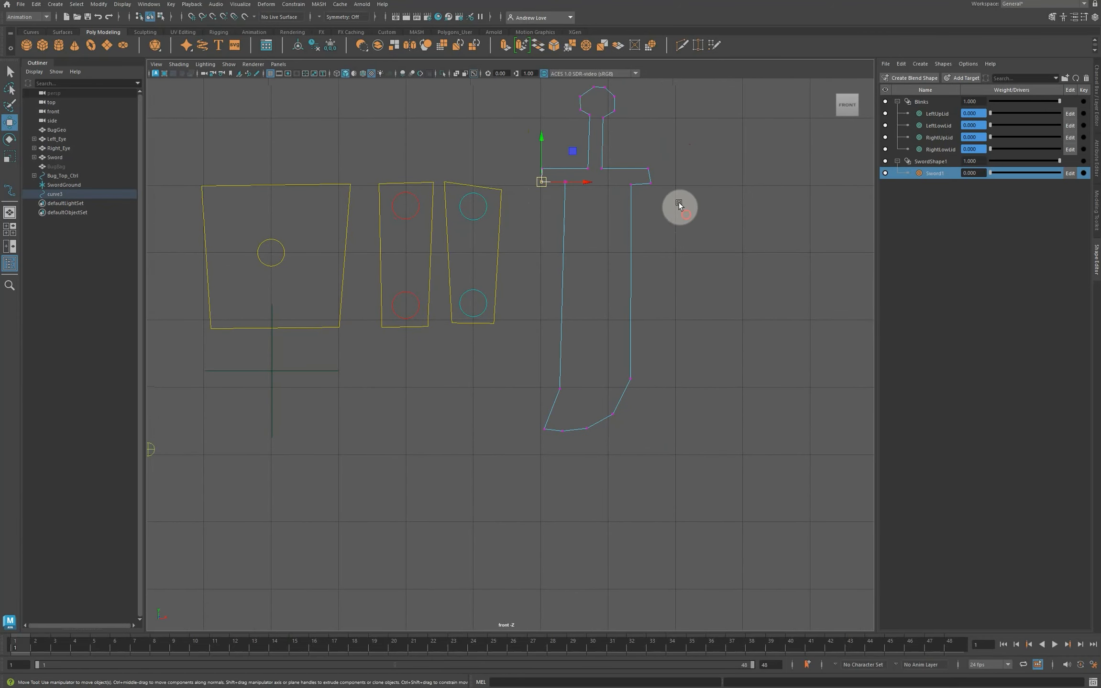
pyautogui.click(648, 169)
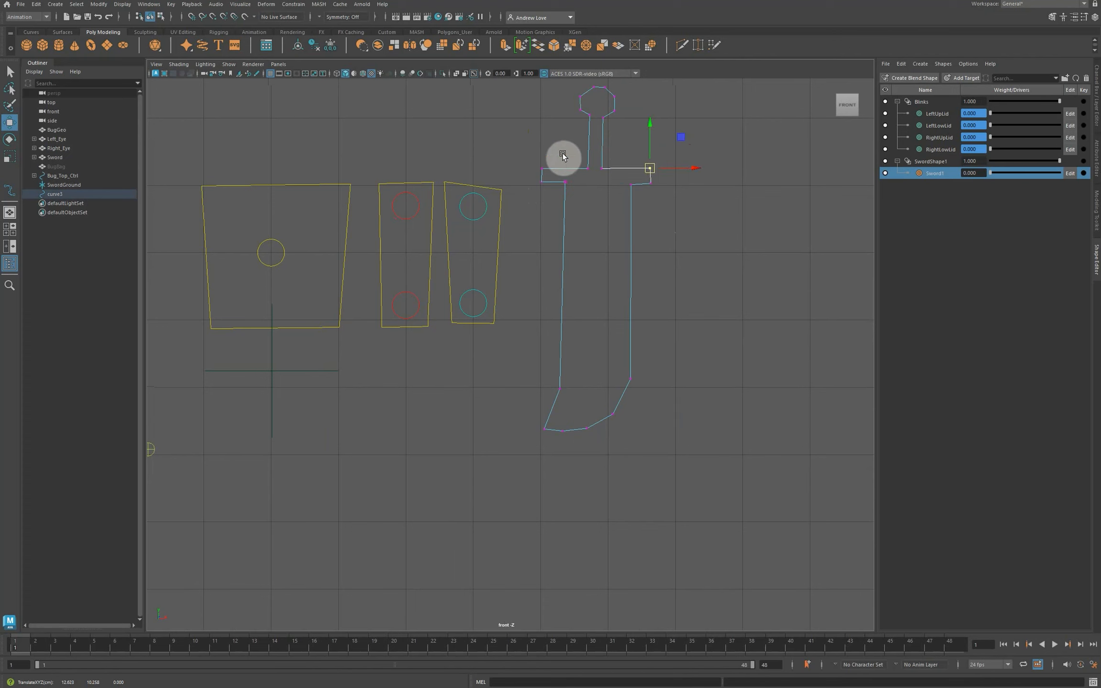
pyautogui.moveTo(561, 157); pyautogui.dragTo(640, 192)
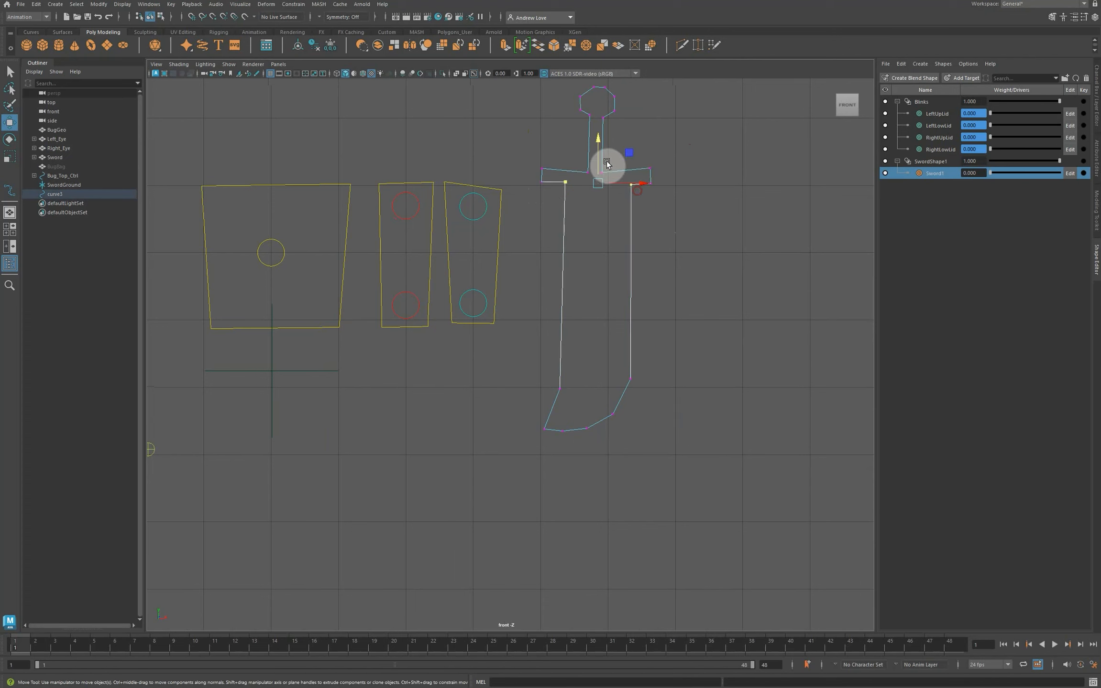
pyautogui.moveTo(597, 159); pyautogui.dragTo(598, 162)
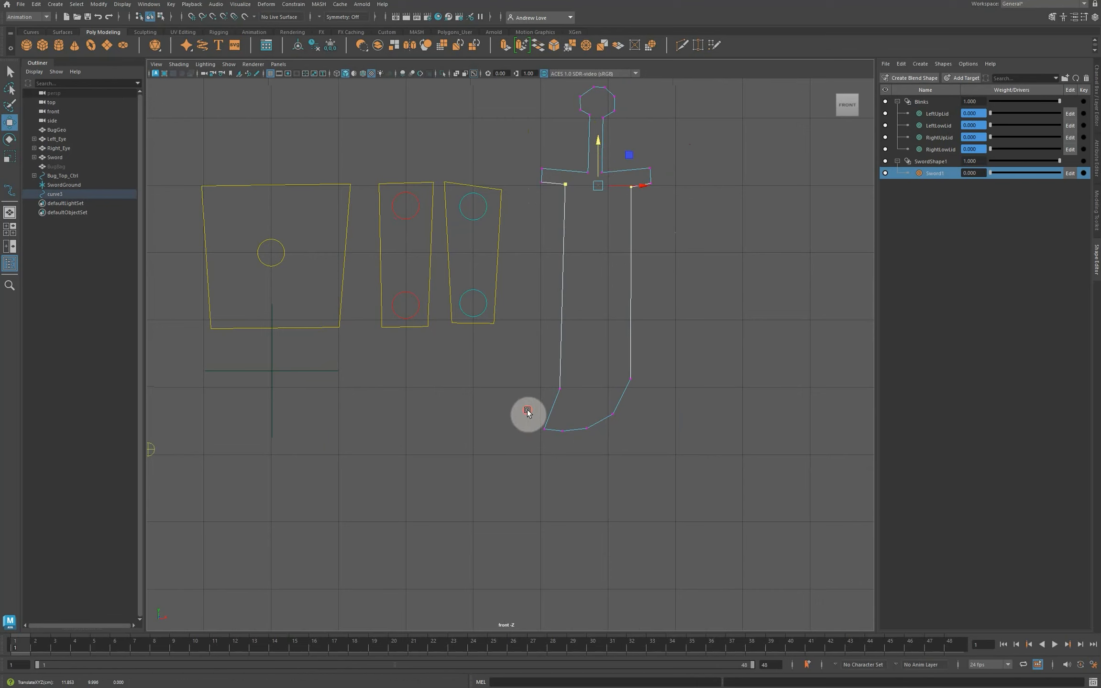
# Shift the blade tip's control vertices sideways to straighten the blade, and nudge the blade's corner beneath the guard into line.
pyautogui.moveTo(527, 410); pyautogui.dragTo(617, 424)
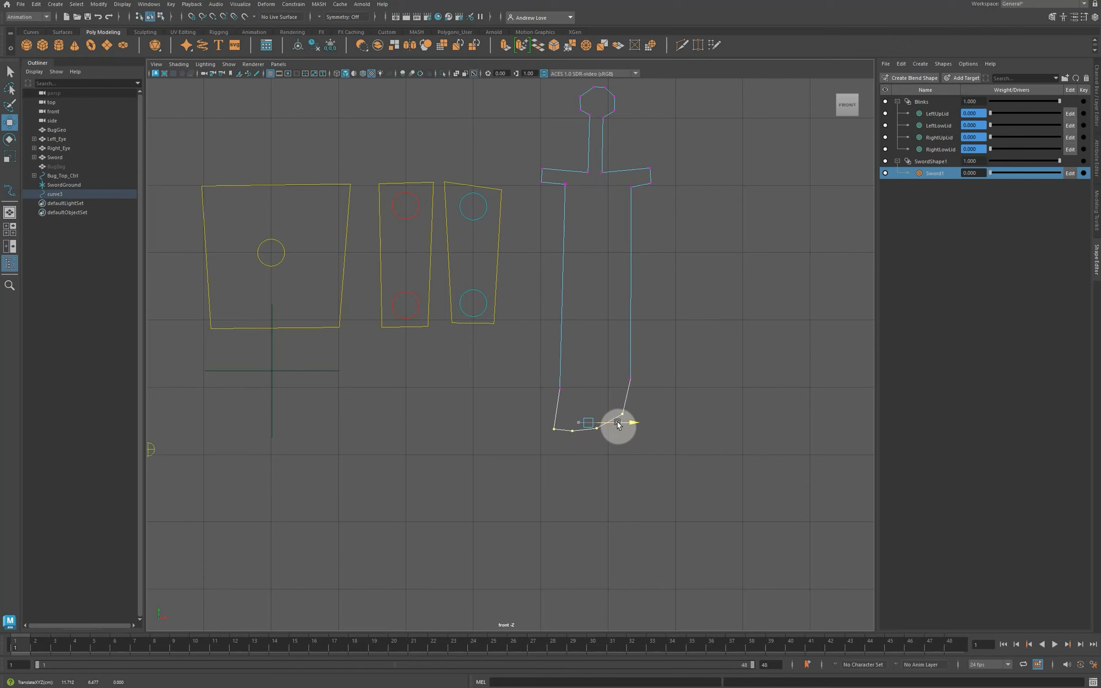
pyautogui.click(632, 399)
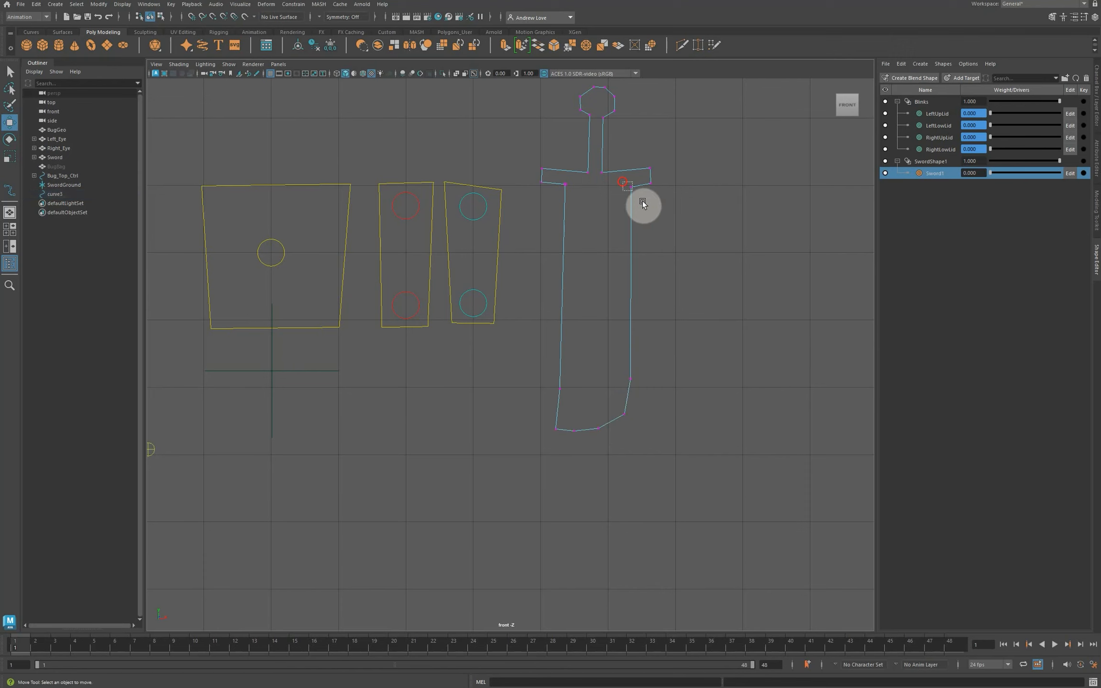
pyautogui.click(630, 186)
pyautogui.moveTo(629, 190); pyautogui.dragTo(629, 189)
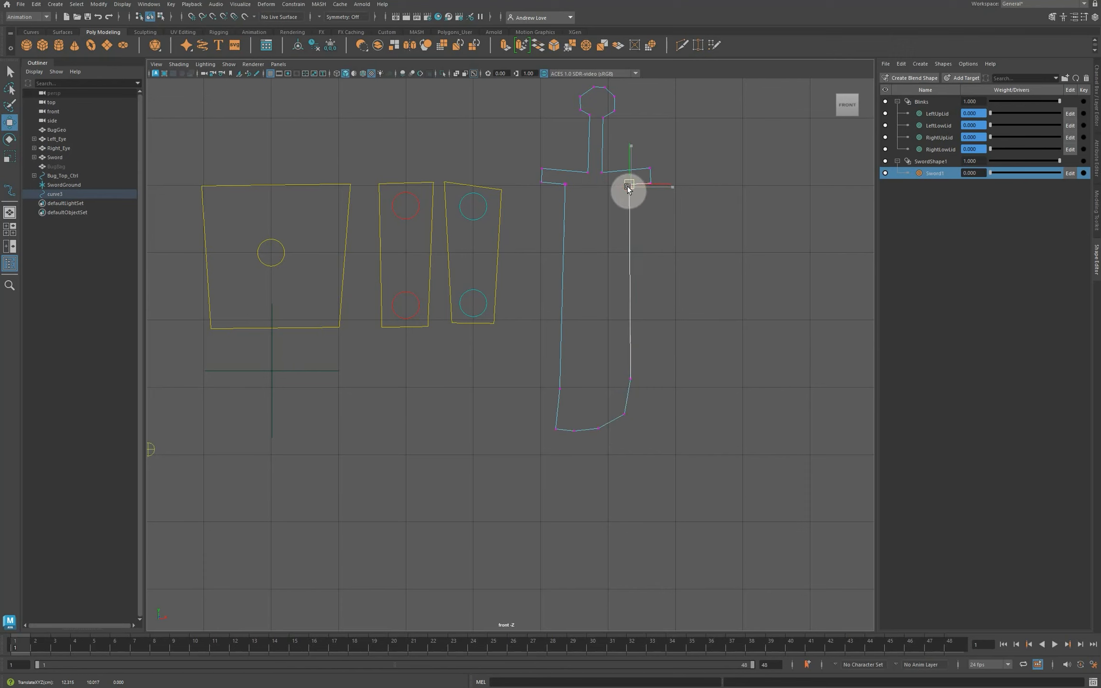
pyautogui.click(687, 262)
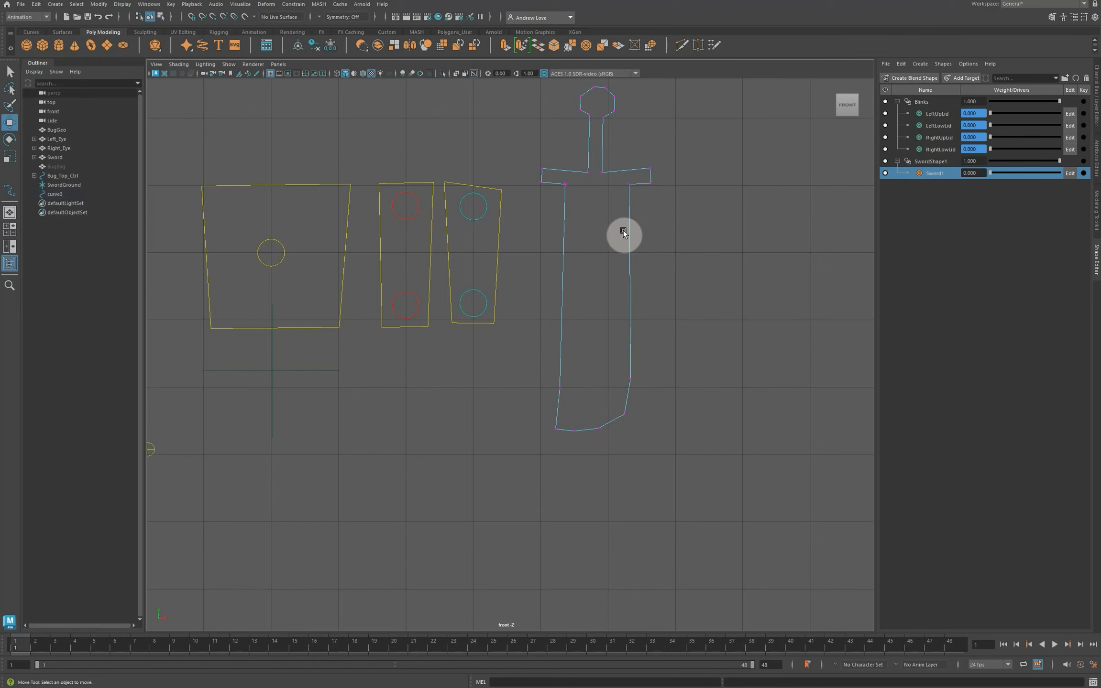
# Return the sword curve to object mode, center its pivot, and move it slightly closer to the facial controls.
pyautogui.moveTo(626, 229); pyautogui.dragTo(657, 226, button='right')
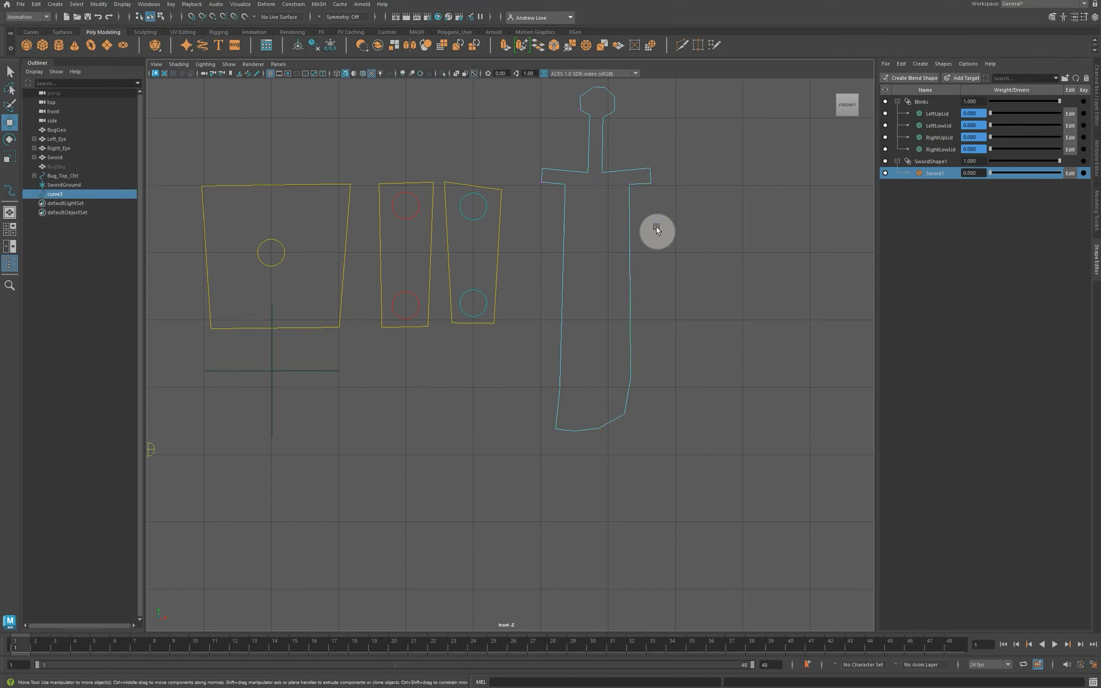
pyautogui.click(298, 46)
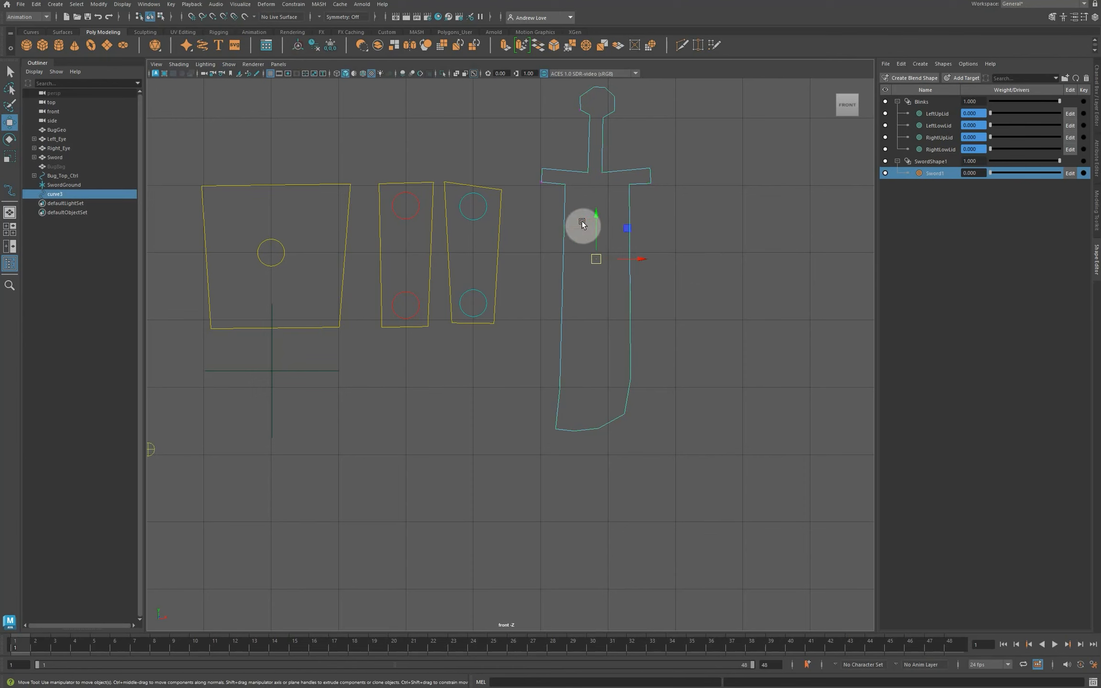
pyautogui.moveTo(639, 260); pyautogui.dragTo(624, 258)
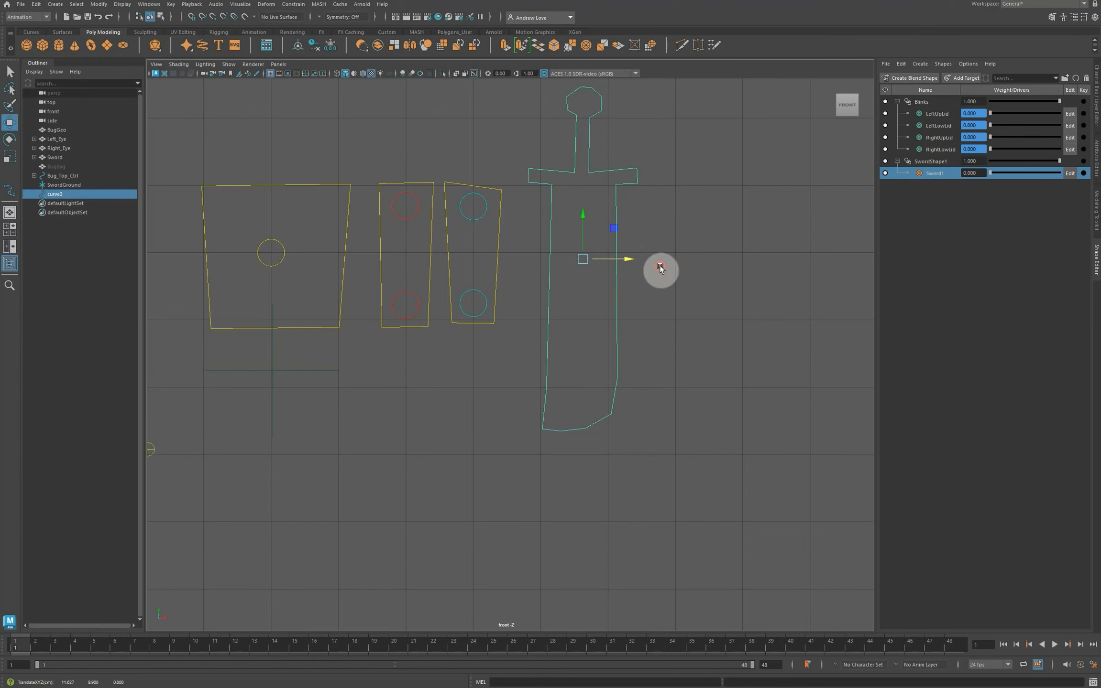
pyautogui.click(660, 268)
pyautogui.click(609, 202)
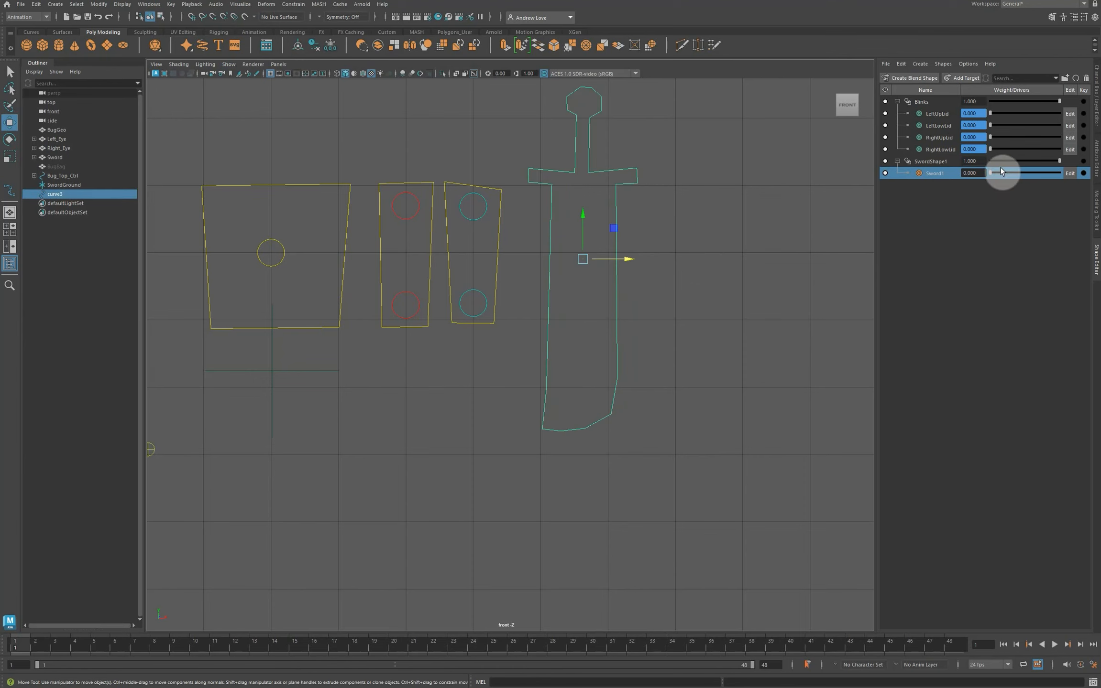
# Enable drawing overrides on the sword curve's shape and set its RGB override color to yellow.
pyautogui.click(1096, 108)
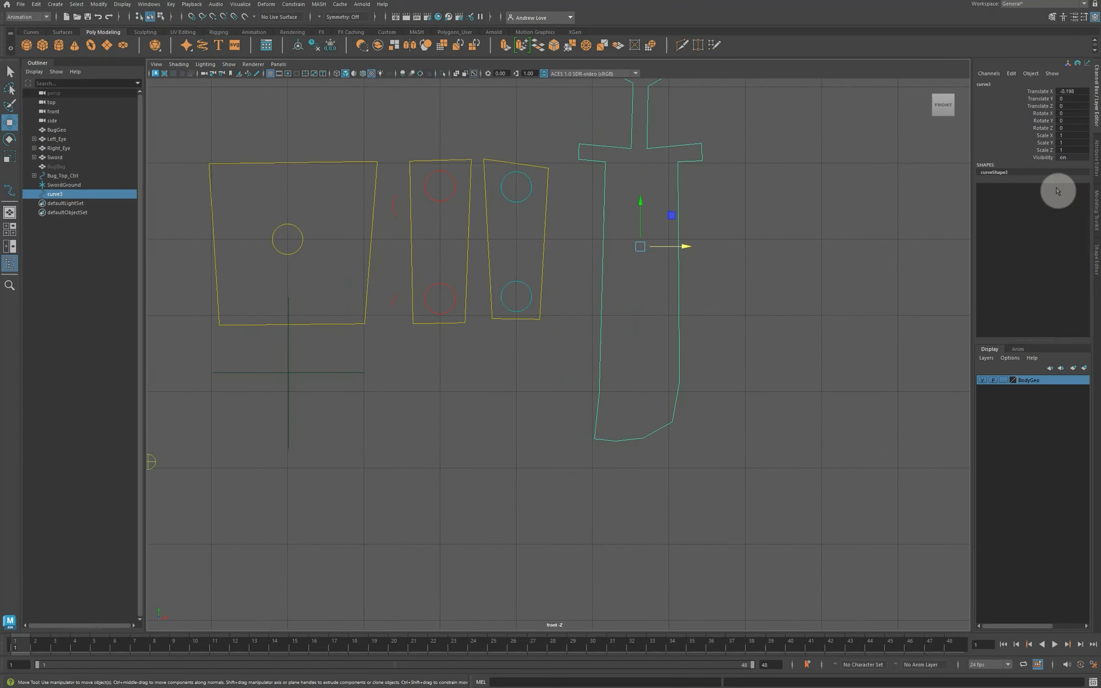
pyautogui.click(1096, 214)
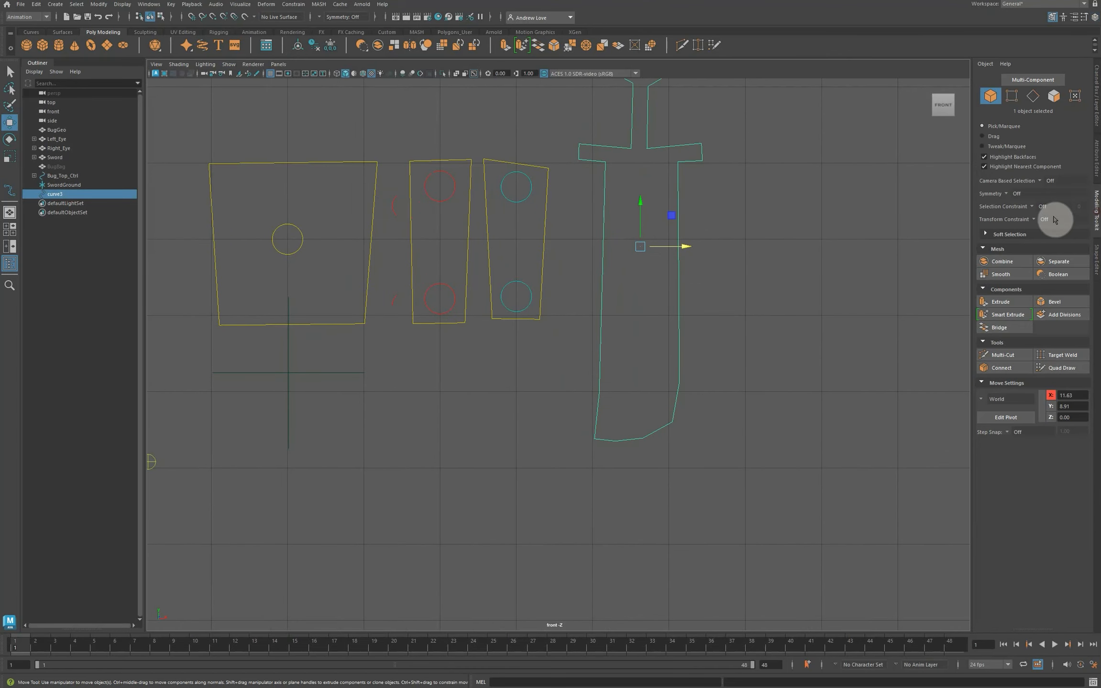
pyautogui.click(1097, 116)
pyautogui.click(1096, 160)
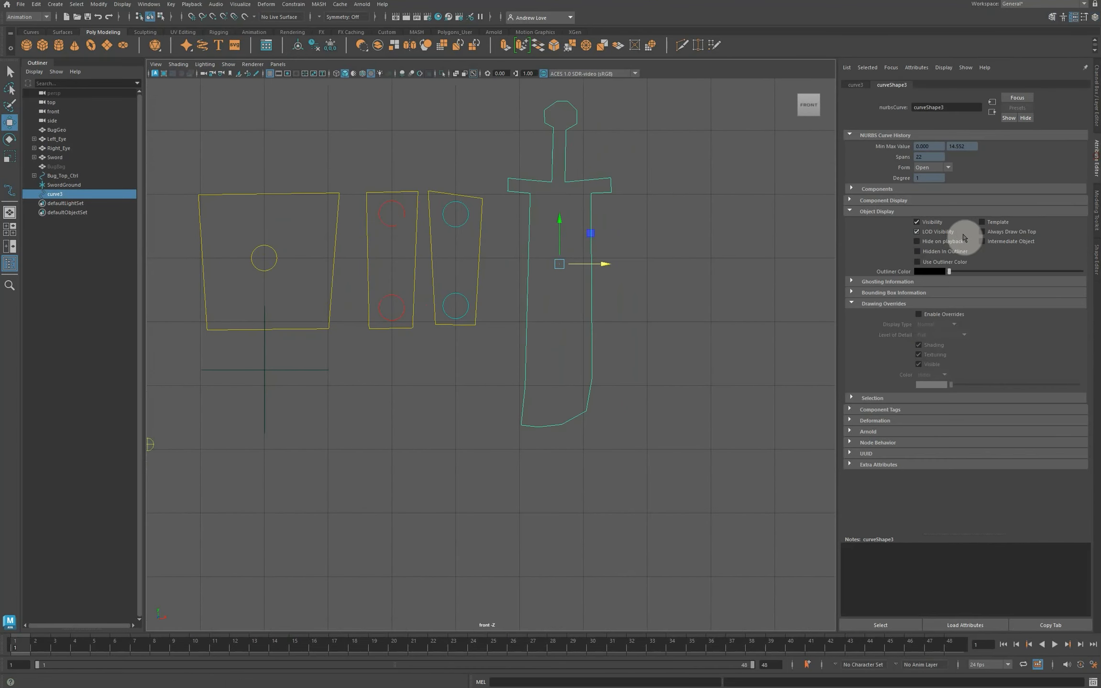
pyautogui.click(918, 314)
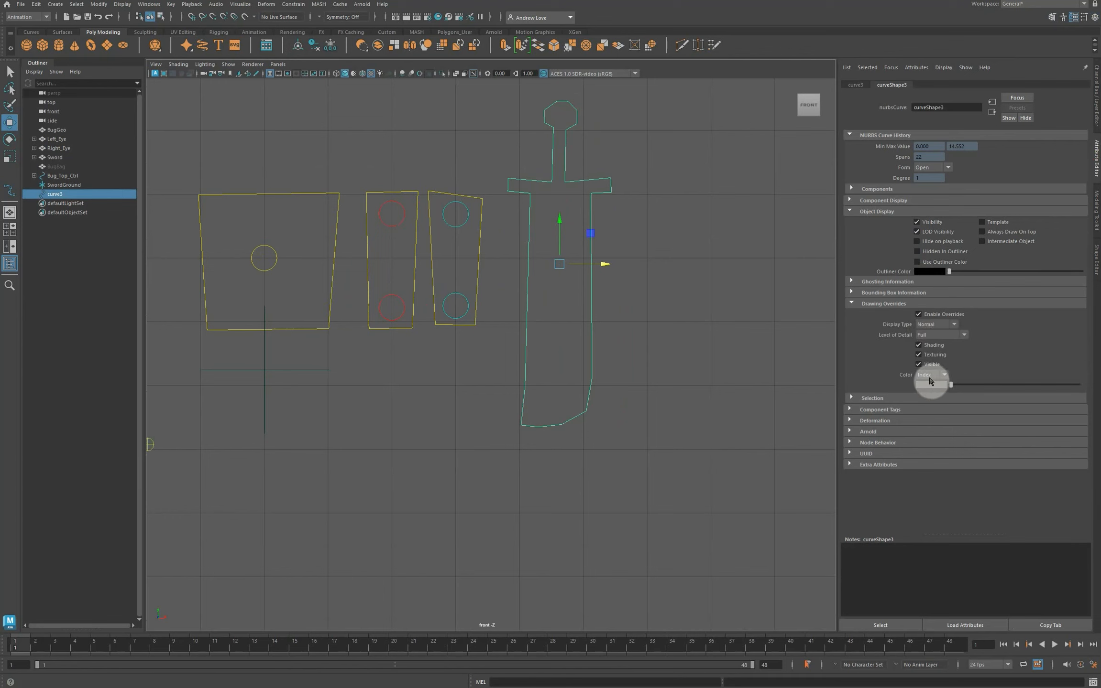
pyautogui.click(932, 376)
pyautogui.click(933, 394)
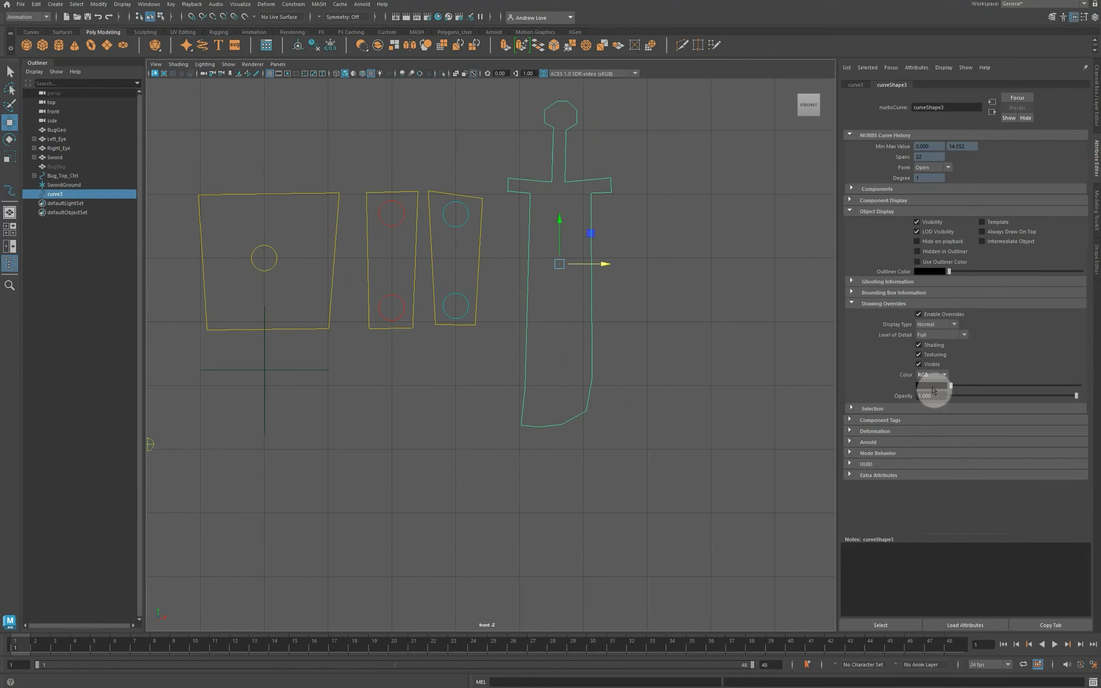
pyautogui.click(937, 384)
pyautogui.click(912, 360)
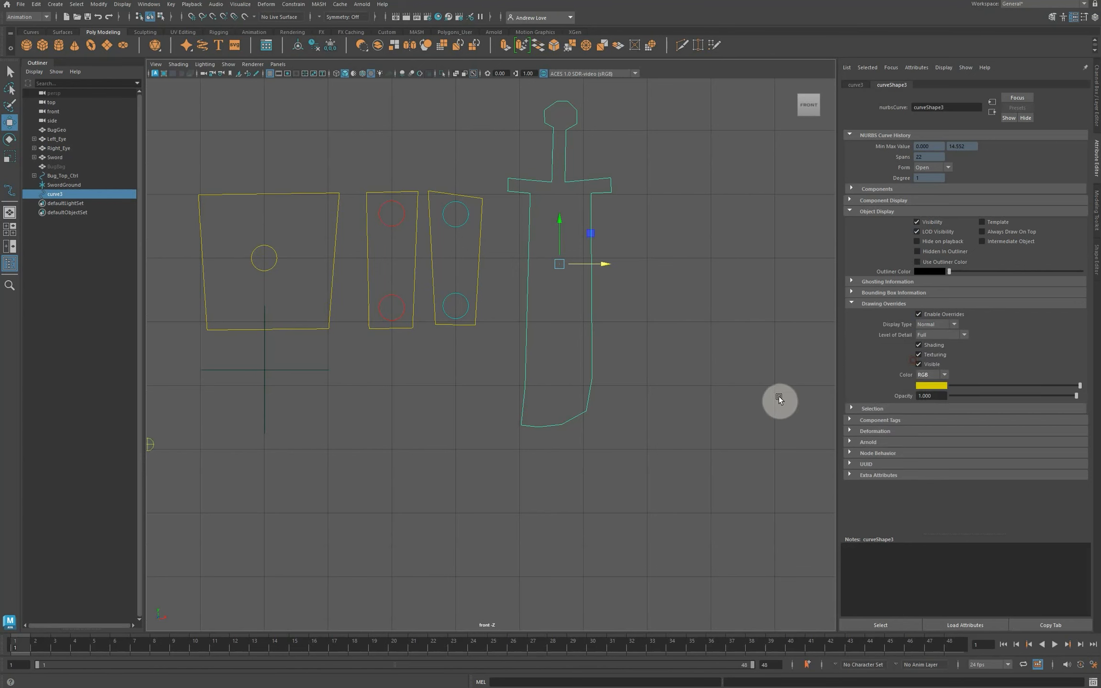
# Check the sword curve's override color, then reselect the curve and rename it Sword_Ctrl_Frame.
pyautogui.click(778, 398)
pyautogui.click(583, 389)
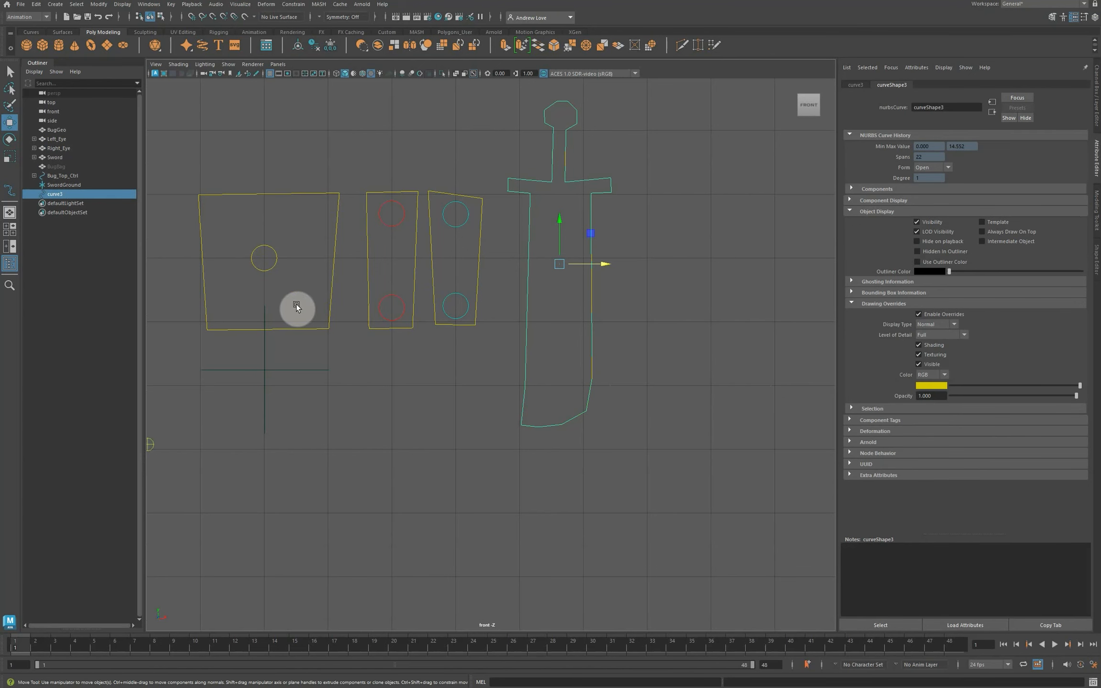
pyautogui.doubleClick(56, 194)
pyautogui.write('Sword Ctrl')
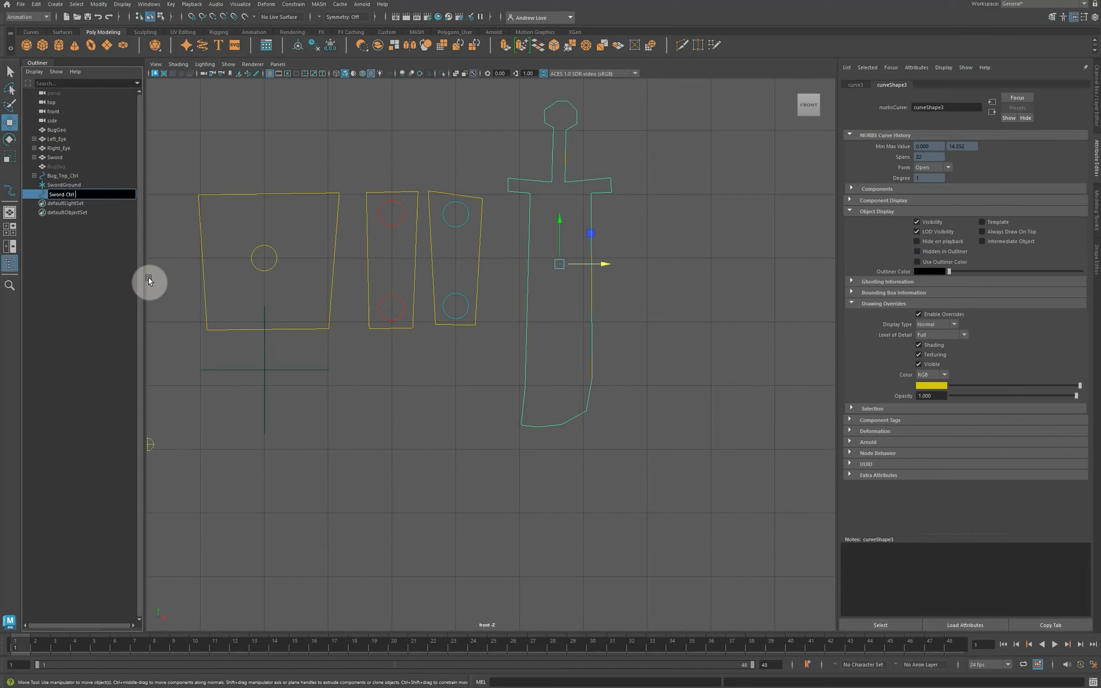
pyautogui.write('ame')
pyautogui.press('Return')
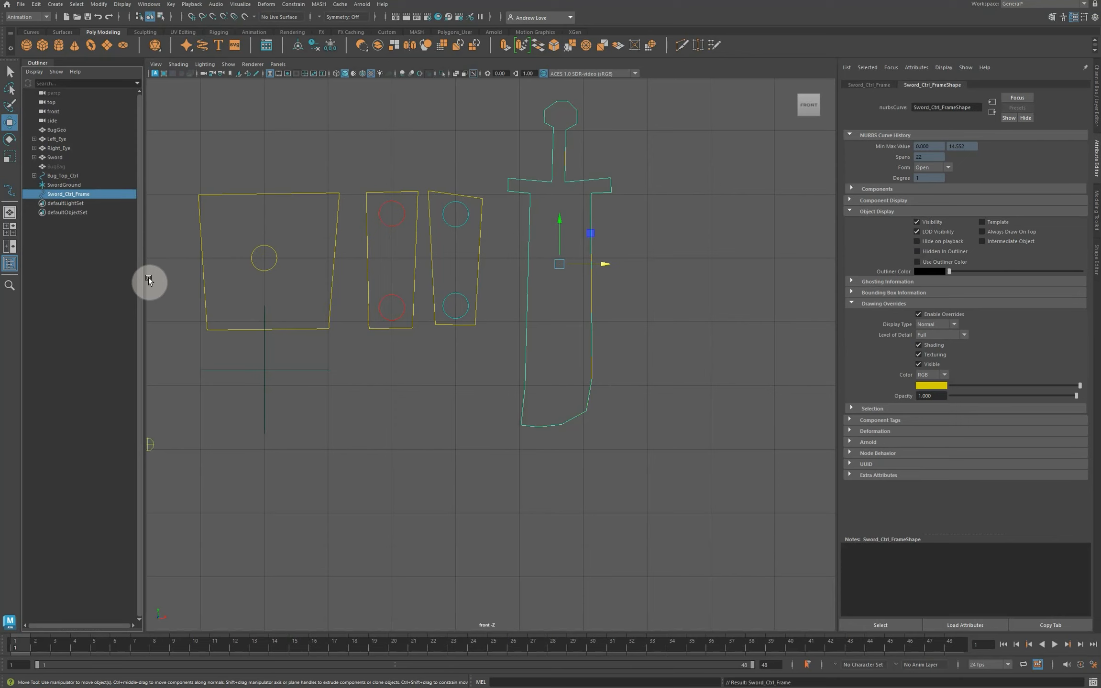
# Parent Sword_Ctrl_Frame under the character's hip-level body control and show the frame curve's transform channels.
pyautogui.scroll(-5, 500, 409)
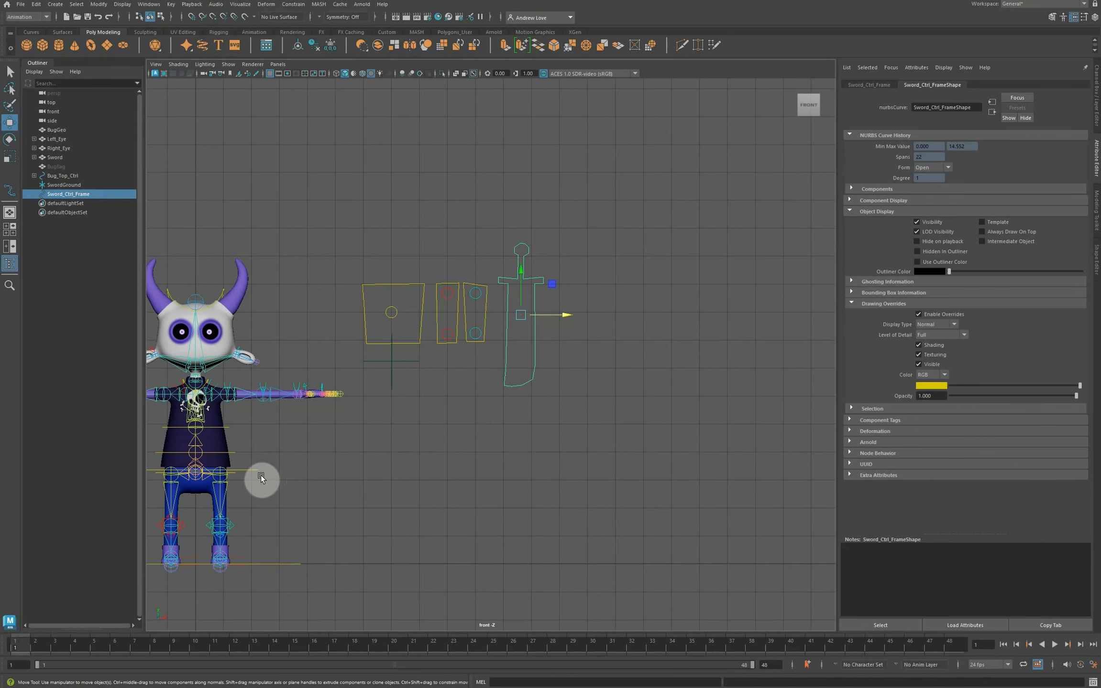
pyautogui.click(253, 463)
pyautogui.click(506, 383)
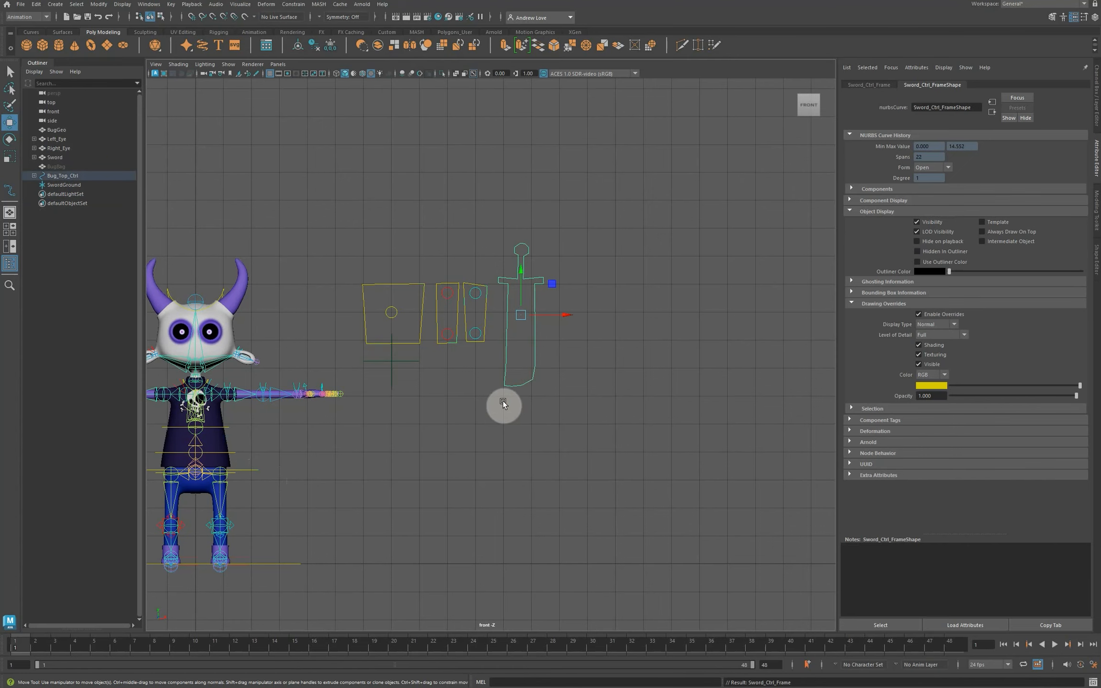
pyautogui.click(1095, 68)
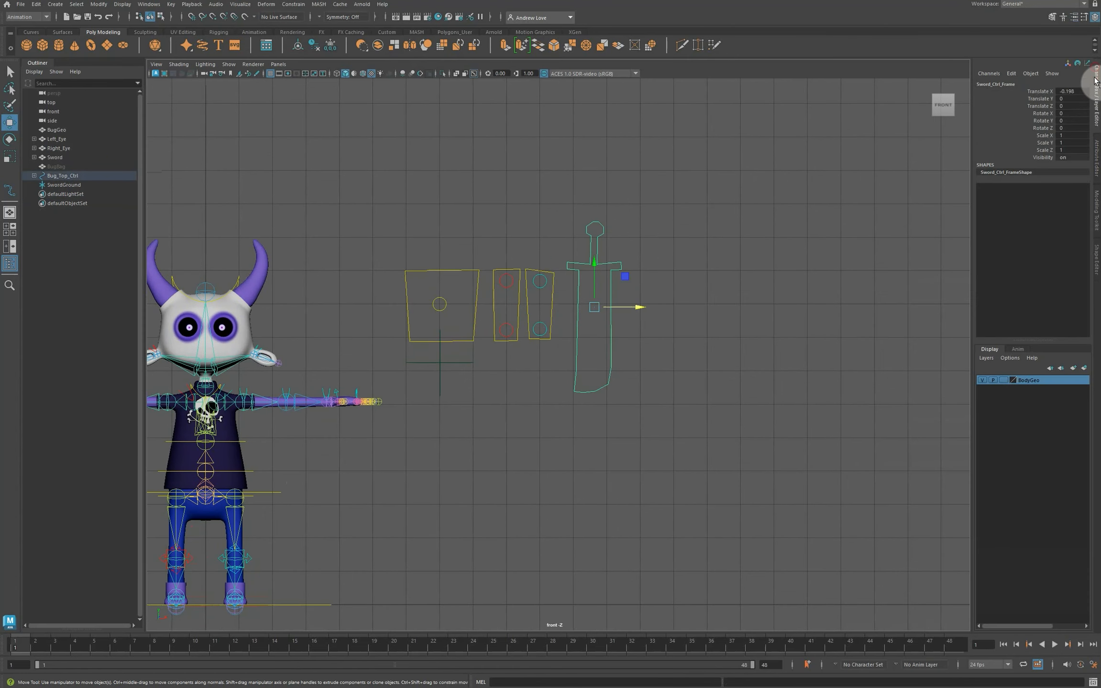
# Freeze the transformations of Sword_Ctrl_Frame, then lock and hide all of its transform and visibility channels.
pyautogui.click(330, 44)
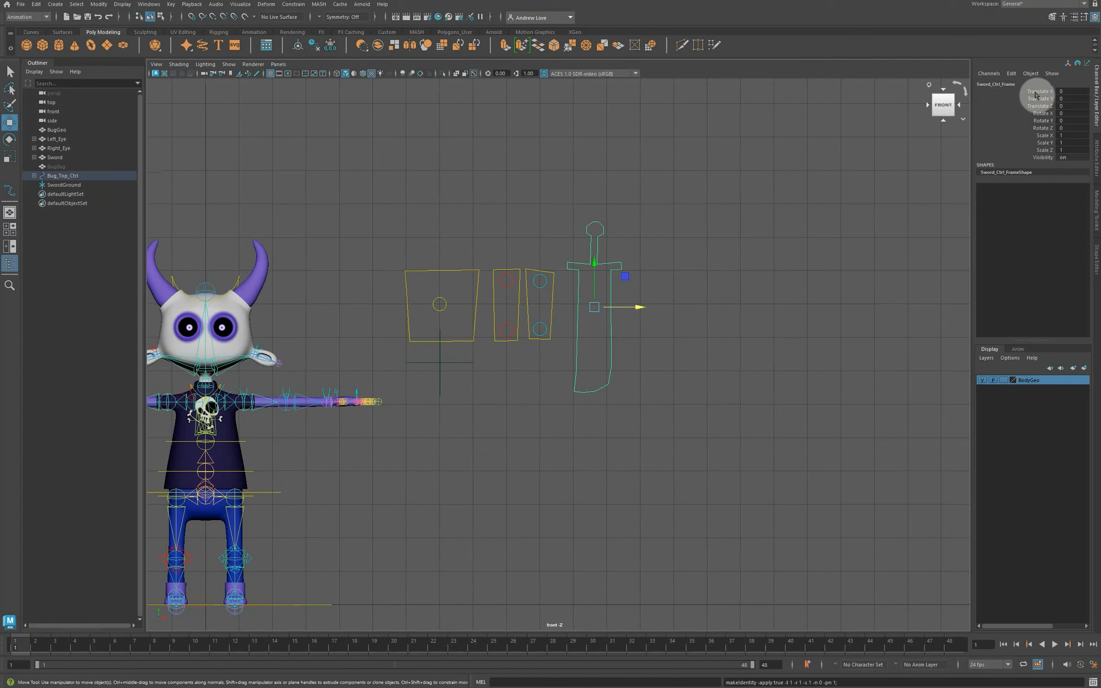
pyautogui.moveTo(1040, 91); pyautogui.dragTo(1043, 159)
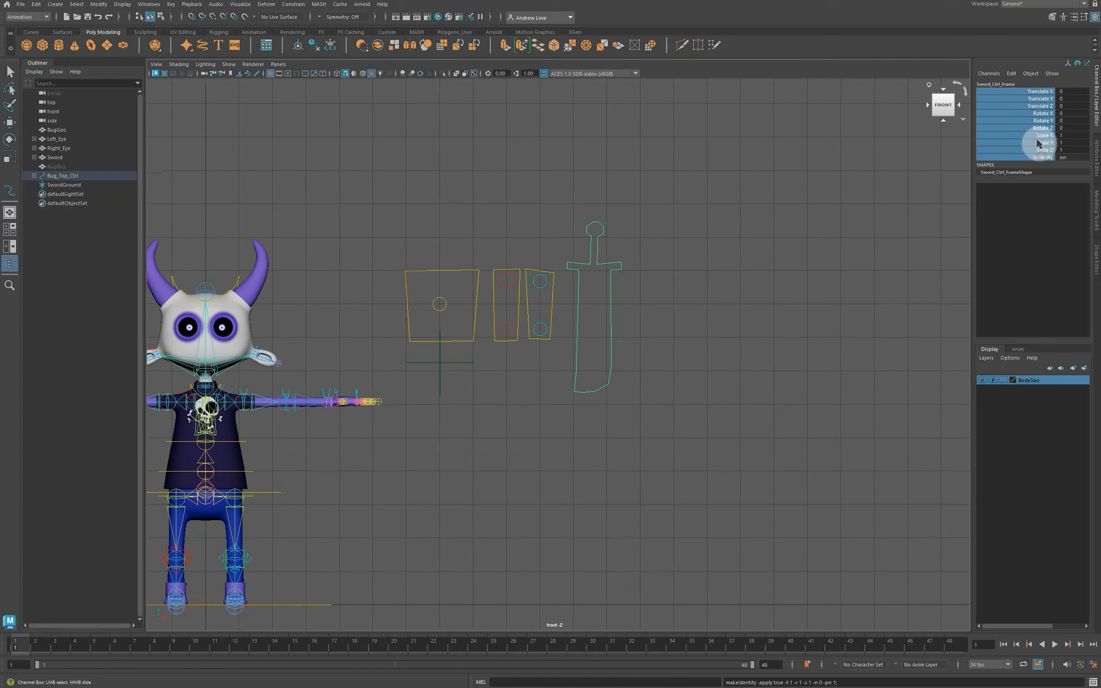
pyautogui.rightClick(1039, 140)
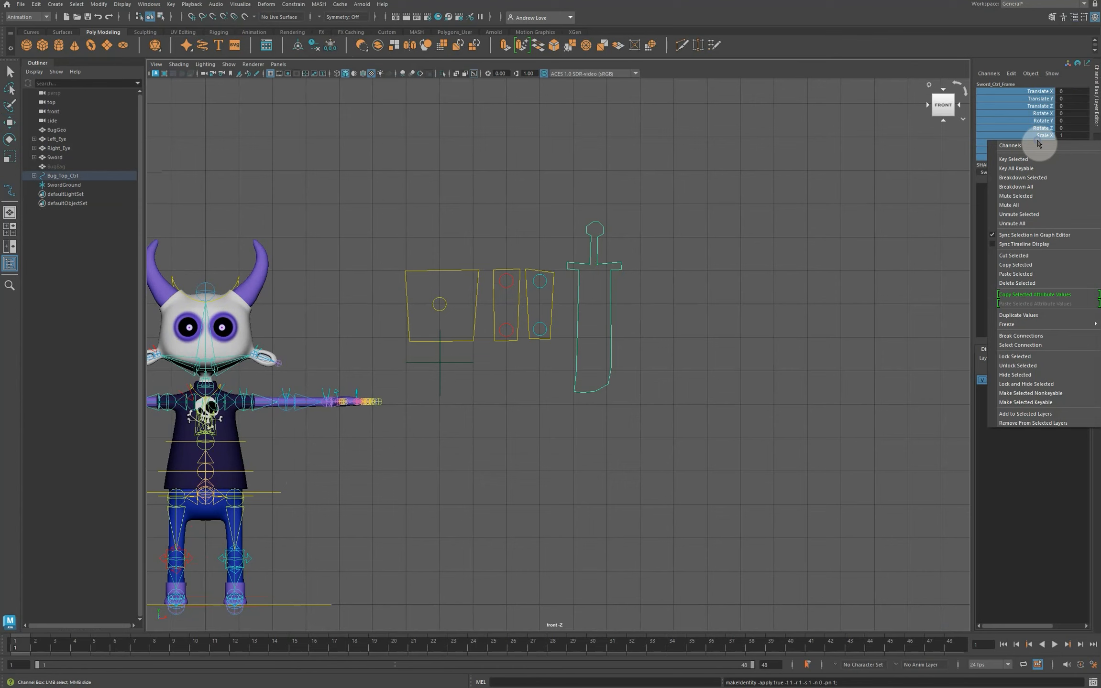
pyautogui.click(1046, 384)
pyautogui.click(737, 336)
pyautogui.scroll(2, 709, 273)
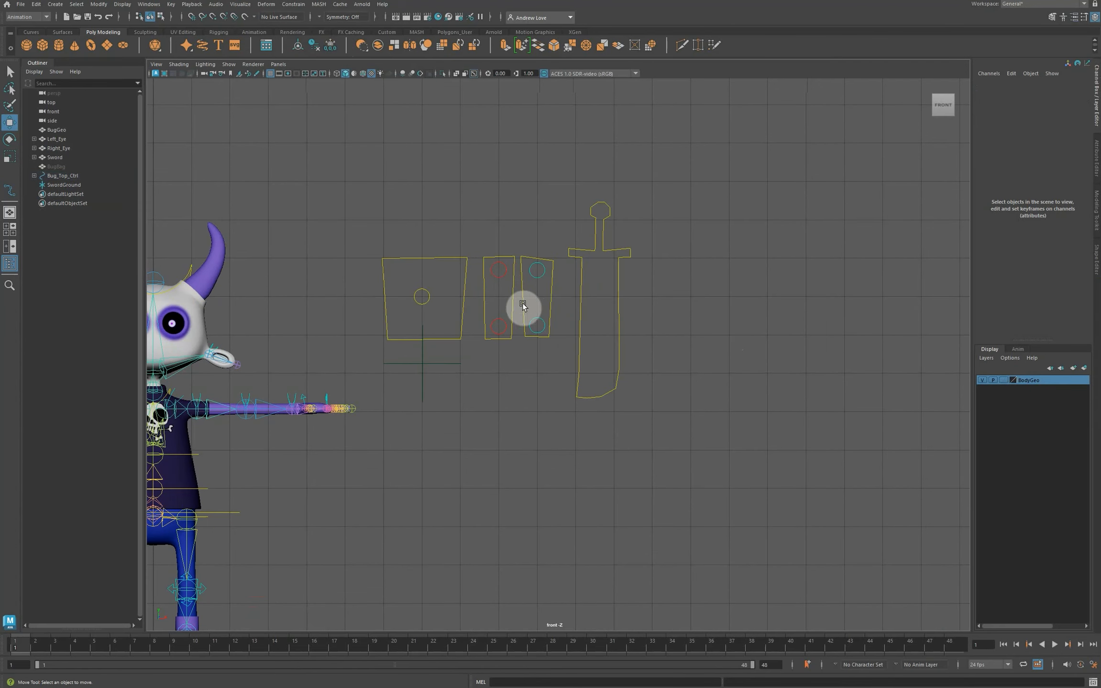
pyautogui.scroll(-2, 262, 194)
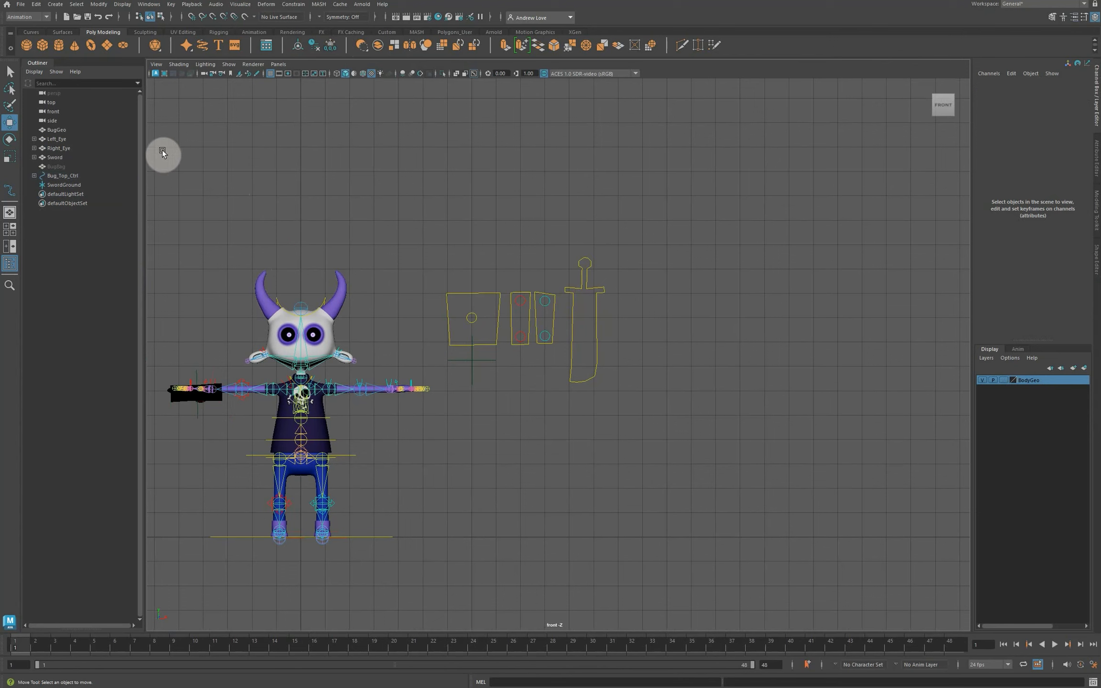
# Create a NURBS circle and set its Rotate X to 90 so it faces the front view.
pyautogui.click(55, 4)
pyautogui.moveTo(138, 38)
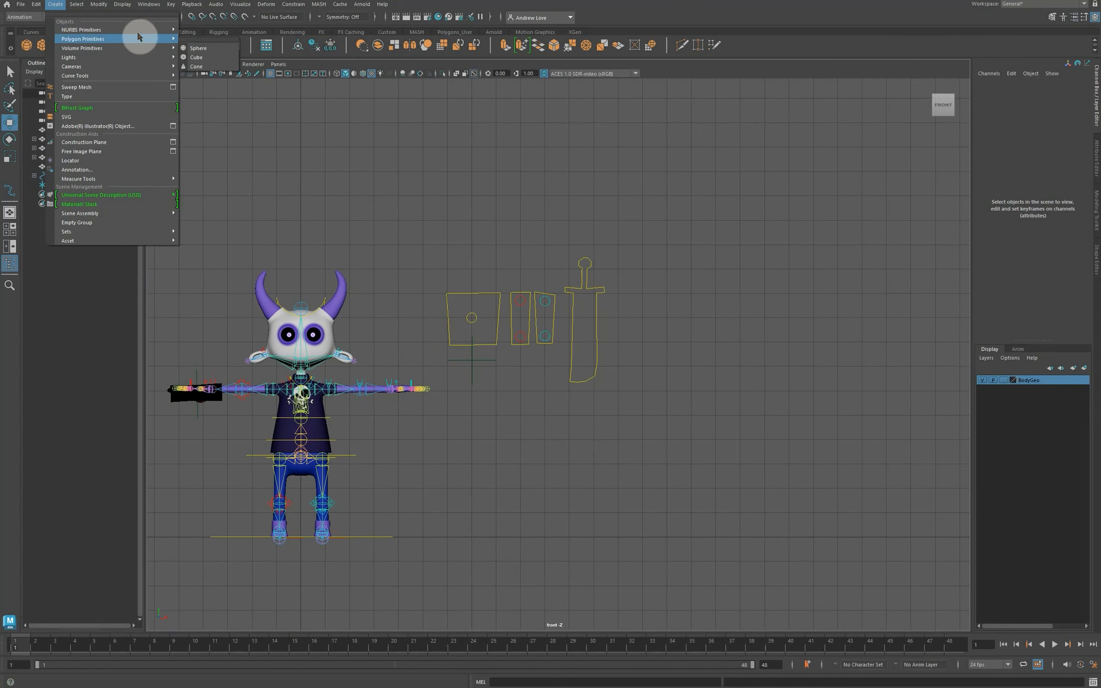
pyautogui.click(208, 87)
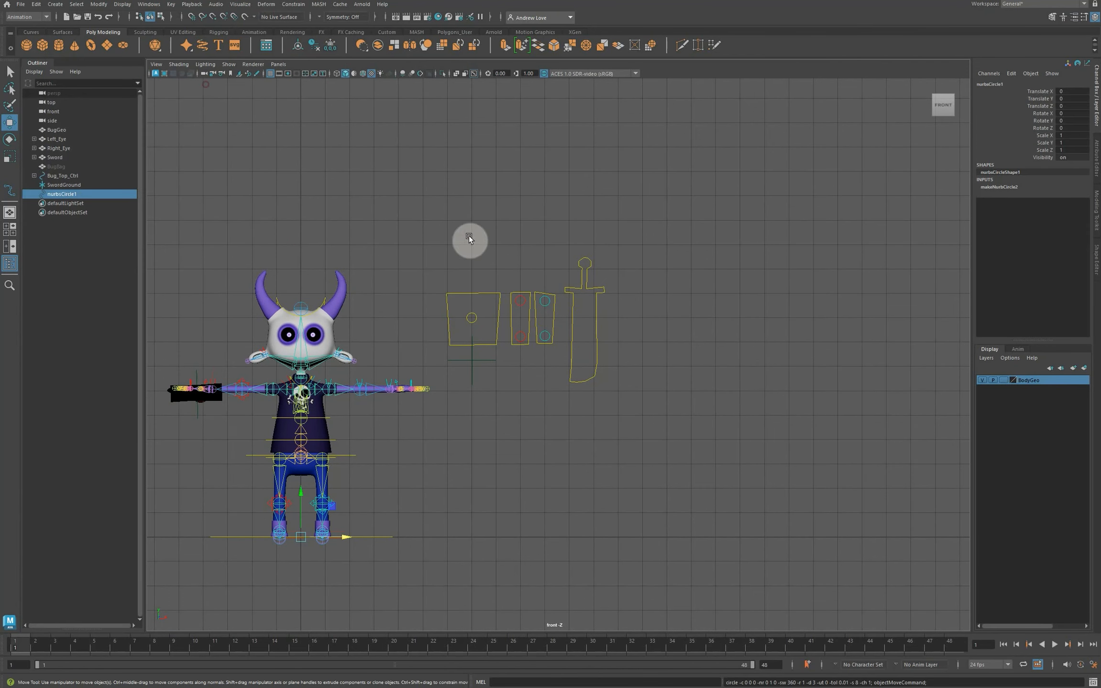
pyautogui.click(1075, 115)
pyautogui.write('90')
pyautogui.press('Return')
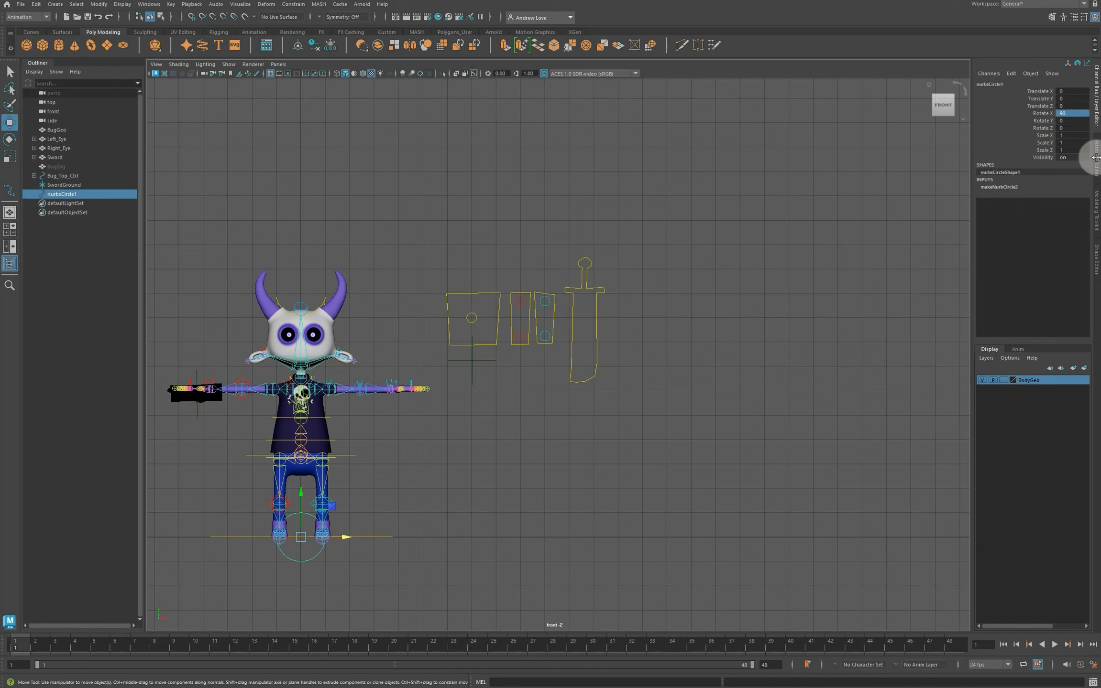
# Set the circle's radius to 0.2 and move it inside the sword frame's upper blade, at about X 11.63, Y 9.71.
pyautogui.click(1016, 187)
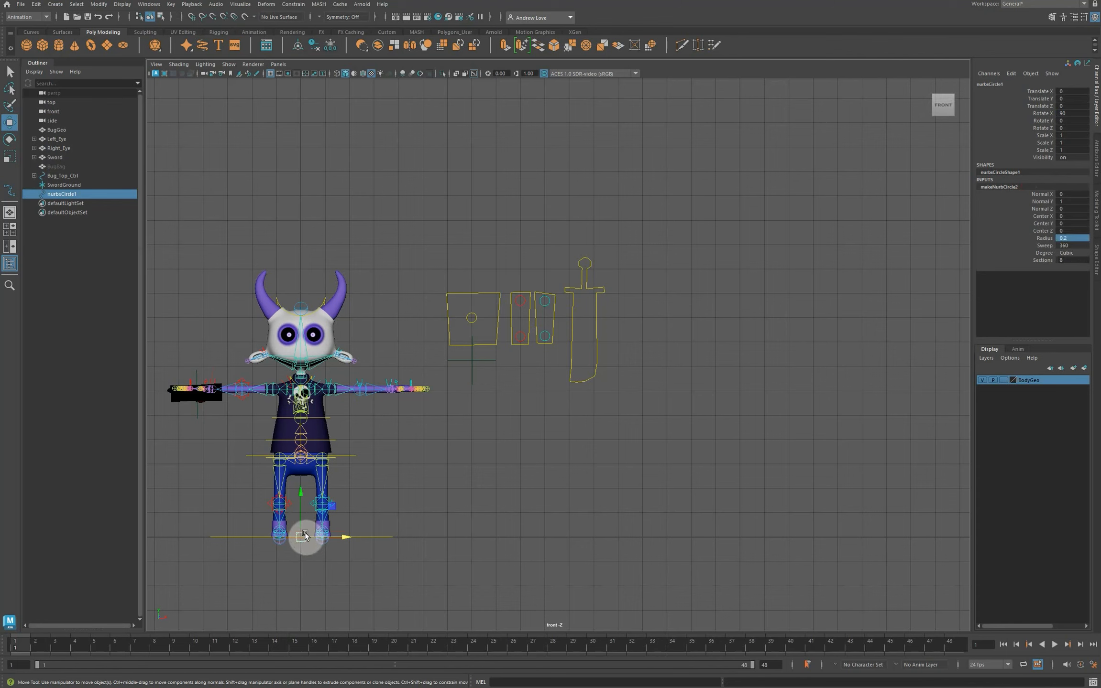
pyautogui.moveTo(305, 532); pyautogui.dragTo(670, 327)
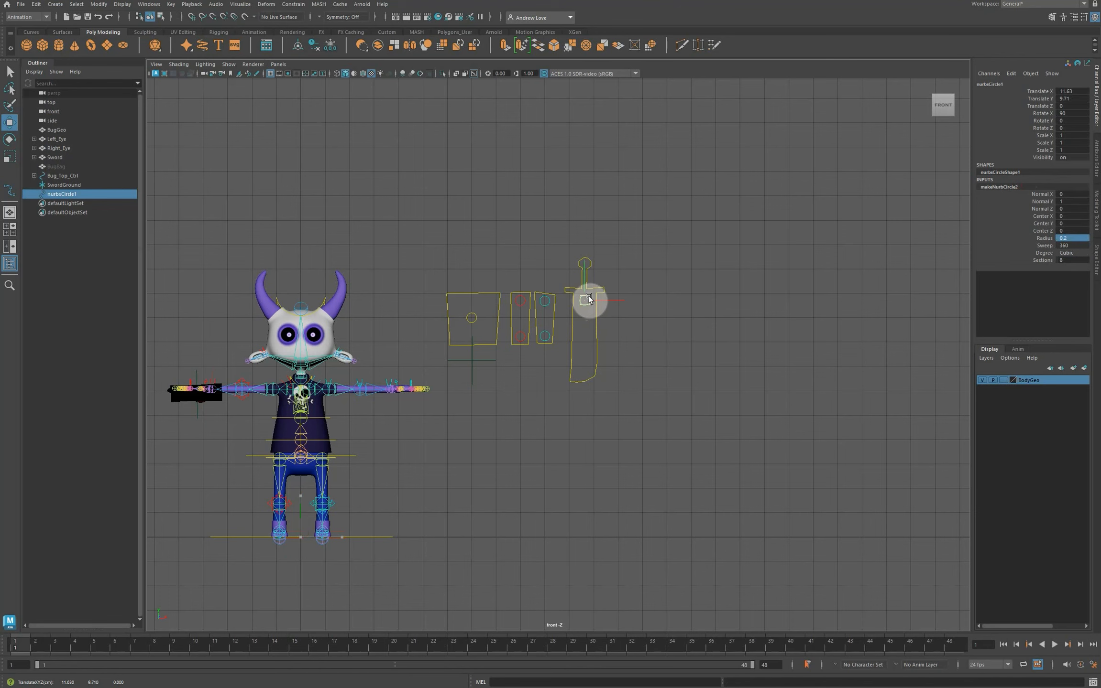
pyautogui.scroll(5, 673, 285)
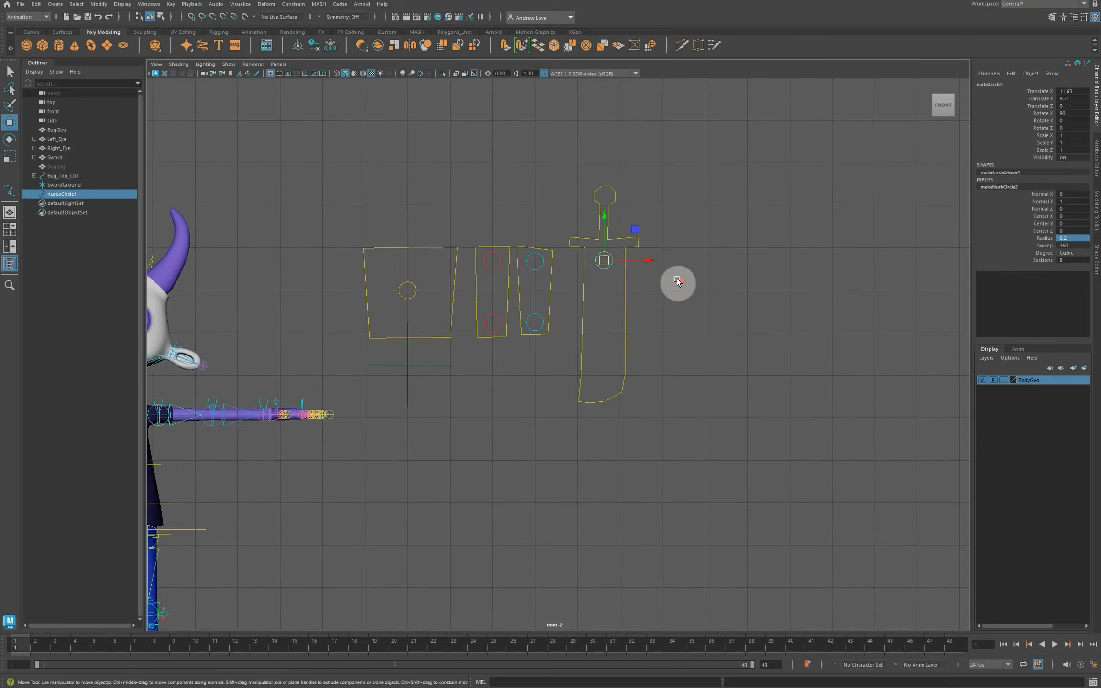
pyautogui.keyDown('alt'); pyautogui.moveTo(714, 344); pyautogui.dragTo(692, 393, button='middle'); pyautogui.keyUp('alt')
pyautogui.scroll(4, 686, 373)
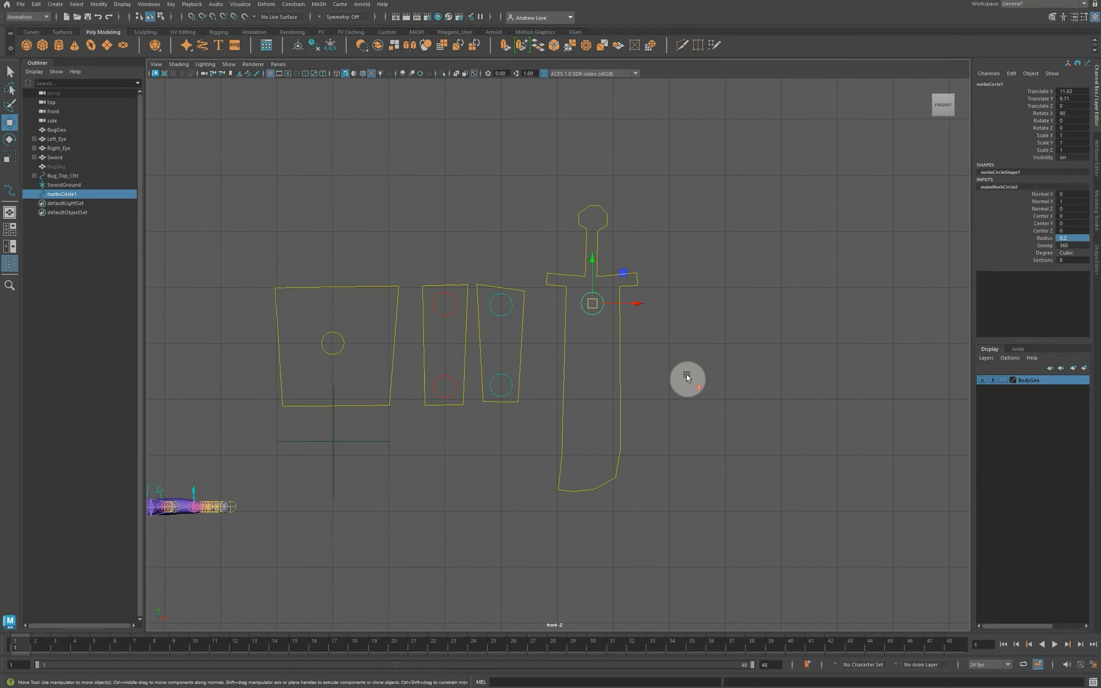
# Duplicate the circle and move the copy straight down the blade to about Y 9.
pyautogui.hotkey('ctrl', 'd')
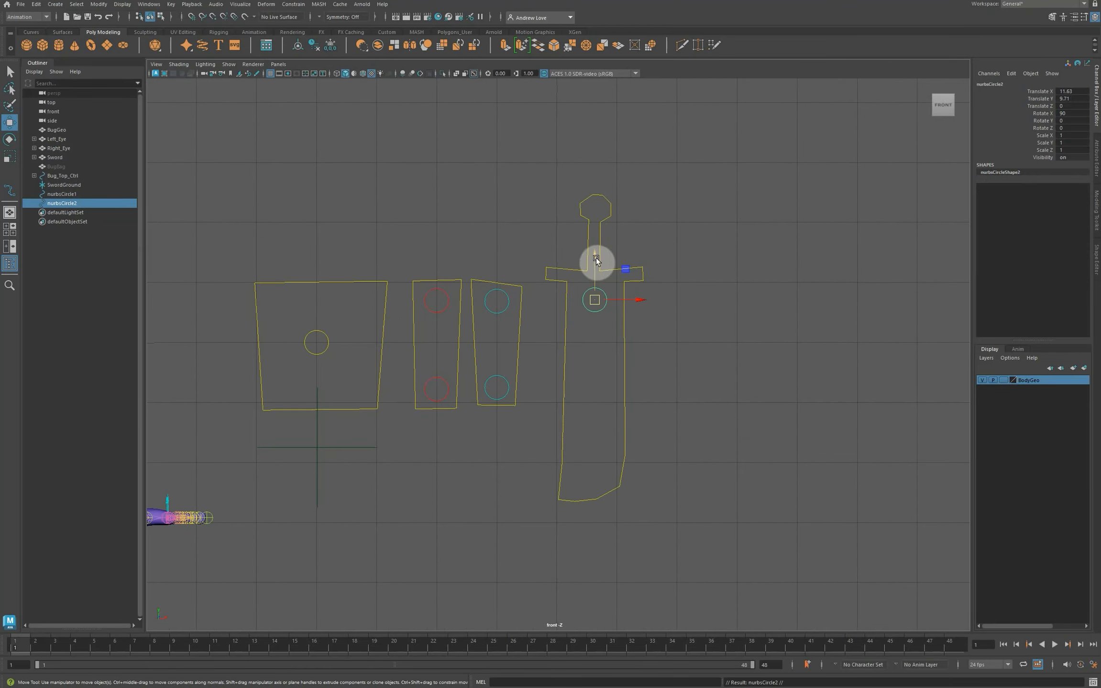
pyautogui.moveTo(595, 258); pyautogui.dragTo(604, 300)
pyautogui.scroll(5, 573, 317)
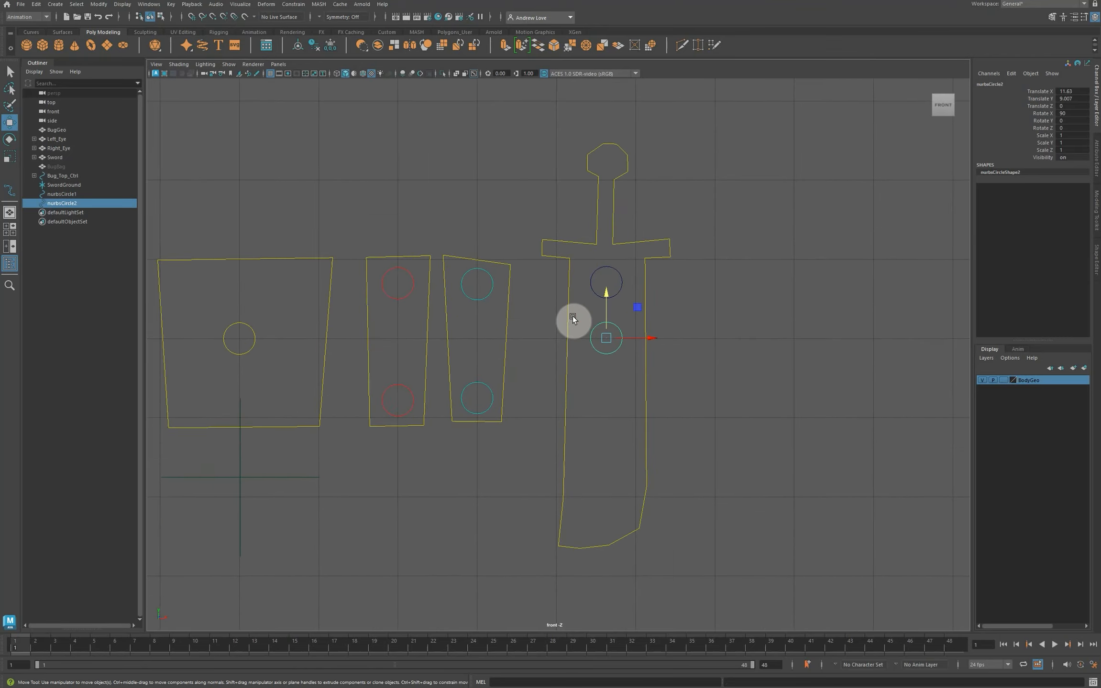
pyautogui.keyDown('alt'); pyautogui.moveTo(578, 314); pyautogui.dragTo(536, 246, button='middle'); pyautogui.keyUp('alt')
pyautogui.scroll(2, 536, 245)
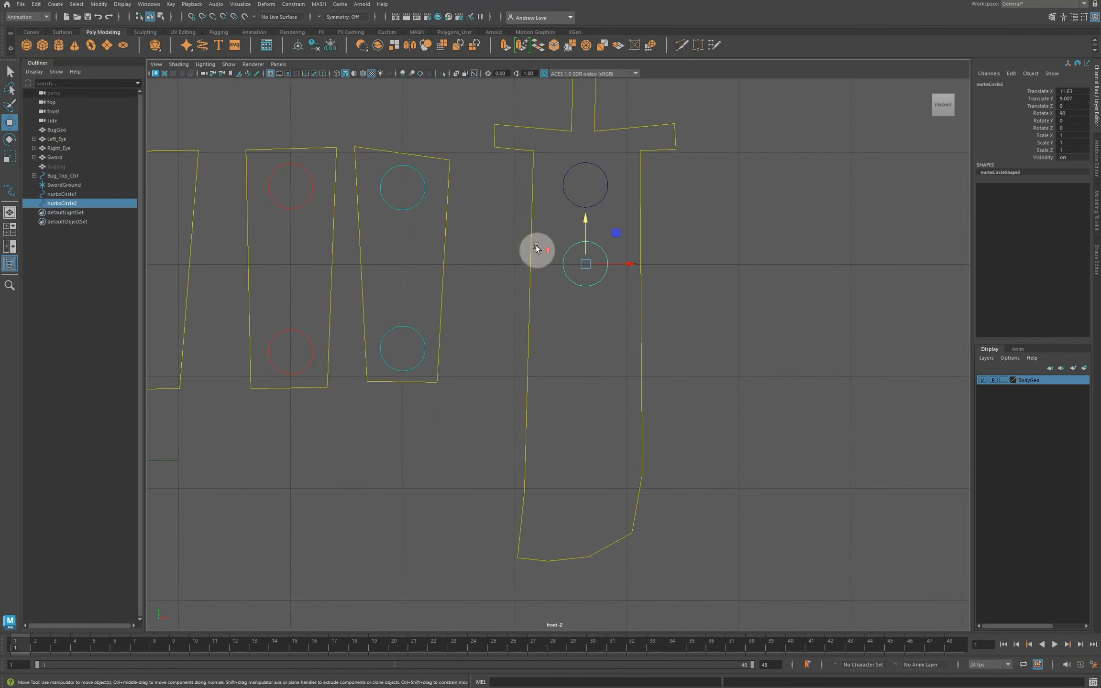
# Select the lower circle's four diagonal control vertices and scale them in to the center to form a four-pointed star.
pyautogui.moveTo(573, 230); pyautogui.dragTo(509, 230, button='right')
pyautogui.scroll(1, 535, 220)
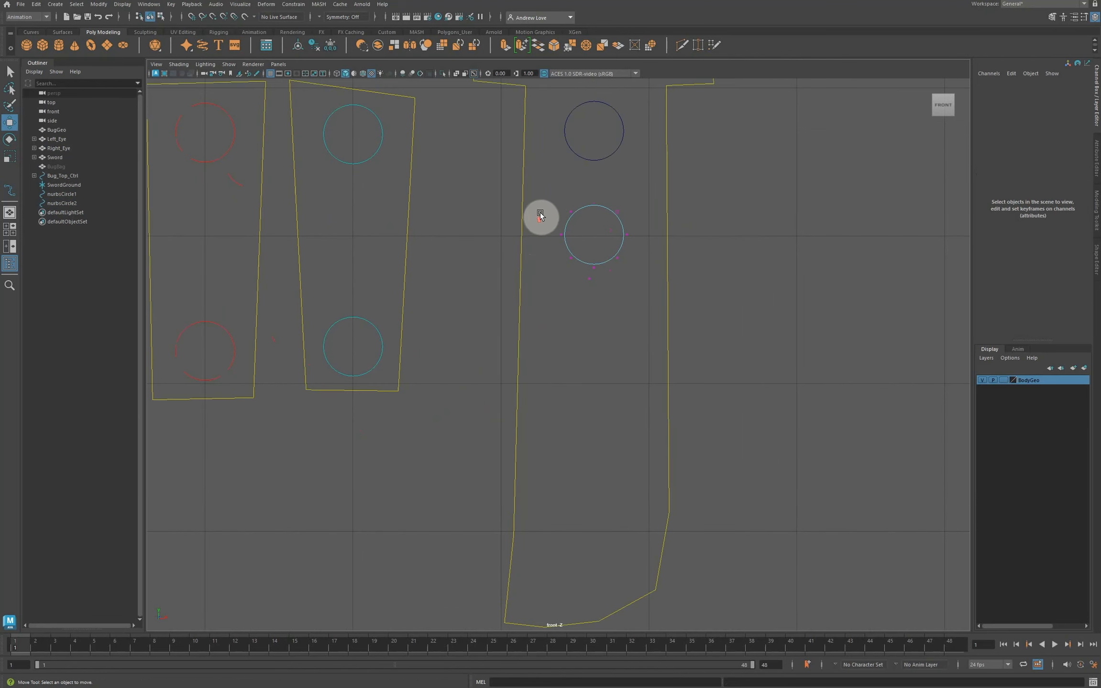
pyautogui.moveTo(553, 206); pyautogui.dragTo(580, 221)
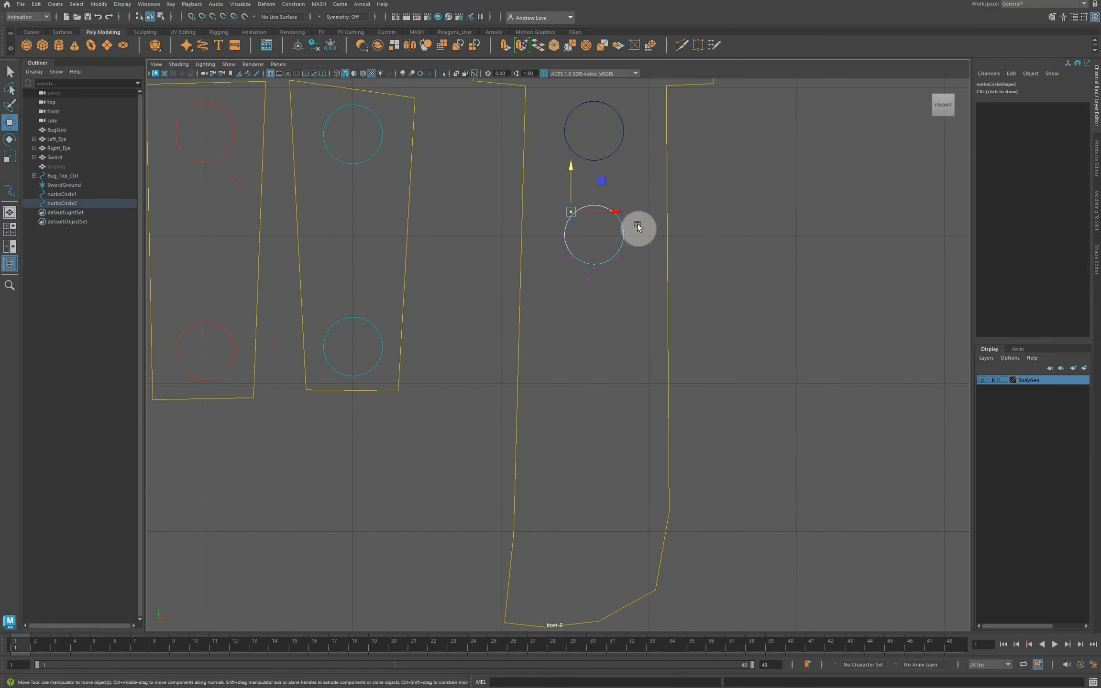
pyautogui.press('q')
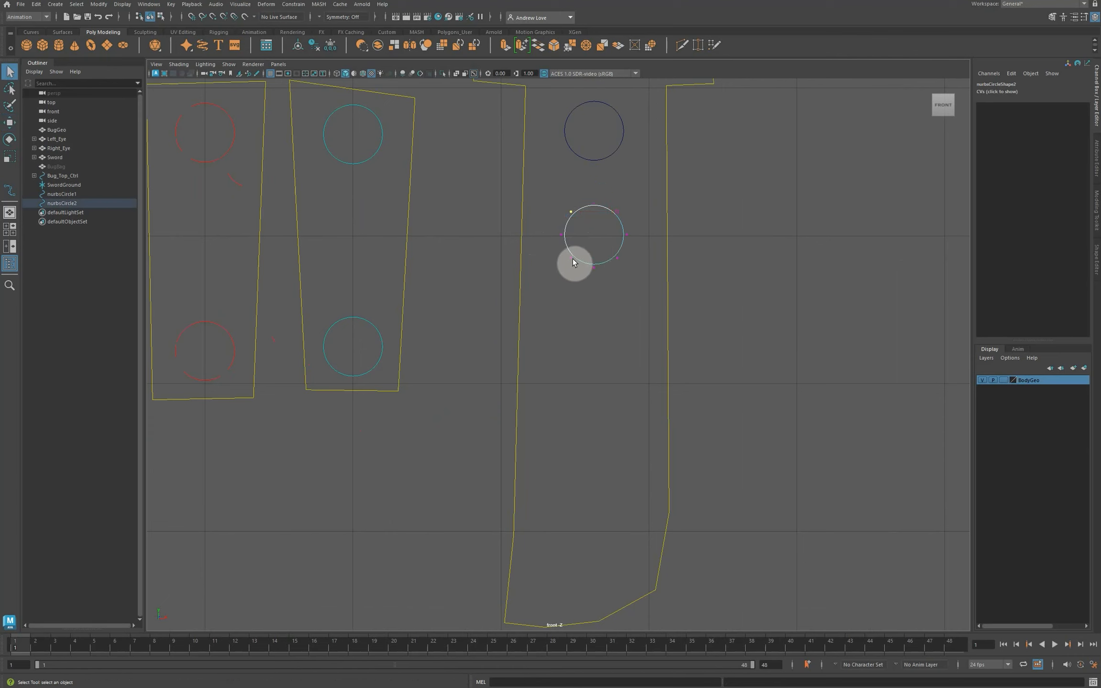
pyautogui.keyDown('shift'); pyautogui.moveTo(631, 265); pyautogui.dragTo(632, 267); pyautogui.keyUp('shift')
pyautogui.keyDown('shift'); pyautogui.moveTo(611, 222); pyautogui.dragTo(624, 203); pyautogui.keyUp('shift')
pyautogui.press('r')
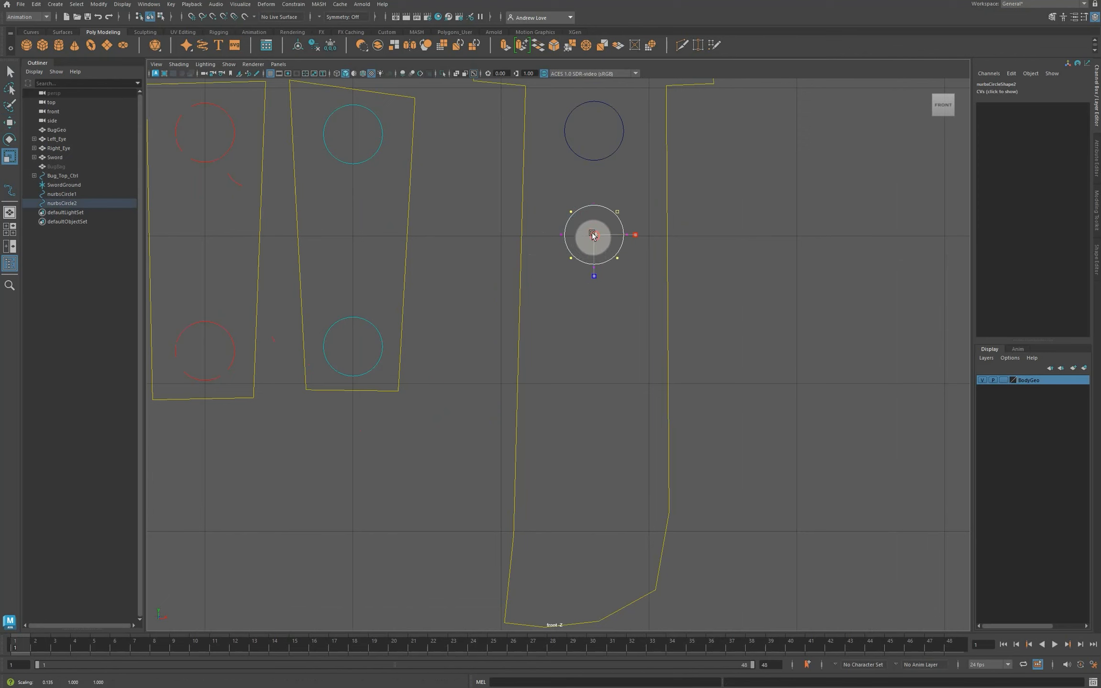
pyautogui.moveTo(570, 212); pyautogui.dragTo(566, 208, button='middle')
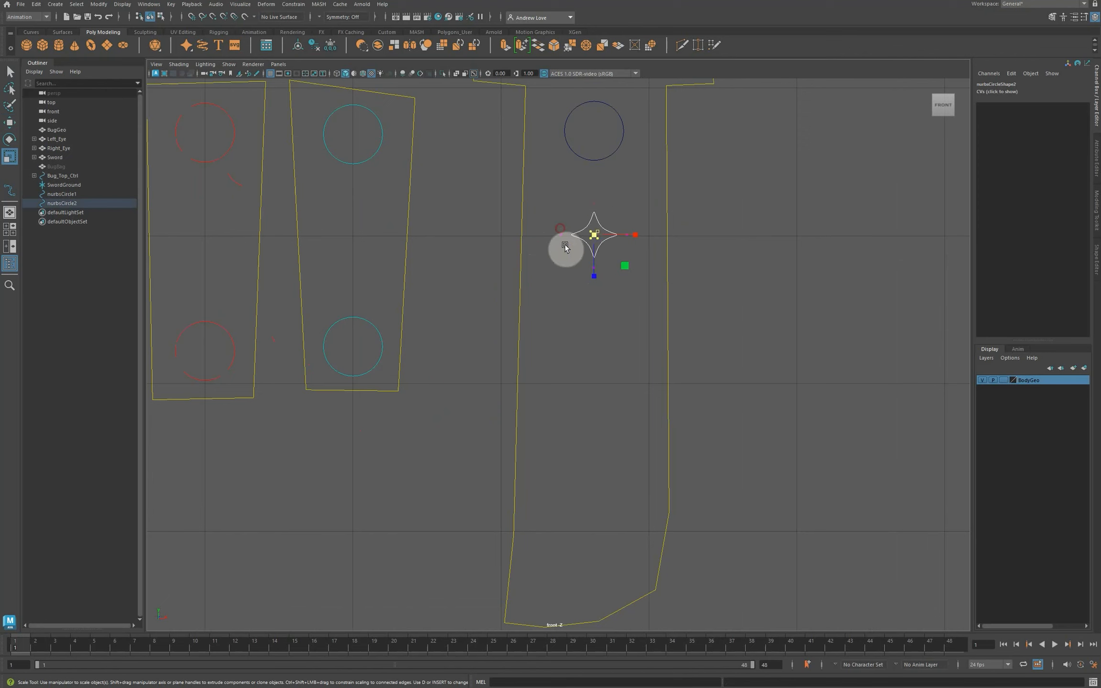
# Scale the star's four outer control vertices outward to lengthen its points, then return the curve to object mode.
pyautogui.moveTo(583, 194); pyautogui.dragTo(629, 228)
pyautogui.keyDown('shift'); pyautogui.moveTo(584, 275); pyautogui.dragTo(601, 237); pyautogui.keyUp('shift')
pyautogui.moveTo(611, 243)
pyautogui.mouseDown()
pyautogui.moveTo(626, 254)
pyautogui.moveTo(608, 253)
pyautogui.moveTo(608, 231)
pyautogui.mouseUp()
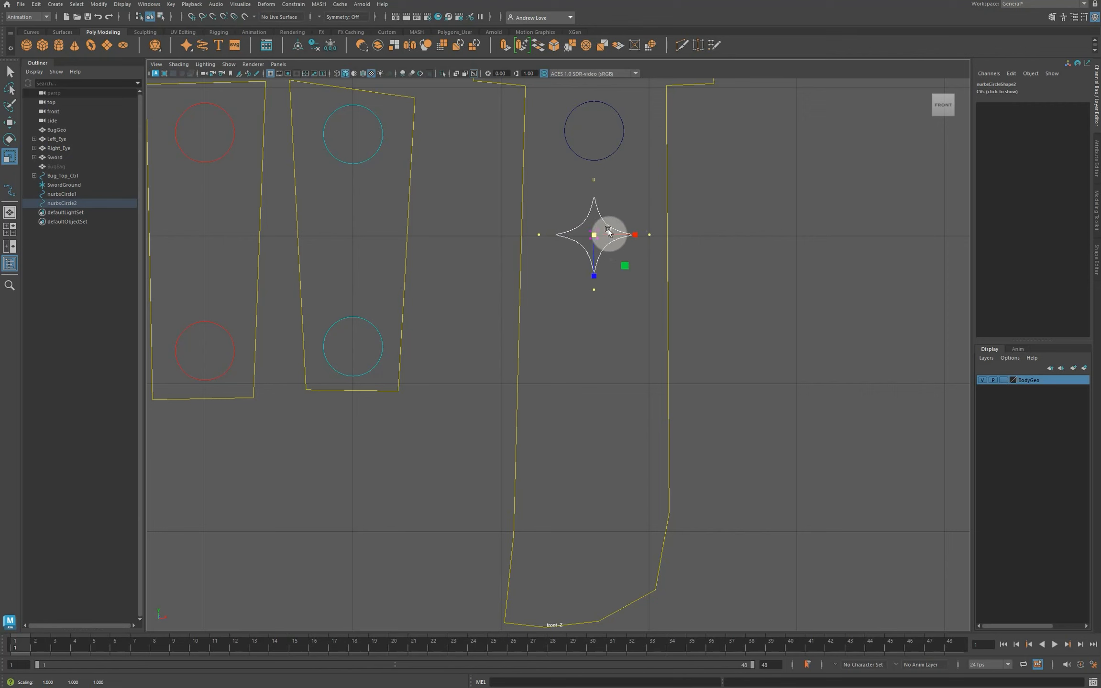
pyautogui.rightClick(608, 231)
pyautogui.click(748, 221)
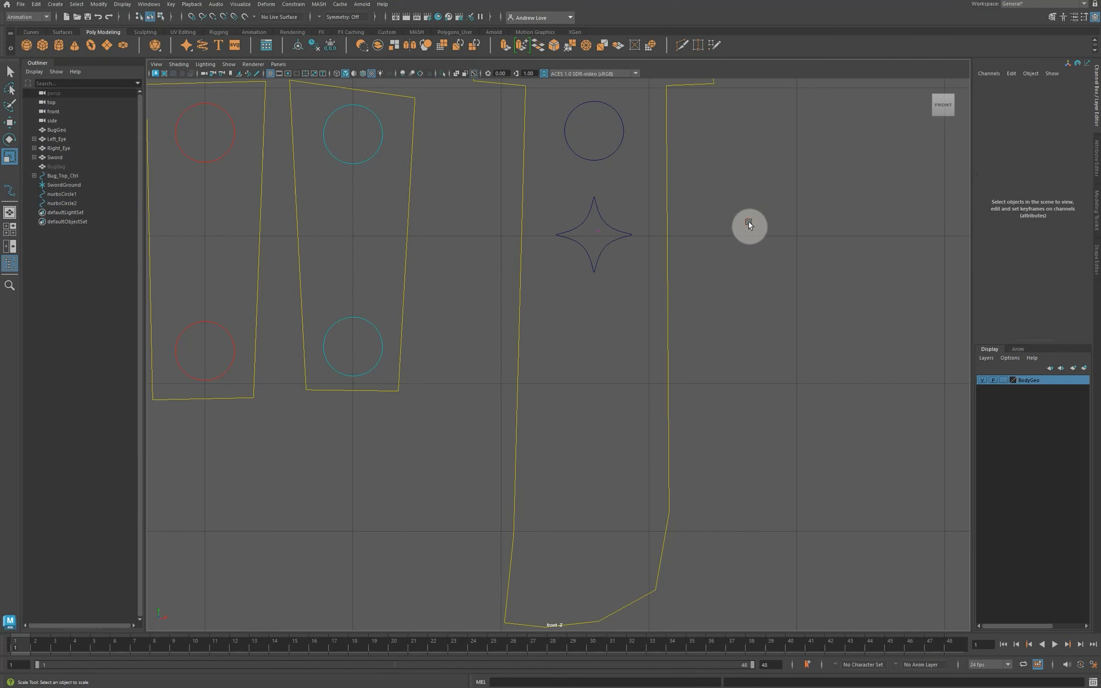
# Enable drawing overrides on the upper circle's shape and set its RGB override color to cyan.
pyautogui.click(605, 154)
pyautogui.scroll(-6, 753, 149)
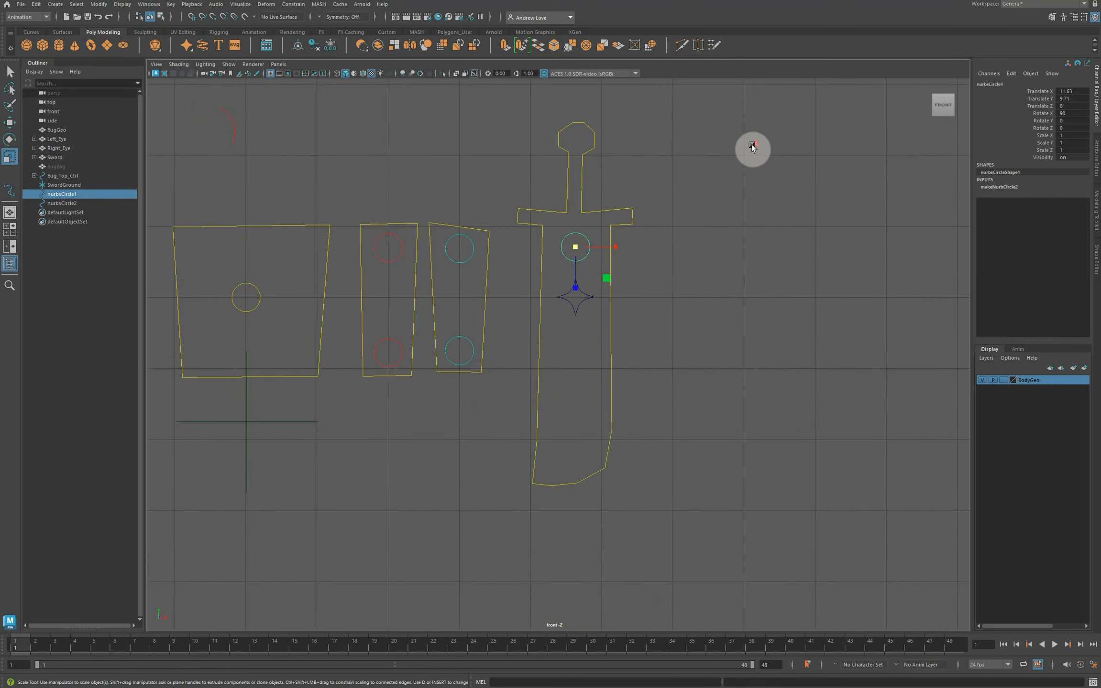
pyautogui.scroll(1, 757, 152)
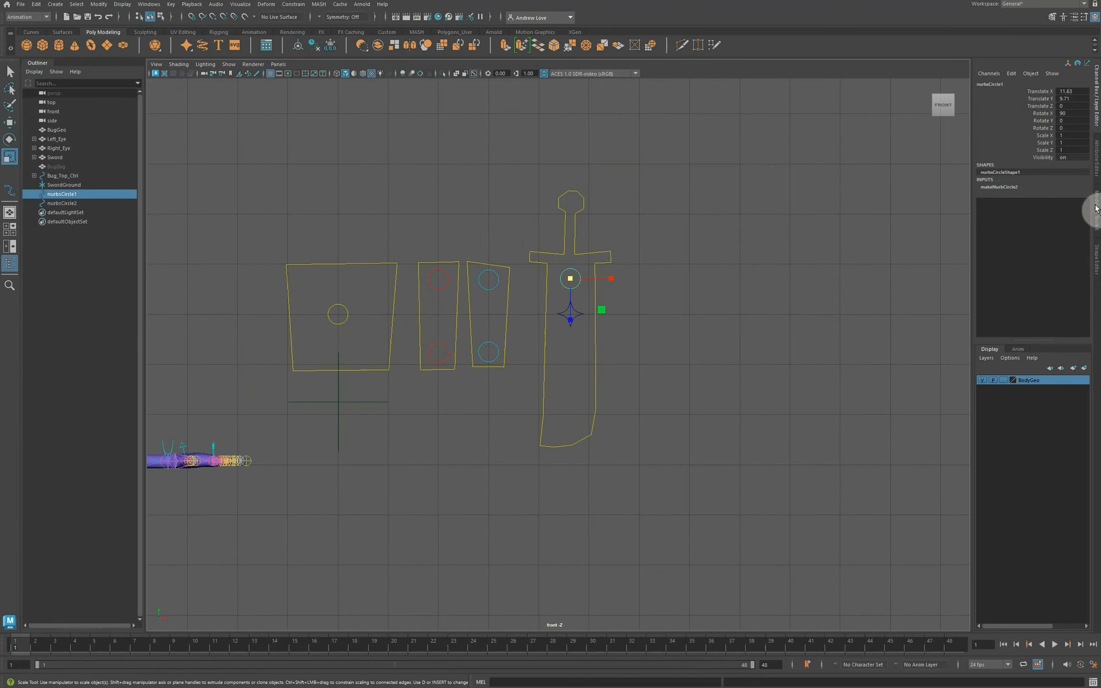
pyautogui.click(1096, 172)
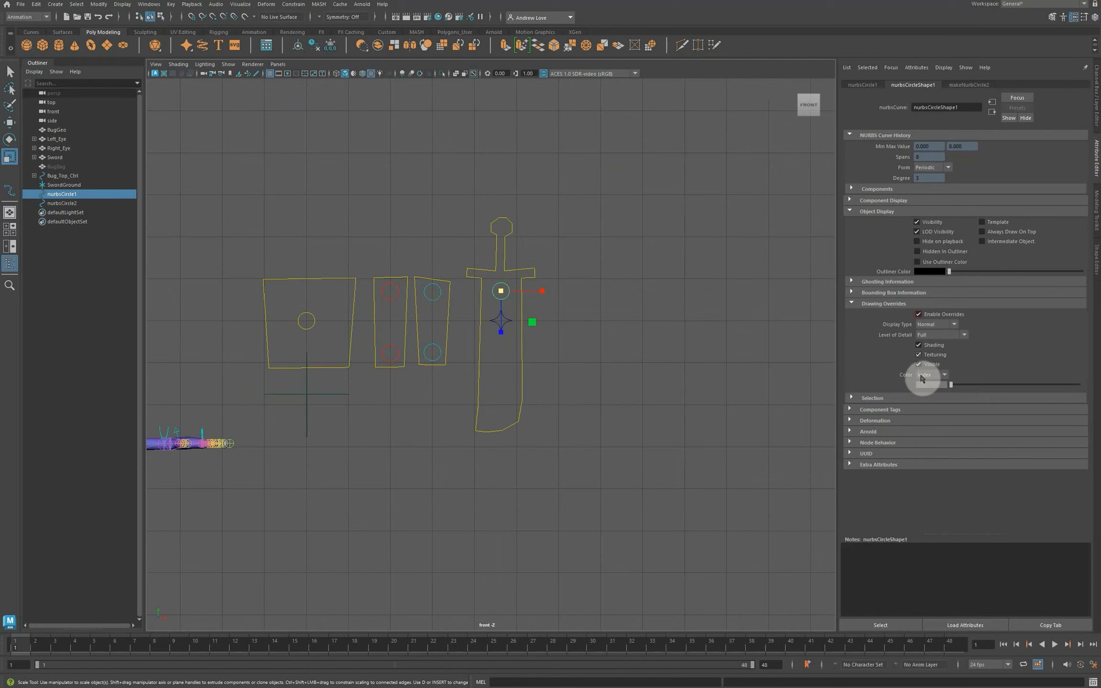
pyautogui.click(931, 376)
pyautogui.click(930, 386)
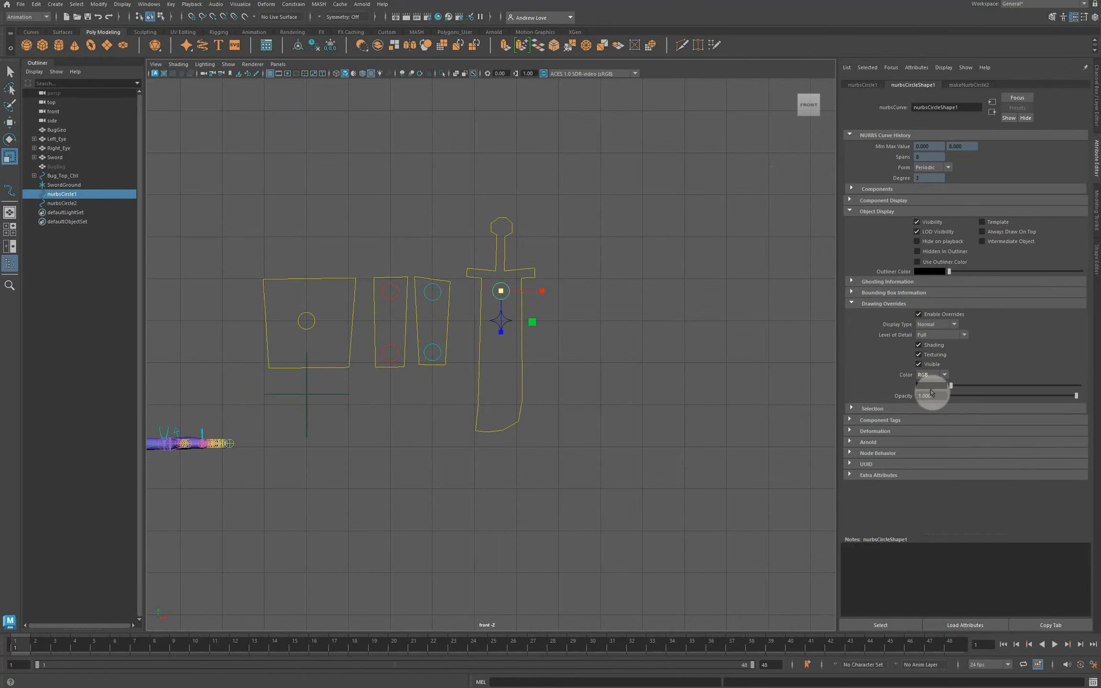
pyautogui.click(927, 387)
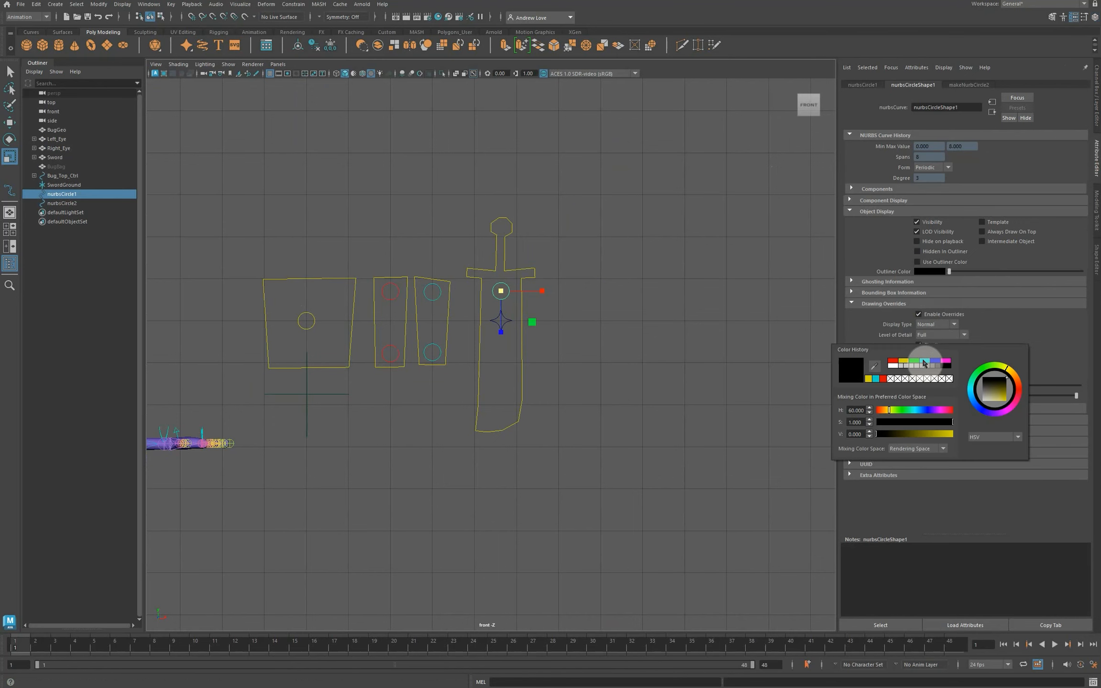
pyautogui.click(924, 362)
# Enable drawing overrides on the star curve's shape and set its RGB override color to red.
pyautogui.click(498, 321)
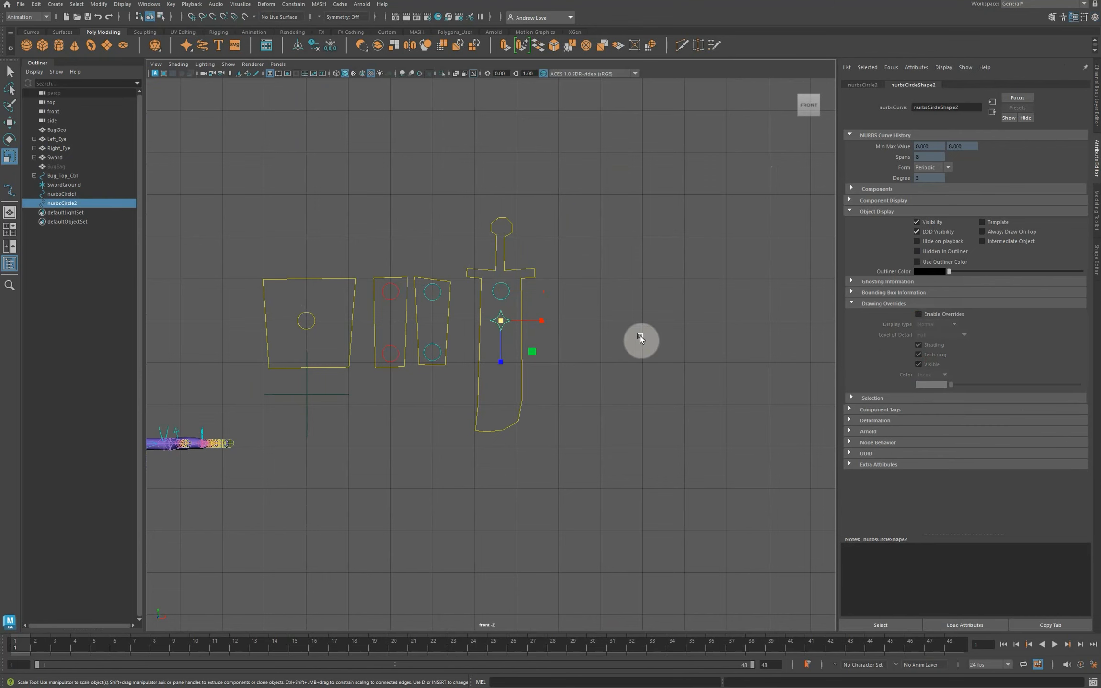
pyautogui.click(918, 315)
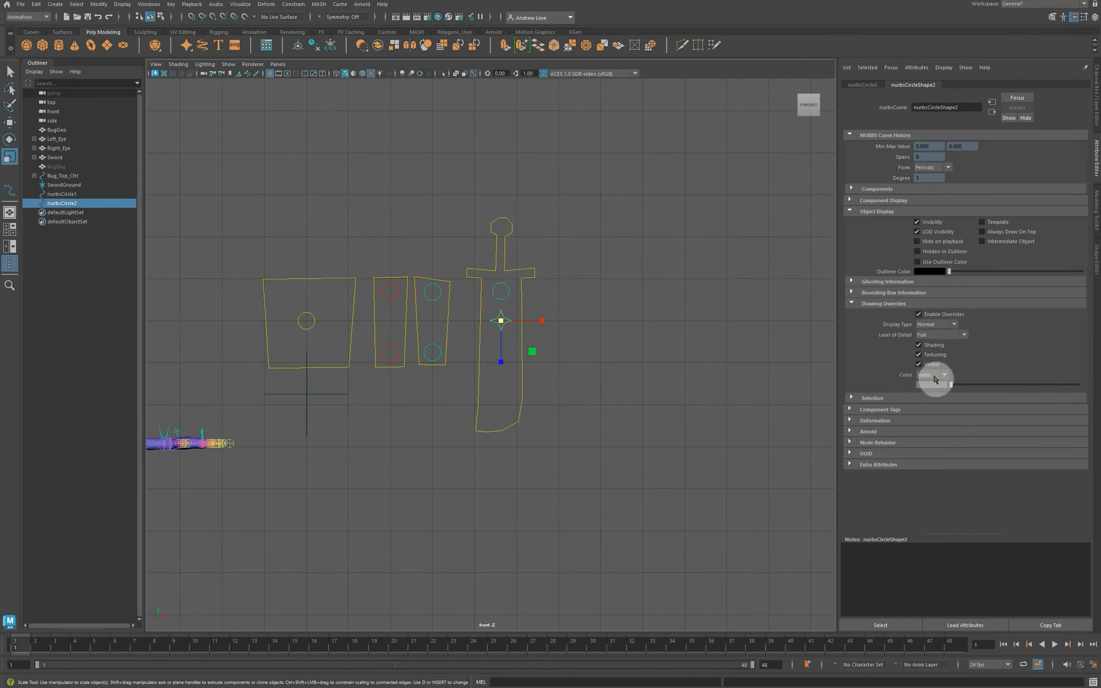
pyautogui.click(935, 376)
pyautogui.click(931, 385)
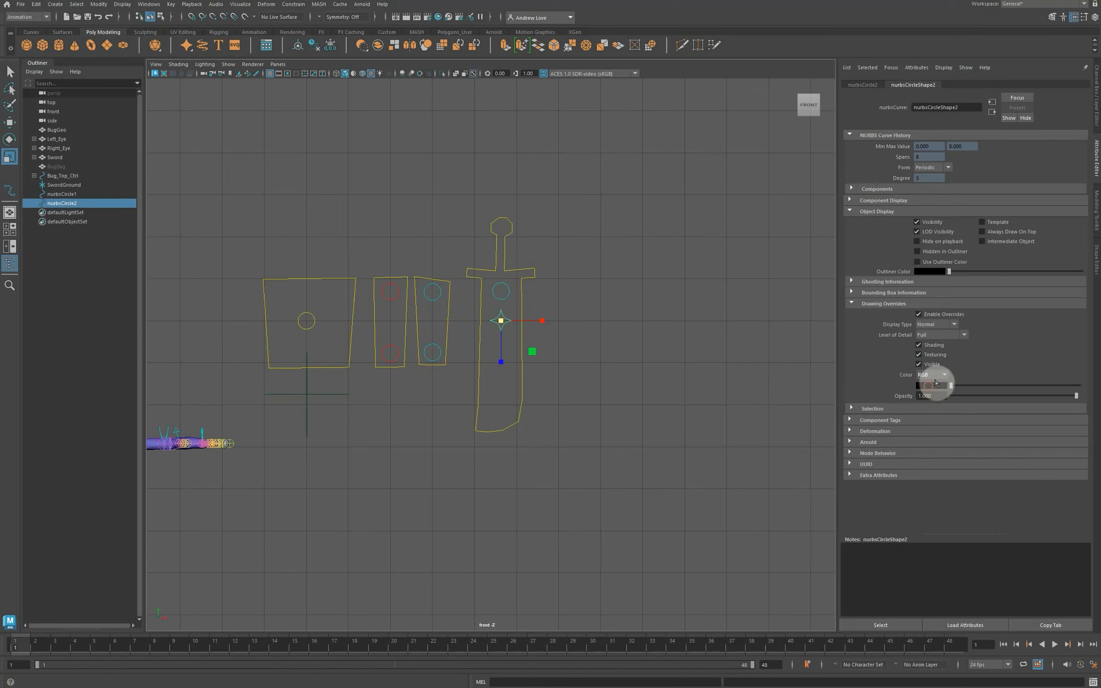
pyautogui.click(902, 354)
pyautogui.click(699, 377)
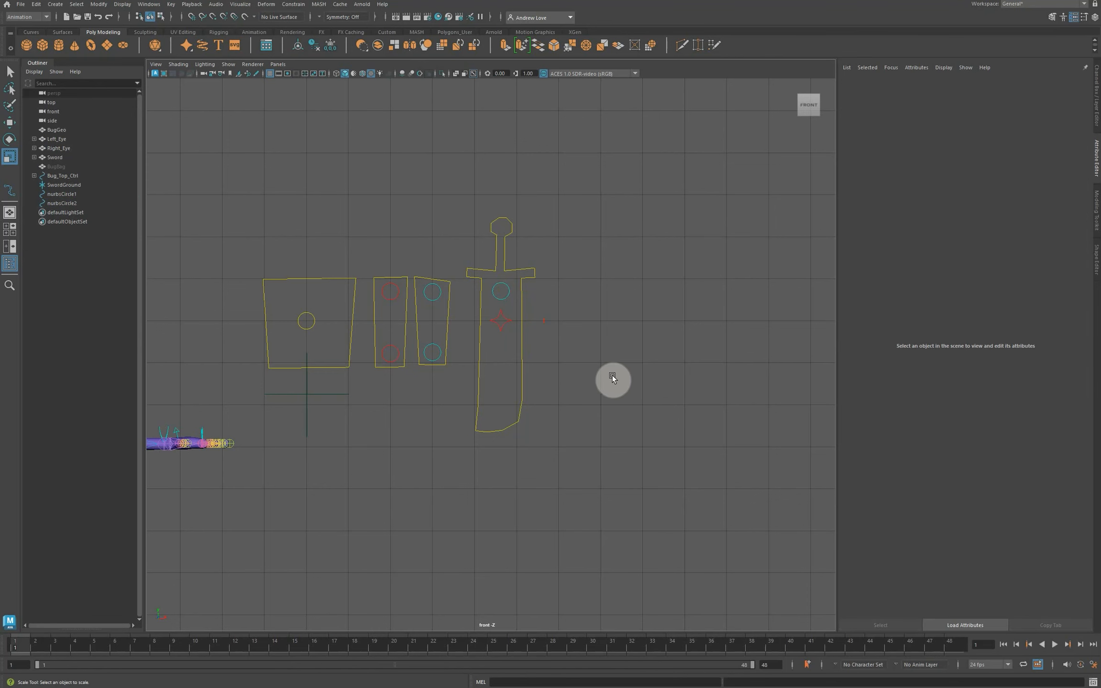
# Move the red star up so it is centered on the circle near the top of the sword frame's blade.
pyautogui.click(501, 322)
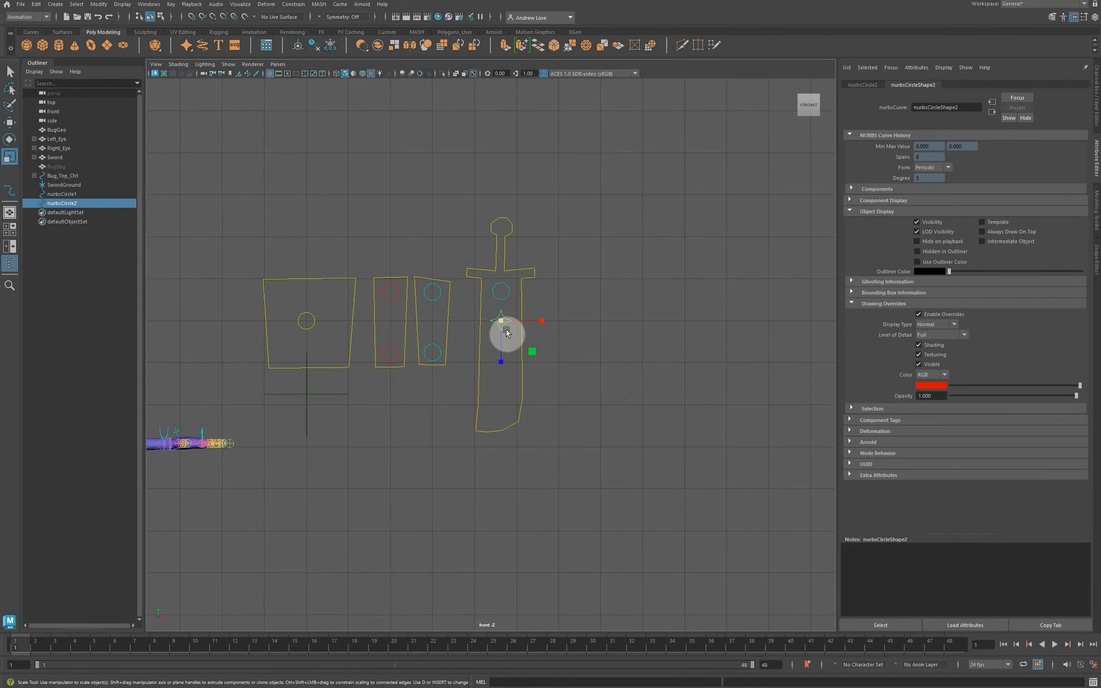
pyautogui.press('w')
pyautogui.moveTo(501, 304); pyautogui.dragTo(500, 298)
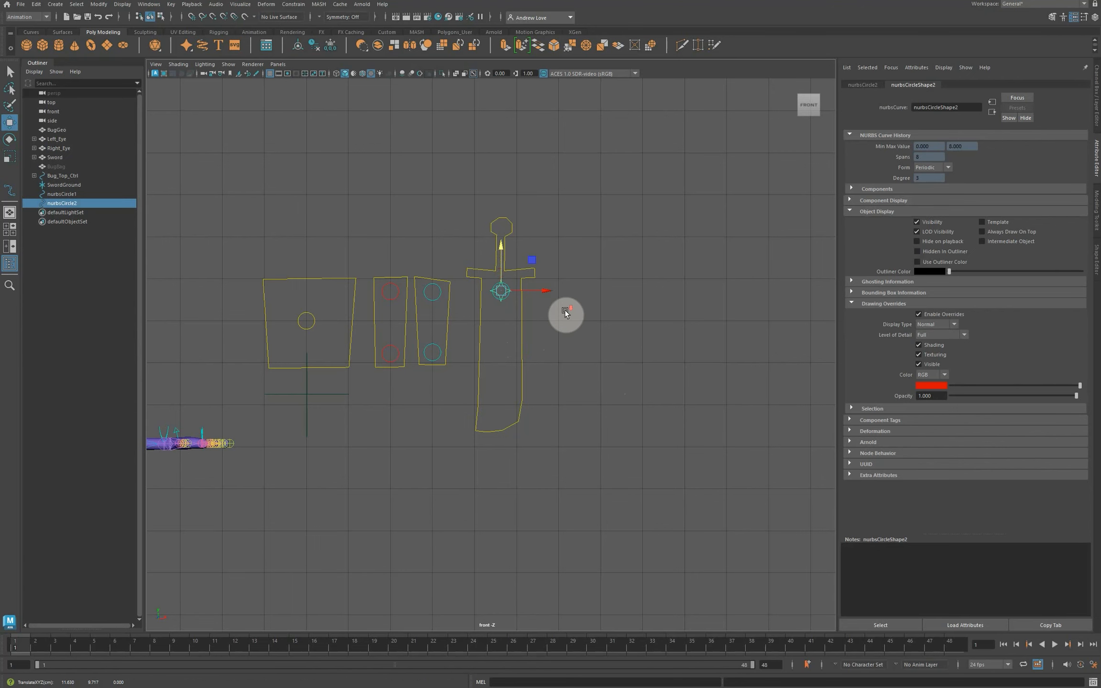
pyautogui.scroll(-3, 565, 311)
pyautogui.click(505, 382)
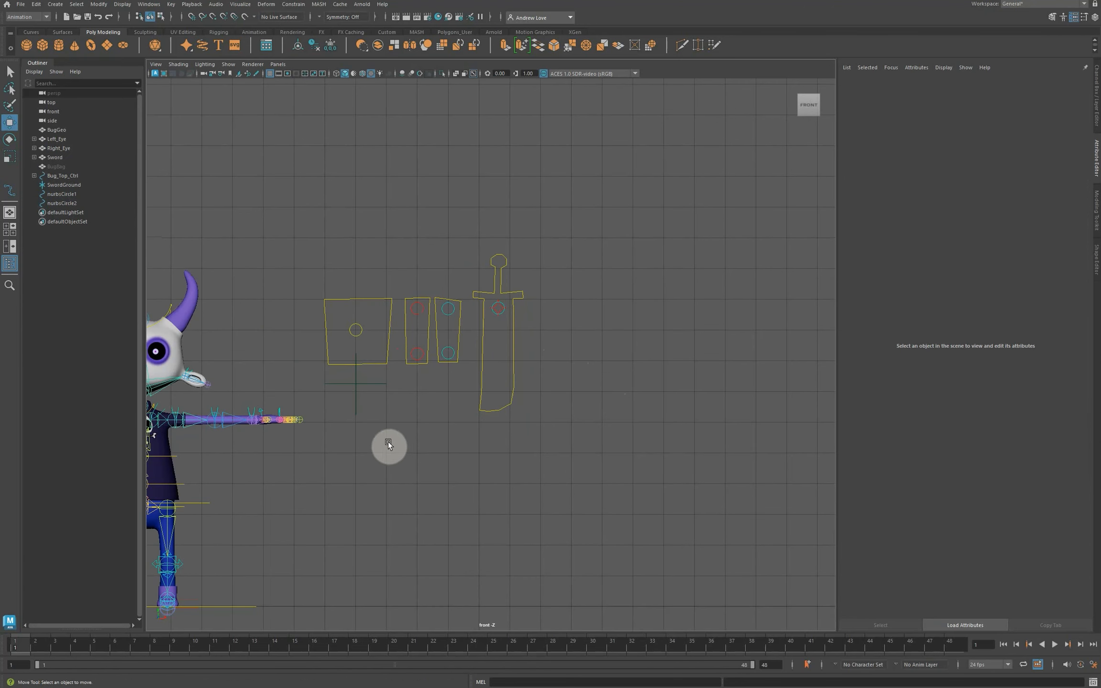
# Lock and hide every transform channel and visibility except Translate Y on both the cyan circle and the red star curve.
pyautogui.keyDown('alt'); pyautogui.moveTo(388, 442); pyautogui.dragTo(488, 427, button='middle'); pyautogui.keyUp('alt')
pyautogui.moveTo(585, 318); pyautogui.dragTo(605, 290)
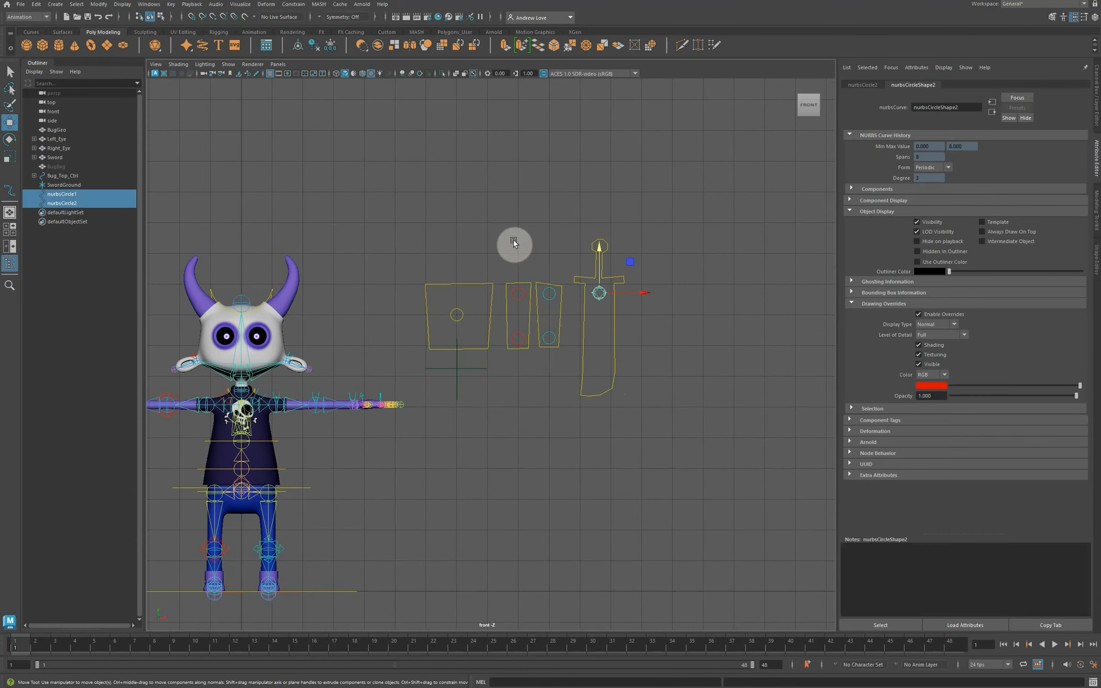
pyautogui.click(413, 143)
pyautogui.scroll(3, 398, 149)
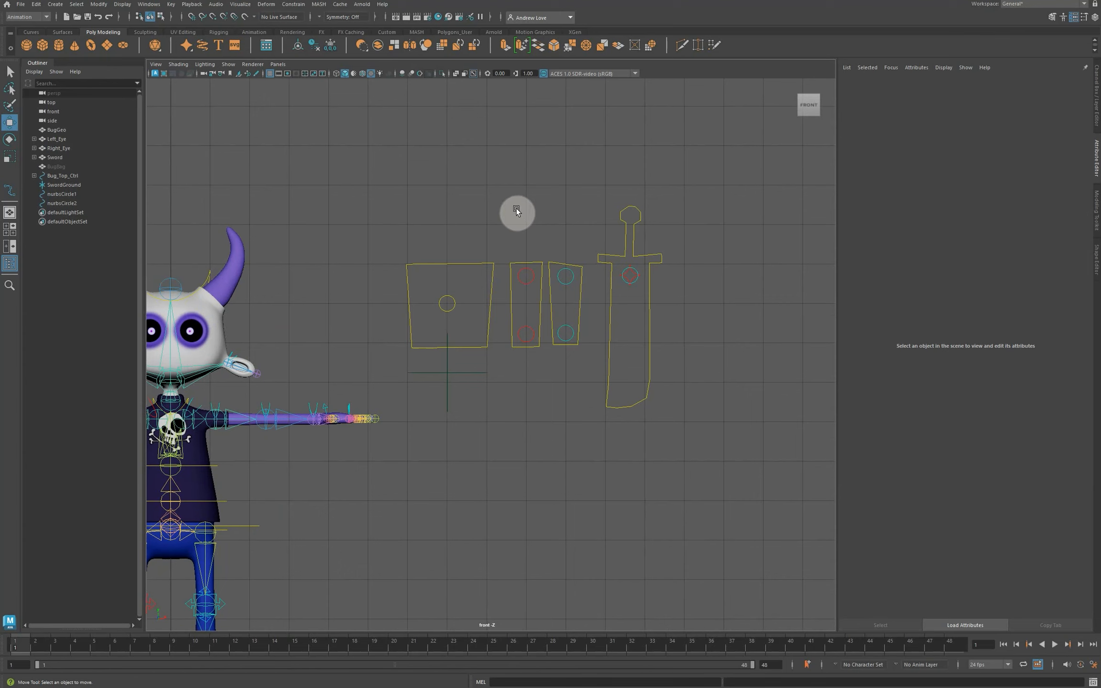
pyautogui.click(631, 277)
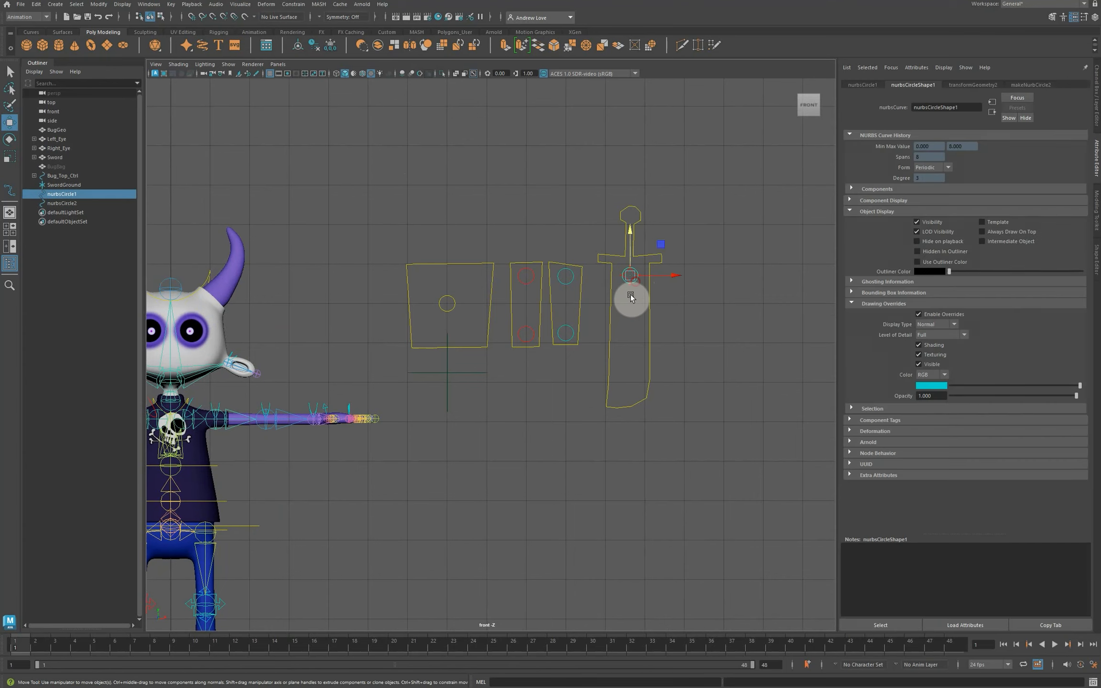
pyautogui.keyDown('shift'); pyautogui.click(631, 273); pyautogui.keyUp('shift')
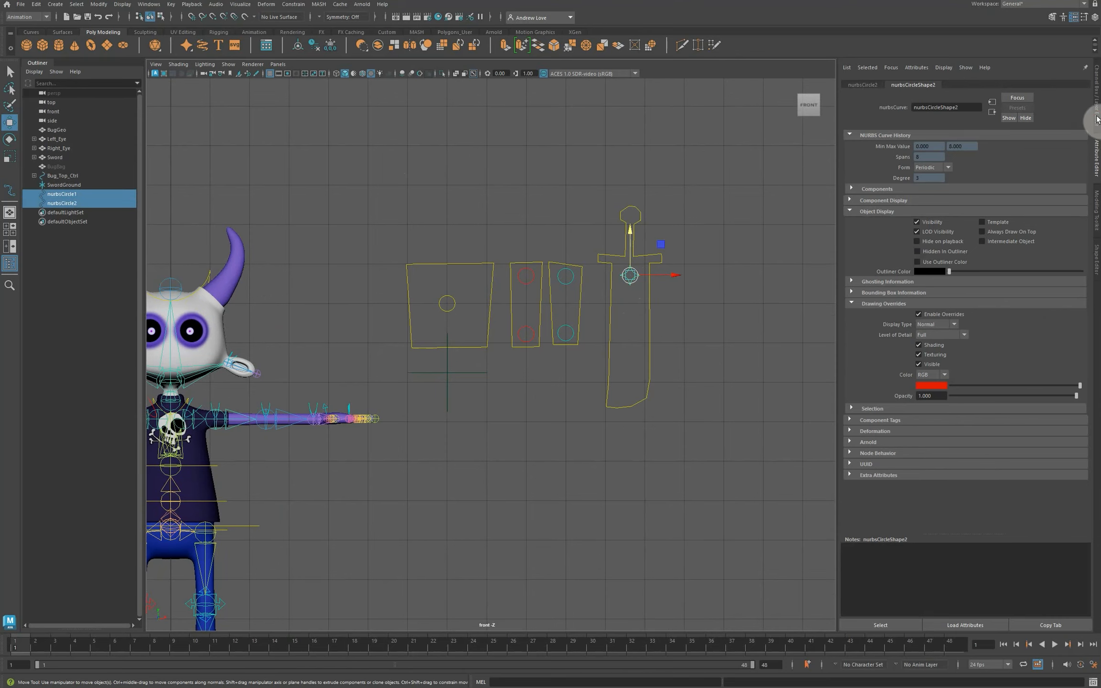
pyautogui.click(1096, 119)
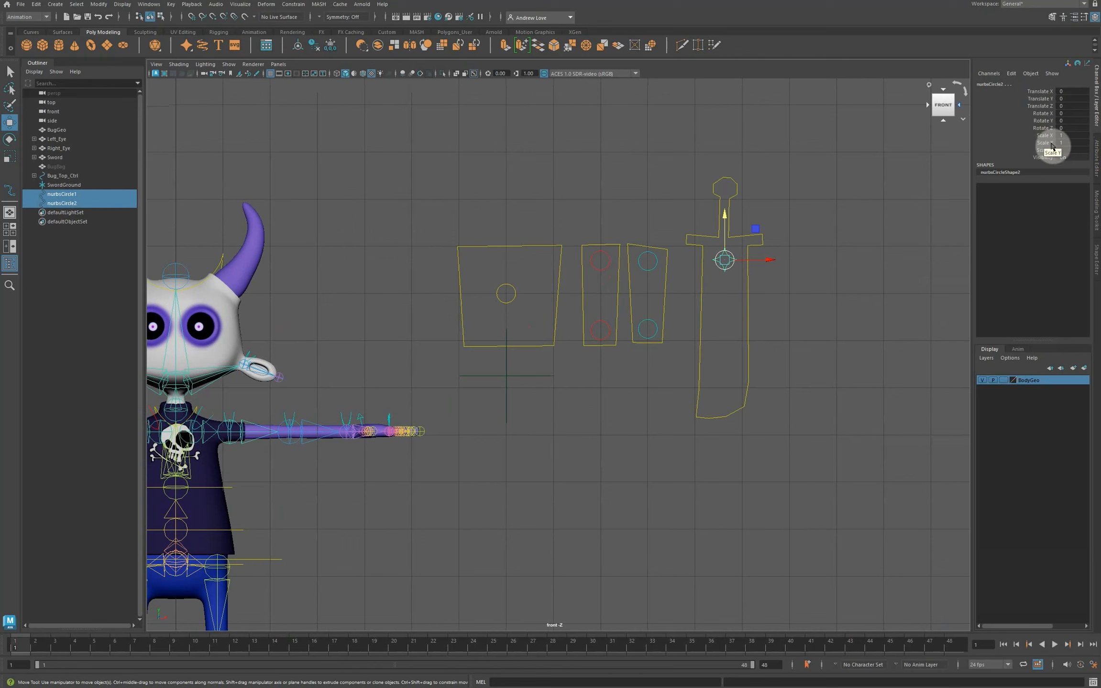
pyautogui.click(1038, 91)
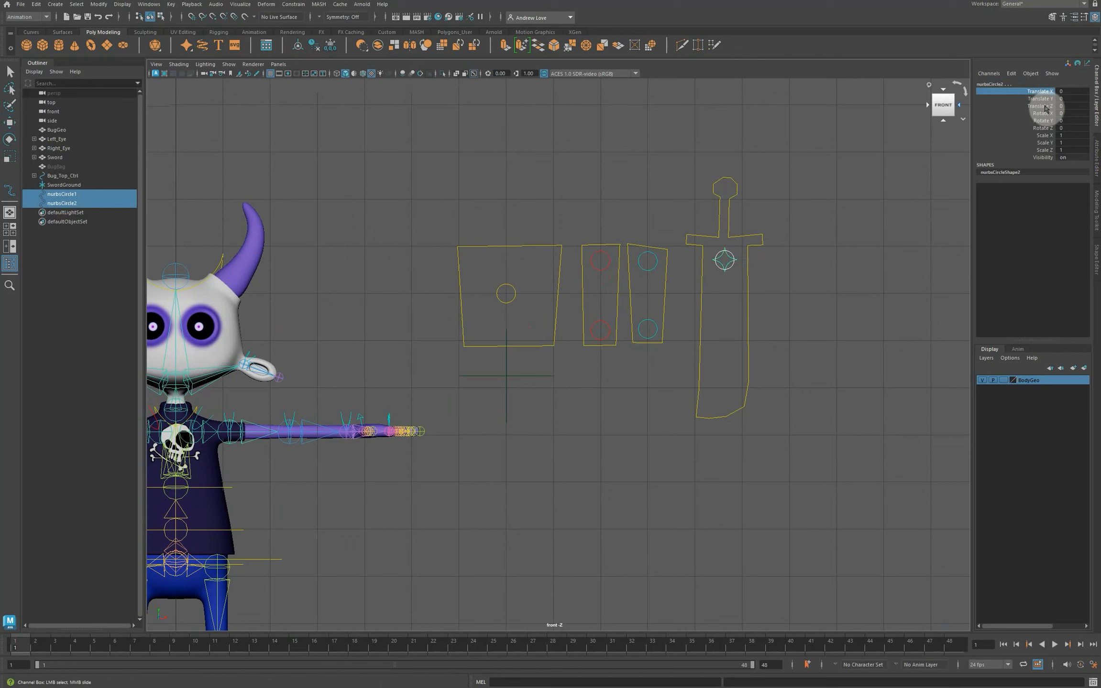
pyautogui.keyDown('ctrl'); pyautogui.moveTo(1039, 109); pyautogui.dragTo(1047, 154); pyautogui.keyUp('ctrl')
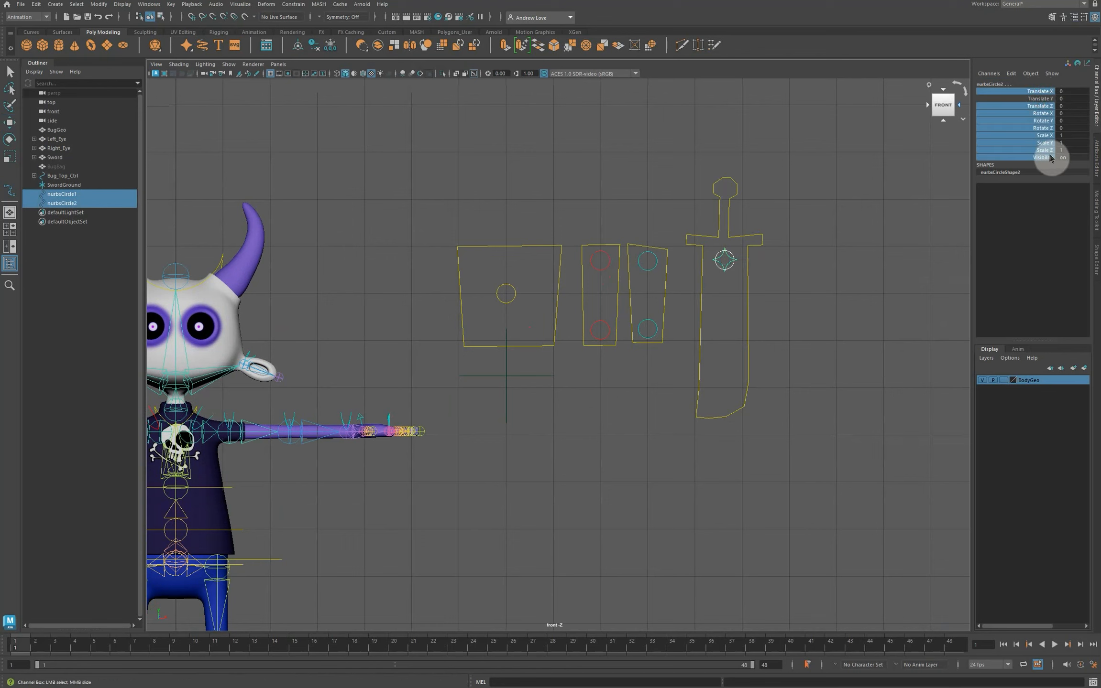
pyautogui.rightClick(1036, 146)
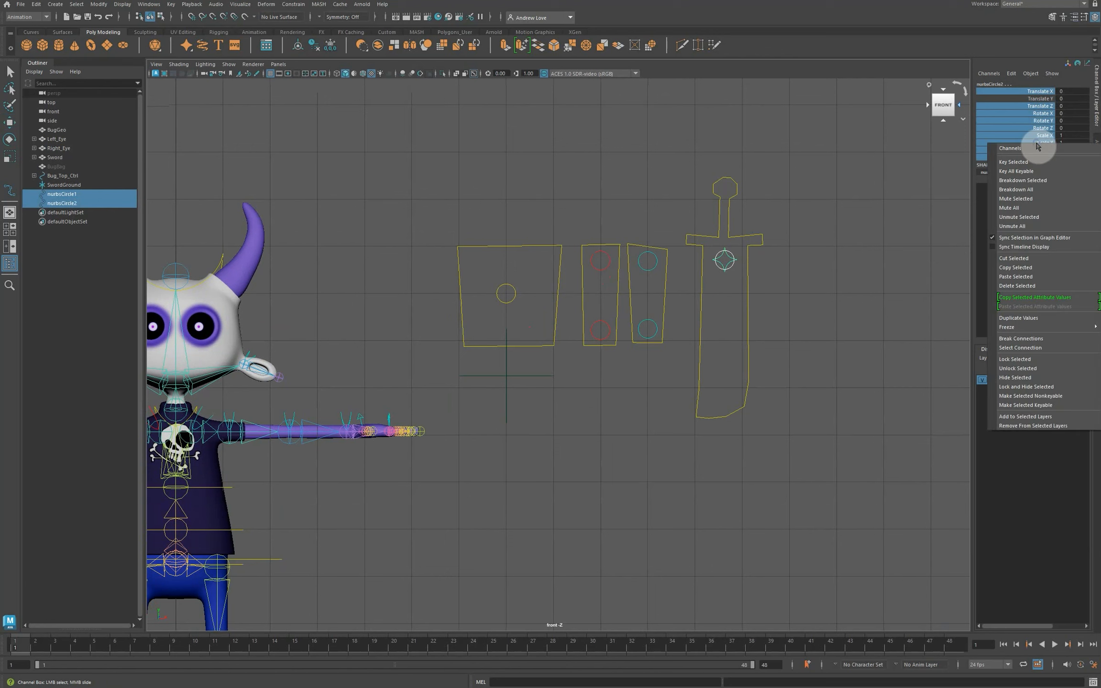
pyautogui.click(1028, 388)
pyautogui.press('w')
pyautogui.click(851, 379)
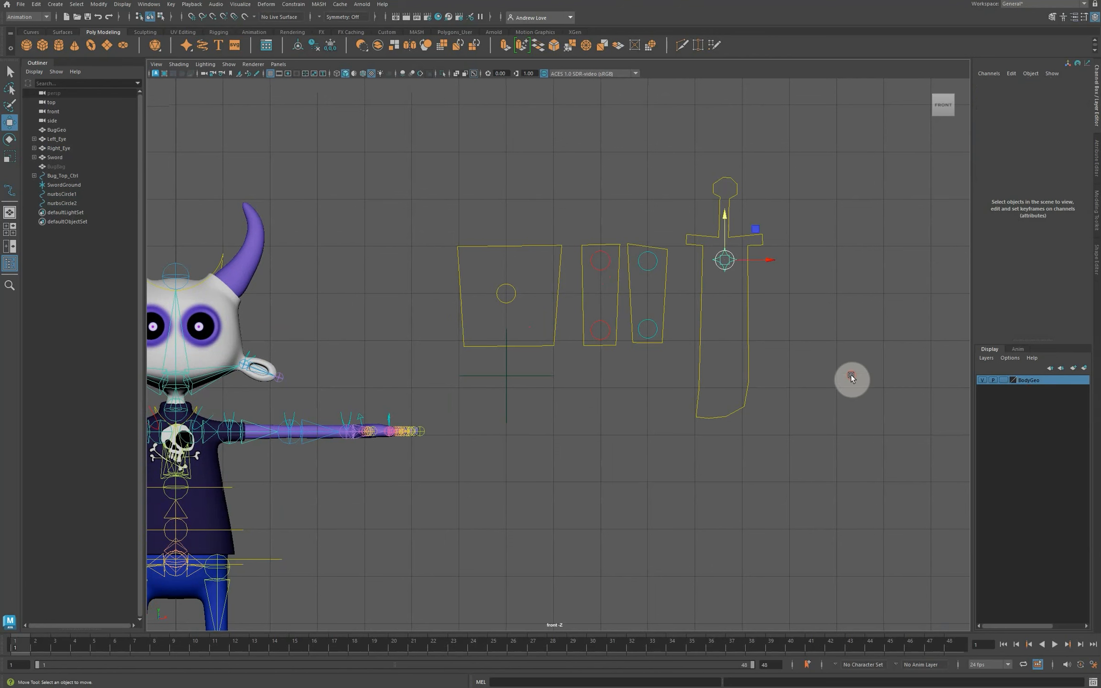
# Enable the cyan circle's minimum Translate Y limit at -2.1 and slide the circle down the blade to test it.
pyautogui.click(716, 256)
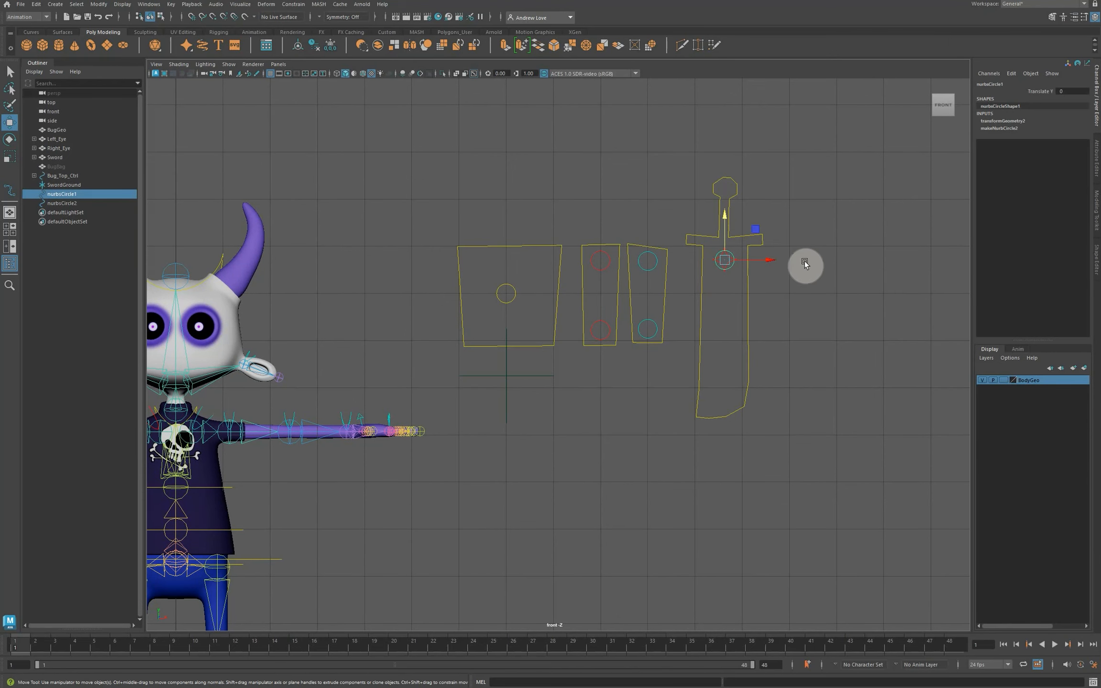
pyautogui.click(1096, 154)
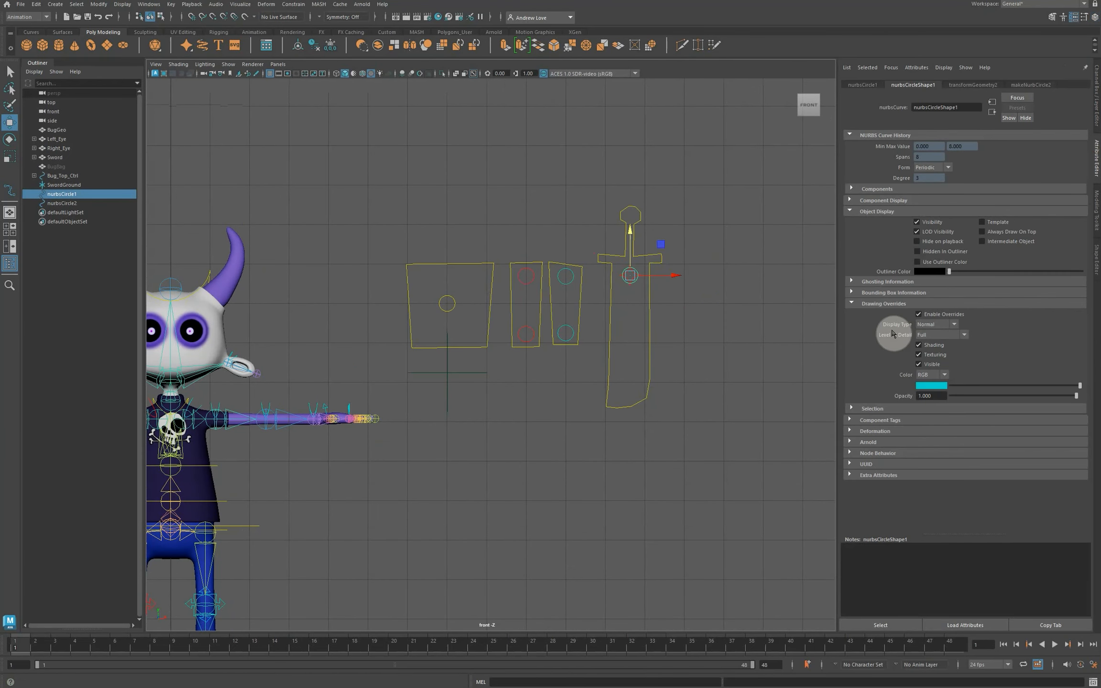
pyautogui.click(862, 85)
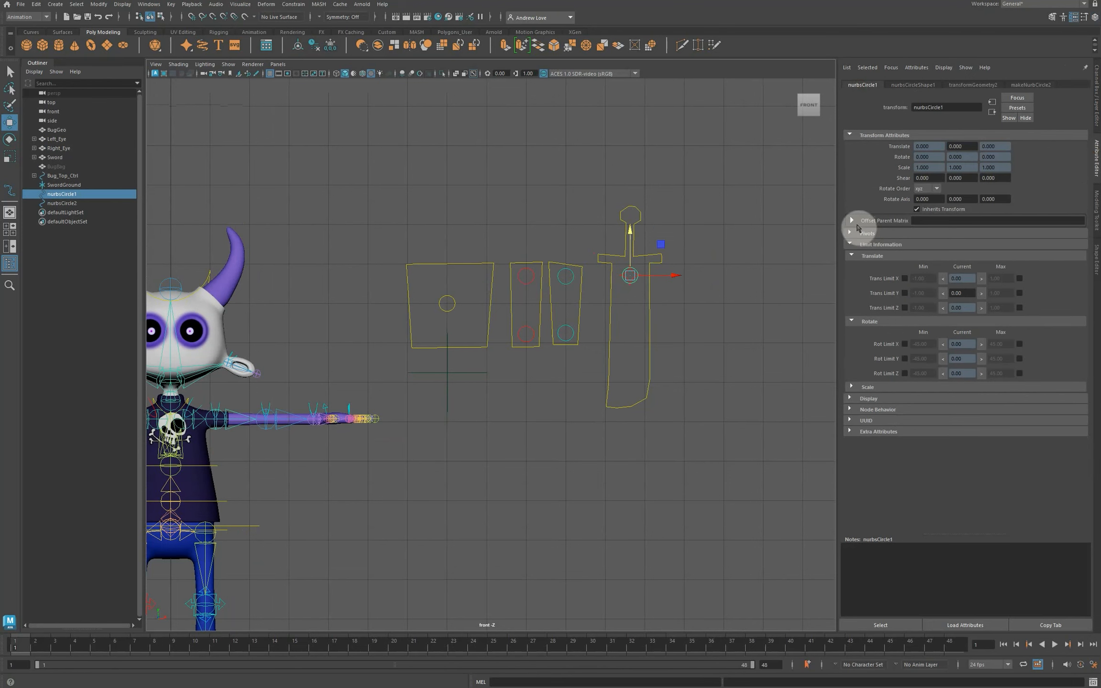
pyautogui.click(904, 293)
pyautogui.moveTo(631, 237); pyautogui.dragTo(642, 333)
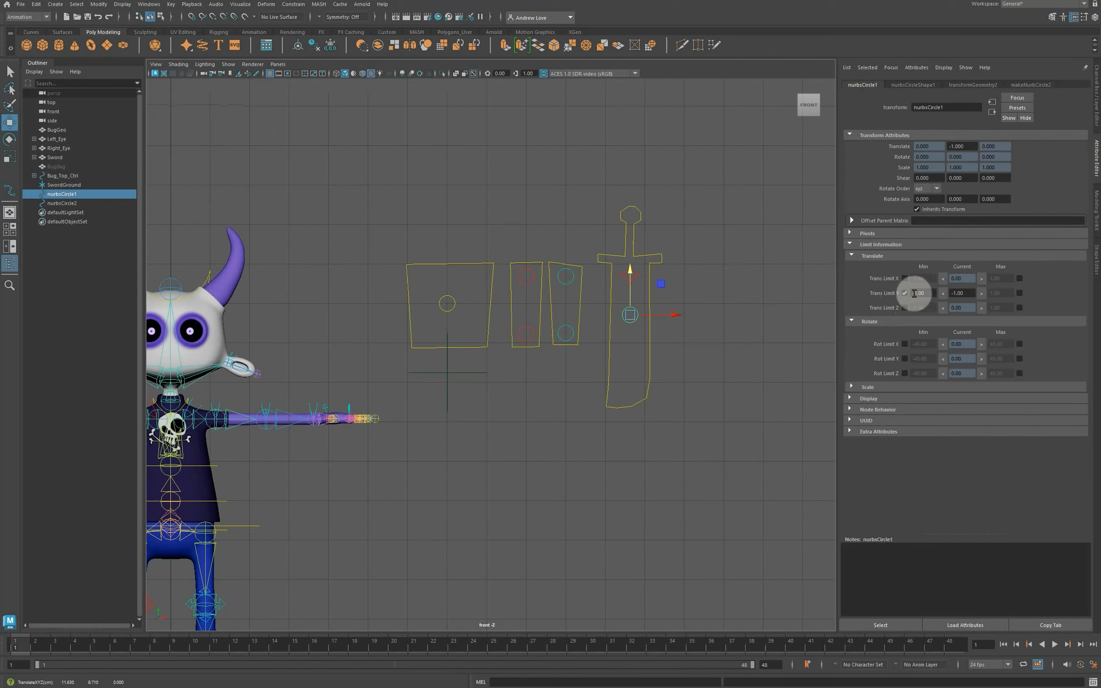
pyautogui.moveTo(914, 293); pyautogui.dragTo(930, 296)
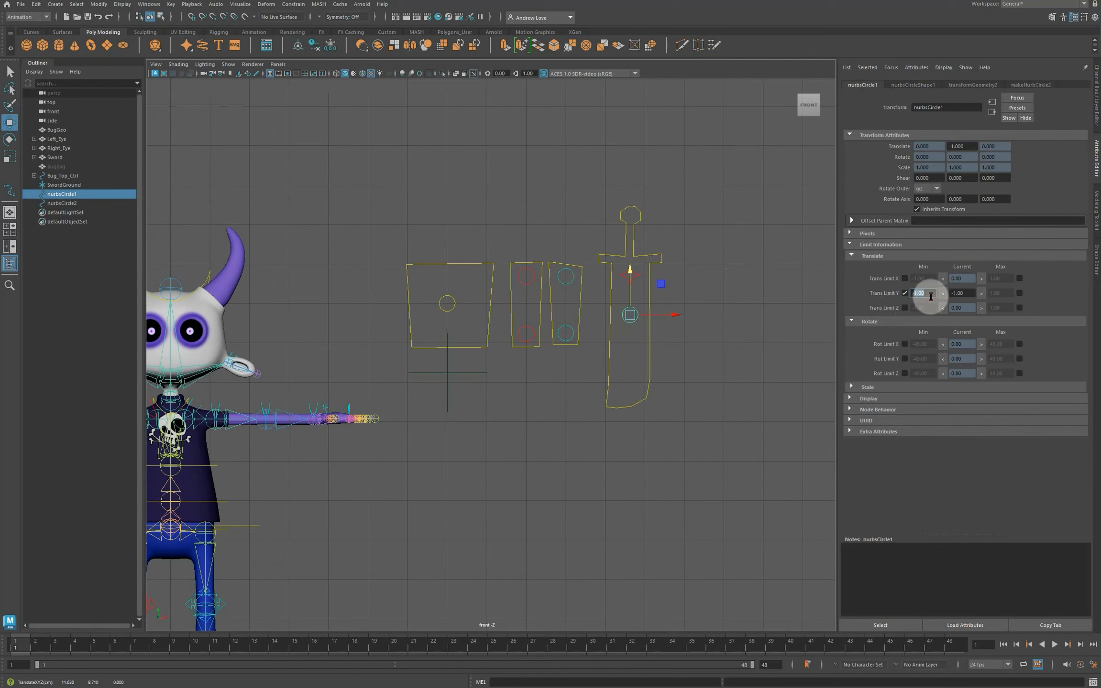
pyautogui.write('-2.1')
pyautogui.press('Return')
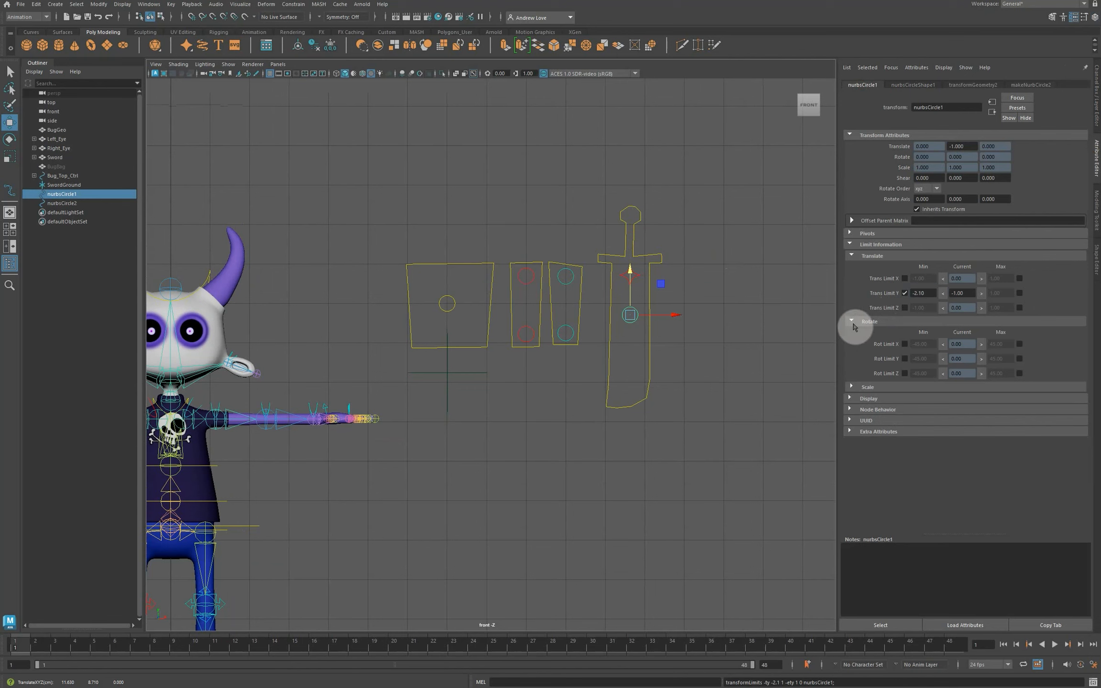
pyautogui.moveTo(629, 272); pyautogui.dragTo(649, 360)
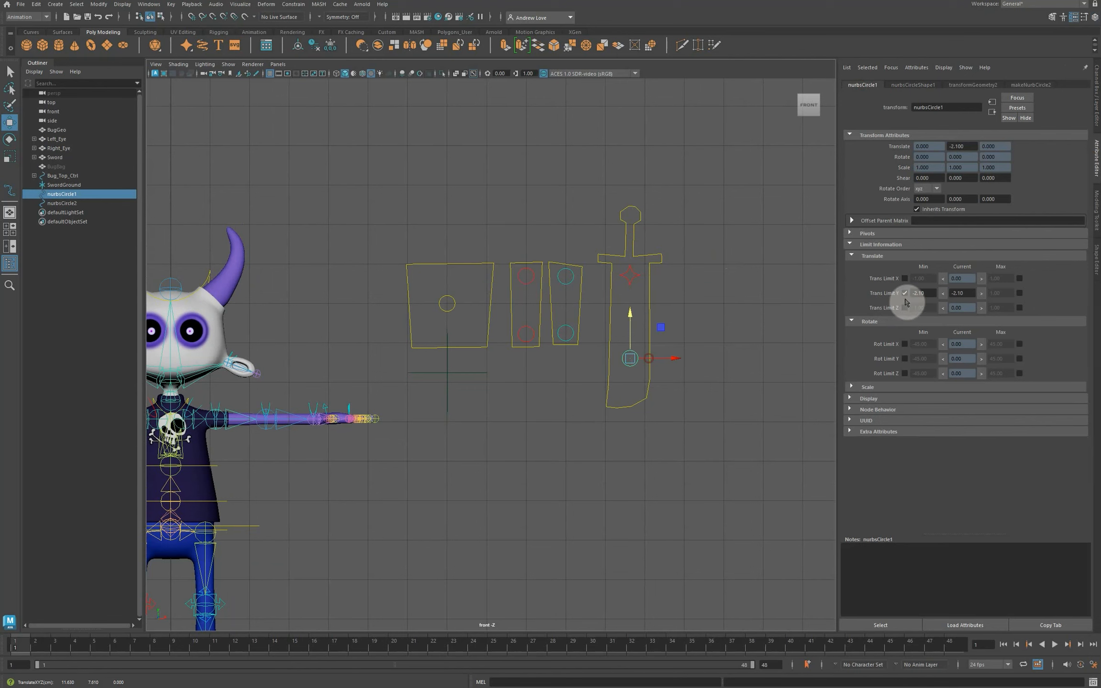
# Set the circle's minimum Translate Y limit to -2.6 and test its travel down and back up the blade.
pyautogui.moveTo(903, 297); pyautogui.dragTo(926, 294)
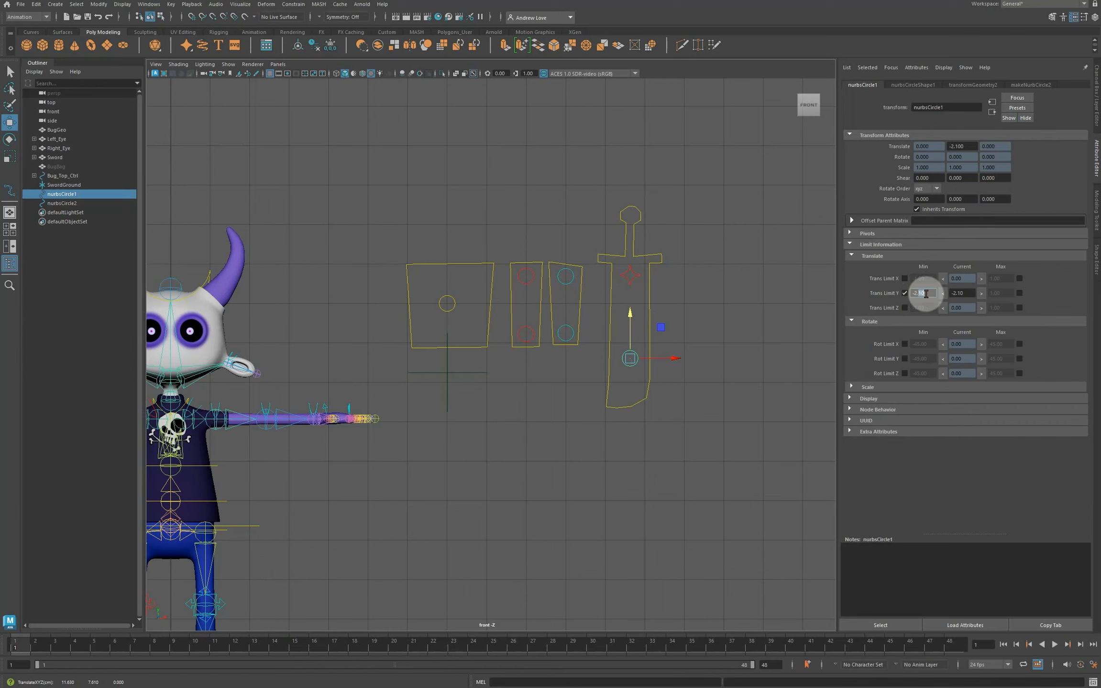
pyautogui.write('6')
pyautogui.press('Return')
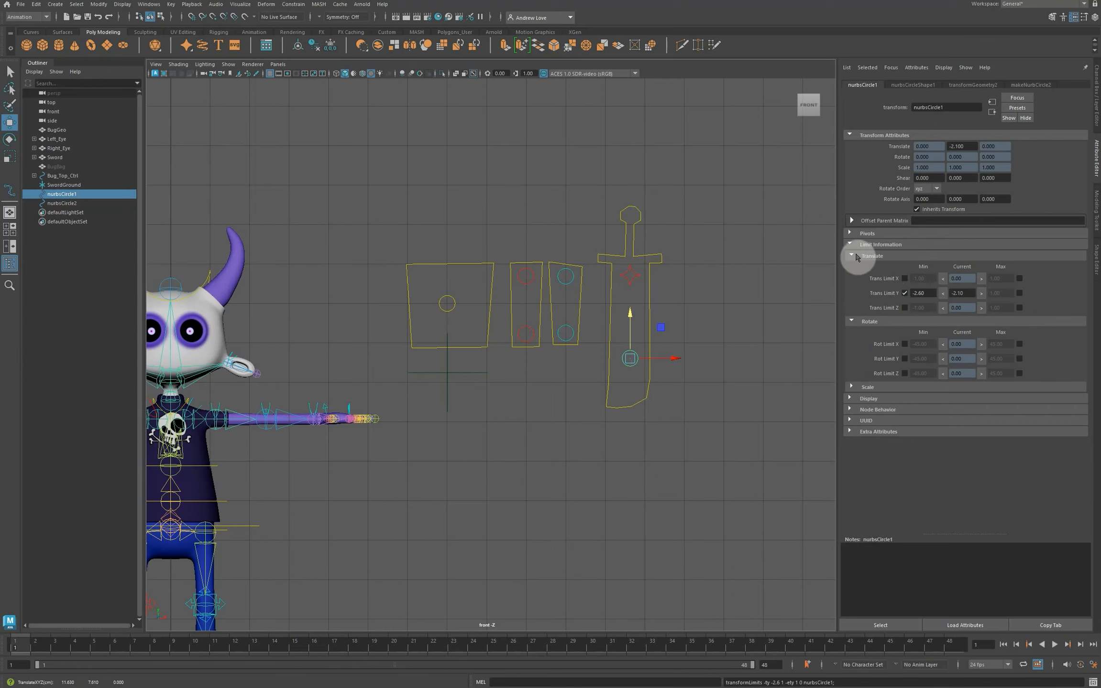
pyautogui.moveTo(630, 317); pyautogui.dragTo(635, 392)
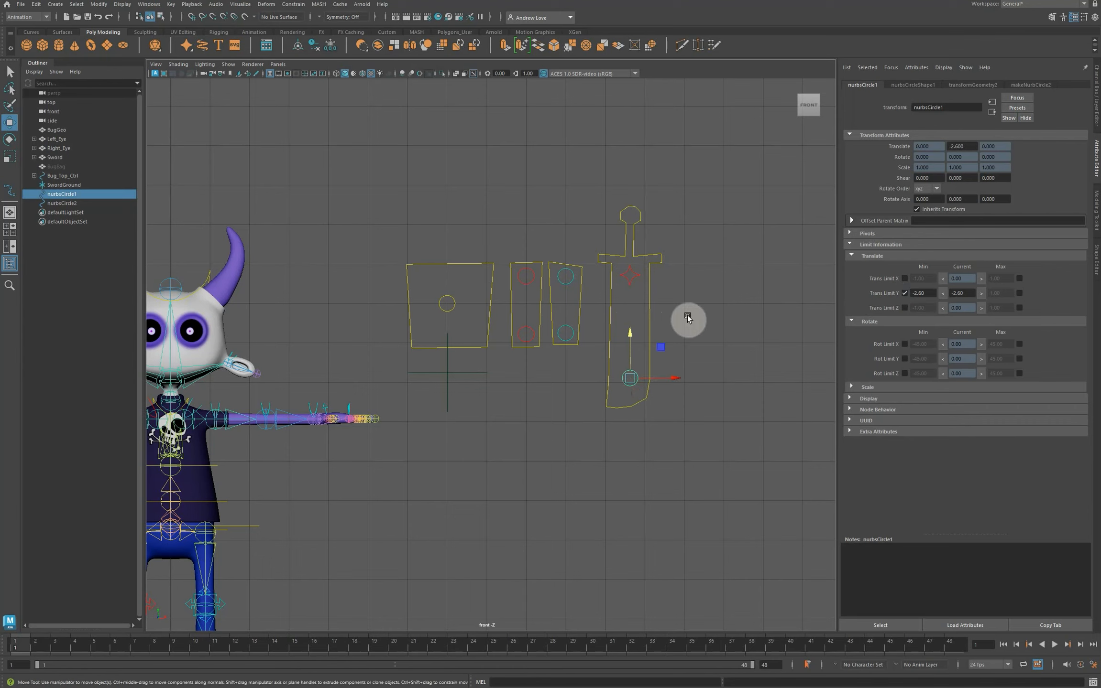
pyautogui.moveTo(631, 350); pyautogui.dragTo(614, 251)
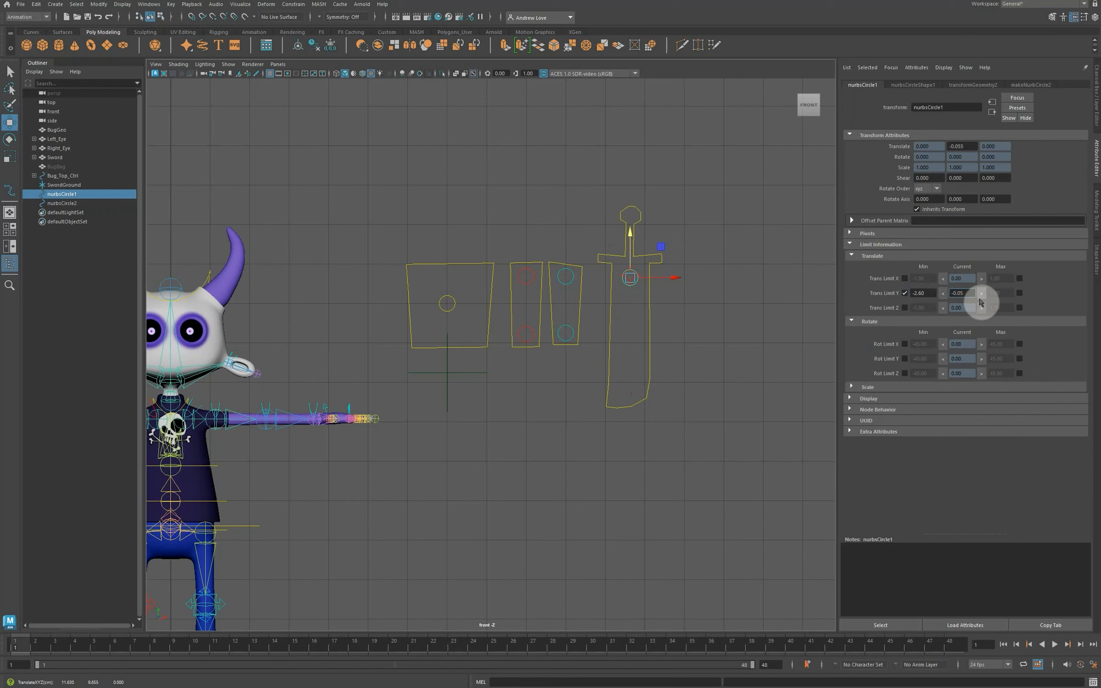
# Enable the circle's maximum Translate Y limit at 0 and test its full travel down the blade.
pyautogui.press('Return')
pyautogui.click(1020, 294)
pyautogui.moveTo(1002, 294); pyautogui.dragTo(965, 292)
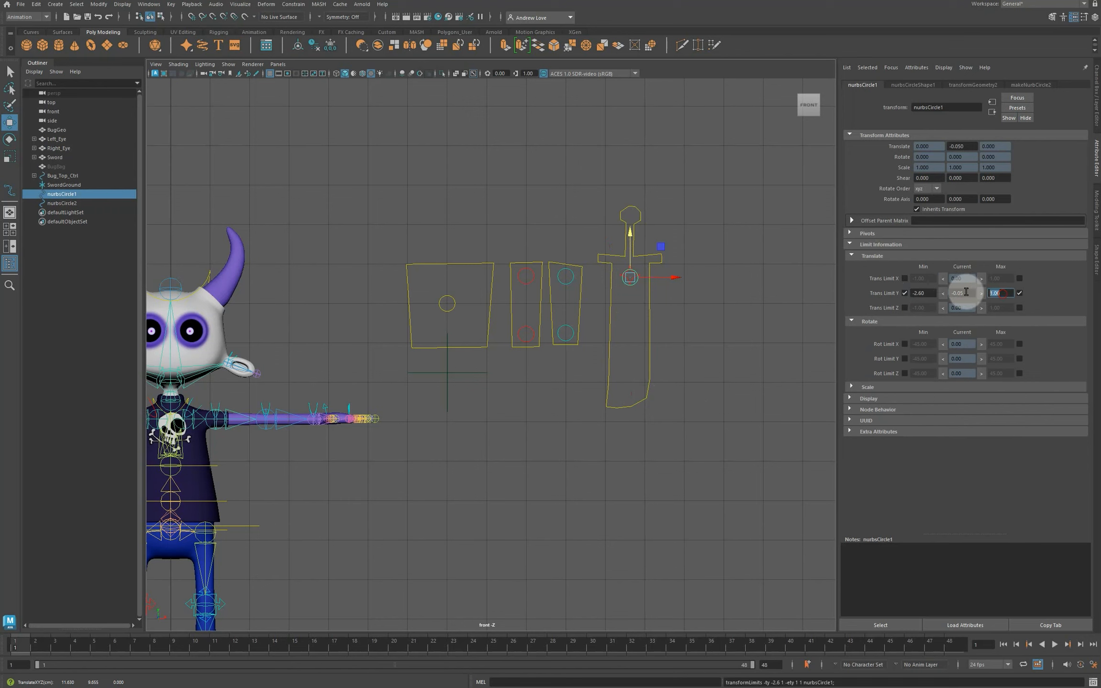
pyautogui.click(723, 344)
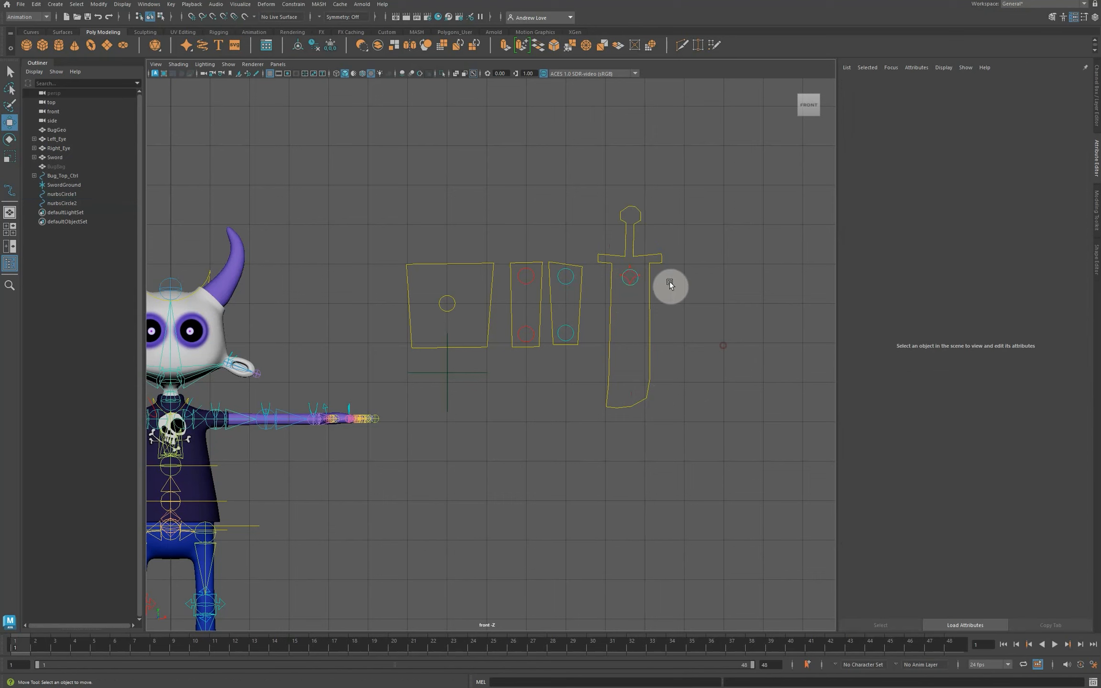
pyautogui.click(635, 283)
pyautogui.moveTo(627, 239); pyautogui.dragTo(621, 308)
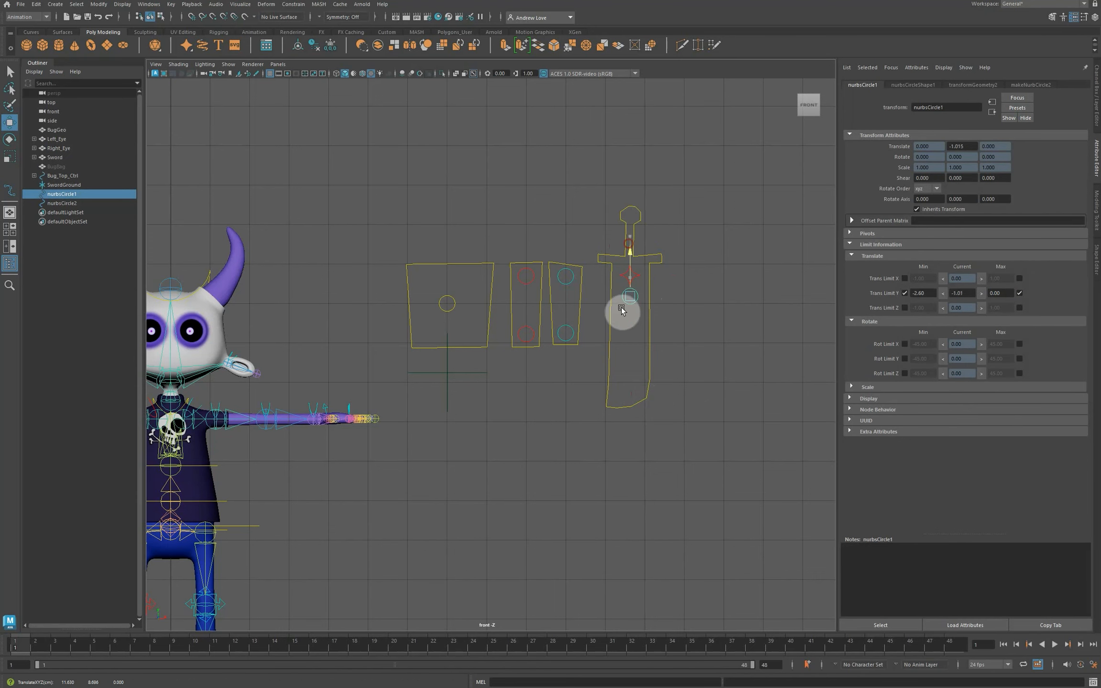
pyautogui.moveTo(616, 382)
pyautogui.mouseDown()
pyautogui.moveTo(626, 257)
pyautogui.moveTo(618, 390)
pyautogui.mouseUp()
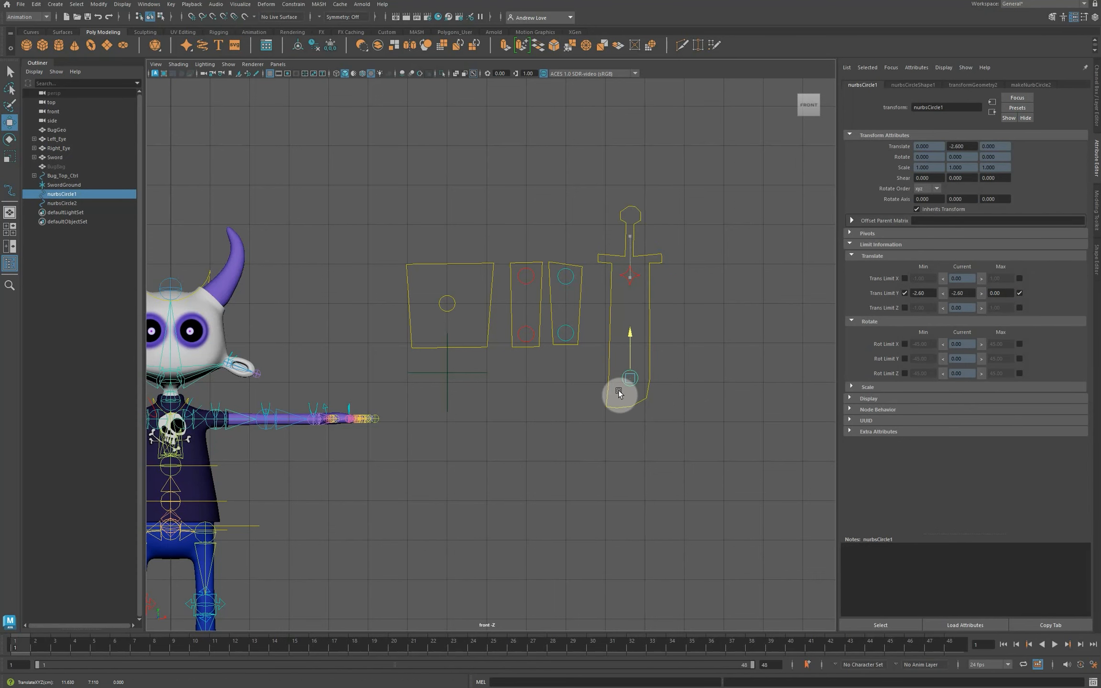
# Enable the red star curve's Translate Y limits with a minimum of -2.6 and a maximum of 0.
pyautogui.click(632, 288)
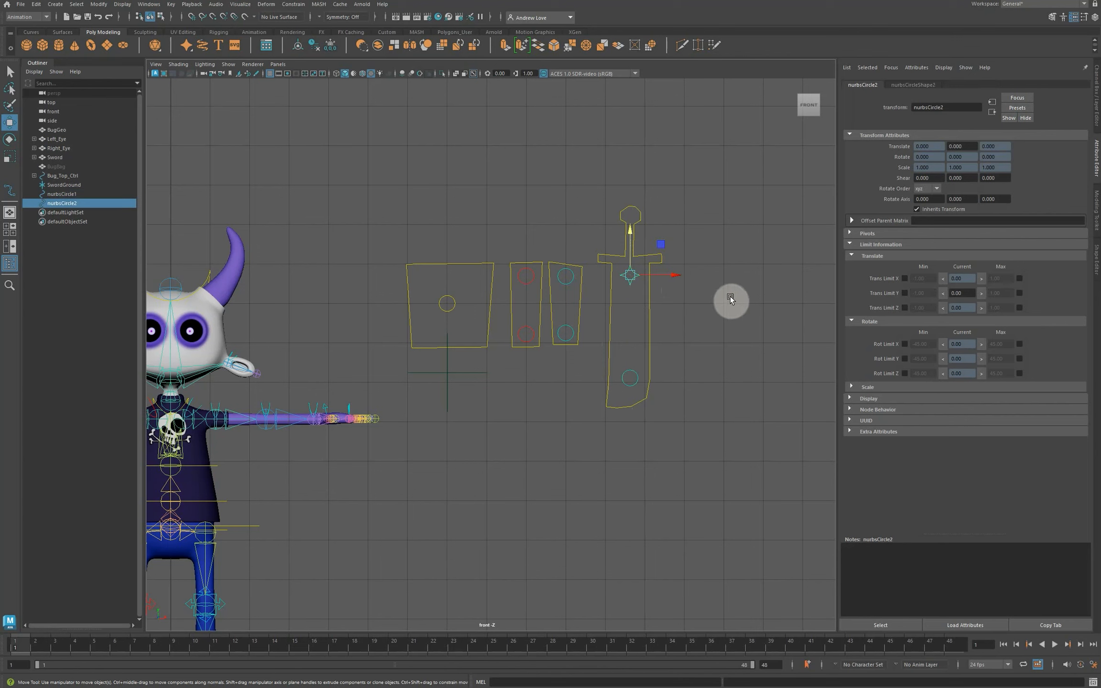
pyautogui.click(904, 293)
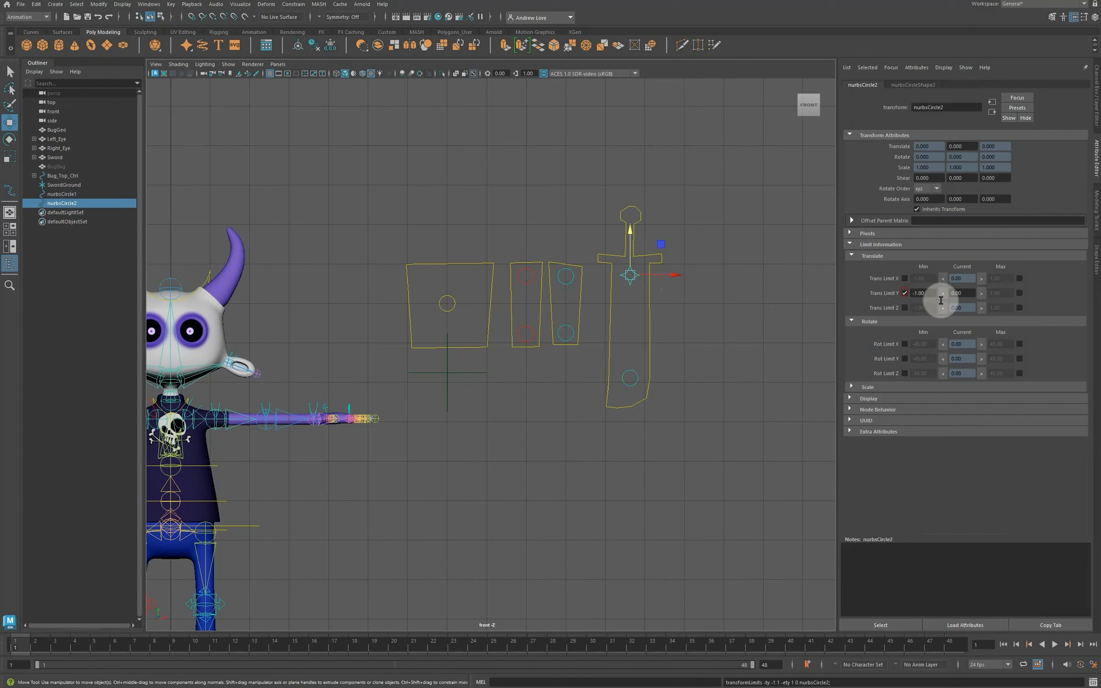
pyautogui.doubleClick(915, 293)
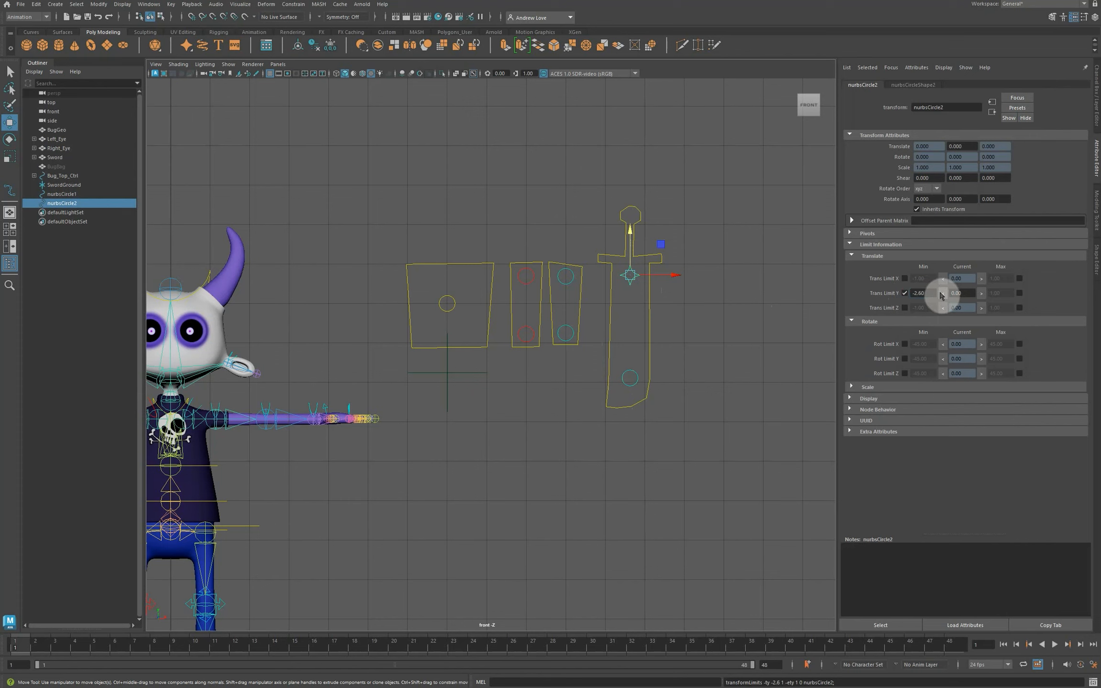
pyautogui.click(1019, 294)
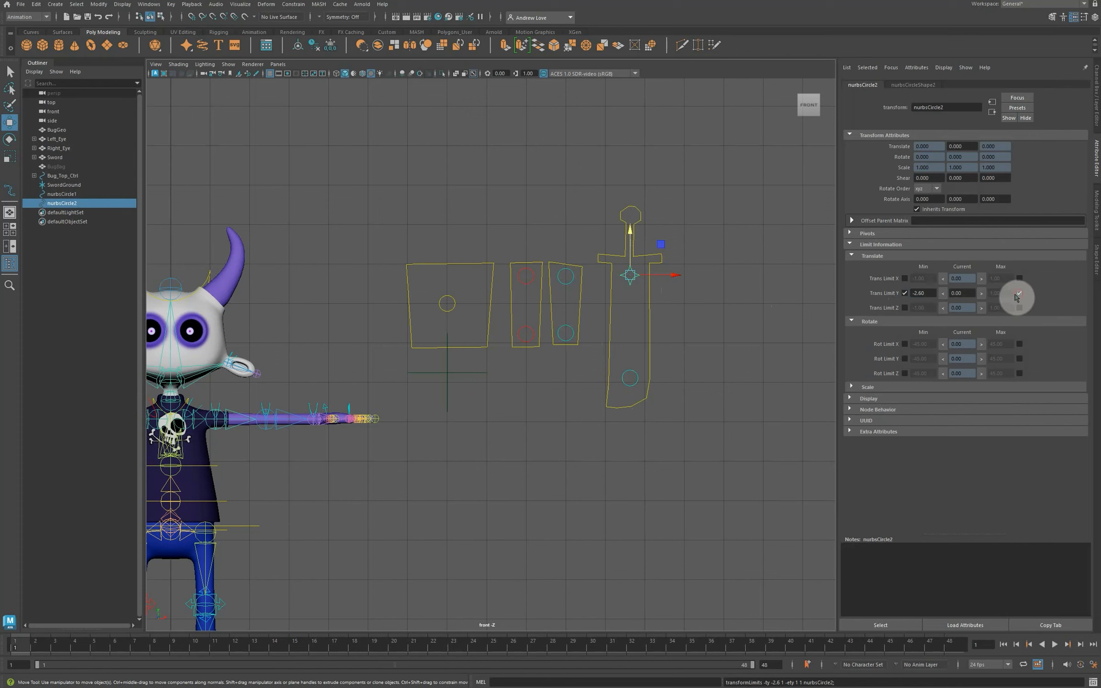
pyautogui.moveTo(998, 294); pyautogui.dragTo(987, 293)
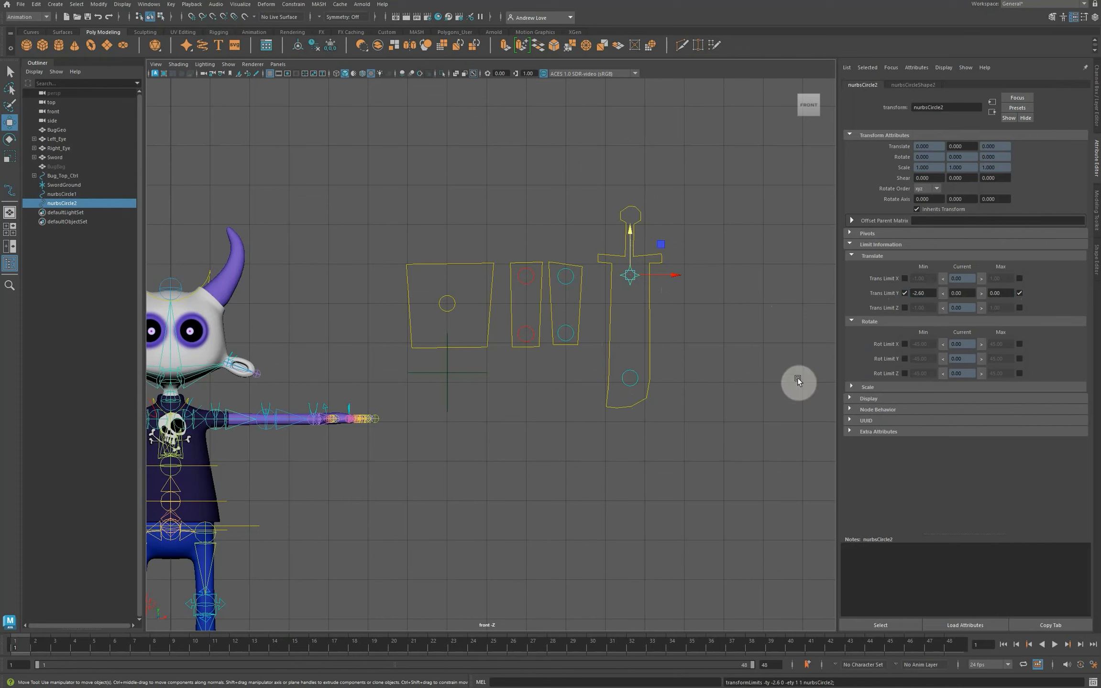
# Slide the circle back up to the star and parent both curves under the sword-shaped frame.
pyautogui.click(630, 378)
pyautogui.moveTo(627, 361); pyautogui.dragTo(630, 276)
pyautogui.click(620, 277)
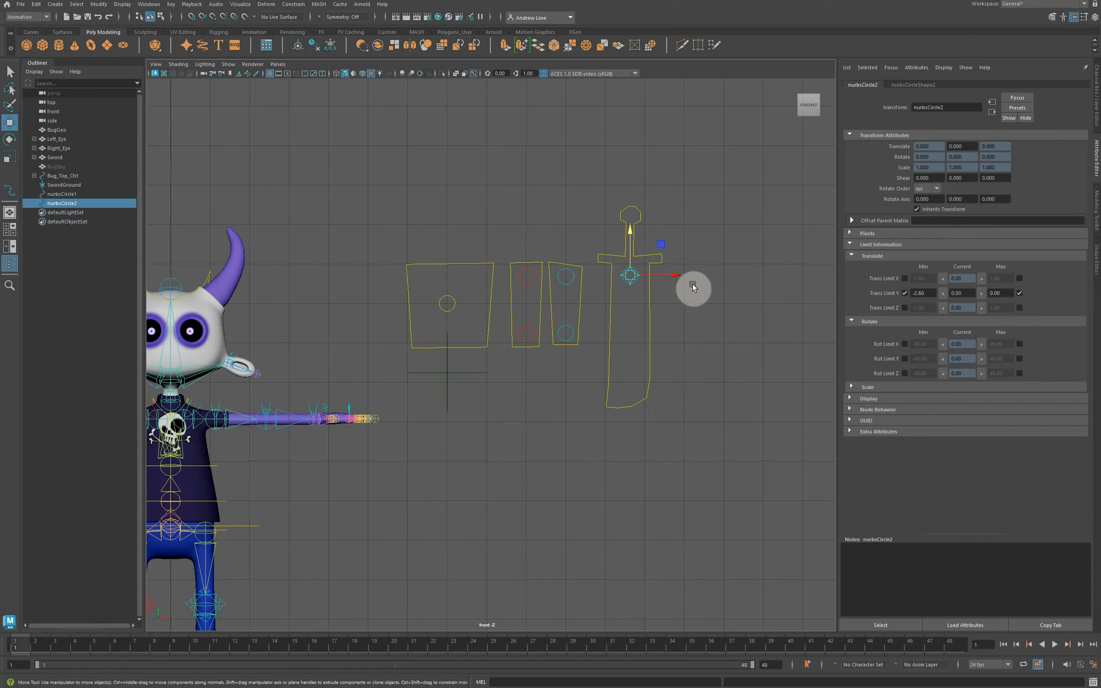
pyautogui.keyDown('shift'); pyautogui.moveTo(629, 284); pyautogui.dragTo(636, 275); pyautogui.keyUp('shift')
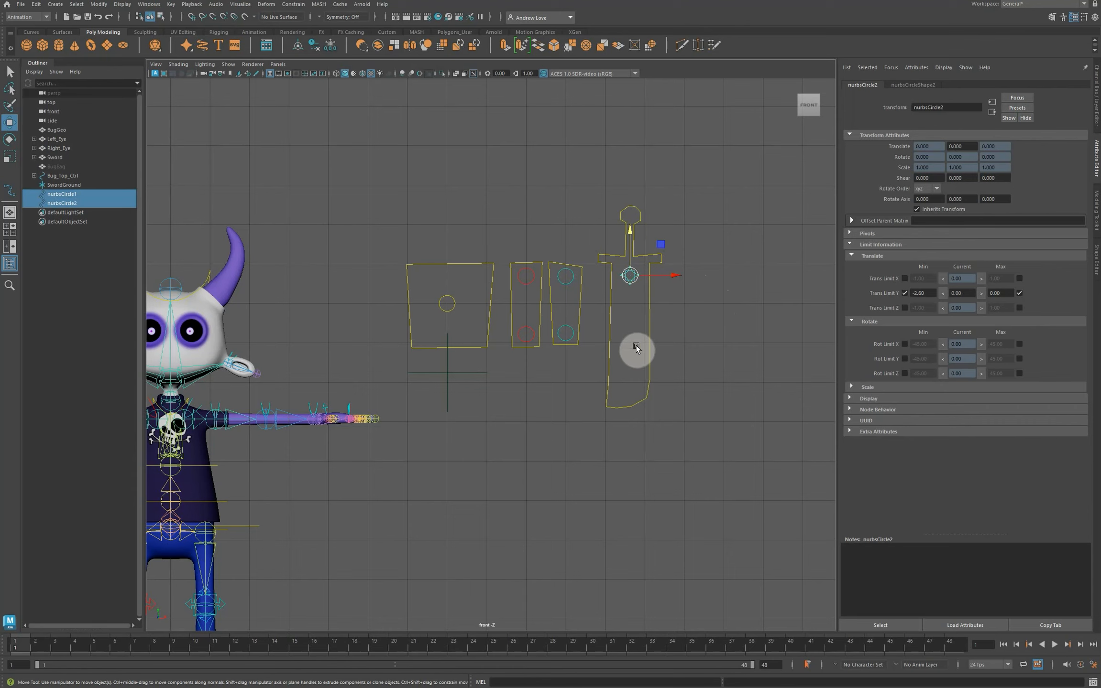
pyautogui.keyDown('shift'); pyautogui.moveTo(635, 345); pyautogui.dragTo(674, 343); pyautogui.keyUp('shift')
pyautogui.press('p')
pyautogui.click(694, 348)
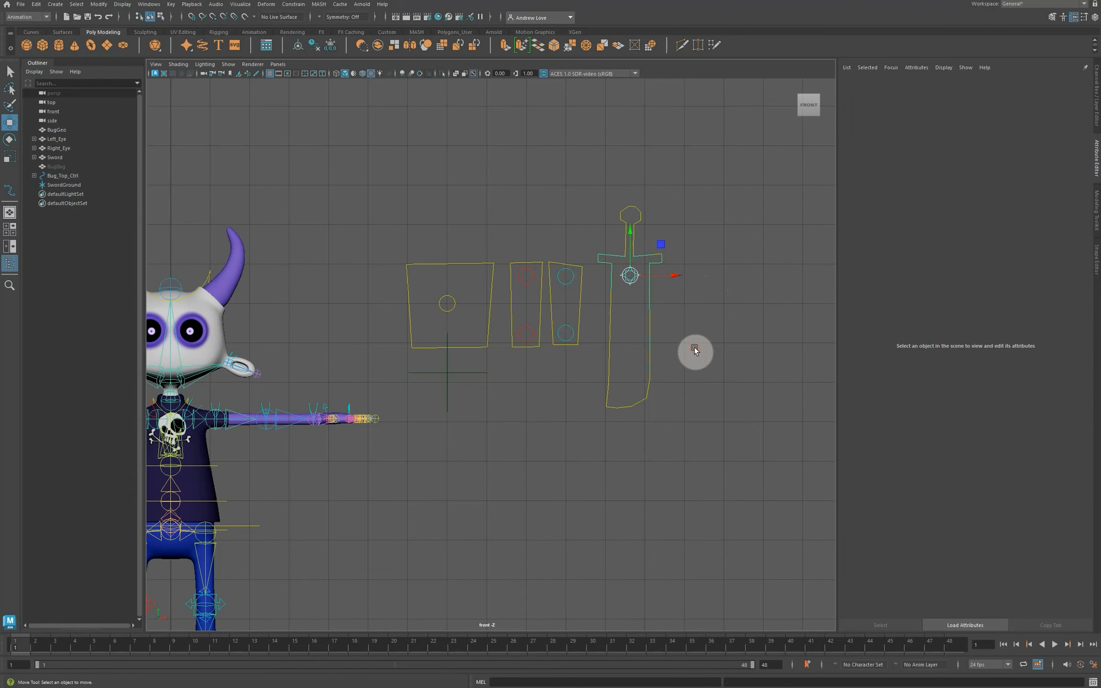
pyautogui.scroll(1, 575, 228)
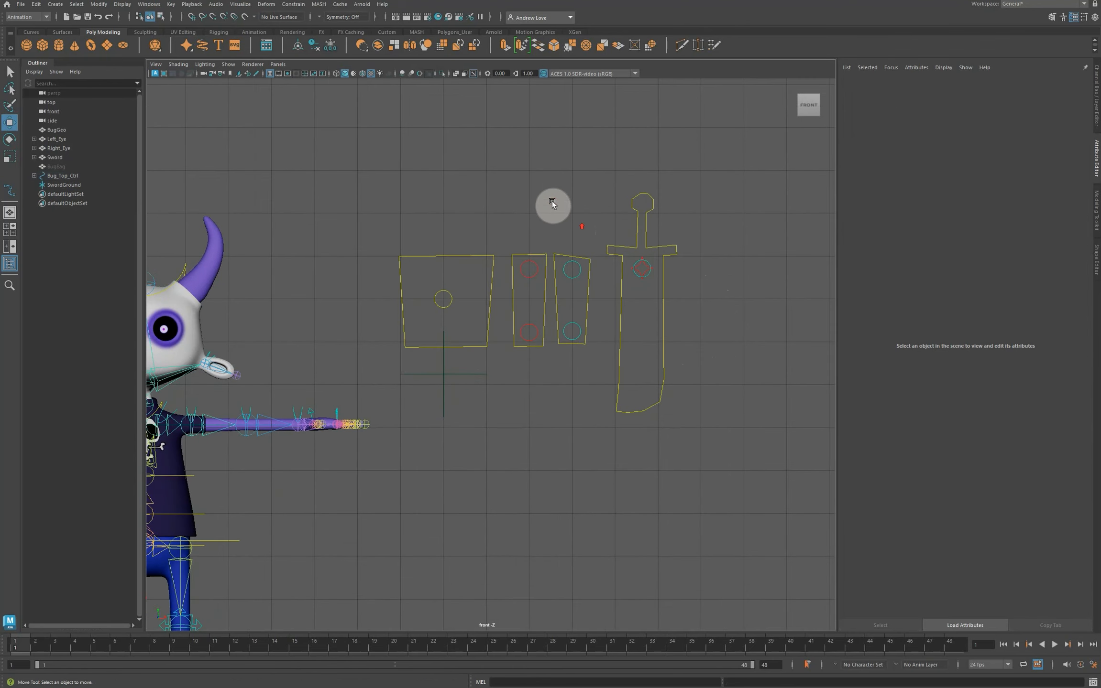
pyautogui.scroll(-5, 552, 201)
pyautogui.scroll(-2, 416, 239)
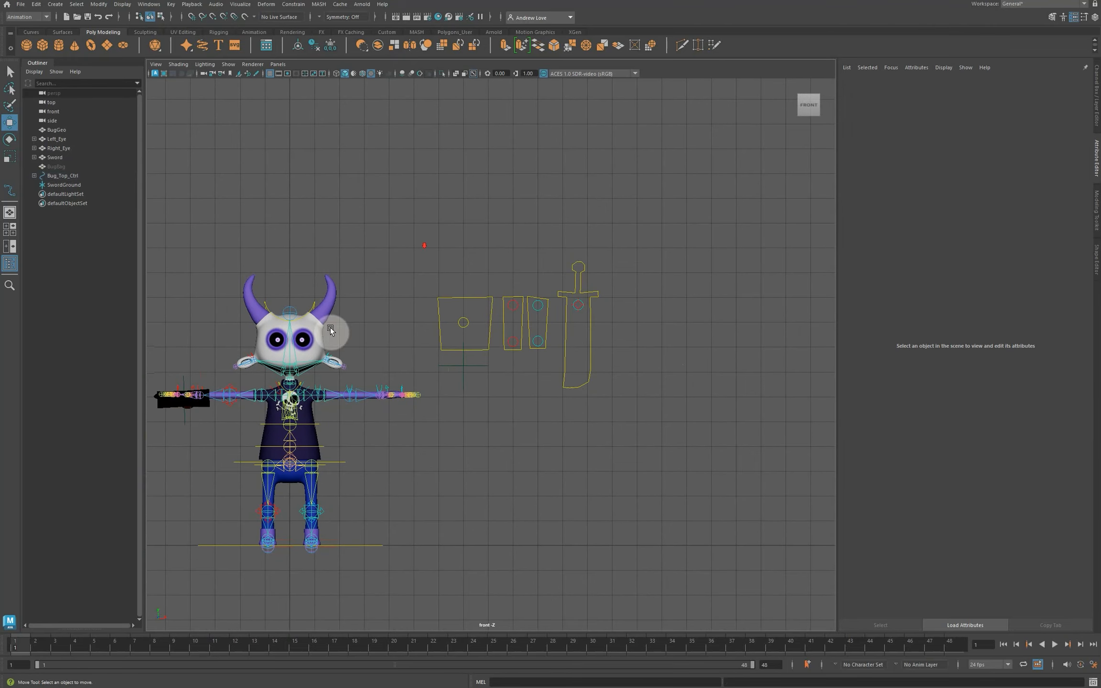
pyautogui.scroll(5, 585, 335)
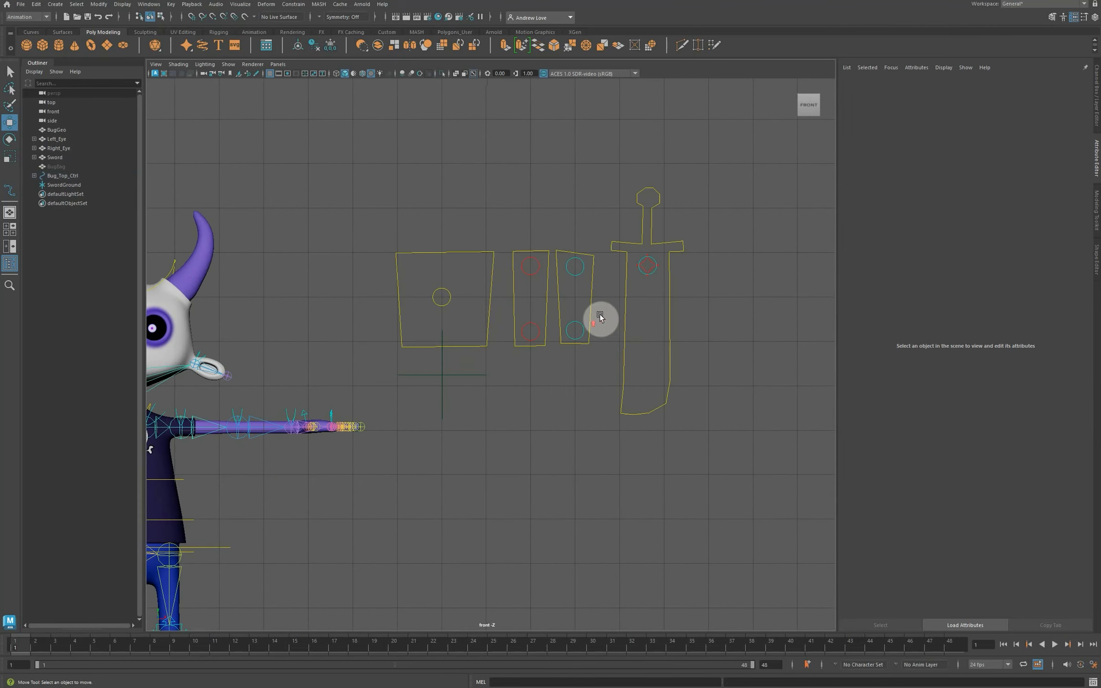
pyautogui.click(643, 273)
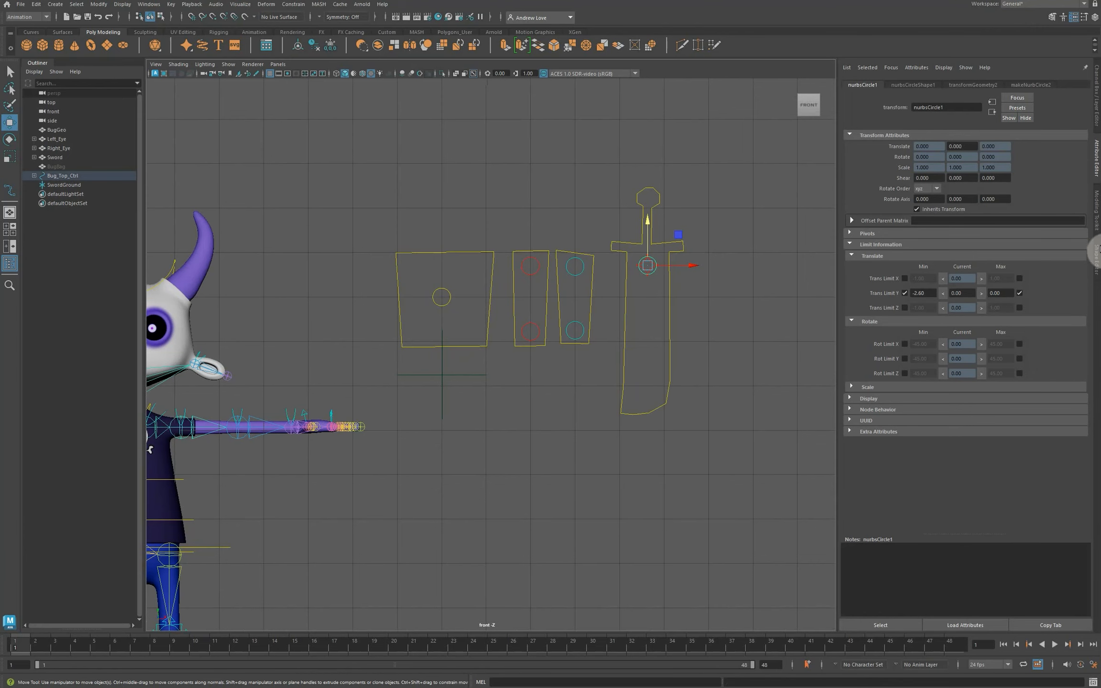
pyautogui.click(1097, 250)
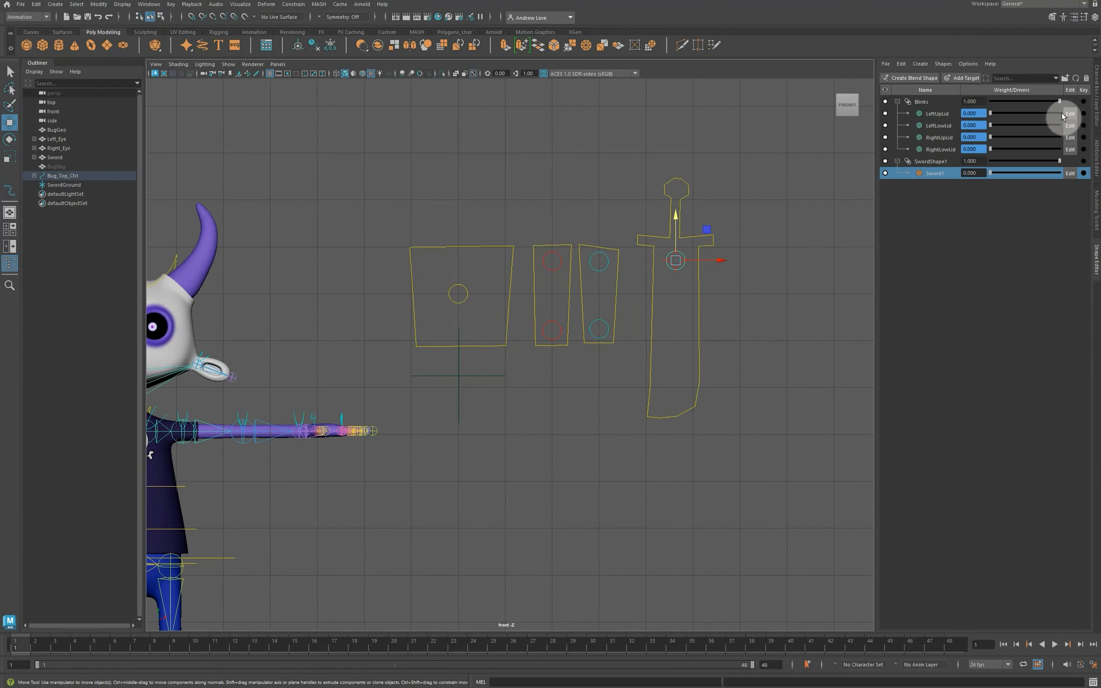
pyautogui.click(1097, 103)
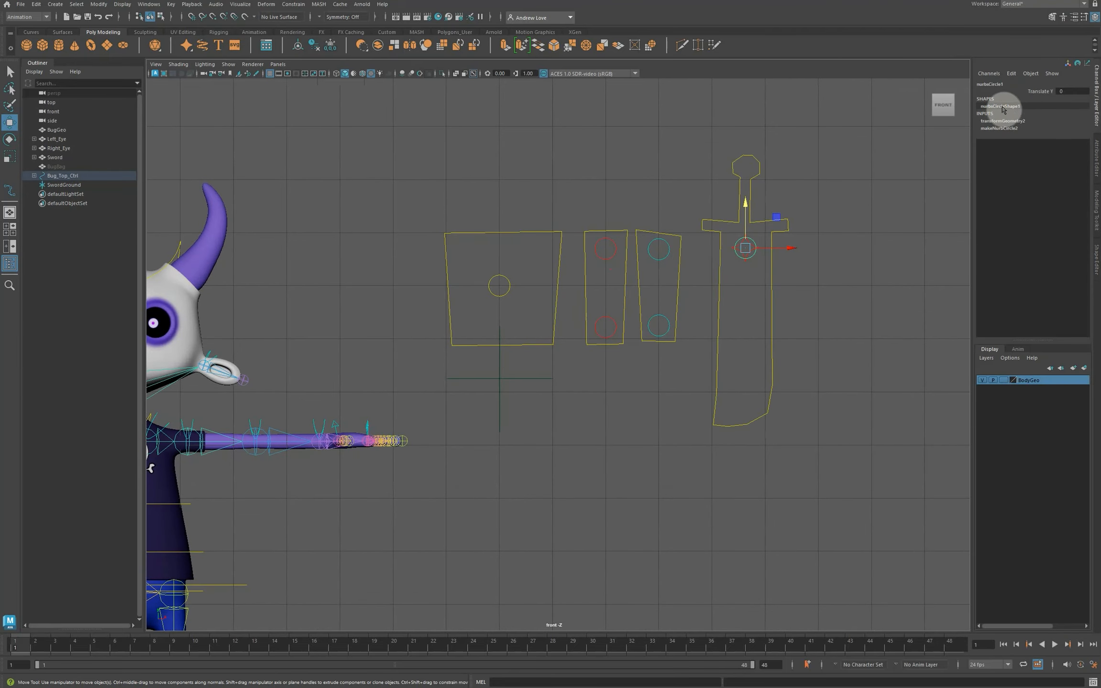
pyautogui.click(871, 212)
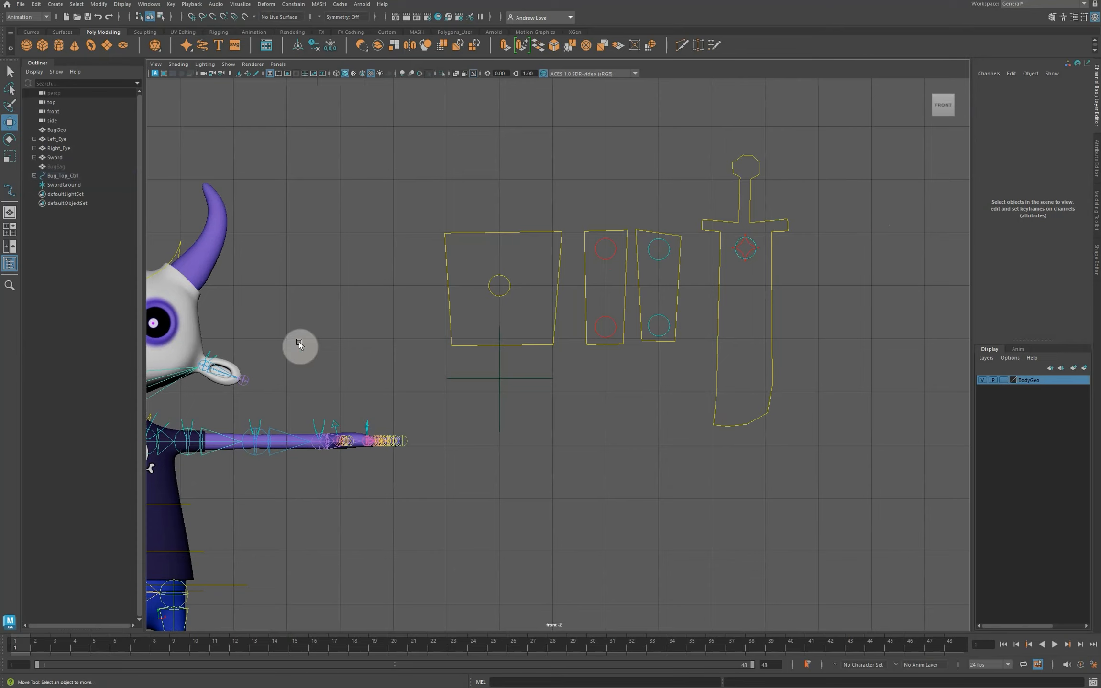
# Select the sword mesh and open Set Driven Key with the sword loaded as the driven object.
pyautogui.scroll(-3, 425, 276)
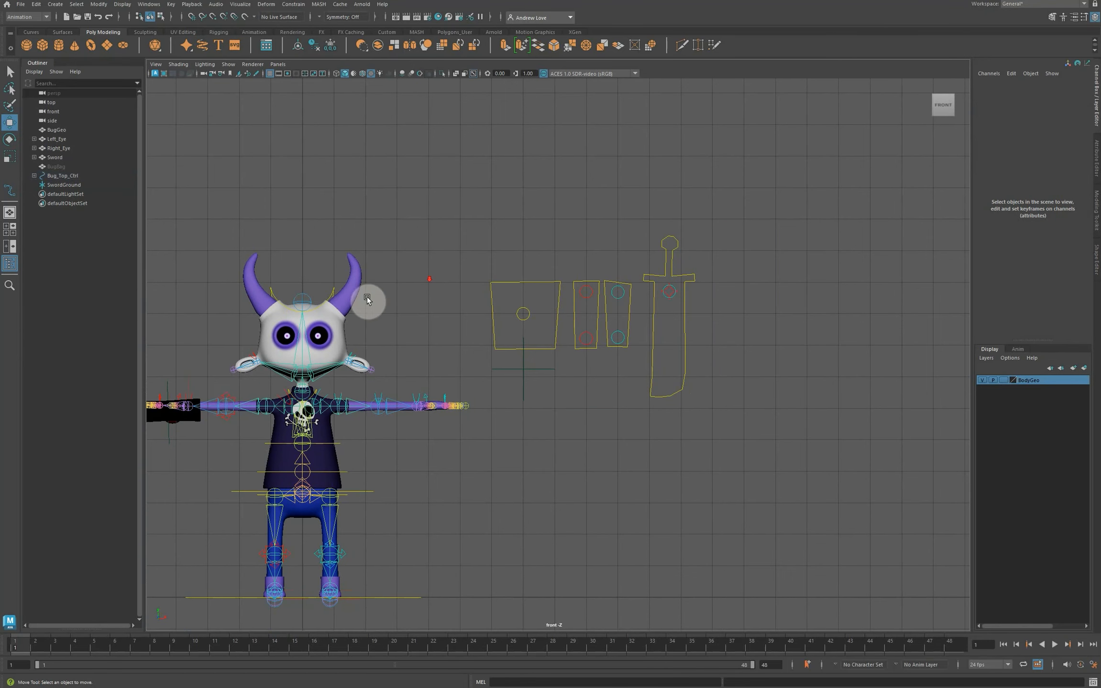
pyautogui.click(191, 418)
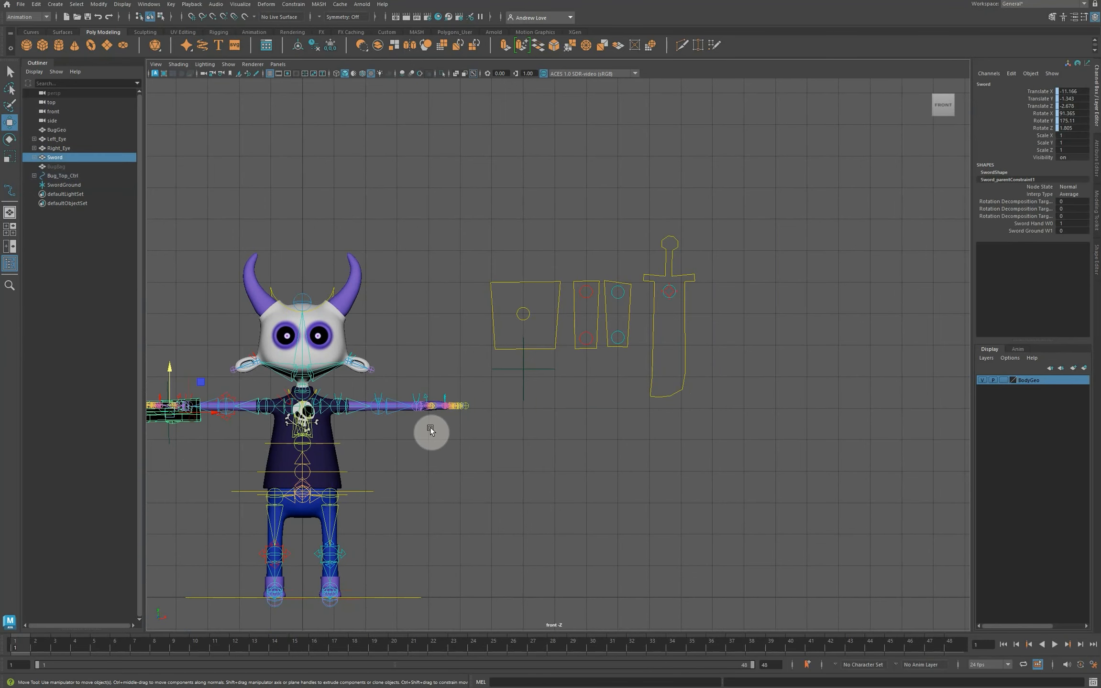
pyautogui.click(1095, 268)
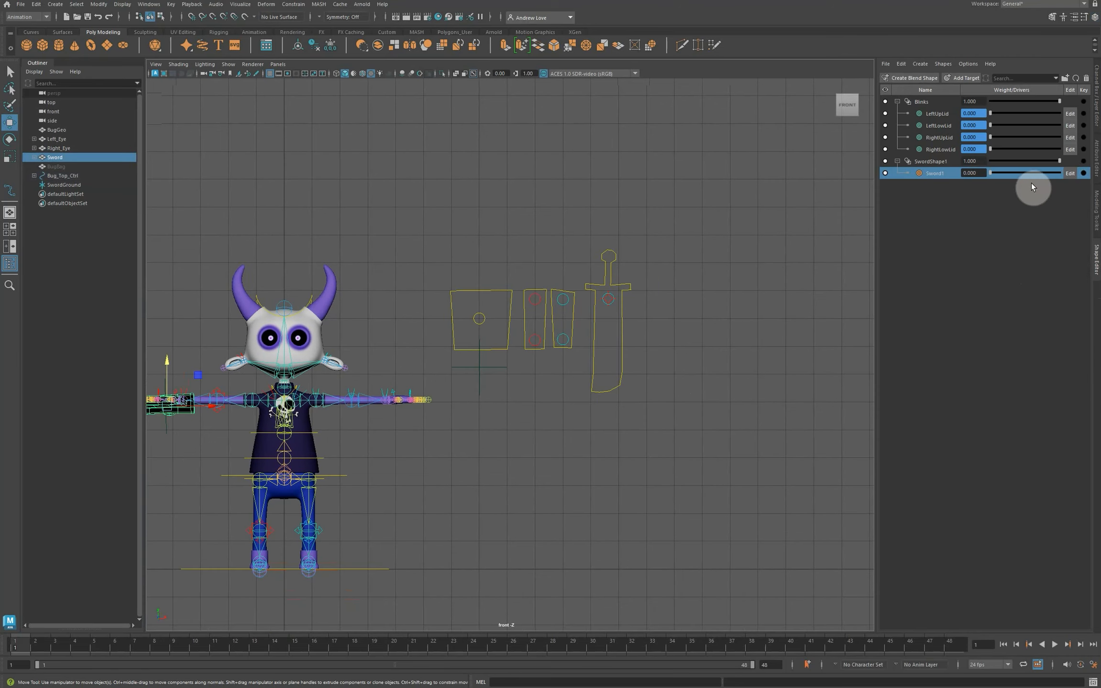
pyautogui.click(1096, 100)
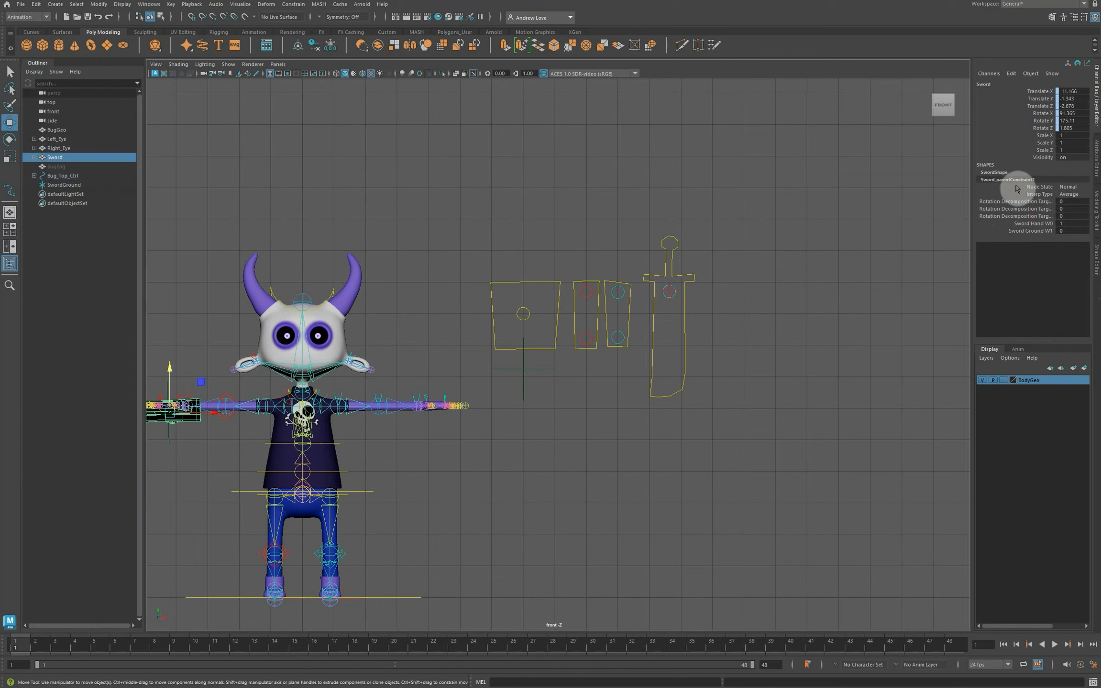
pyautogui.click(988, 172)
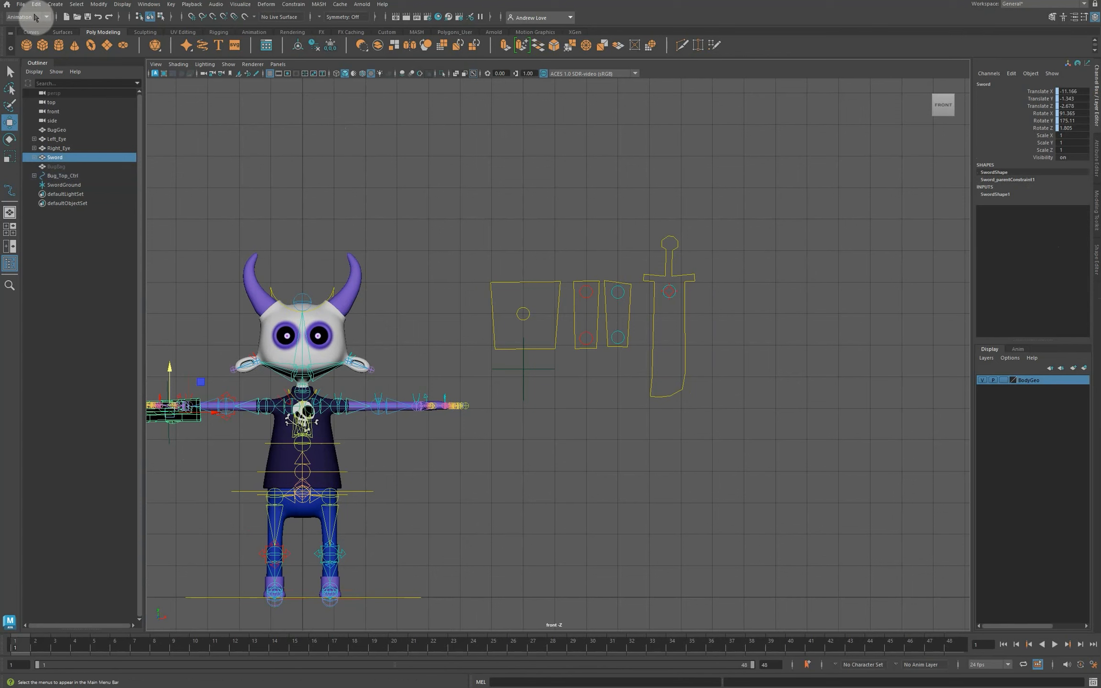
pyautogui.click(171, 5)
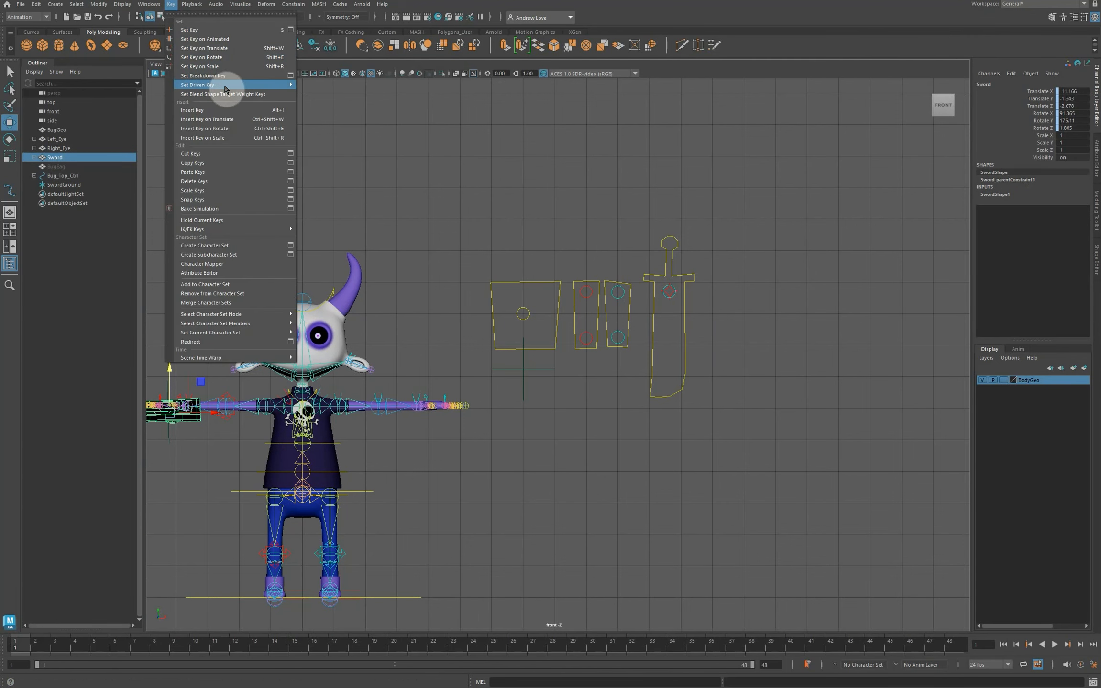
pyautogui.click(306, 85)
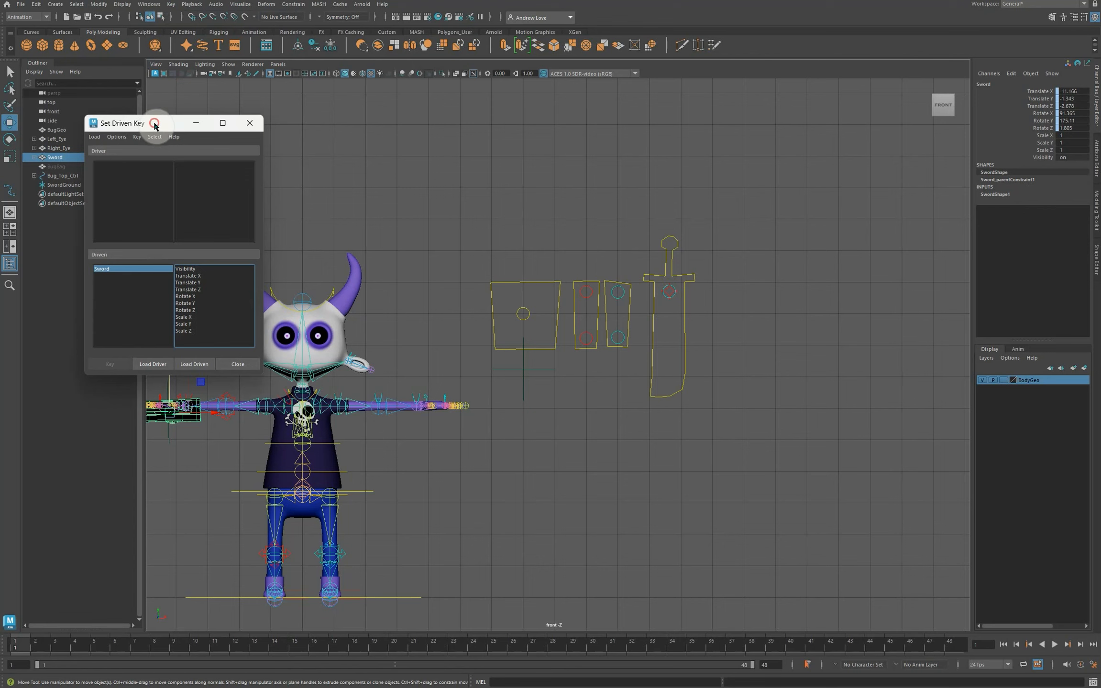
pyautogui.moveTo(154, 124); pyautogui.dragTo(132, 96)
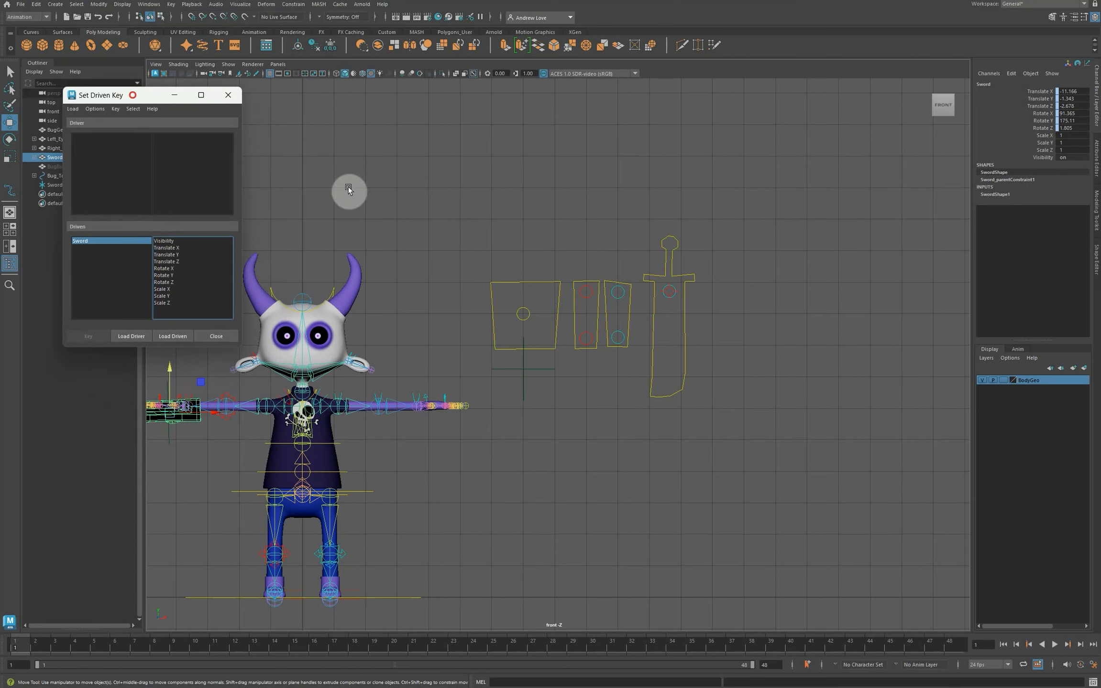
# Load the circle control on the sword-shaped frame as the driver and choose its Translate Y.
pyautogui.click(666, 297)
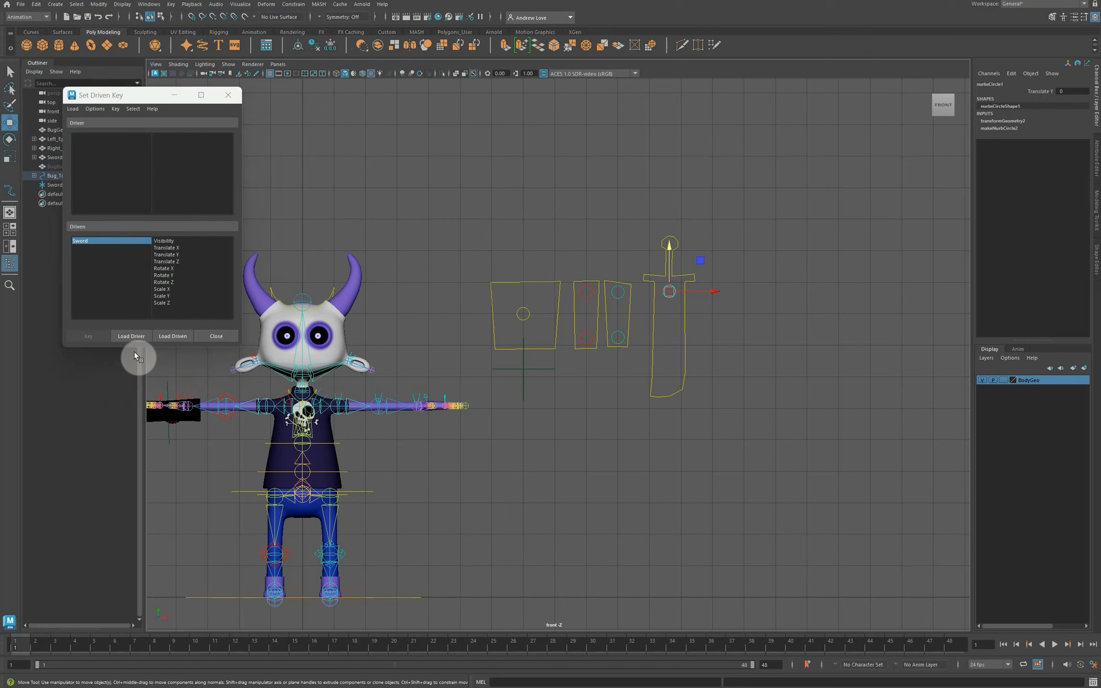
pyautogui.click(126, 337)
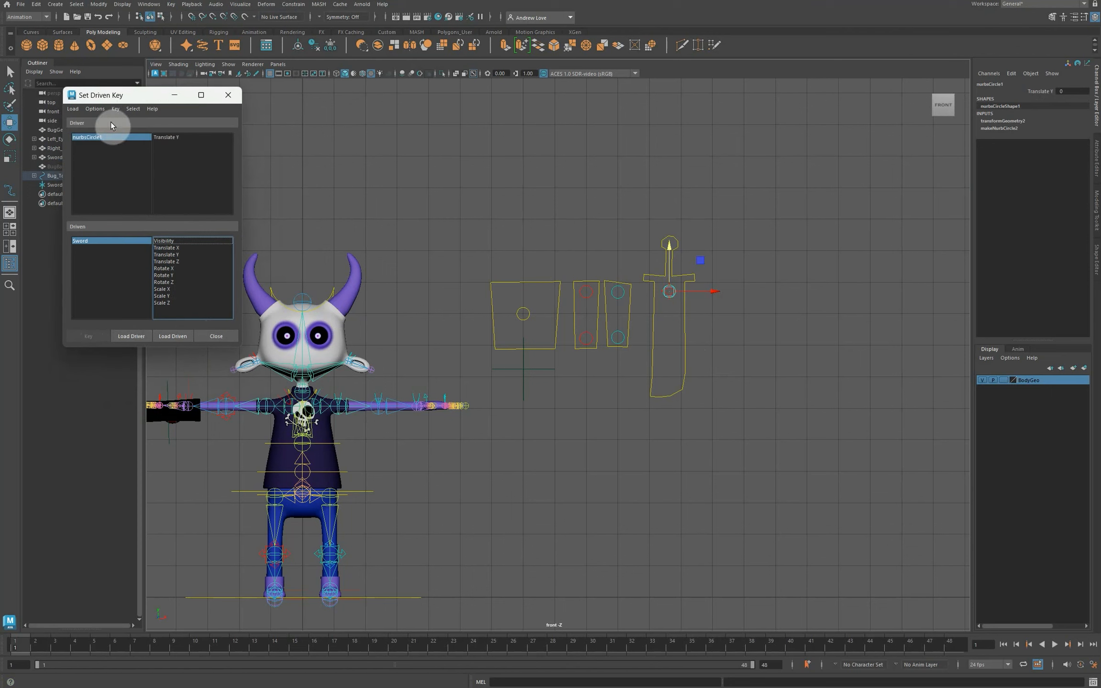
pyautogui.click(158, 138)
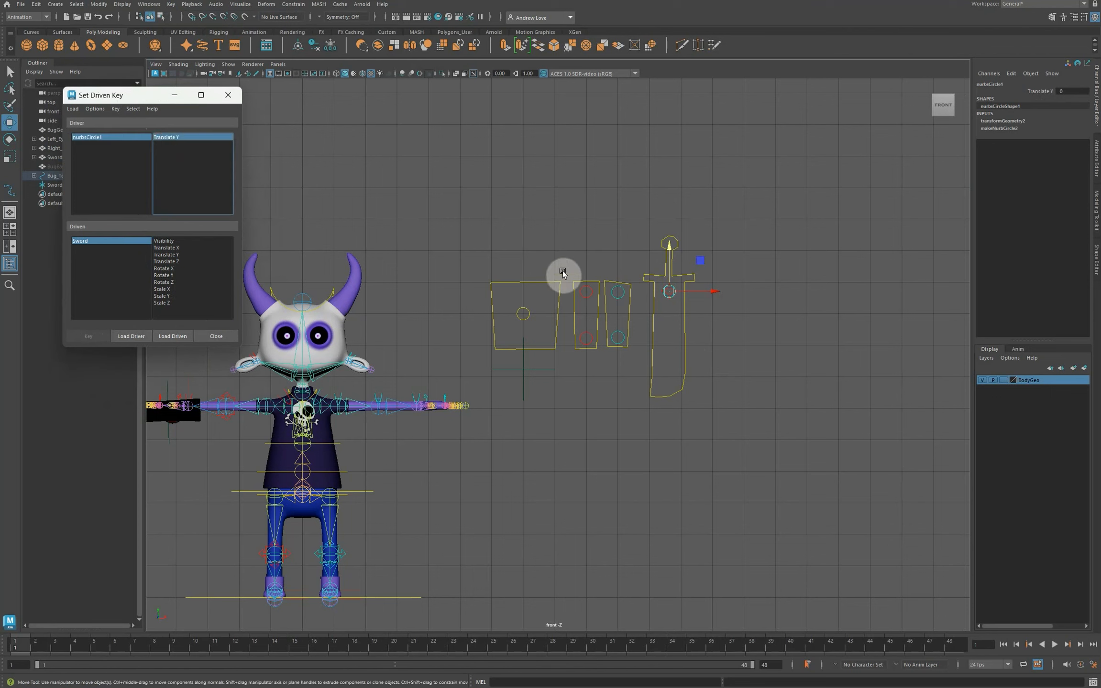
# Load the sword's SwordShape1 blend shape as driven and choose its Sword1 target weight.
pyautogui.click(195, 421)
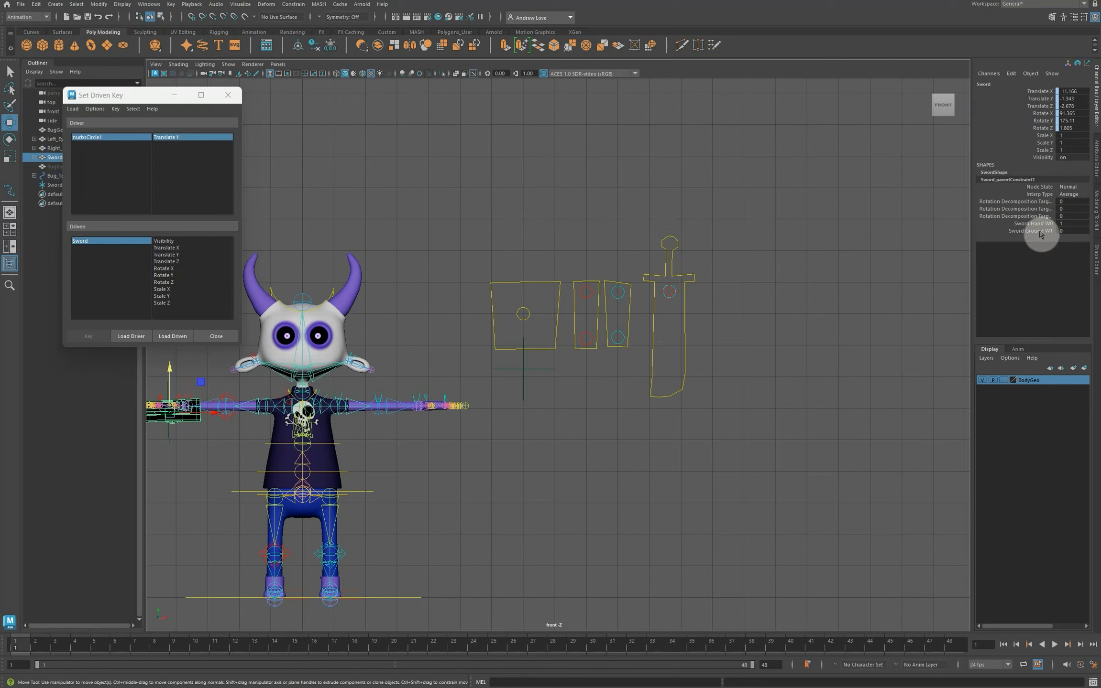
pyautogui.click(1009, 180)
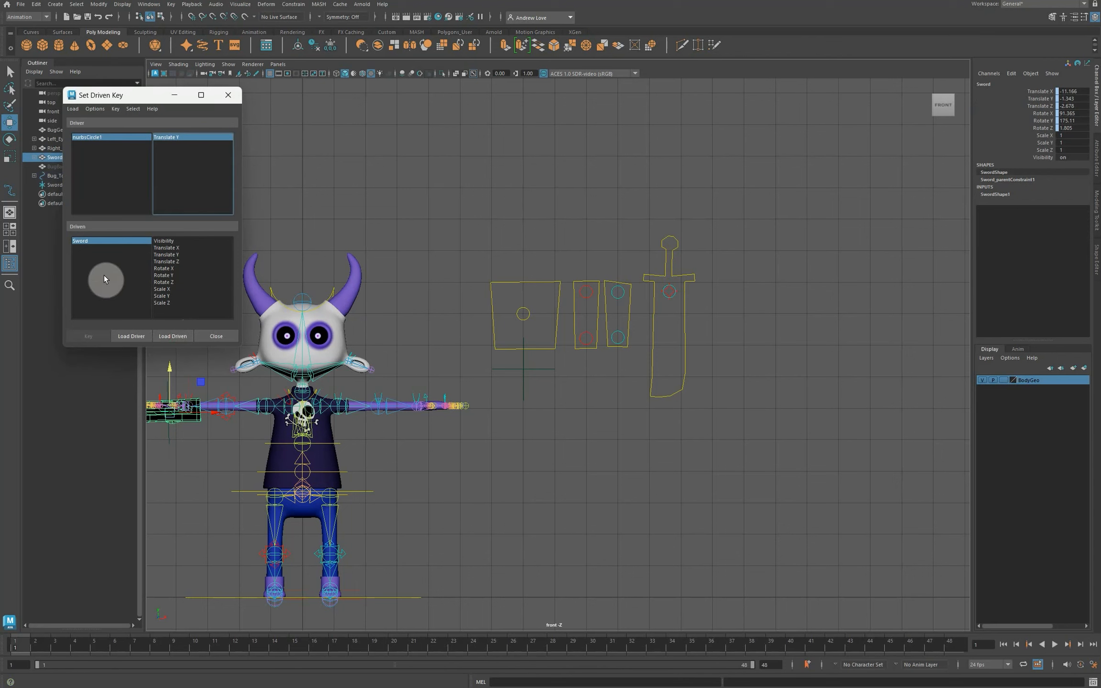
pyautogui.click(989, 196)
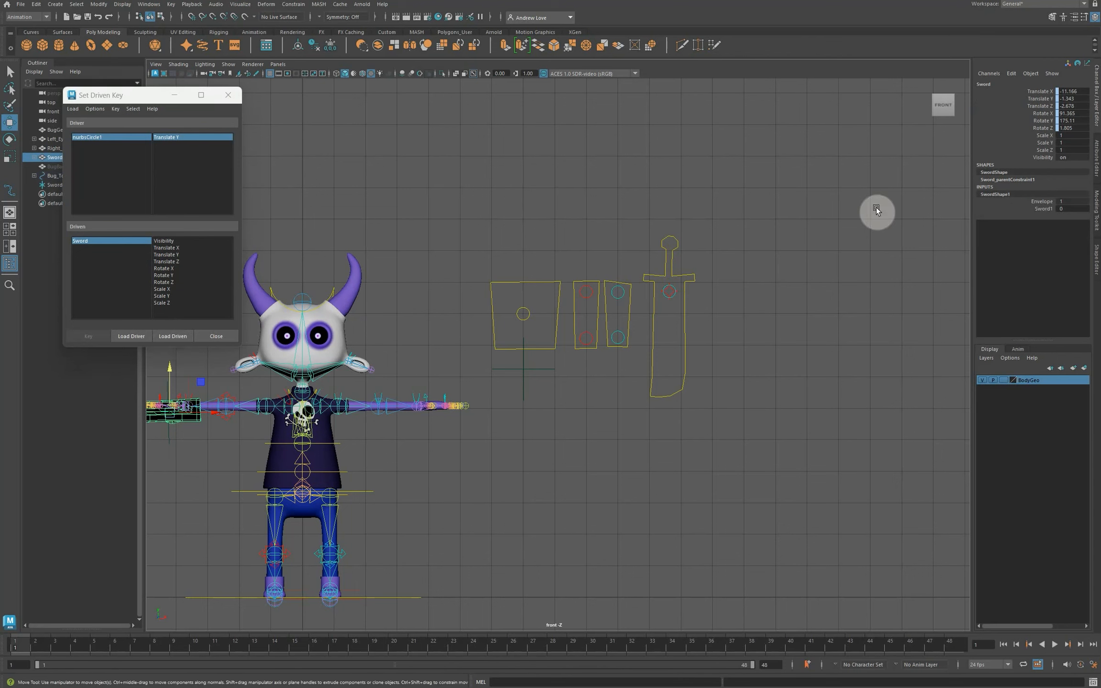
pyautogui.click(163, 336)
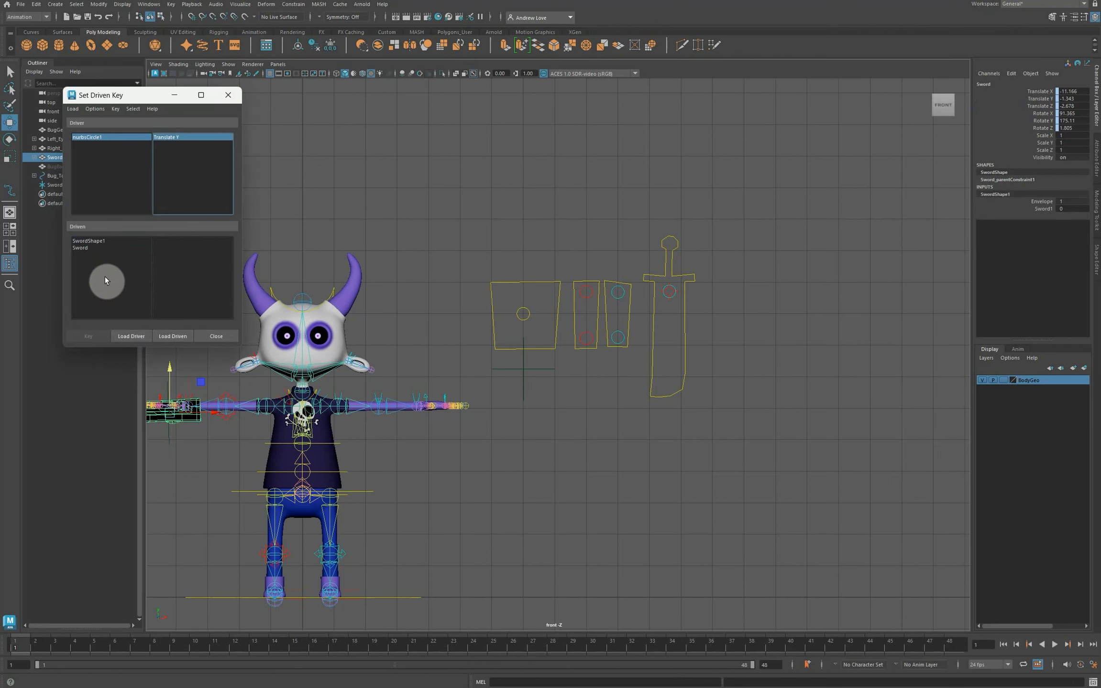
pyautogui.click(88, 243)
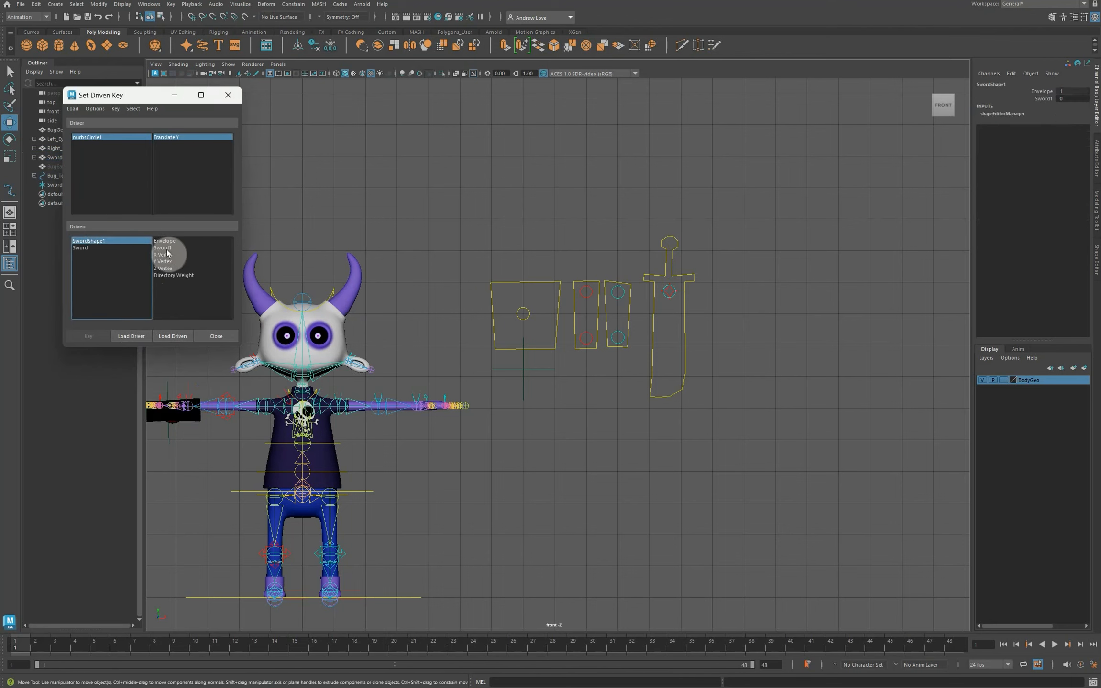
pyautogui.click(165, 248)
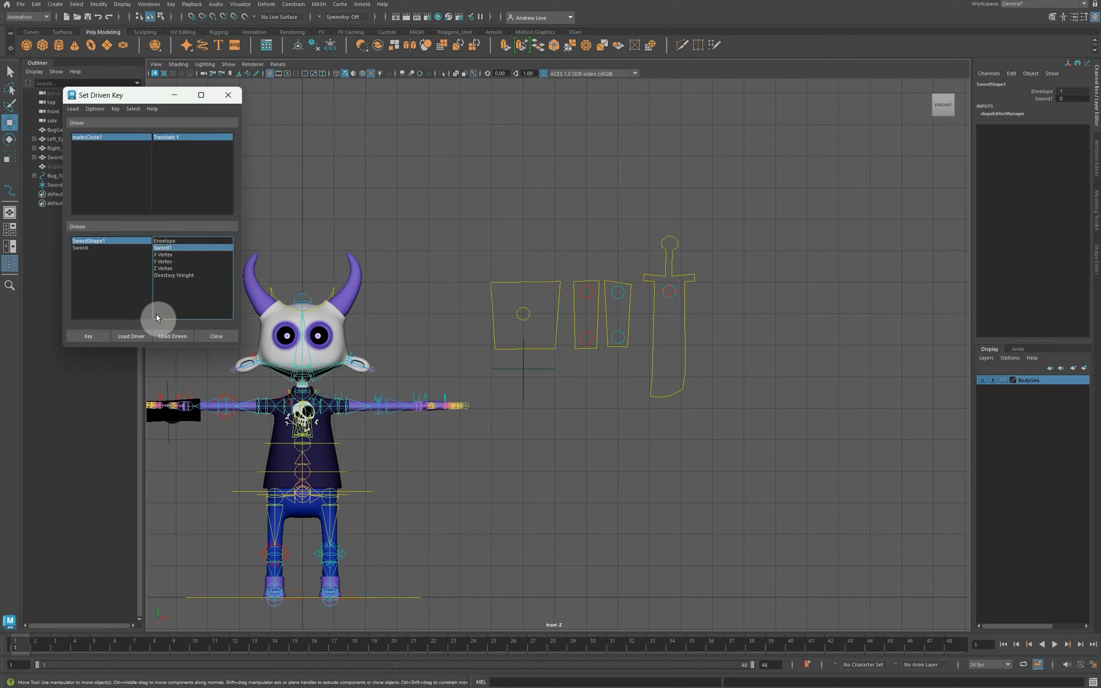
# Key the Sword1 weight at 0 with the circle at Translate Y 0, and raise the weight to 1.
pyautogui.click(98, 334)
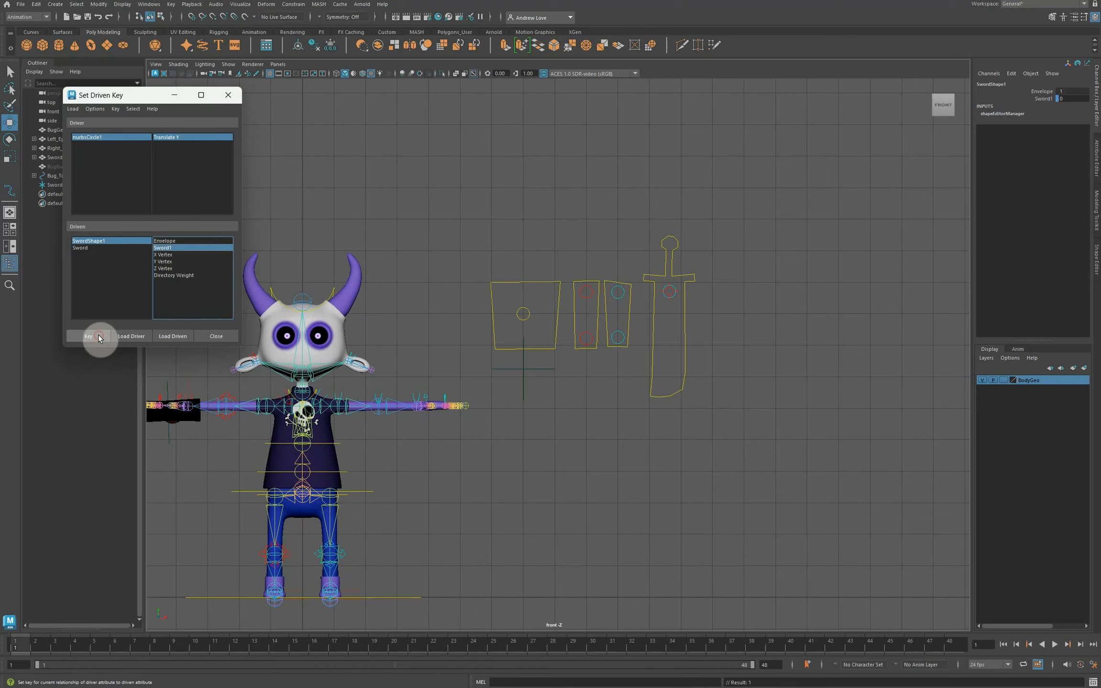
pyautogui.click(1095, 259)
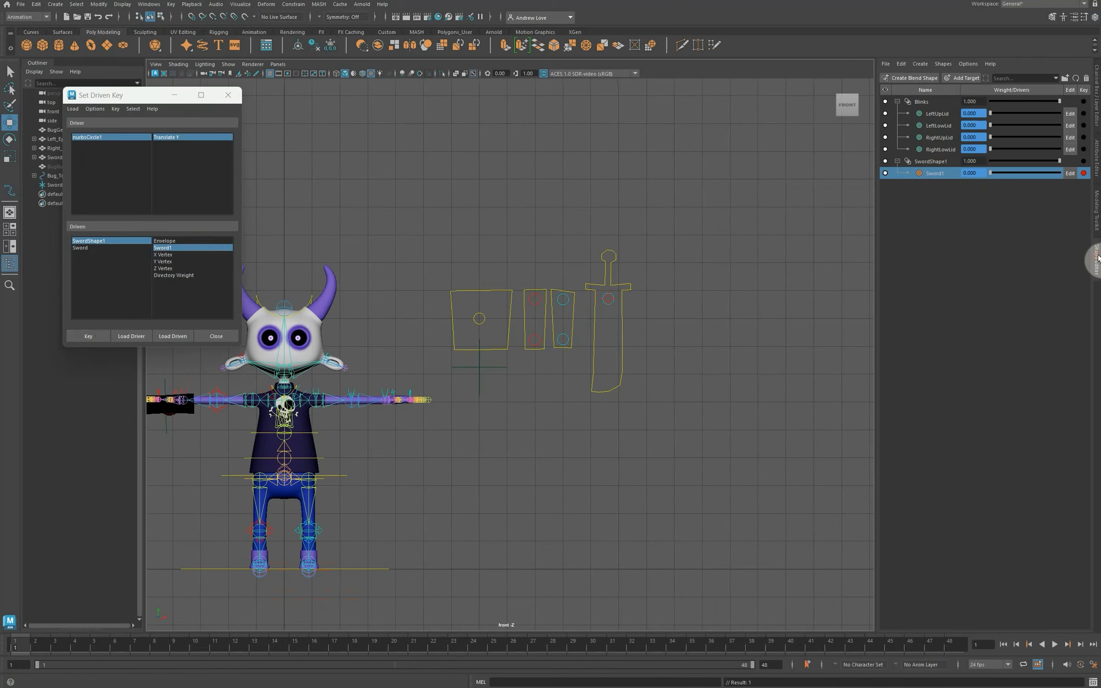
pyautogui.moveTo(990, 174); pyautogui.dragTo(1086, 177)
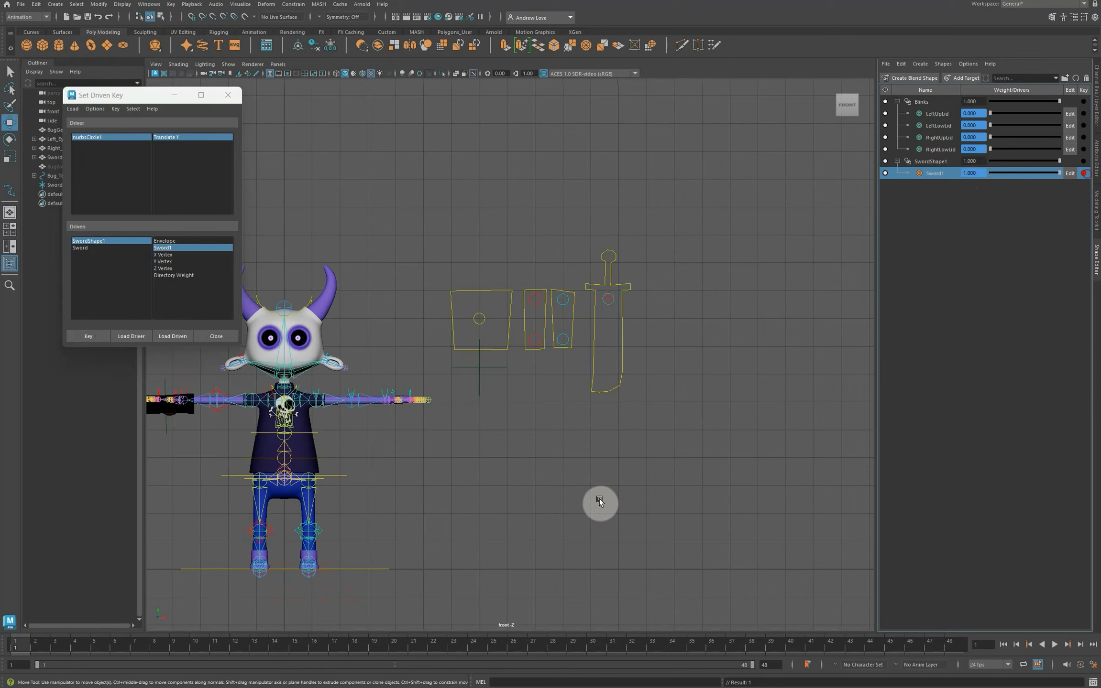
# Slide the circle control down to its lower limit on the blade and key the Sword1 weight at 0.
pyautogui.scroll(-1, 574, 493)
pyautogui.click(586, 500)
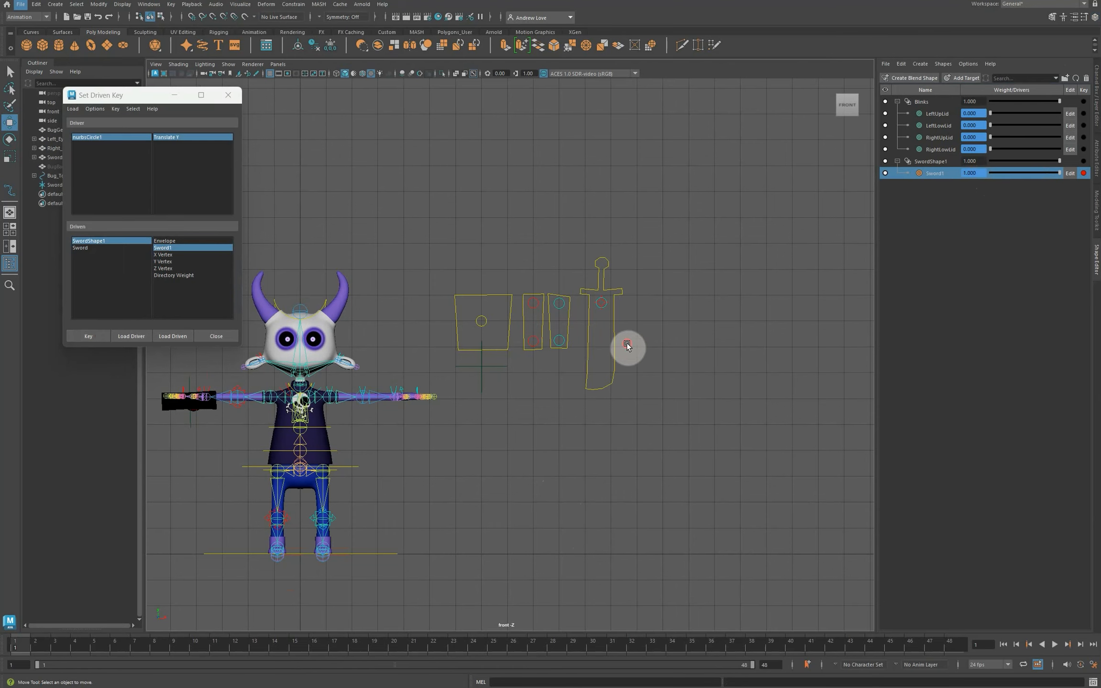
pyautogui.press('space')
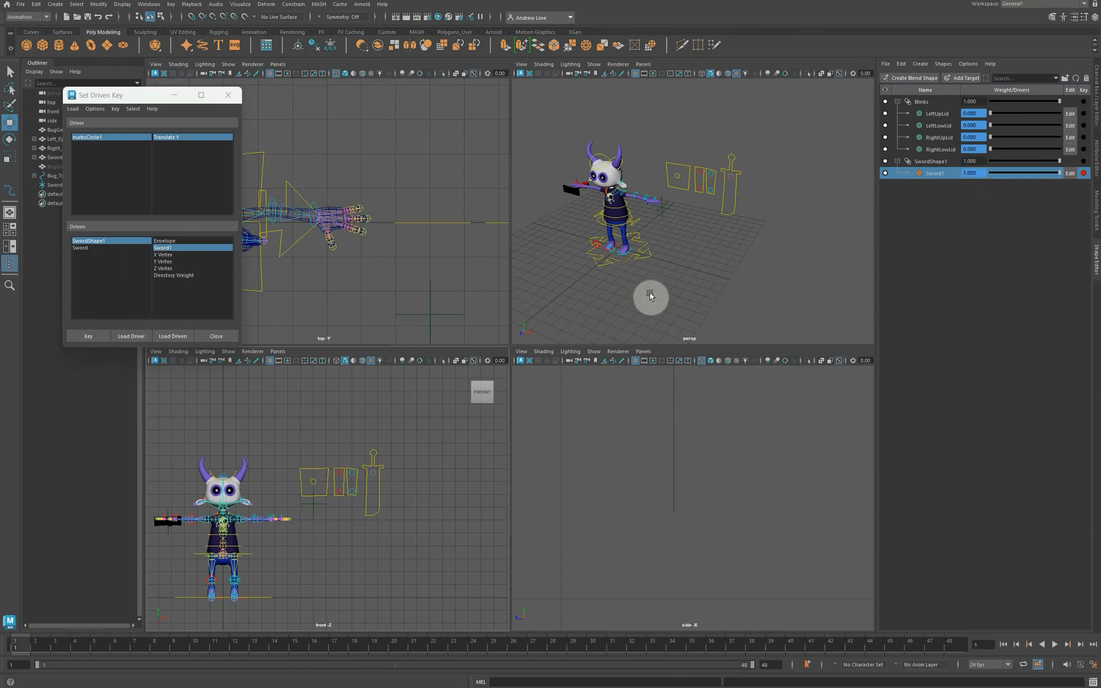
pyautogui.keyDown('alt'); pyautogui.moveTo(569, 310); pyautogui.dragTo(615, 332, button='middle'); pyautogui.keyUp('alt')
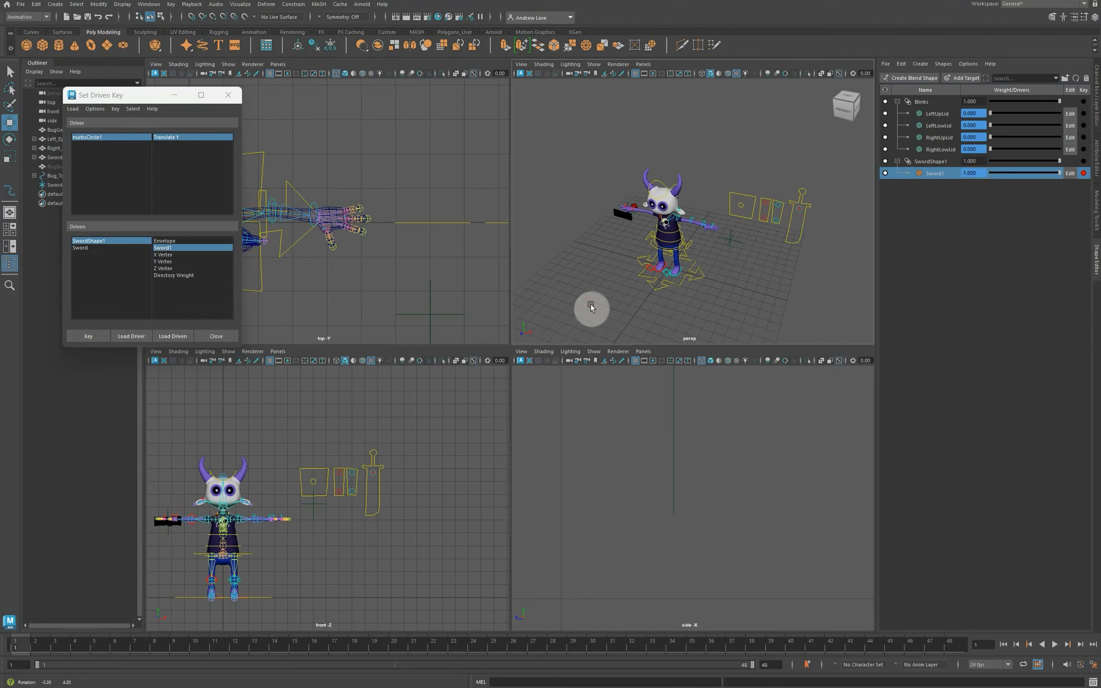
pyautogui.scroll(3, 591, 308)
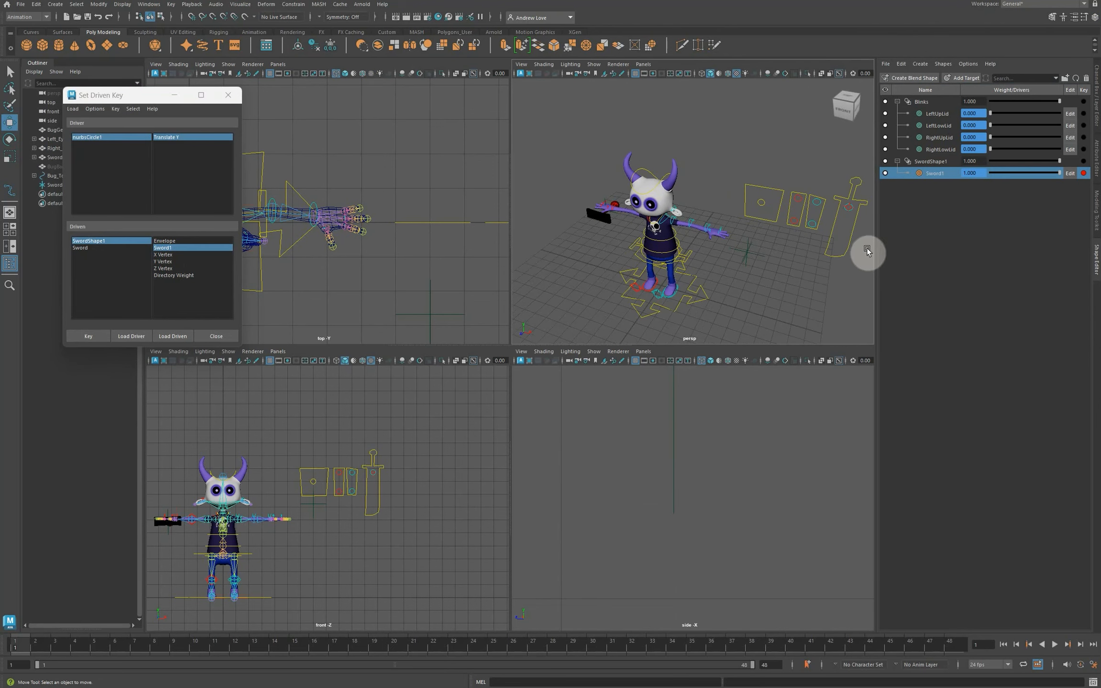
pyautogui.click(843, 230)
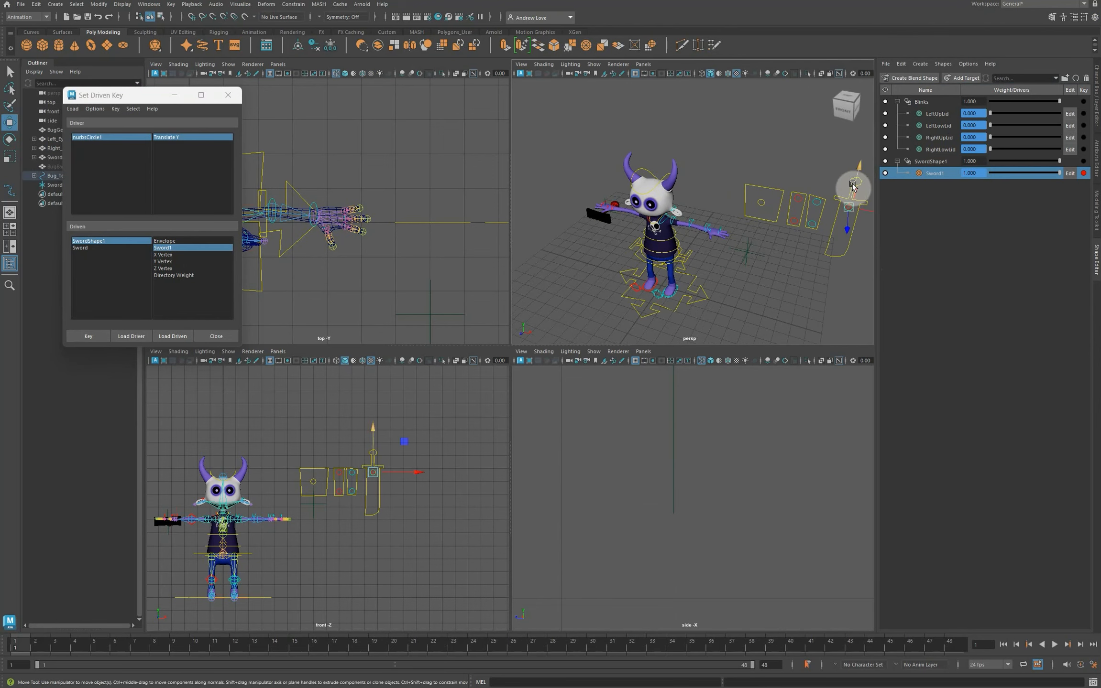
pyautogui.moveTo(858, 180); pyautogui.dragTo(843, 232)
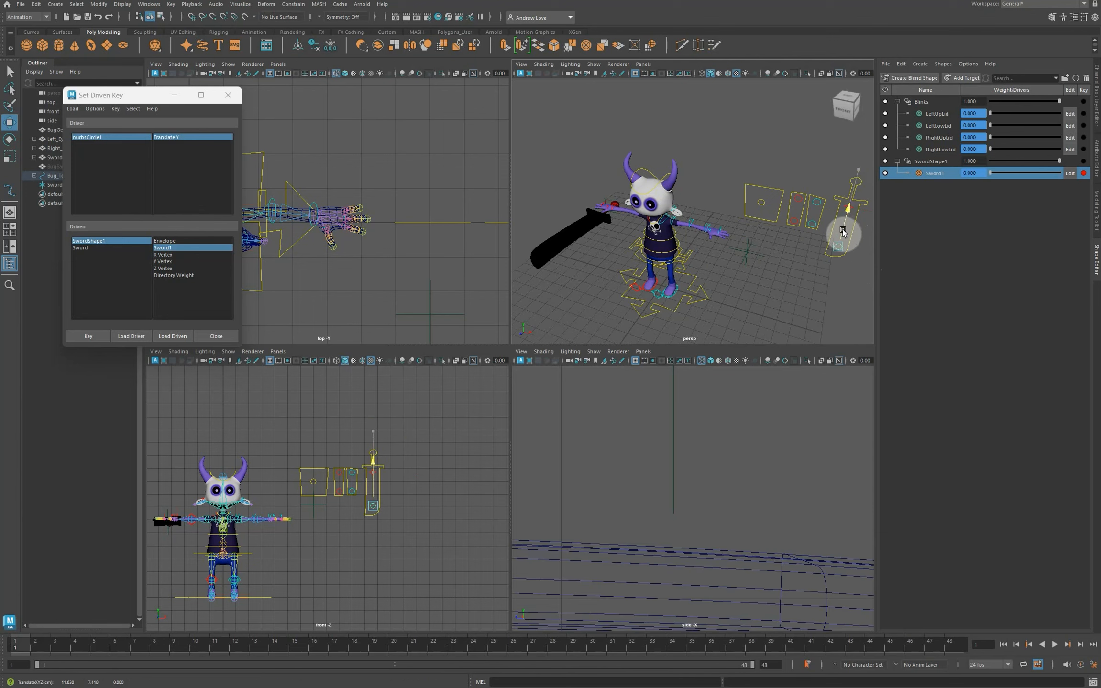
pyautogui.moveTo(990, 172); pyautogui.dragTo(966, 182)
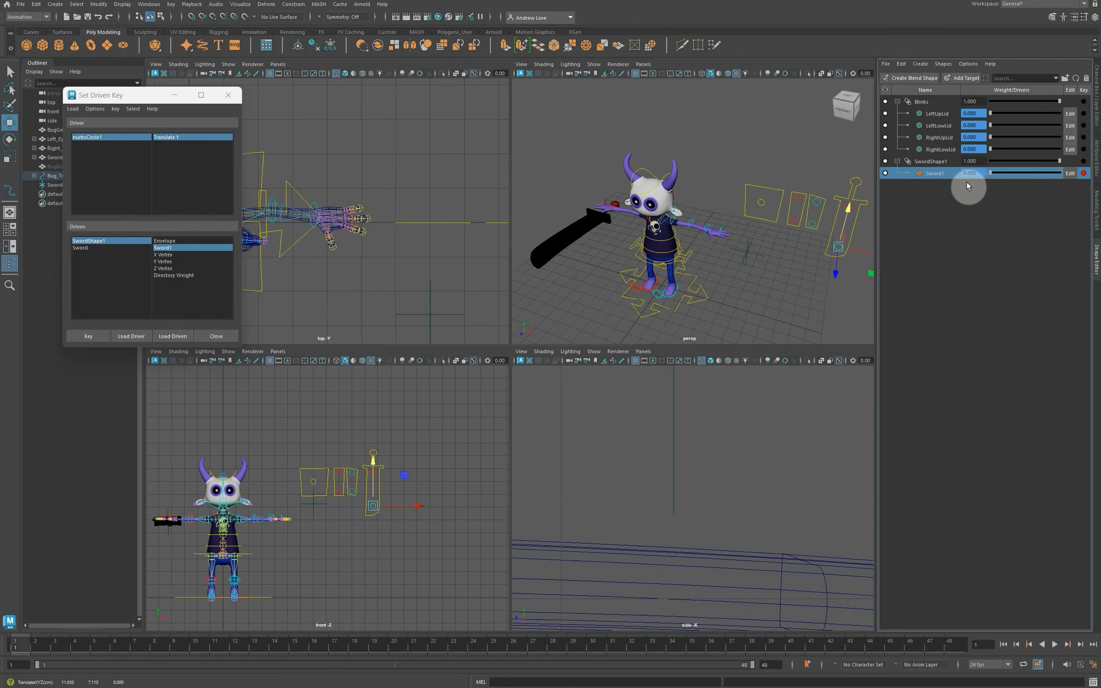
pyautogui.click(94, 337)
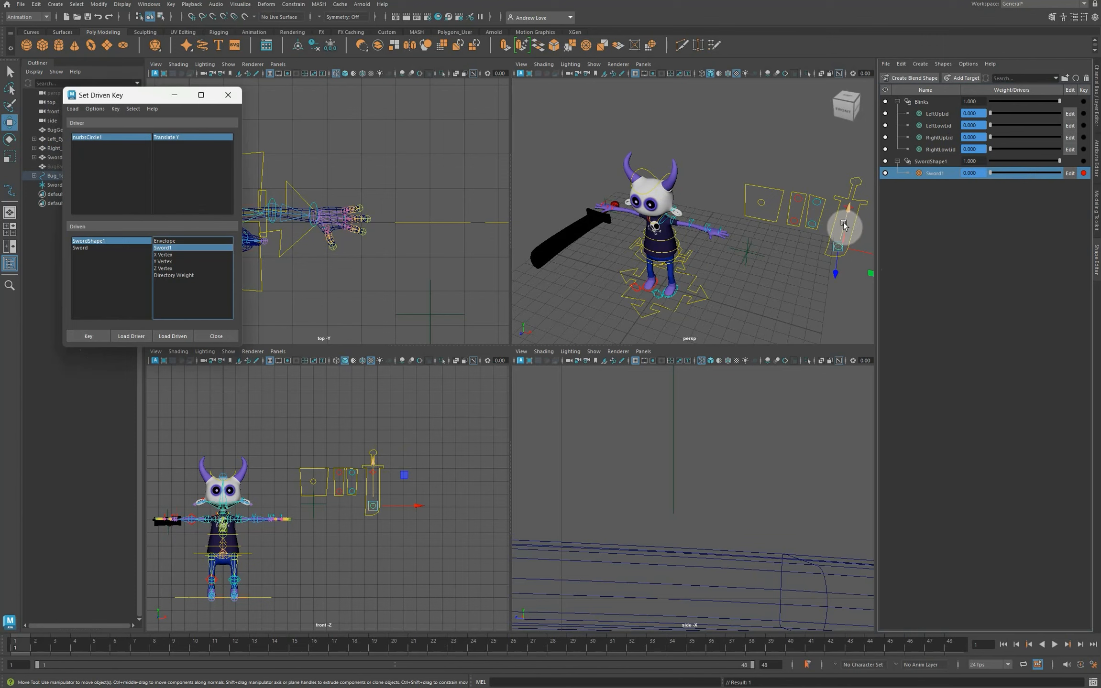
# Slide the circle control back up to its upper limit and key the Sword1 weight at 1.
pyautogui.moveTo(846, 219); pyautogui.dragTo(851, 171)
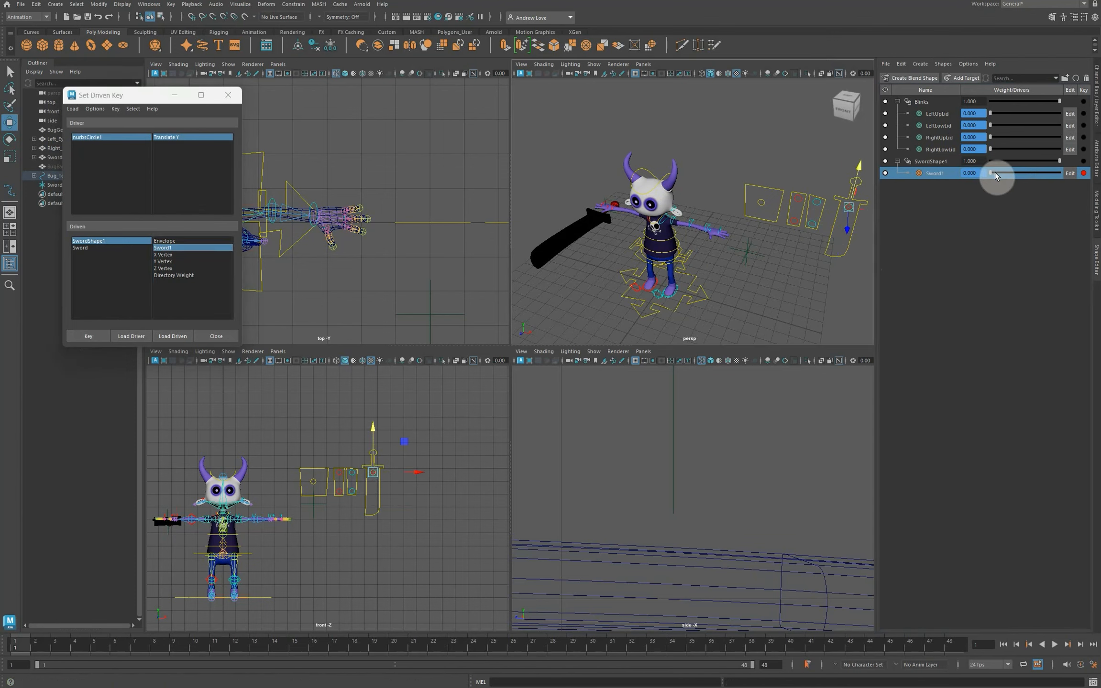
pyautogui.moveTo(995, 173); pyautogui.dragTo(1091, 175)
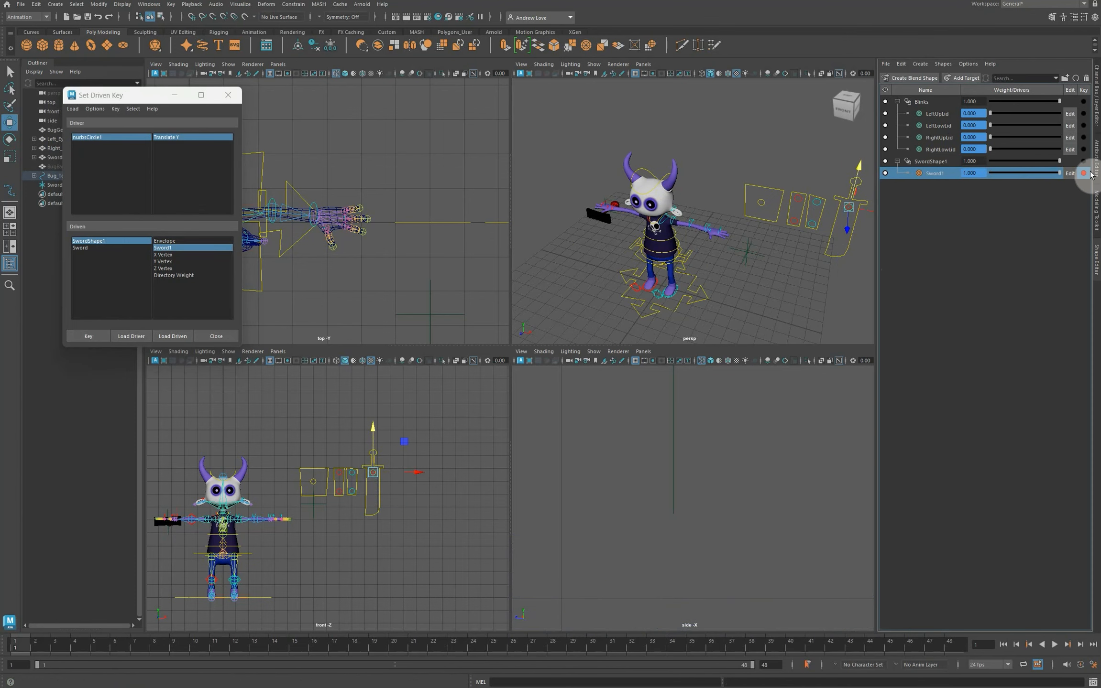
pyautogui.click(101, 336)
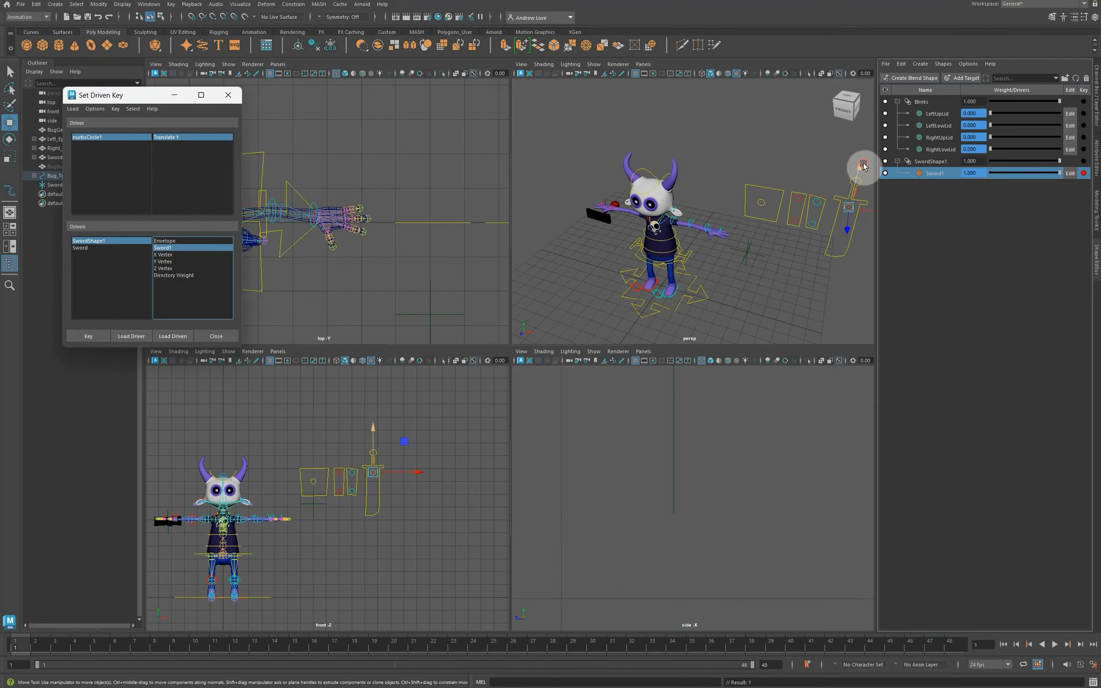
# Slide the circle control down to its lower limit to test the blade, and close the Set Driven Key window.
pyautogui.moveTo(860, 167); pyautogui.dragTo(839, 187)
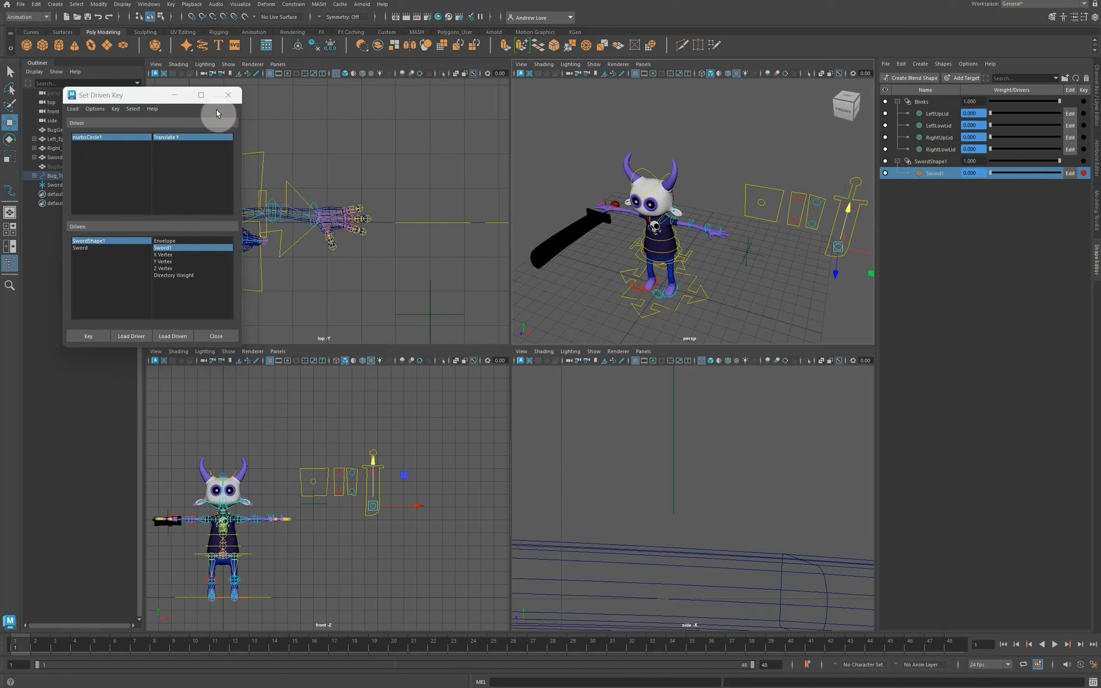
pyautogui.click(226, 96)
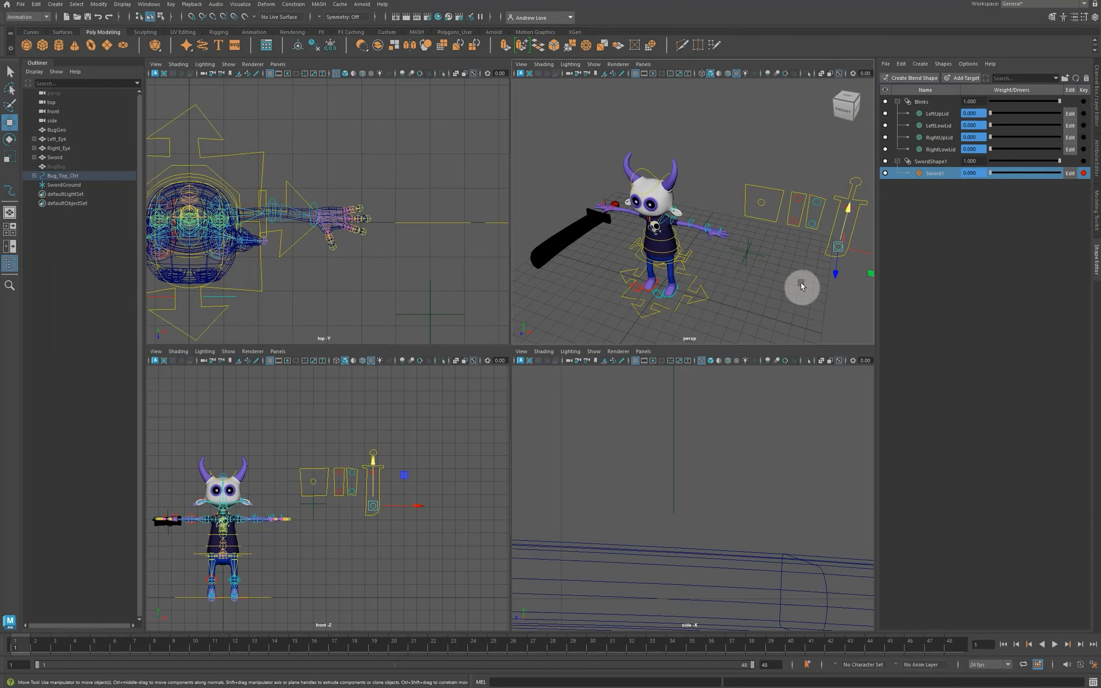
pyautogui.press('space')
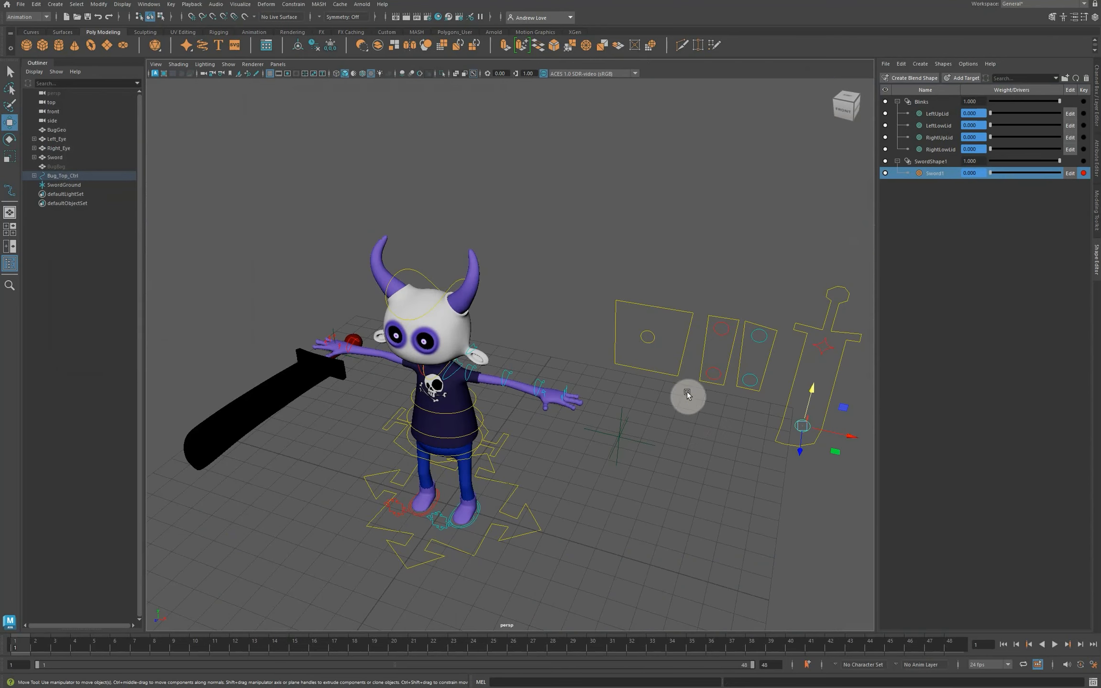
pyautogui.keyDown('alt'); pyautogui.moveTo(705, 401); pyautogui.dragTo(695, 381, button='middle'); pyautogui.keyUp('alt')
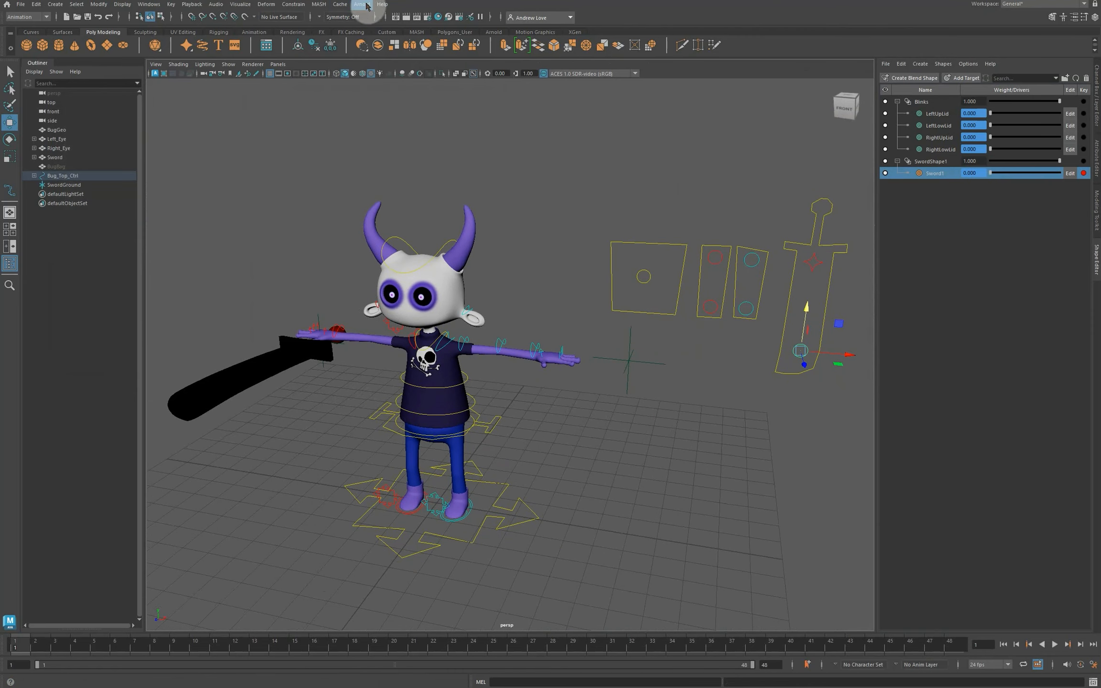
# Reopen Set Driven Key and load the star control on the sword frame as driver with its Translate Y.
pyautogui.click(171, 4)
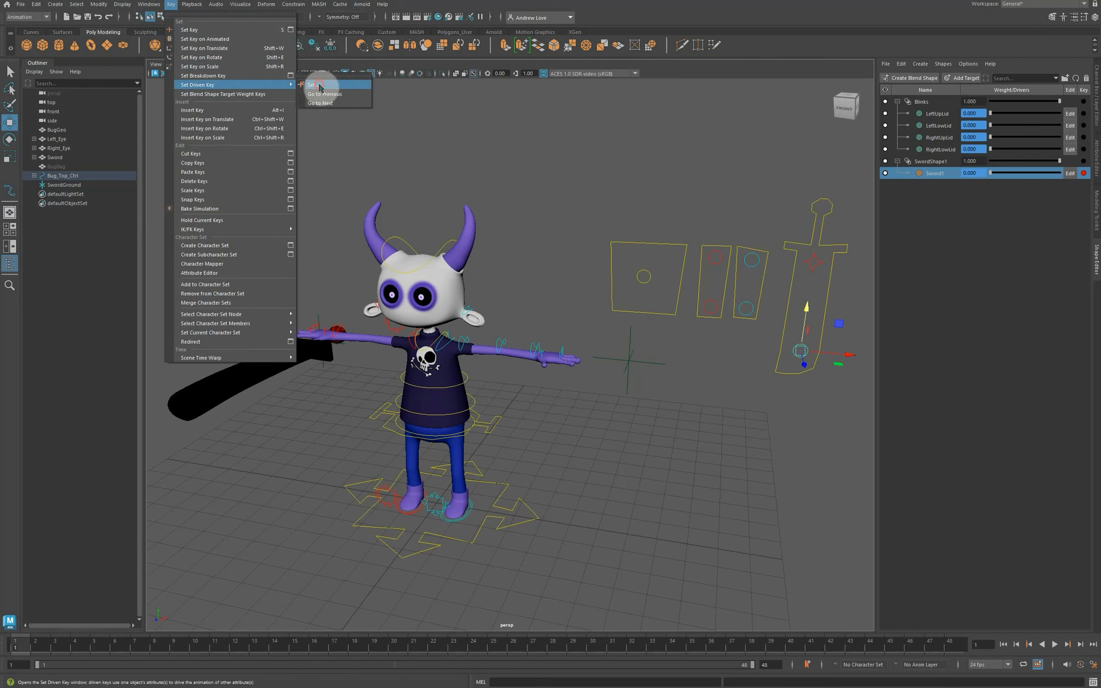
pyautogui.click(319, 86)
pyautogui.moveTo(152, 98); pyautogui.dragTo(140, 74)
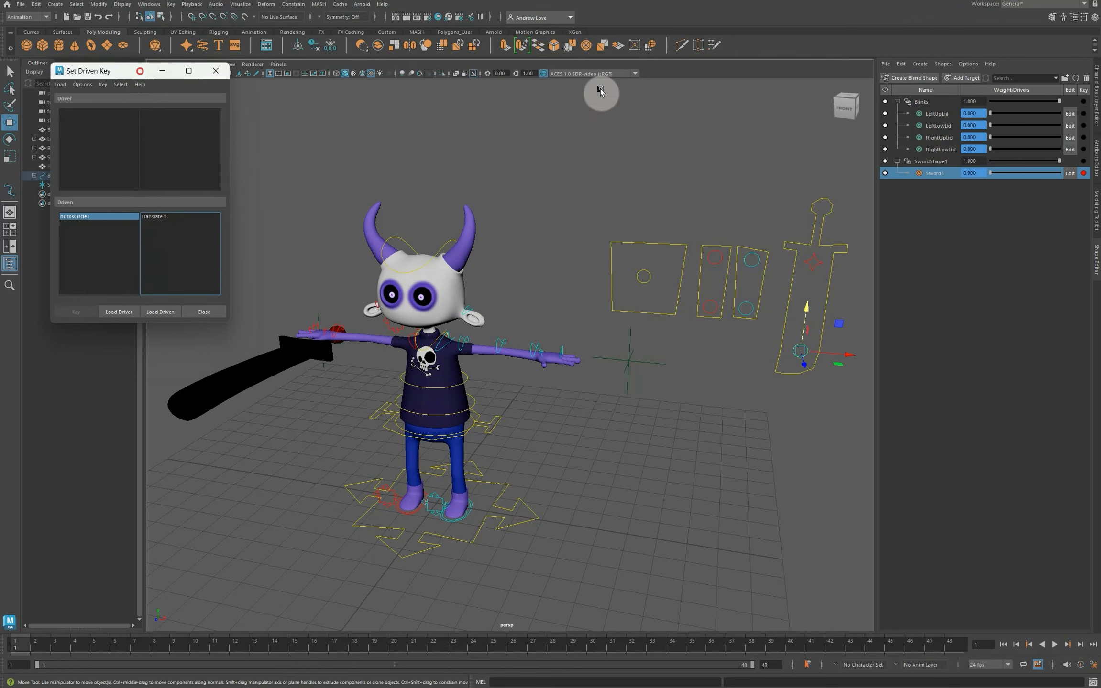
pyautogui.click(817, 266)
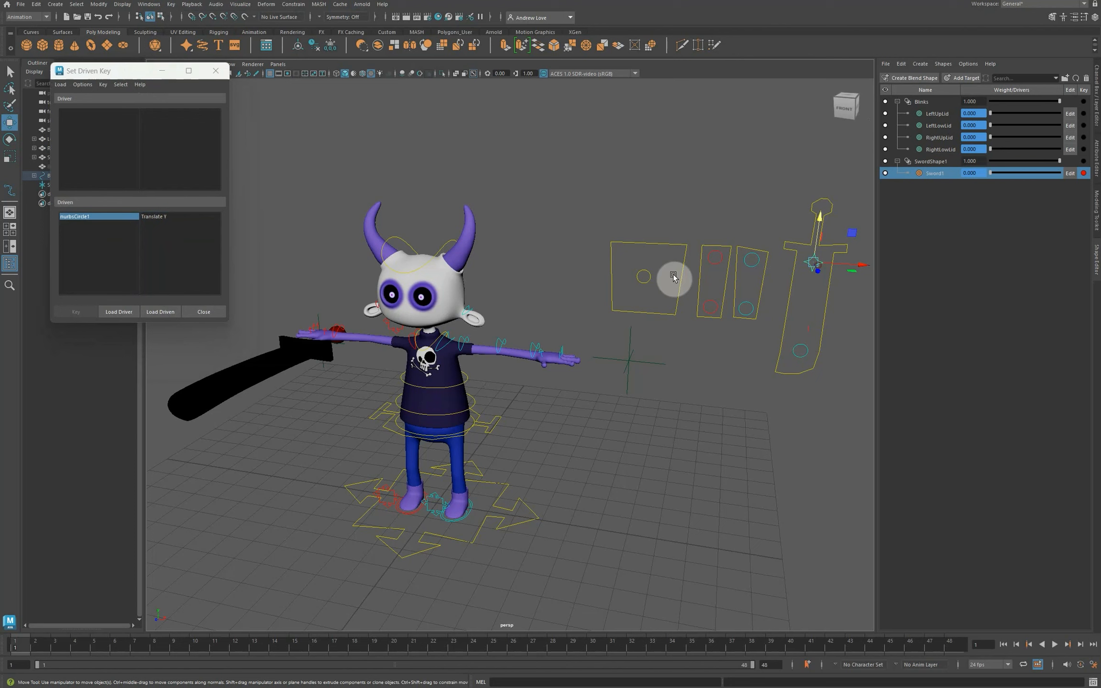
pyautogui.click(121, 314)
pyautogui.click(159, 114)
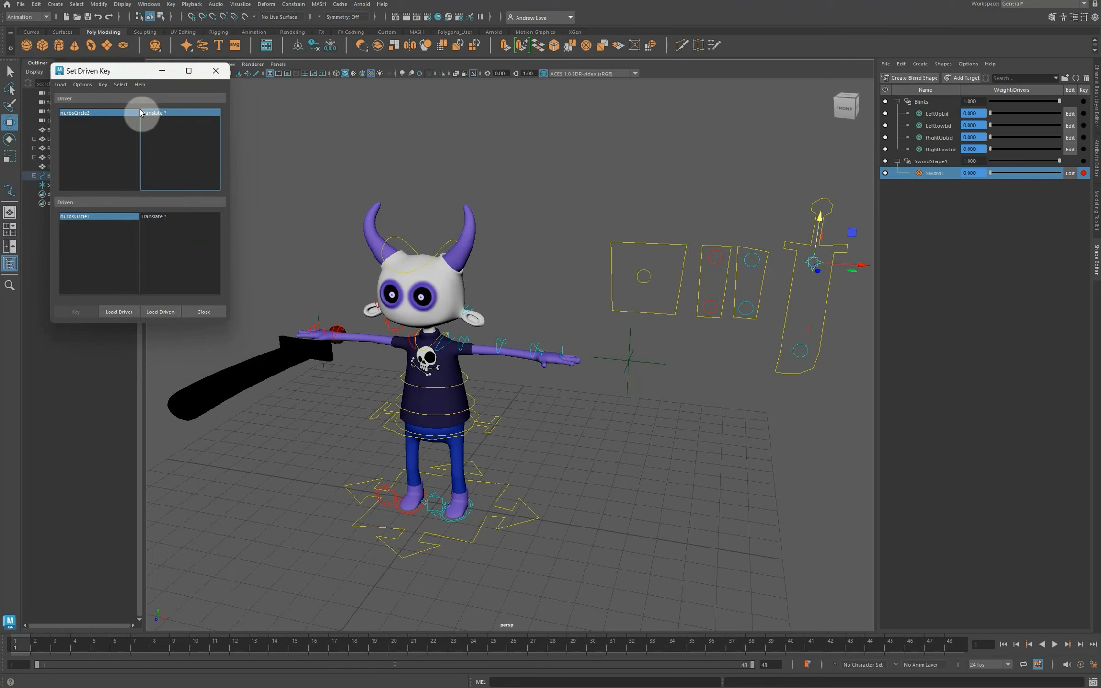
# Load the sword's parent constraint as driven and choose its Sword Hand W0 and Sword Ground W1 weights.
pyautogui.moveTo(124, 71); pyautogui.dragTo(174, 49)
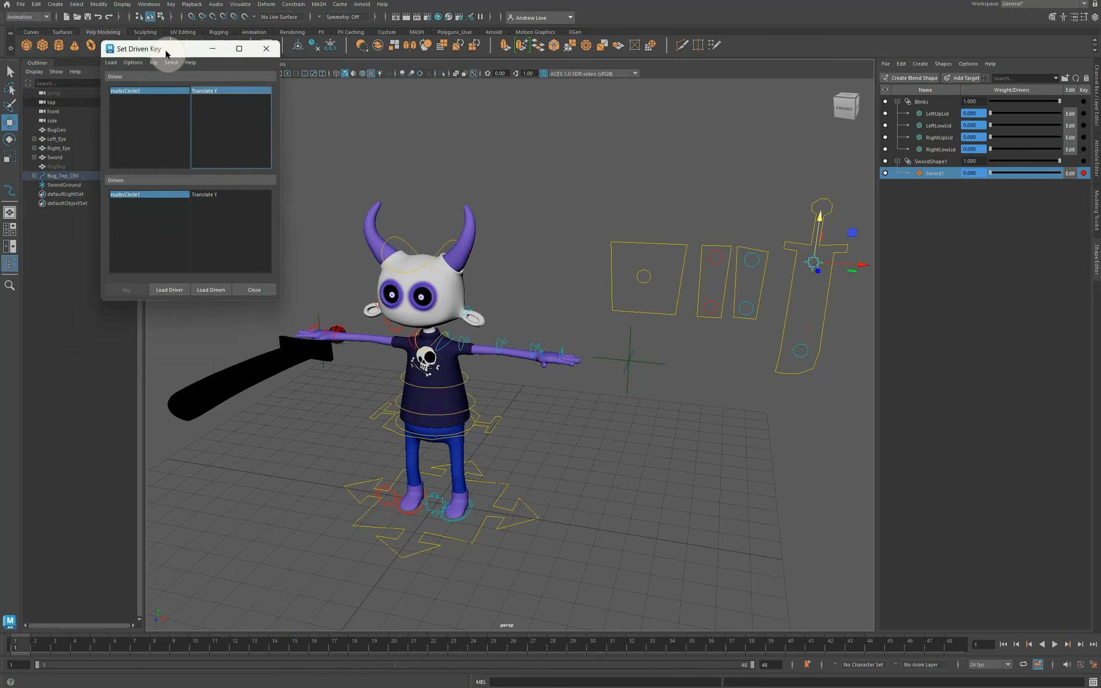
pyautogui.click(241, 382)
pyautogui.click(34, 157)
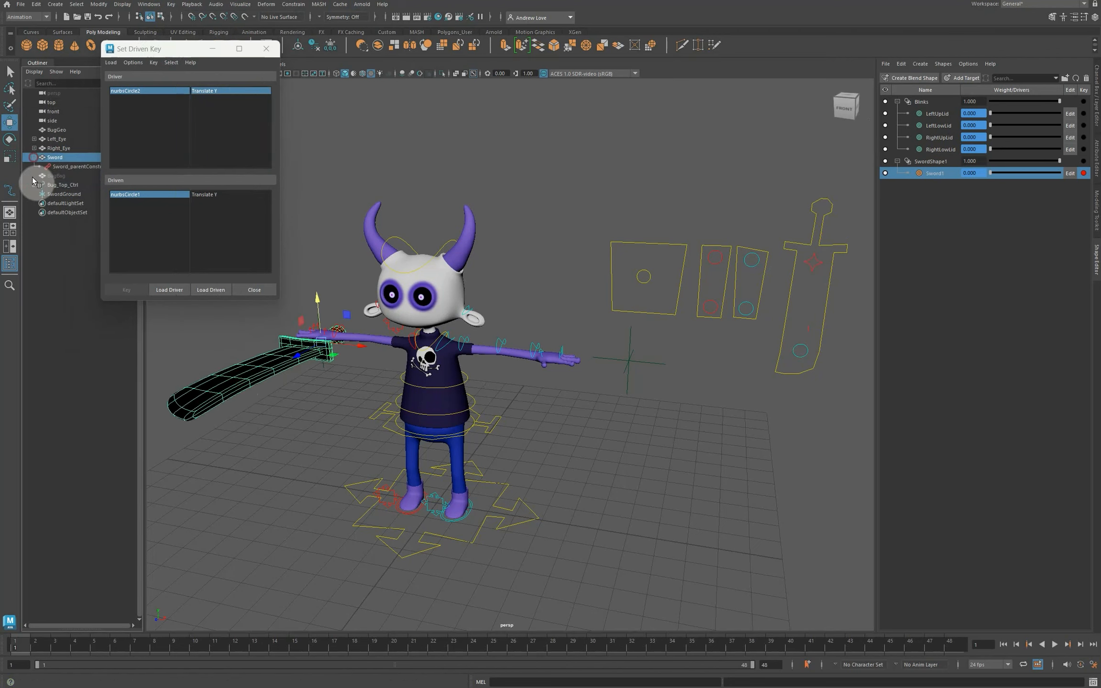
pyautogui.click(68, 167)
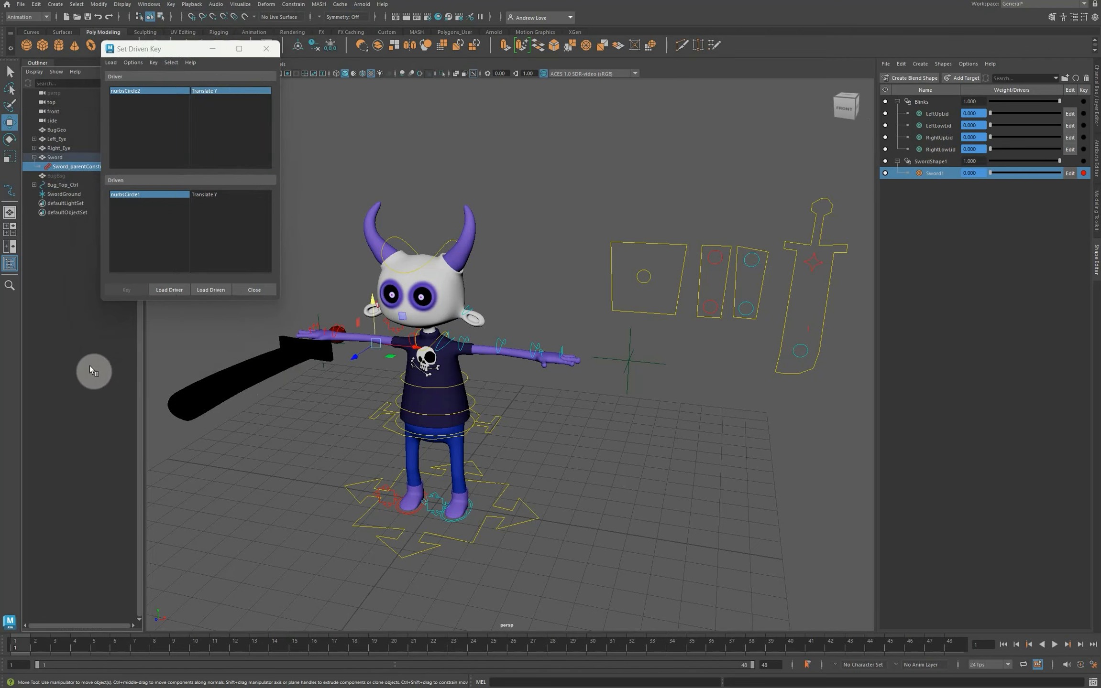
pyautogui.click(213, 290)
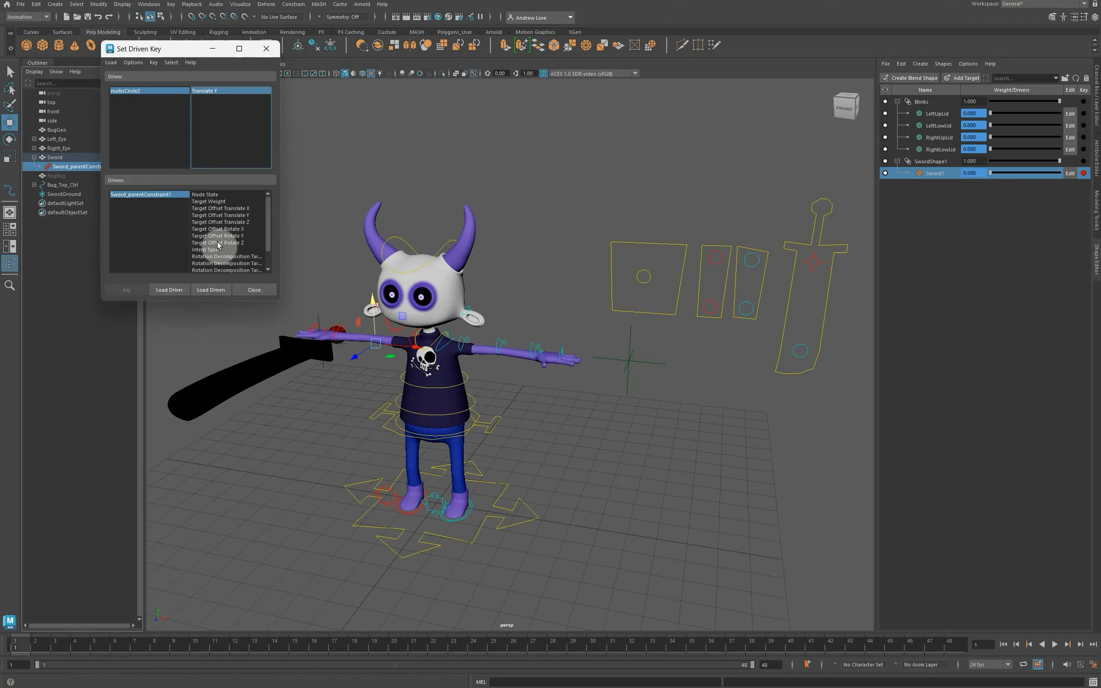
pyautogui.scroll(-1, 217, 232)
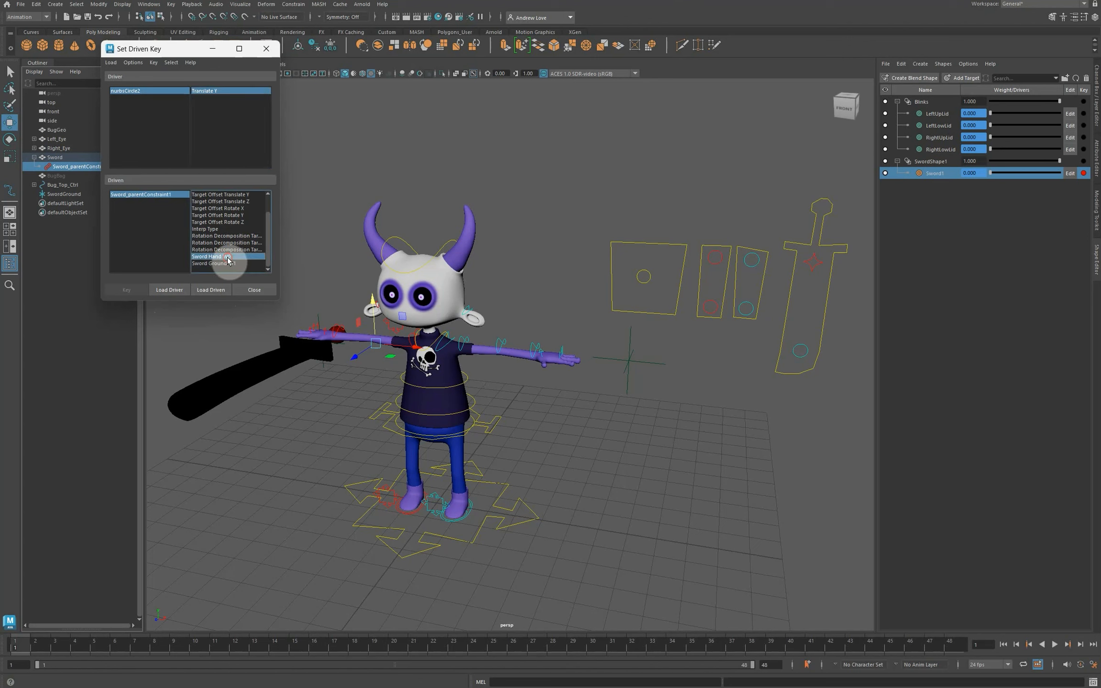
pyautogui.moveTo(225, 257); pyautogui.dragTo(227, 264)
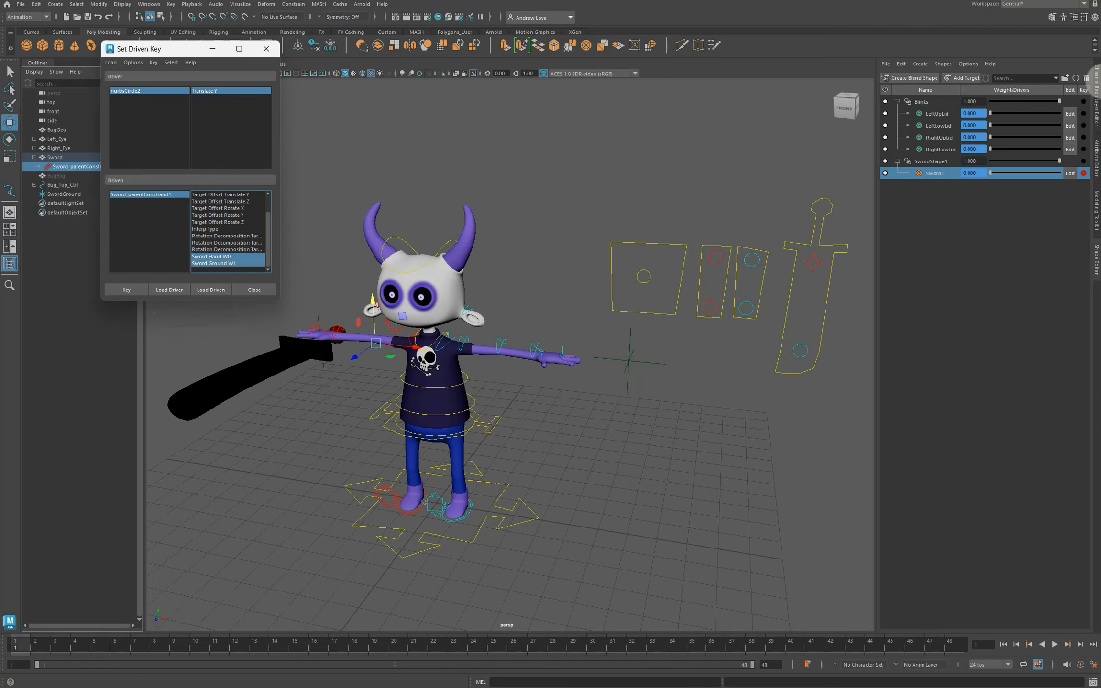
# Slide the star control down to its lower limit and key Sword Hand W0 at 1 and Sword Ground W1 at 0.
pyautogui.click(1098, 80)
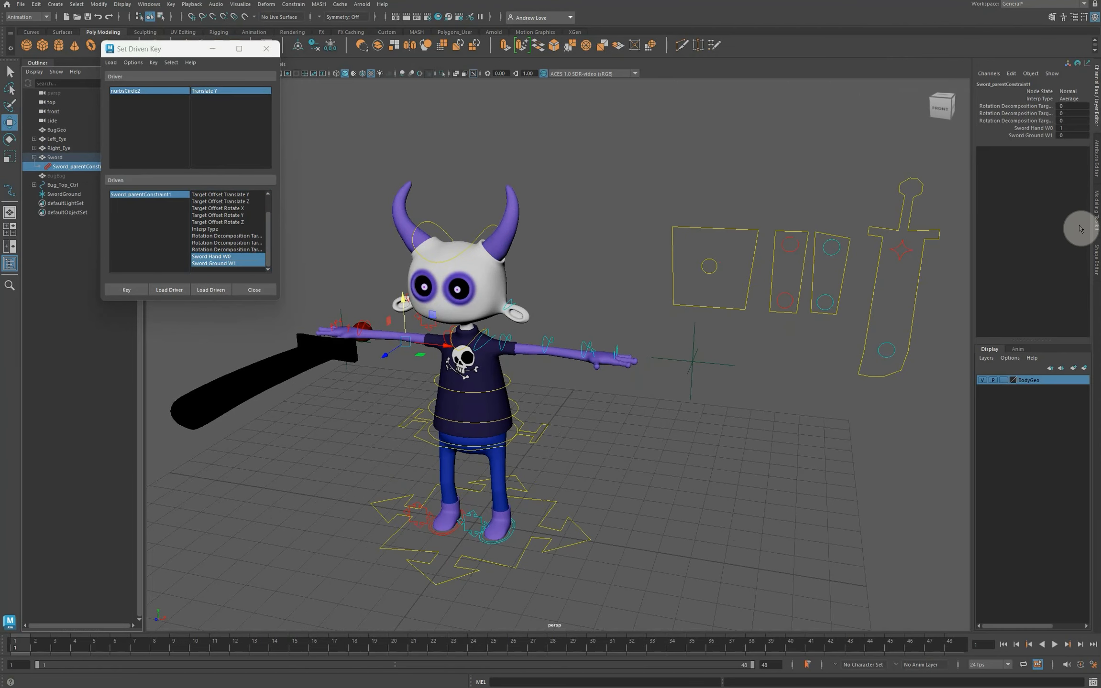
pyautogui.click(1055, 137)
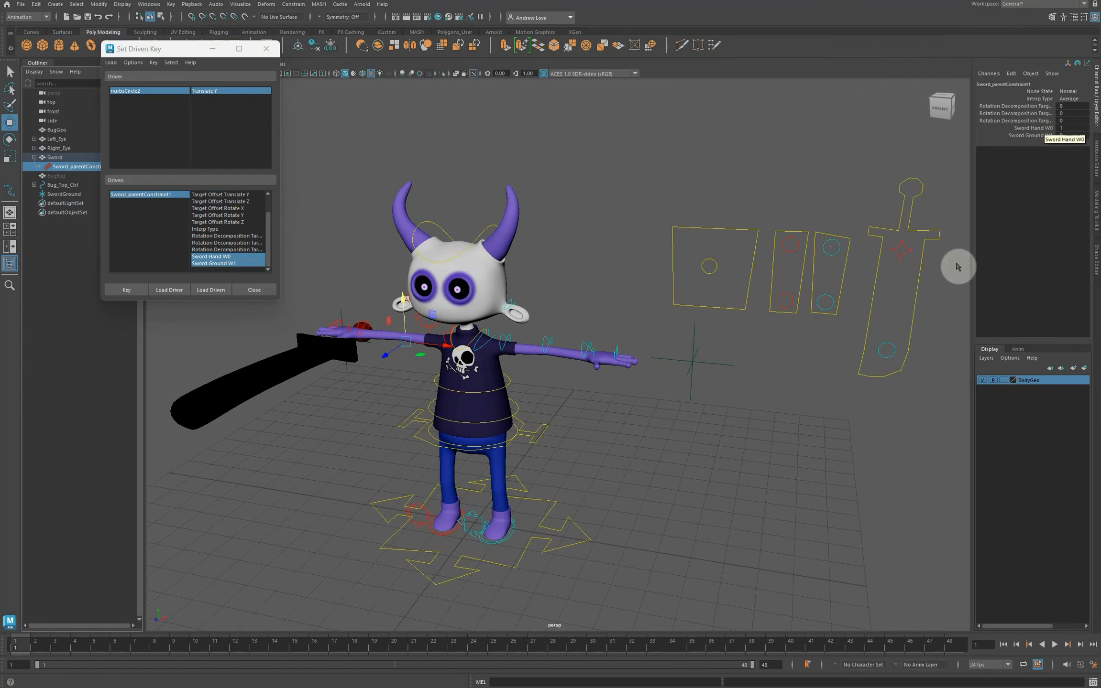
pyautogui.click(903, 255)
pyautogui.moveTo(904, 256); pyautogui.dragTo(894, 337)
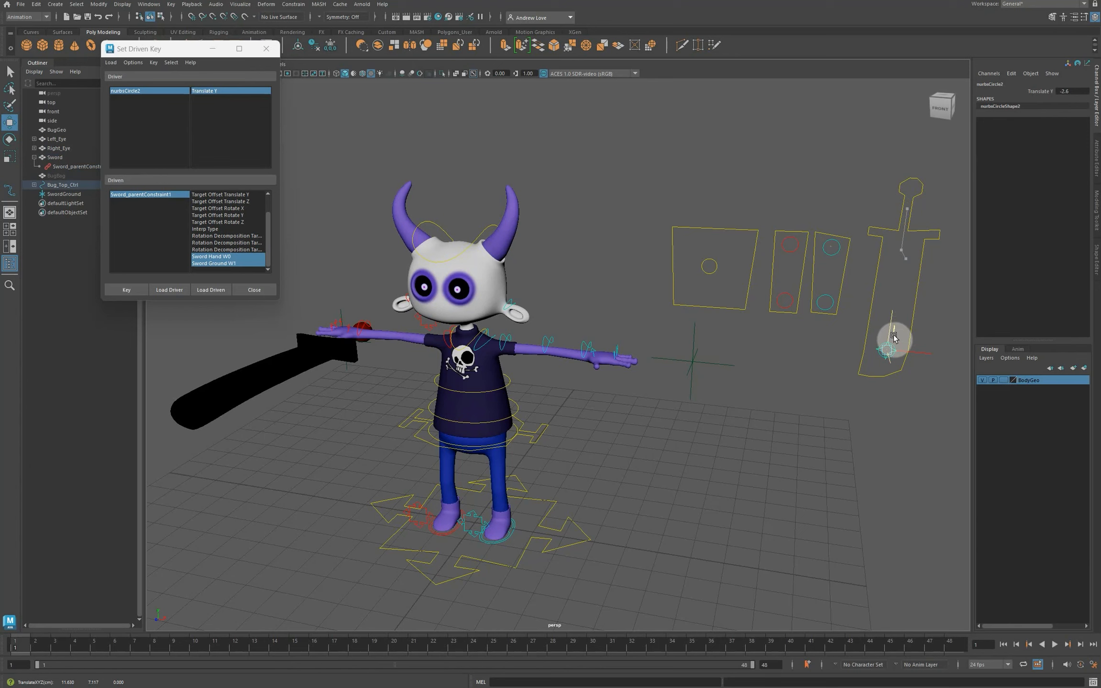
pyautogui.moveTo(894, 337); pyautogui.dragTo(894, 337)
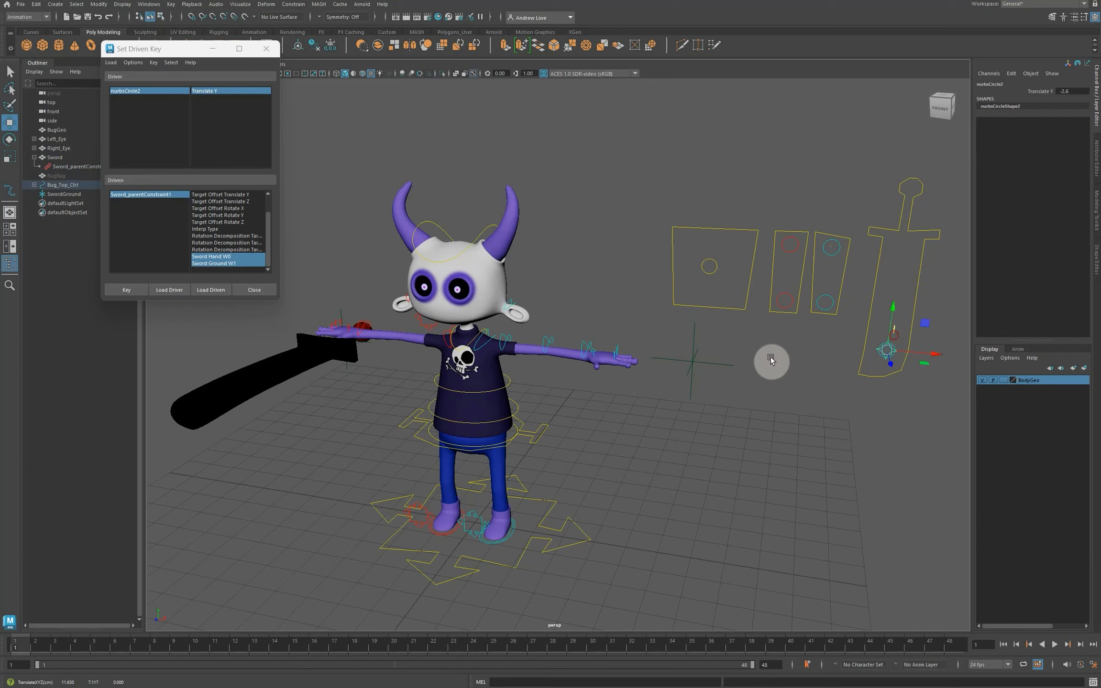
pyautogui.click(135, 289)
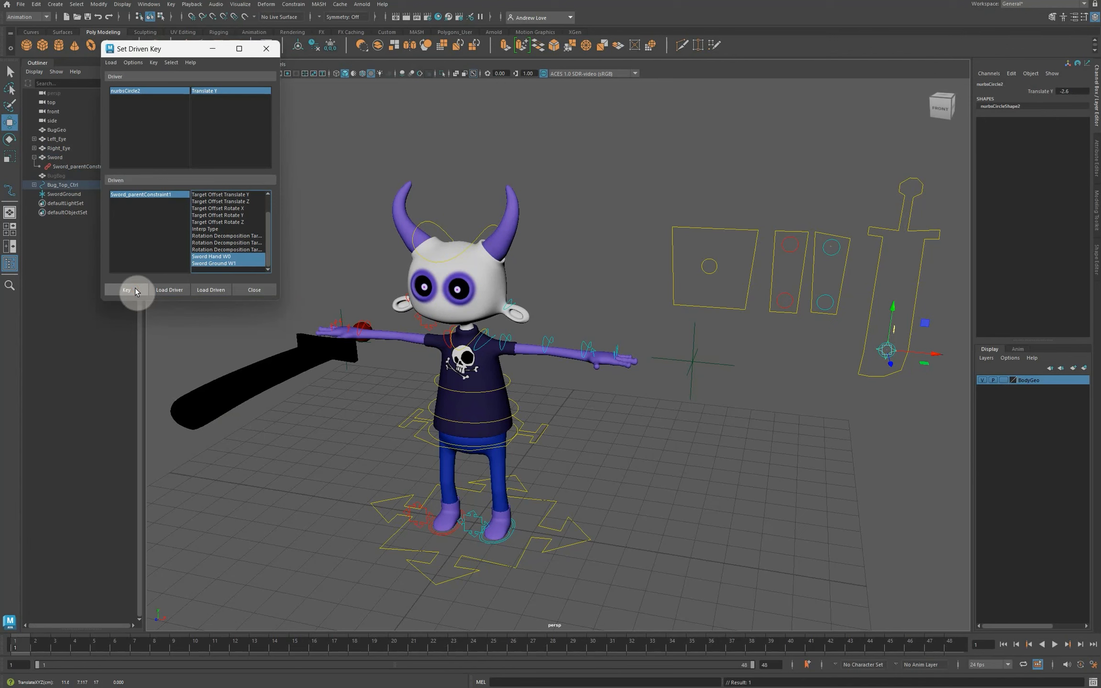
# Return the star control to Translate Y 0 and key Sword Hand W0 at 0 and Sword Ground W1 at 1.
pyautogui.click(837, 301)
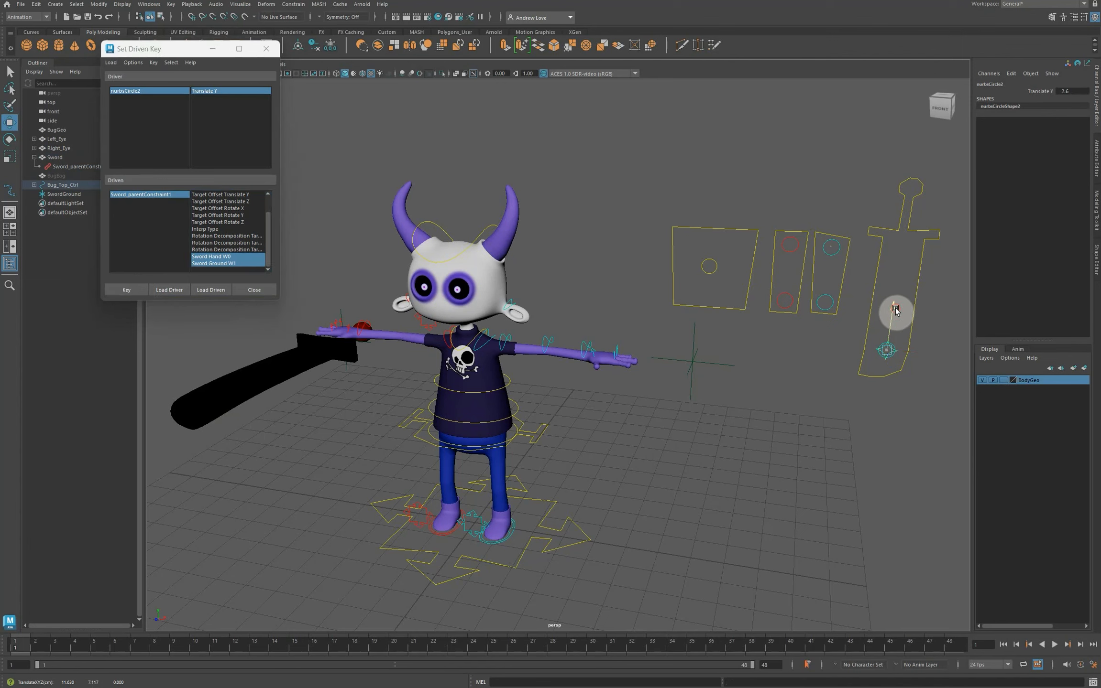
pyautogui.moveTo(891, 312); pyautogui.dragTo(906, 168)
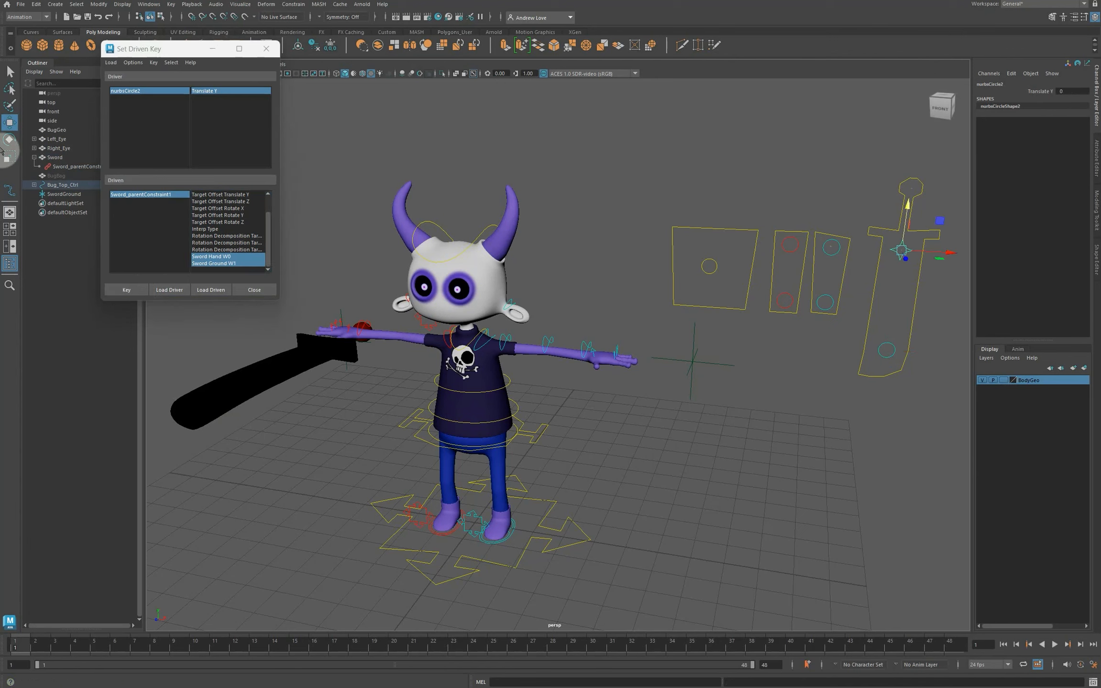
pyautogui.click(92, 167)
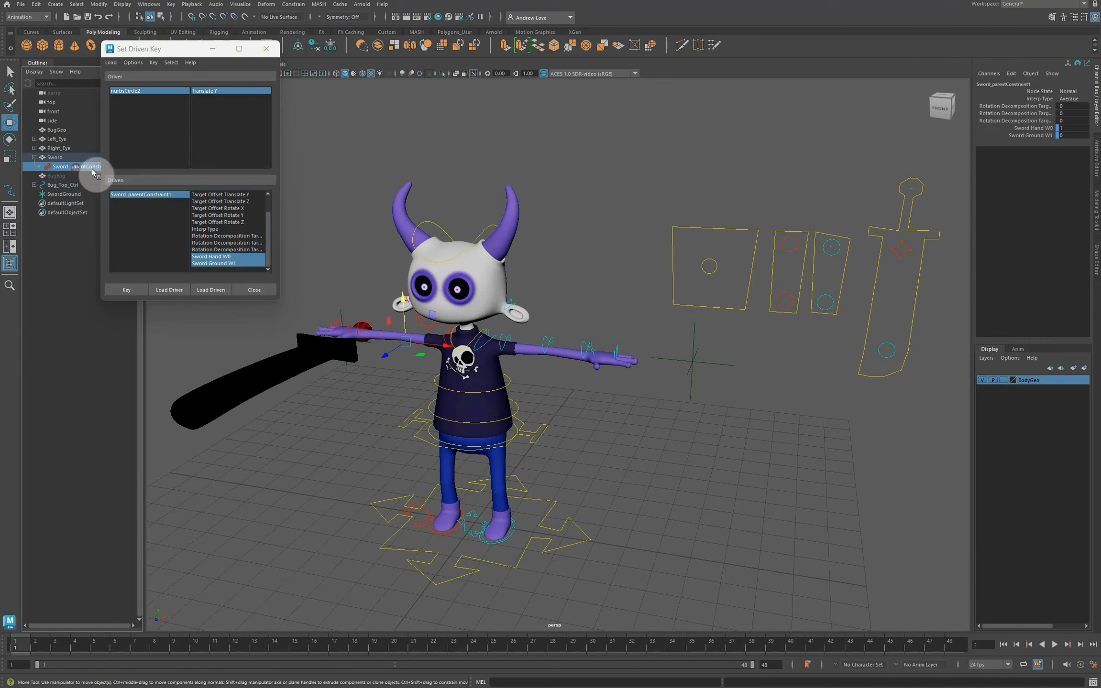
pyautogui.doubleClick(1074, 129)
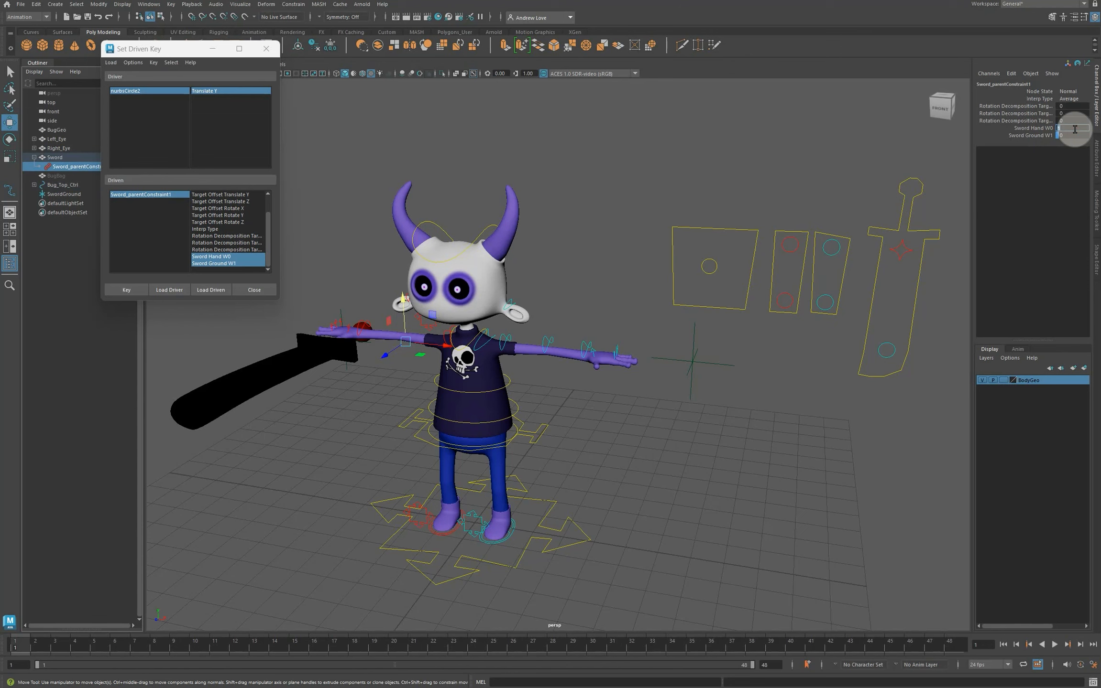
pyautogui.write('0')
pyautogui.doubleClick(1072, 135)
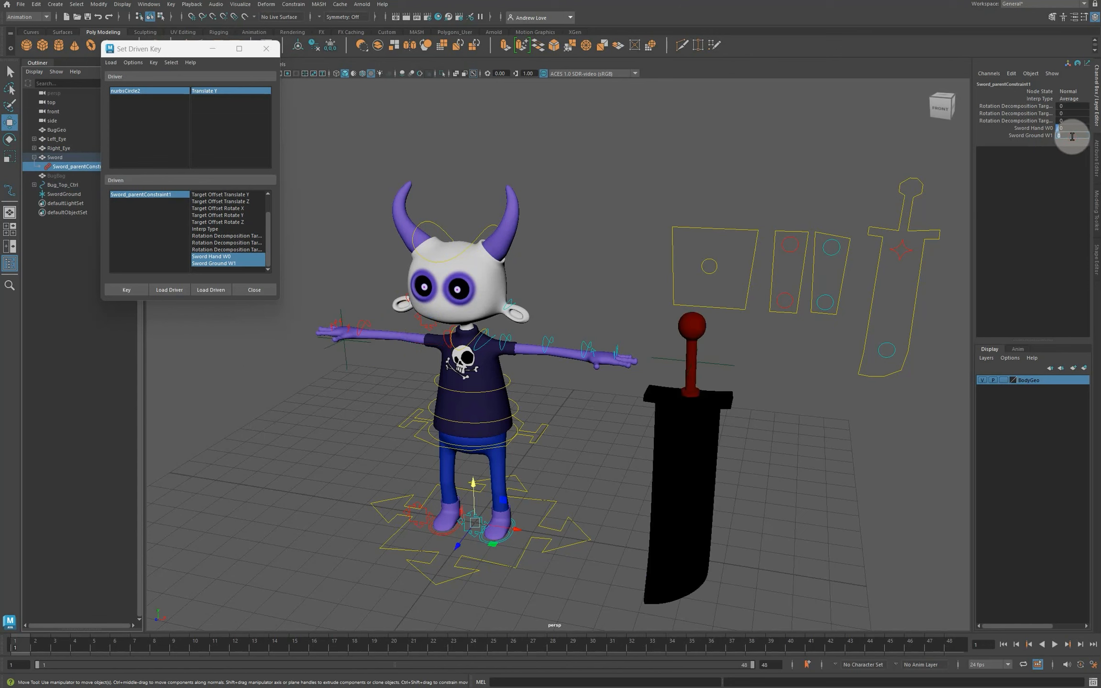
pyautogui.write('1')
pyautogui.press('Return')
pyautogui.click(119, 287)
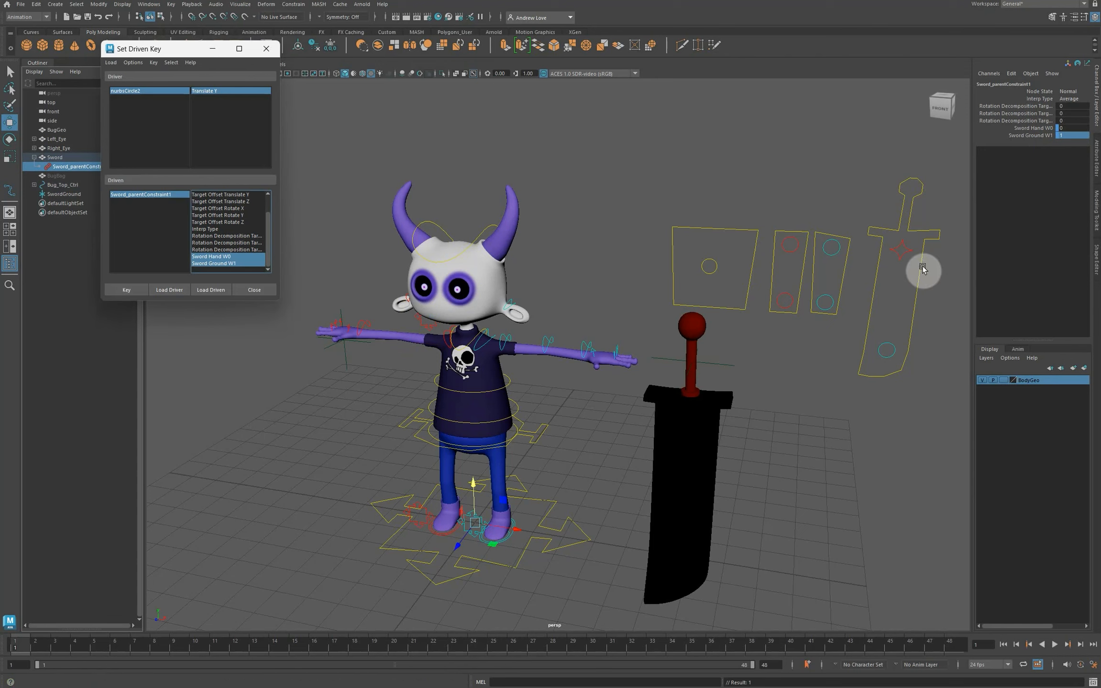
# Test the ground attachment by moving the SwordGround locator along X, and undo the move.
pyautogui.click(906, 239)
pyautogui.moveTo(907, 239); pyautogui.dragTo(880, 216)
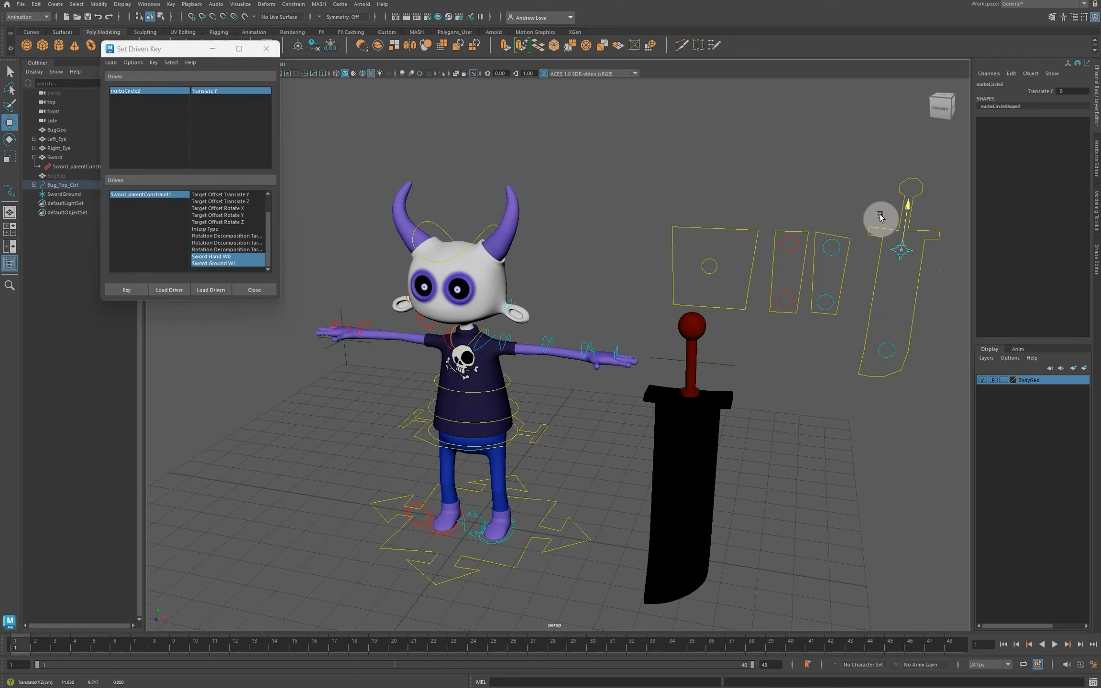
pyautogui.click(732, 367)
pyautogui.moveTo(733, 367); pyautogui.dragTo(754, 365)
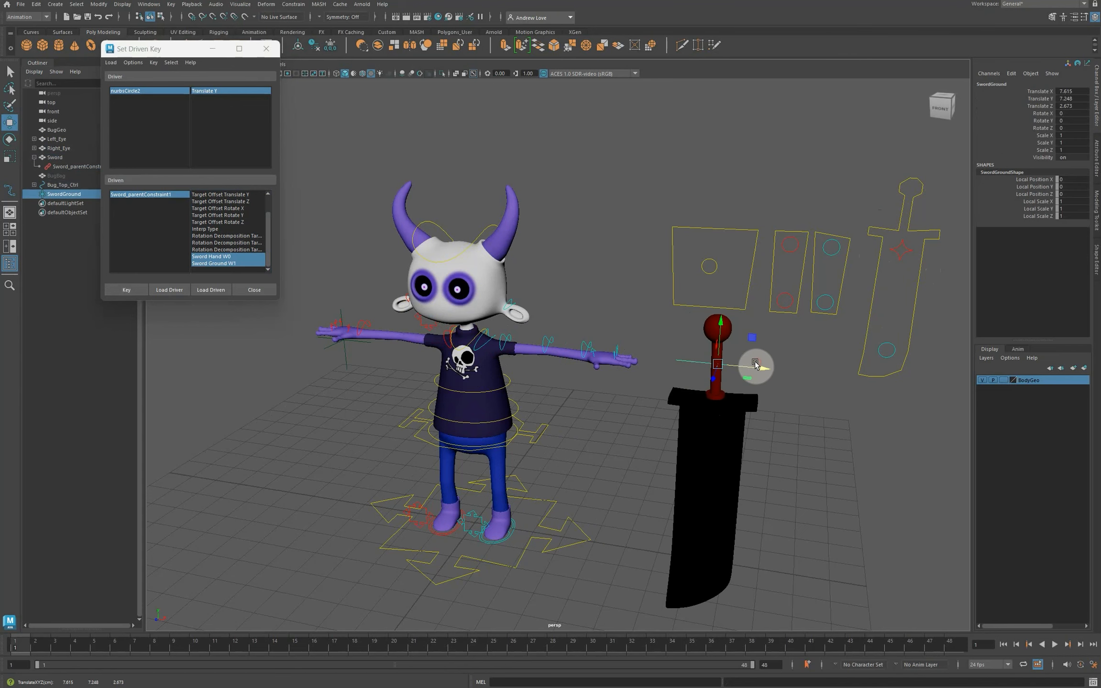
pyautogui.hotkey('ctrl', 'z')
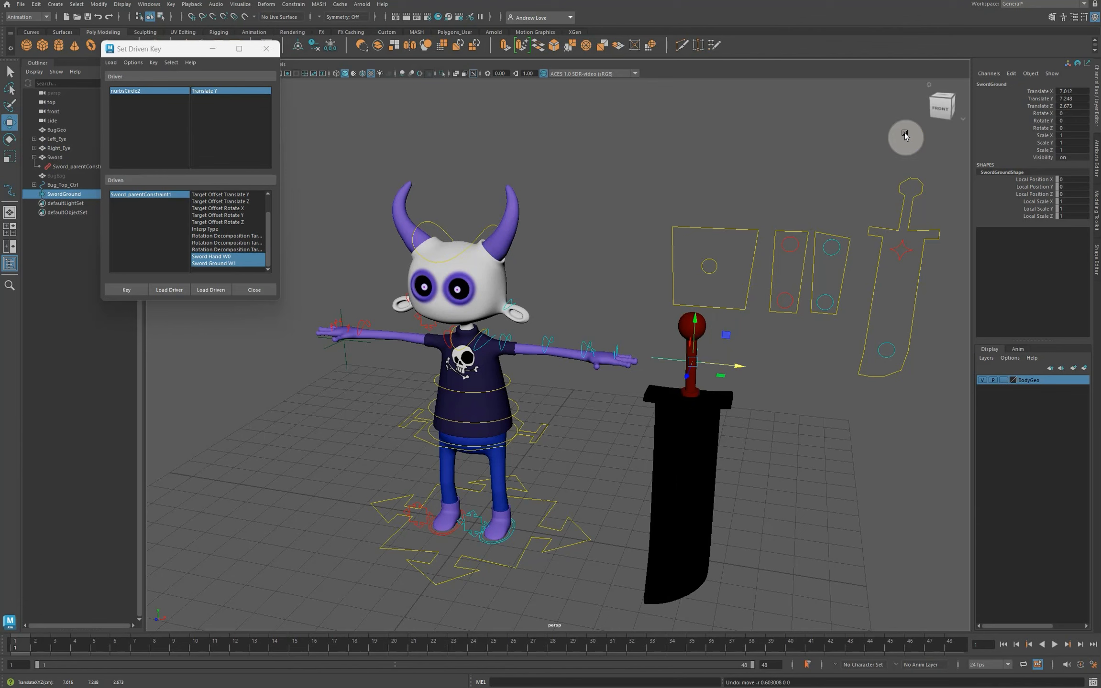
# Slide the star control to its lower limit and test the hand attachment by rotating the right wrist control to about -6° in Z.
pyautogui.click(900, 260)
pyautogui.moveTo(900, 260); pyautogui.dragTo(873, 381)
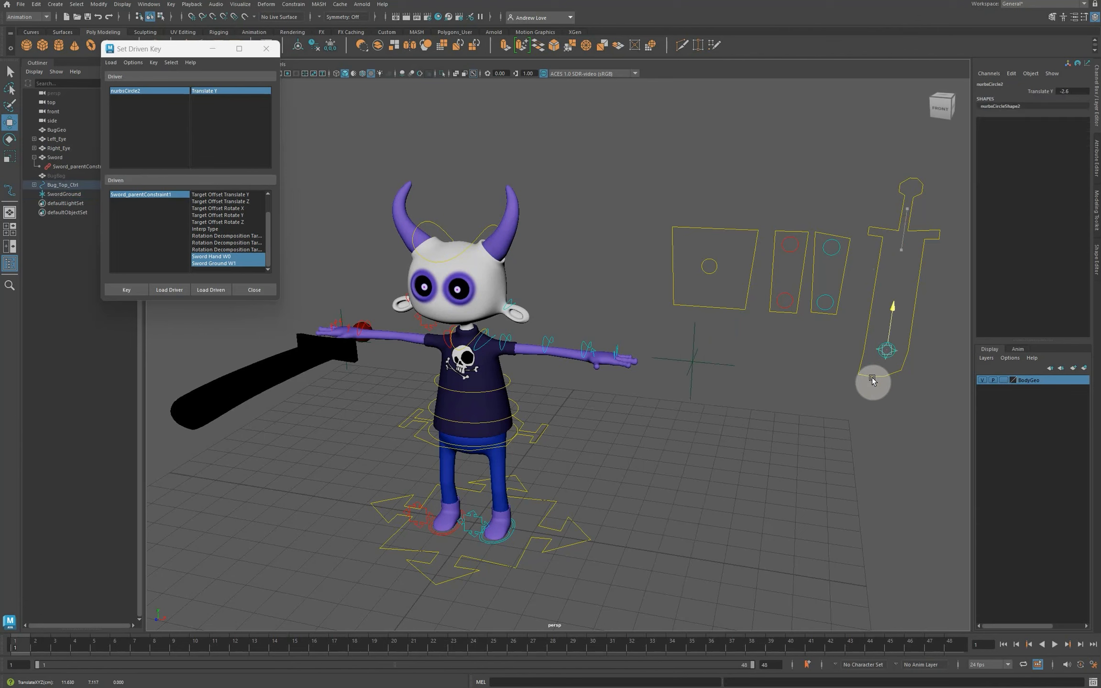
pyautogui.click(369, 320)
pyautogui.press('e')
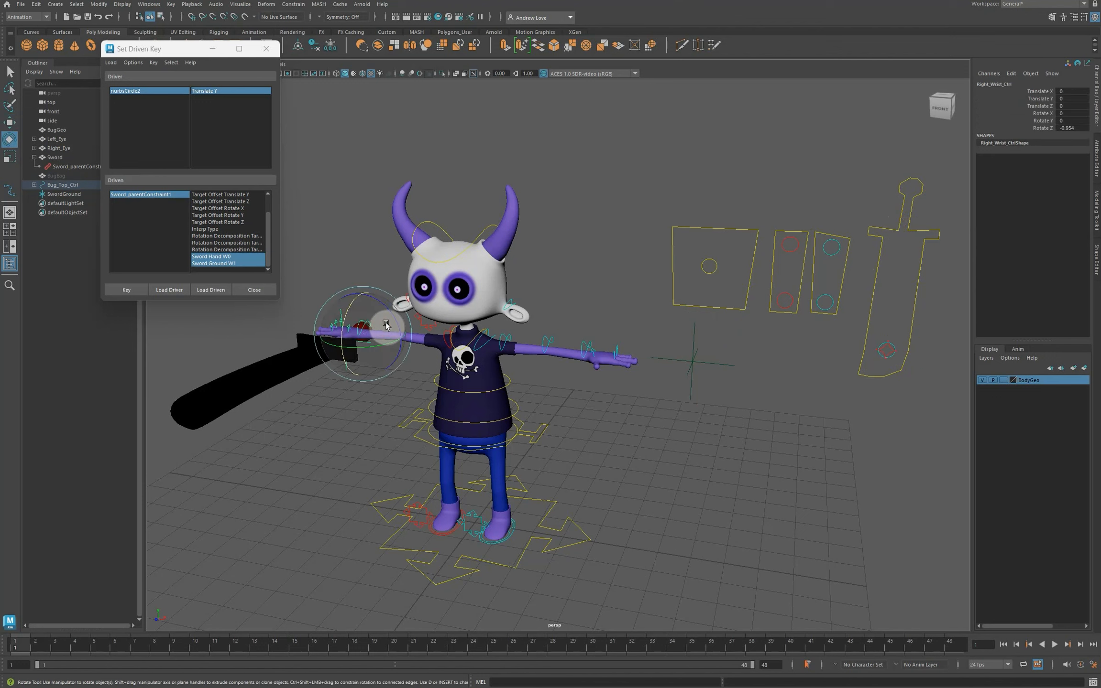
pyautogui.moveTo(383, 322)
pyautogui.mouseDown()
pyautogui.moveTo(378, 313)
pyautogui.moveTo(390, 320)
pyautogui.mouseUp()
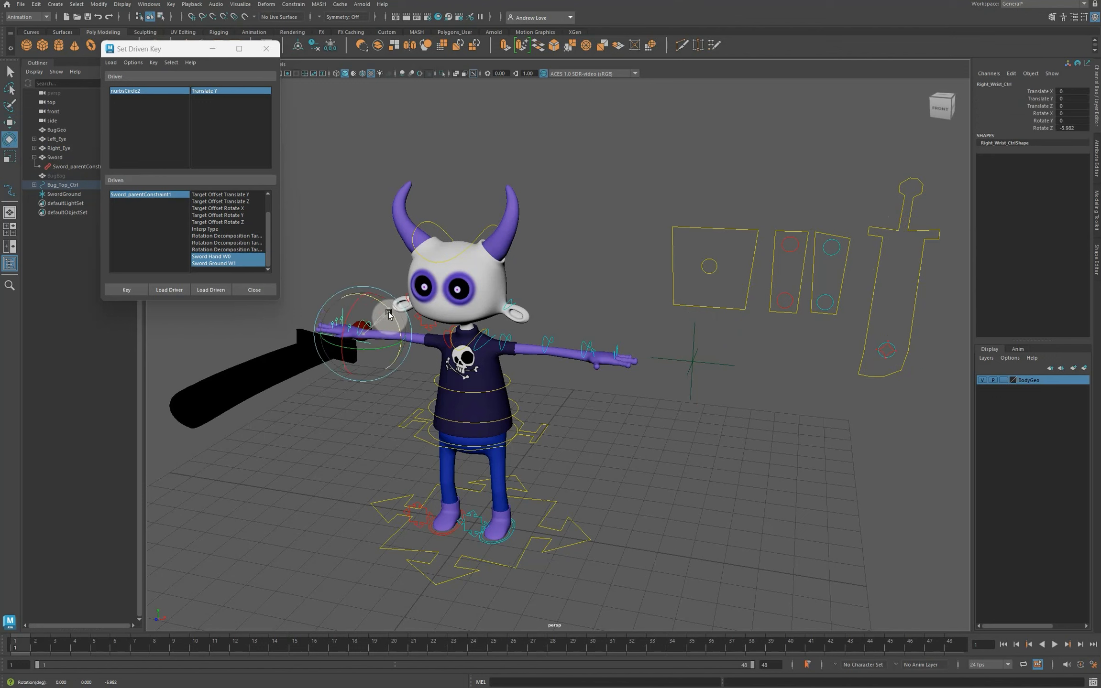
# Reselect the star control and slide it along the blade to test its movement from the lower limit.
pyautogui.click(896, 351)
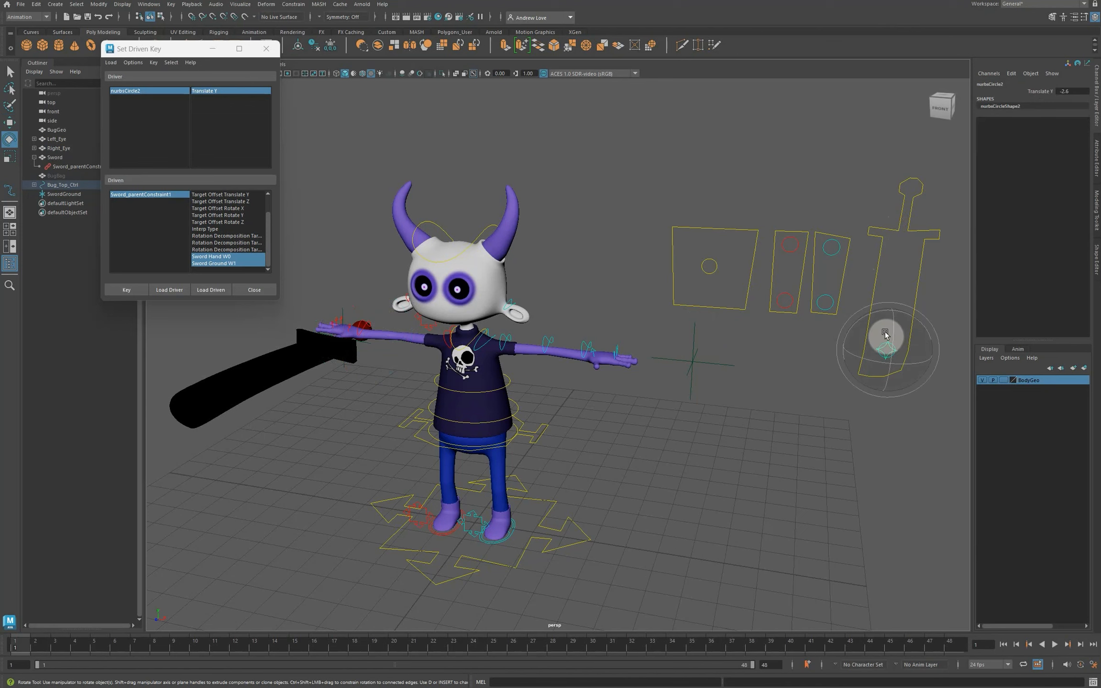
pyautogui.click(865, 474)
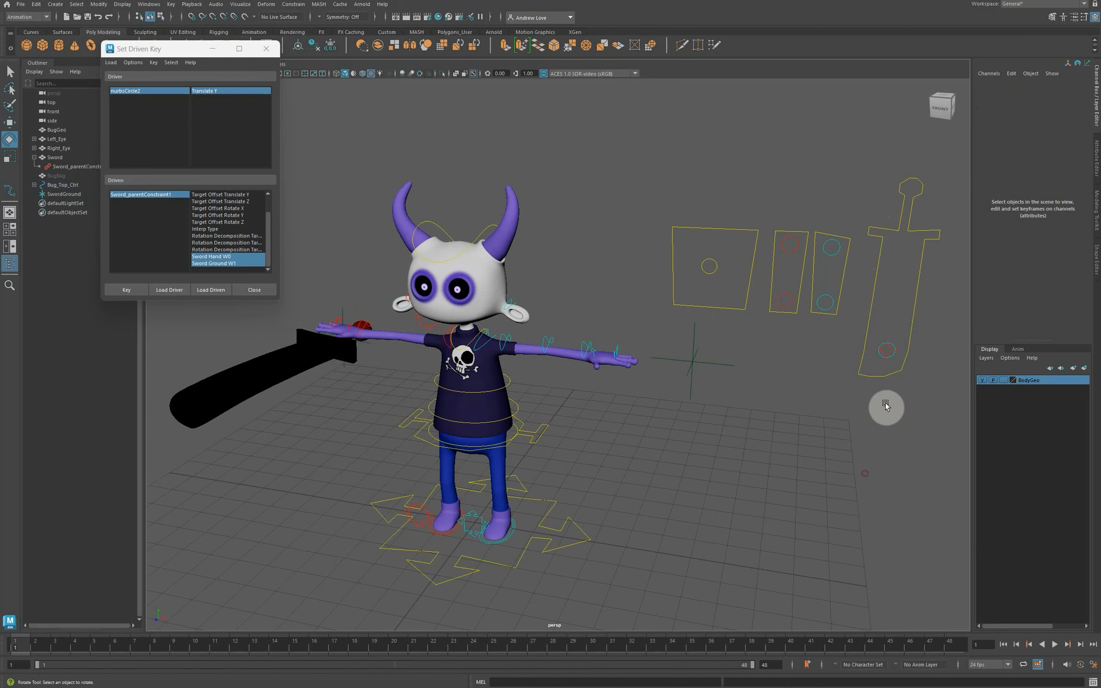
pyautogui.click(884, 350)
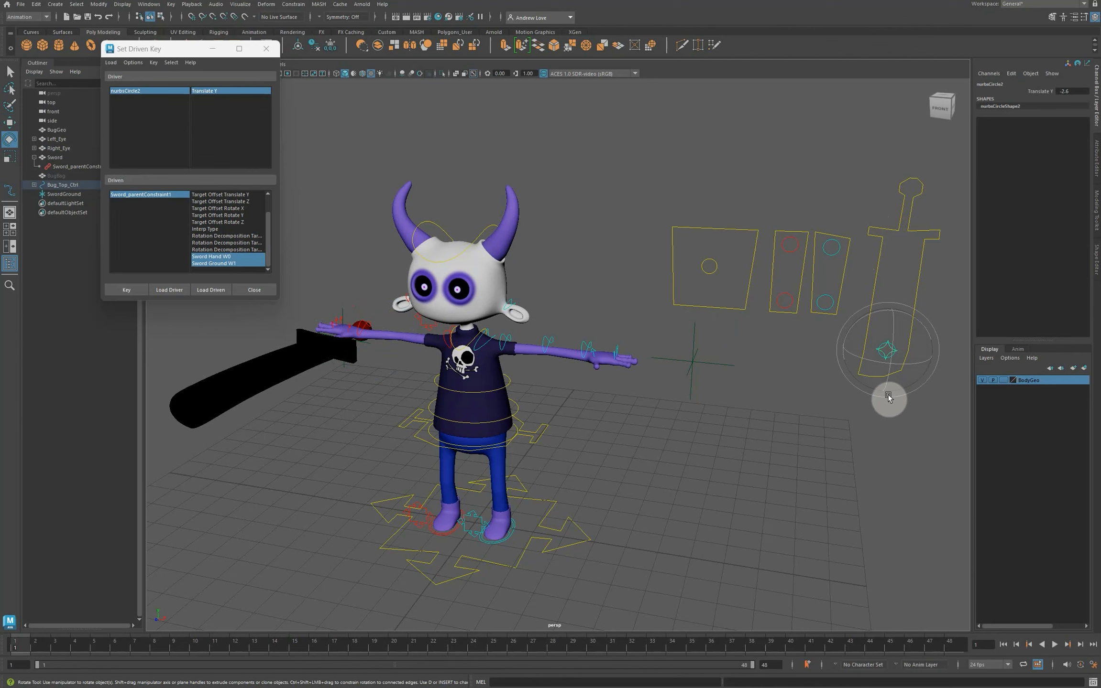
pyautogui.press('w')
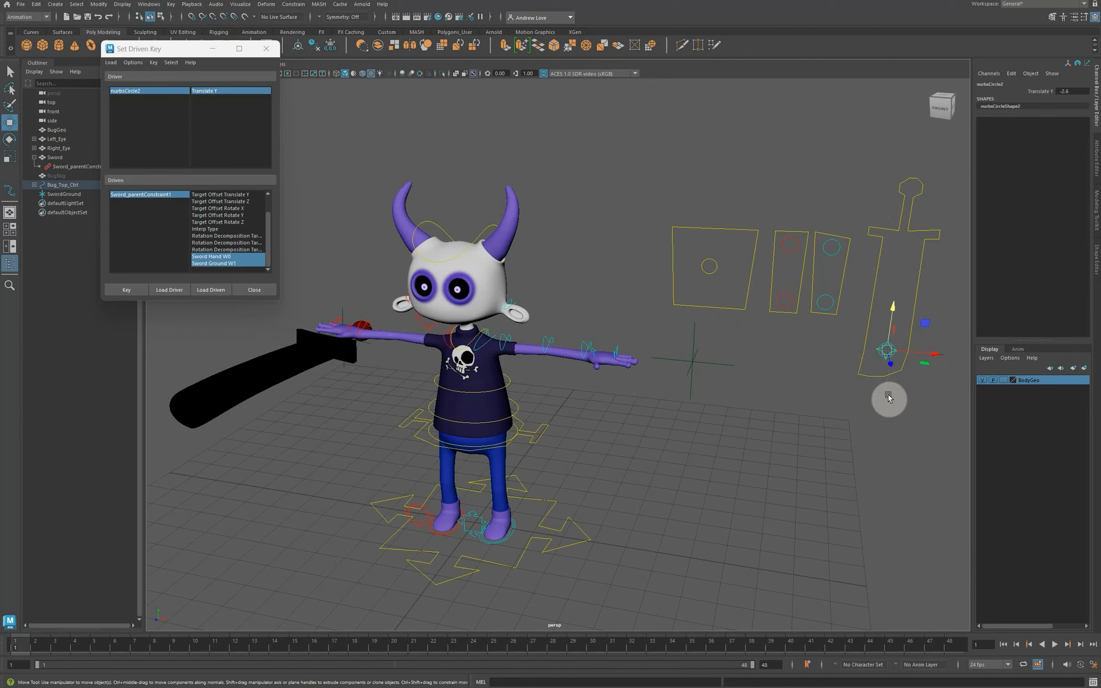
pyautogui.moveTo(893, 320); pyautogui.dragTo(831, 387)
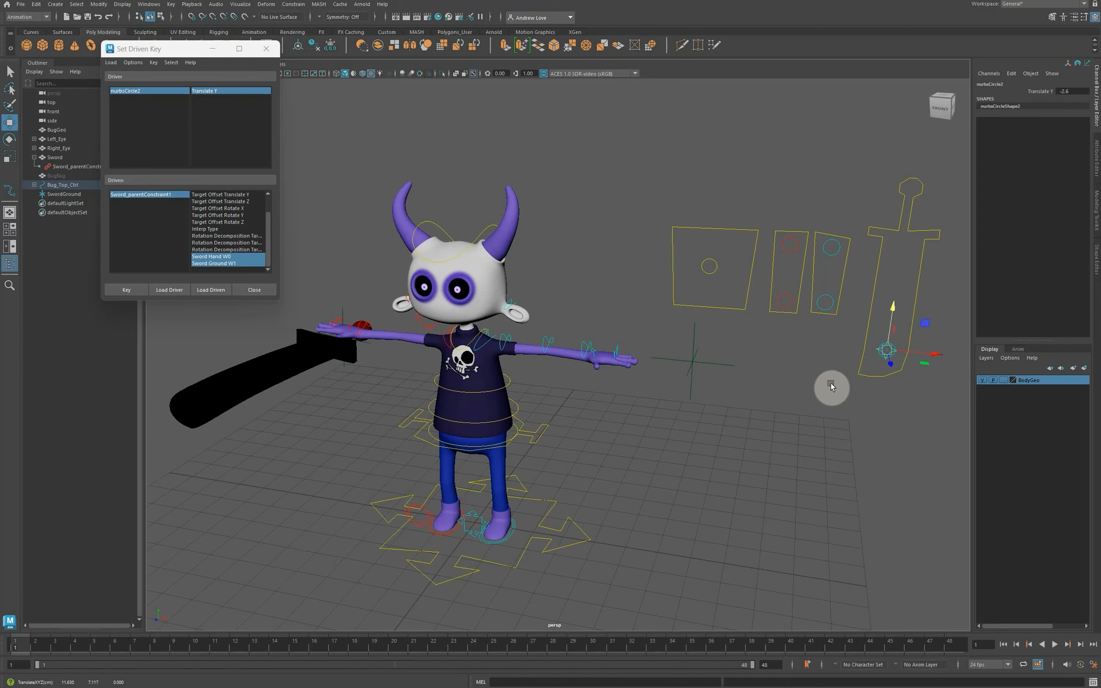
# Test picking the circle control where it overlaps the star, and slide it along the blade.
pyautogui.click(841, 401)
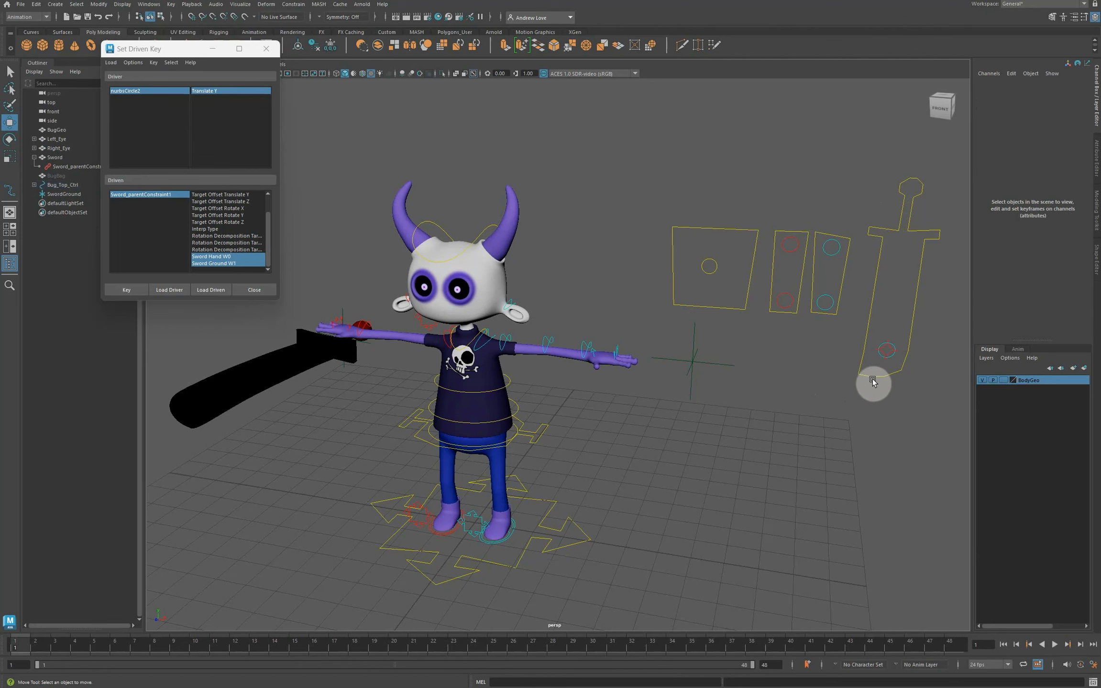
pyautogui.click(881, 359)
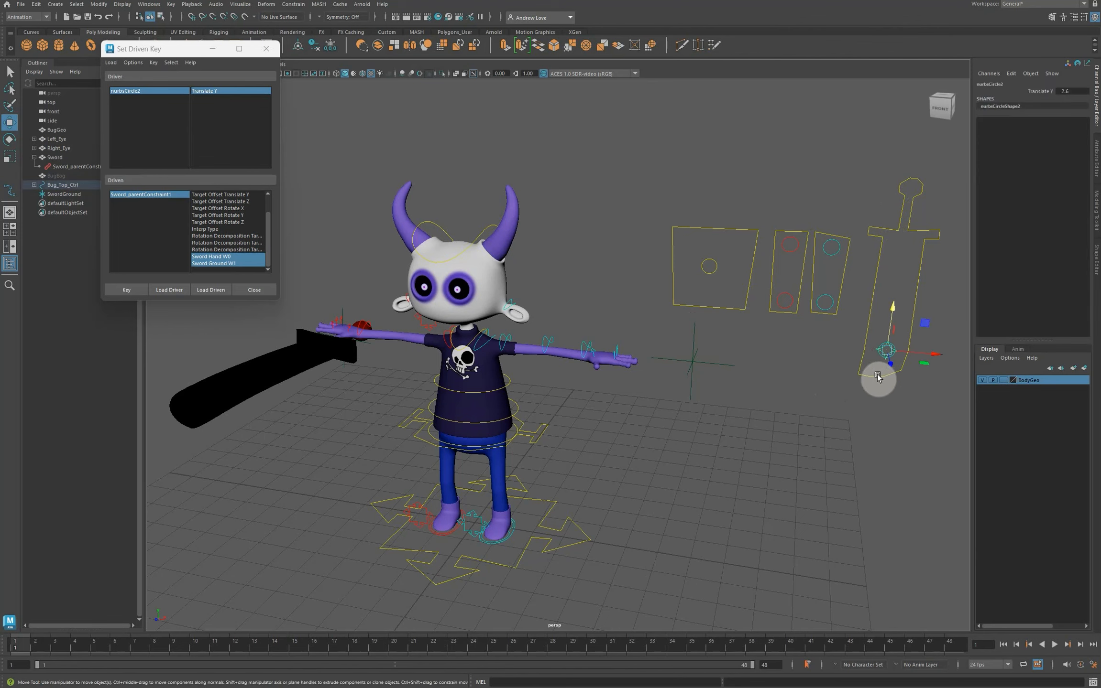
pyautogui.click(874, 440)
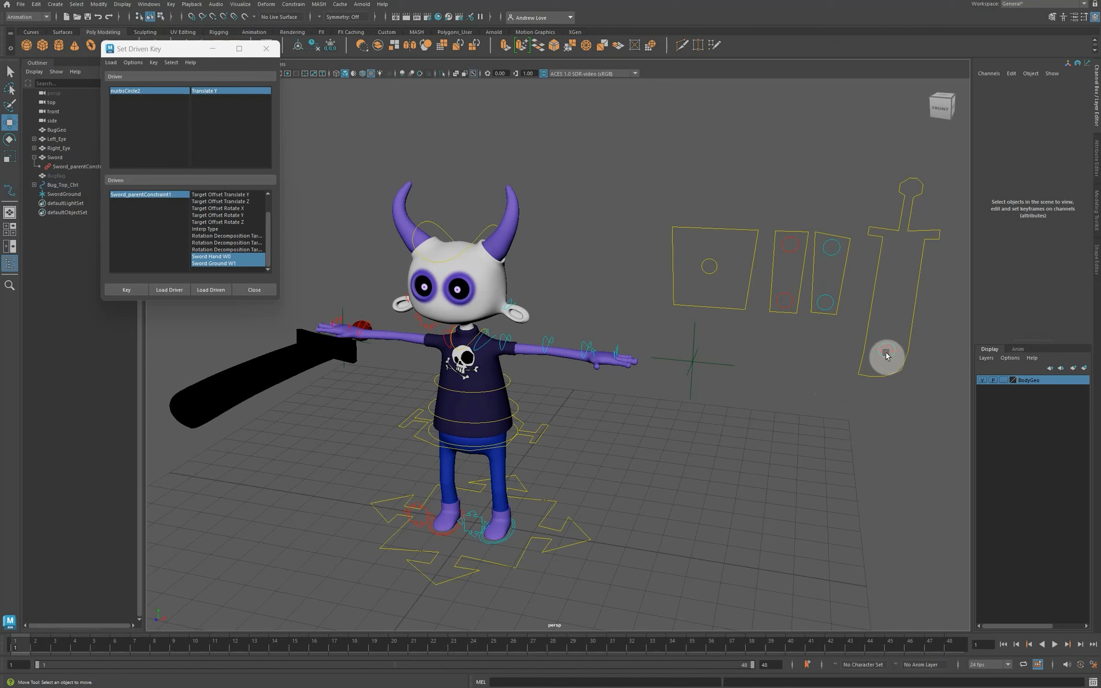
pyautogui.click(887, 354)
pyautogui.moveTo(887, 335)
pyautogui.mouseDown()
pyautogui.moveTo(893, 236)
pyautogui.moveTo(879, 314)
pyautogui.moveTo(879, 244)
pyautogui.moveTo(879, 356)
pyautogui.mouseUp()
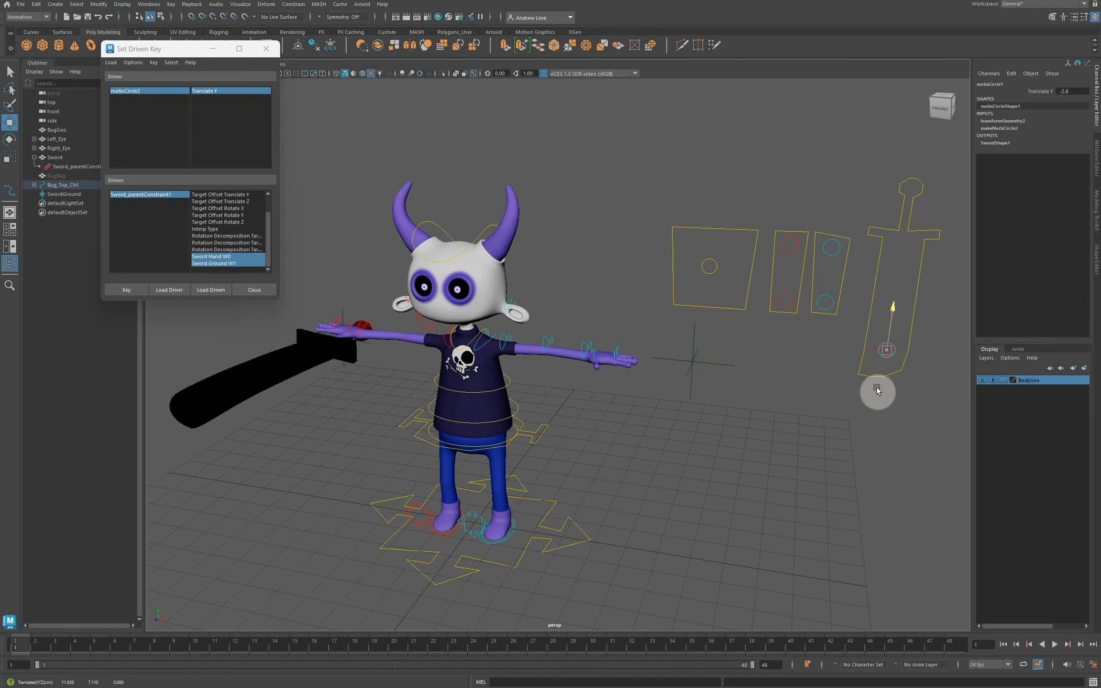